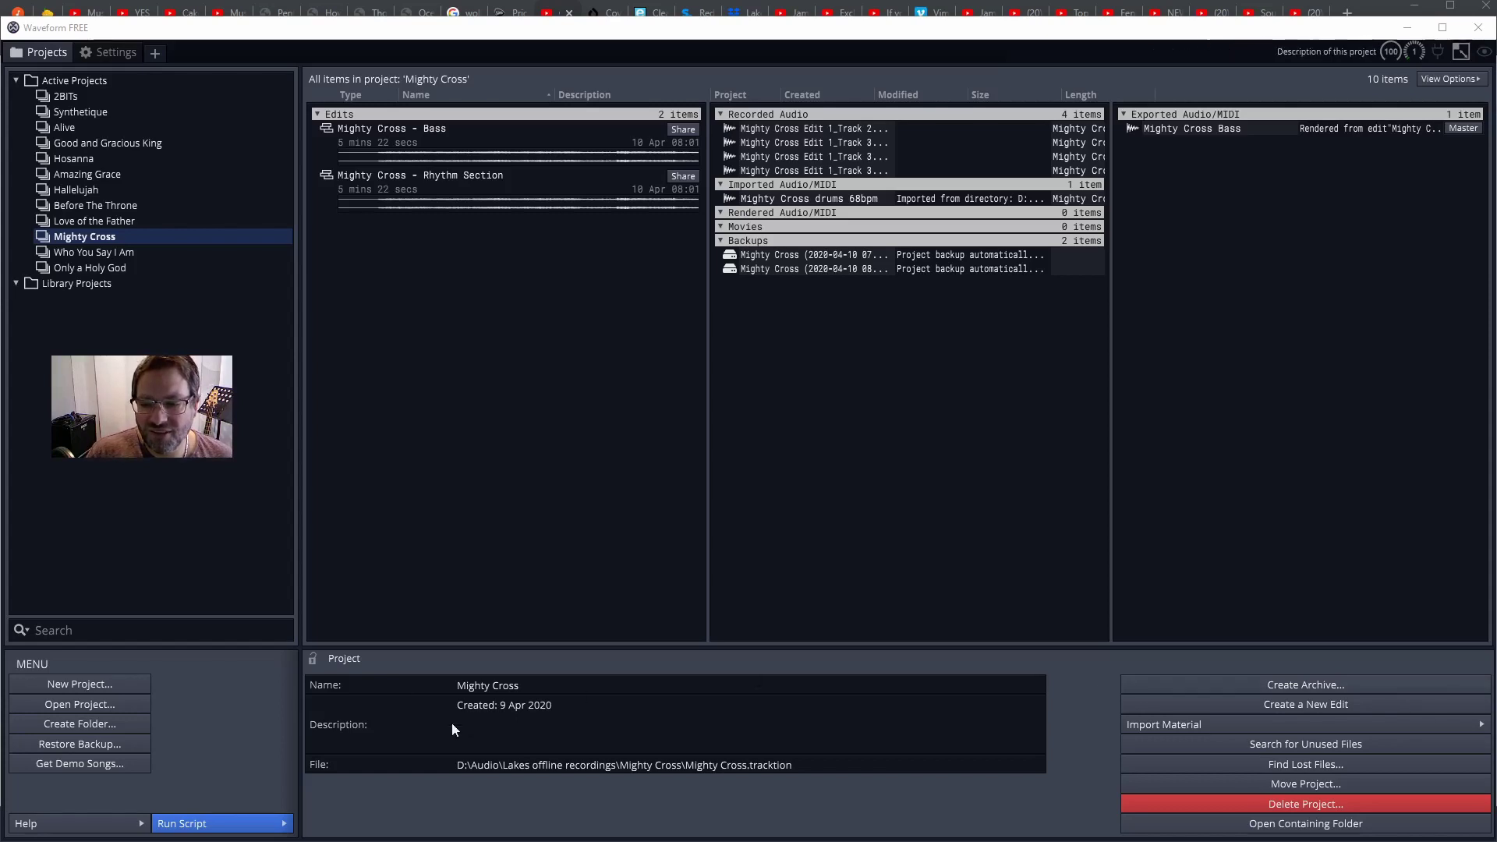
Step: Create a new project named 'Template', opening Template Edit 1 with eight empty tracks
{"action": "left_click", "coordinate": [67, 685]}
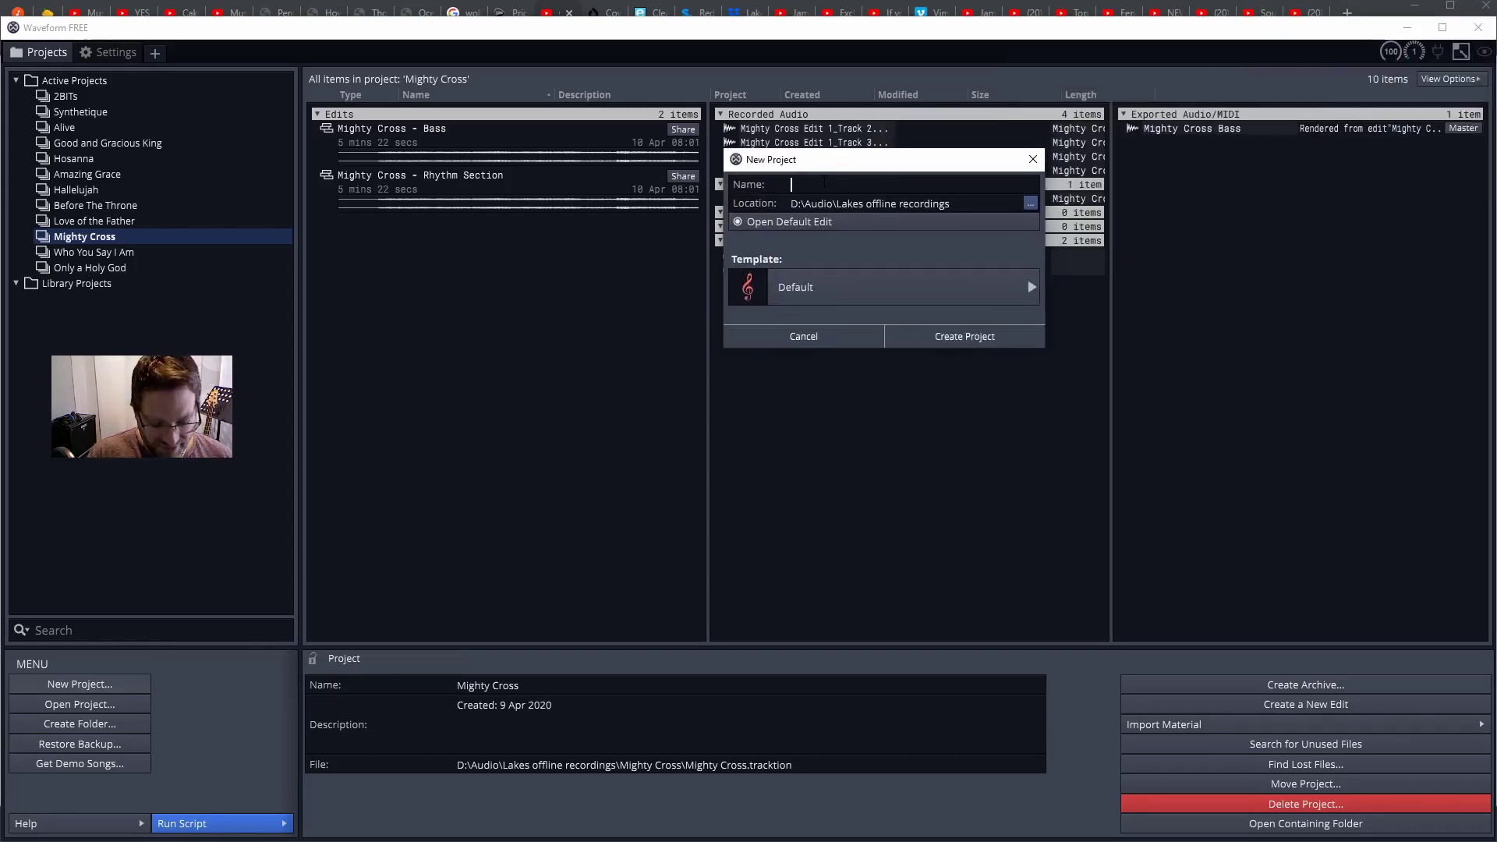
{"action": "type", "text": "Template"}
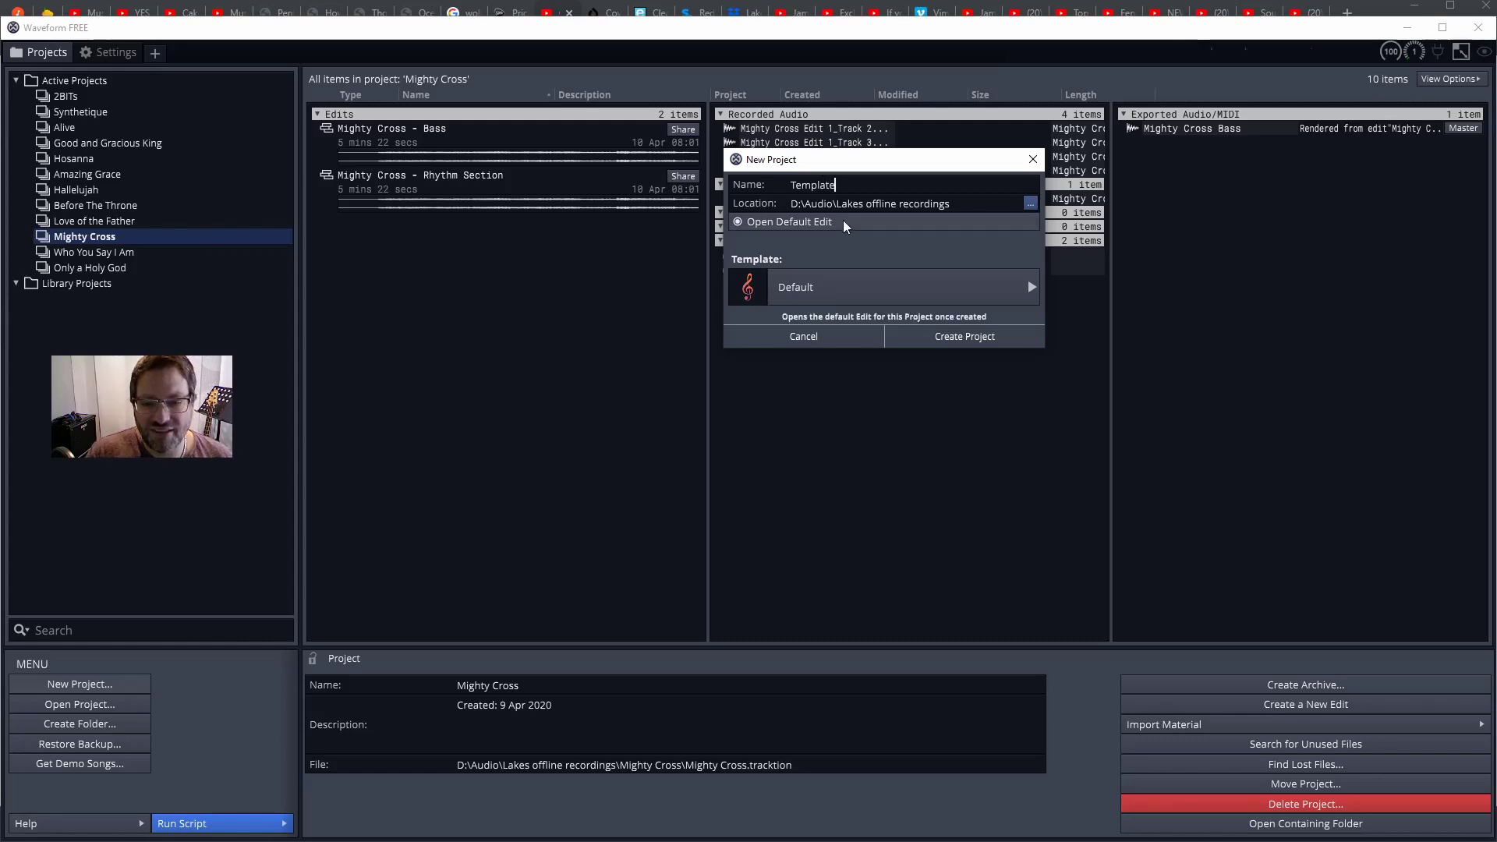
{"action": "left_click", "coordinate": [940, 336]}
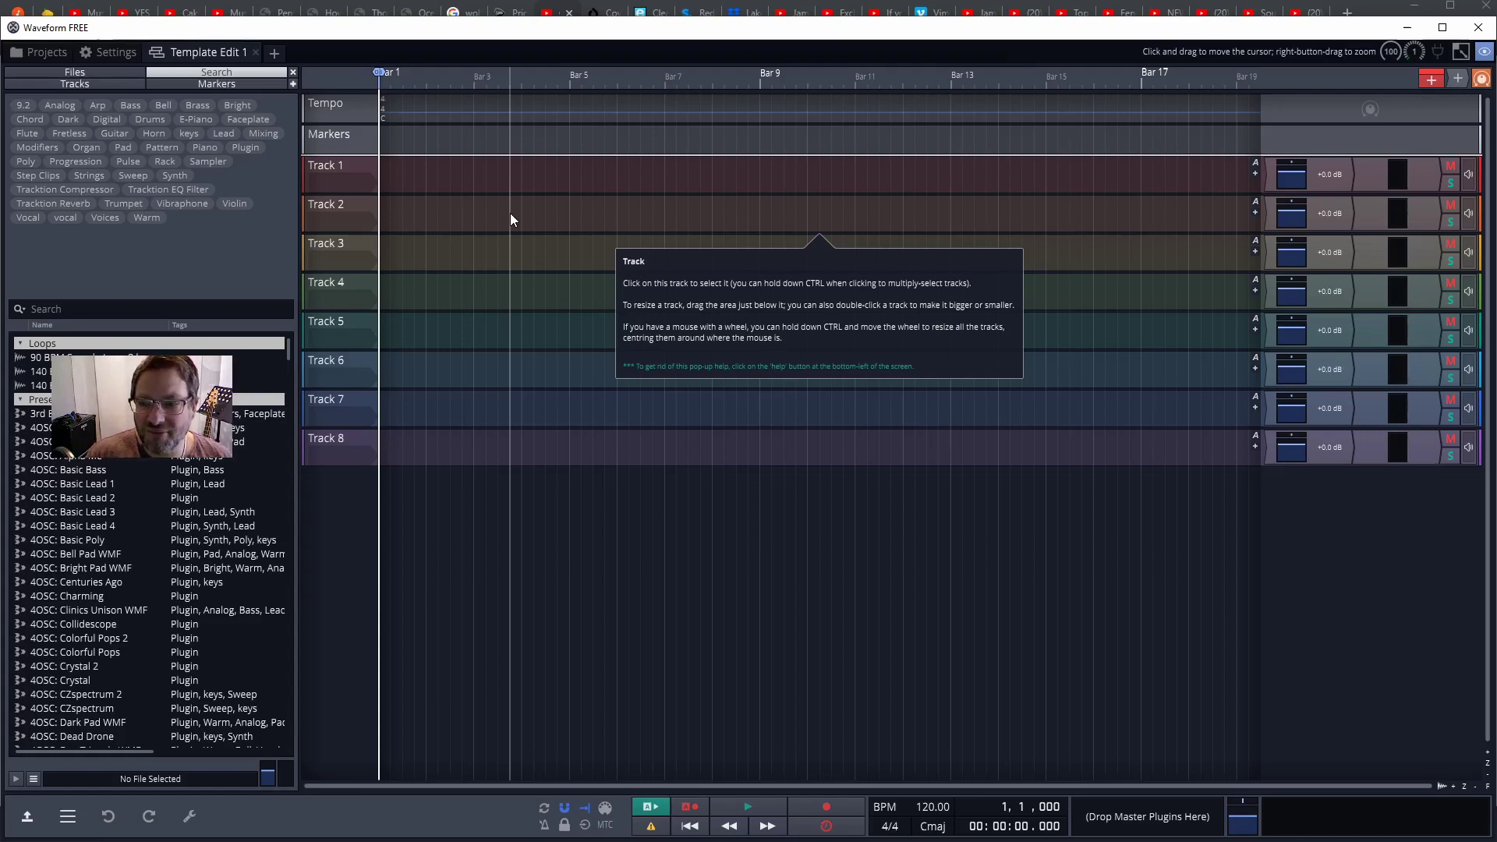
Step: Rename Template Edit 1 to 'Template guide track' on the Projects page and open it
{"action": "left_click", "coordinate": [256, 52]}
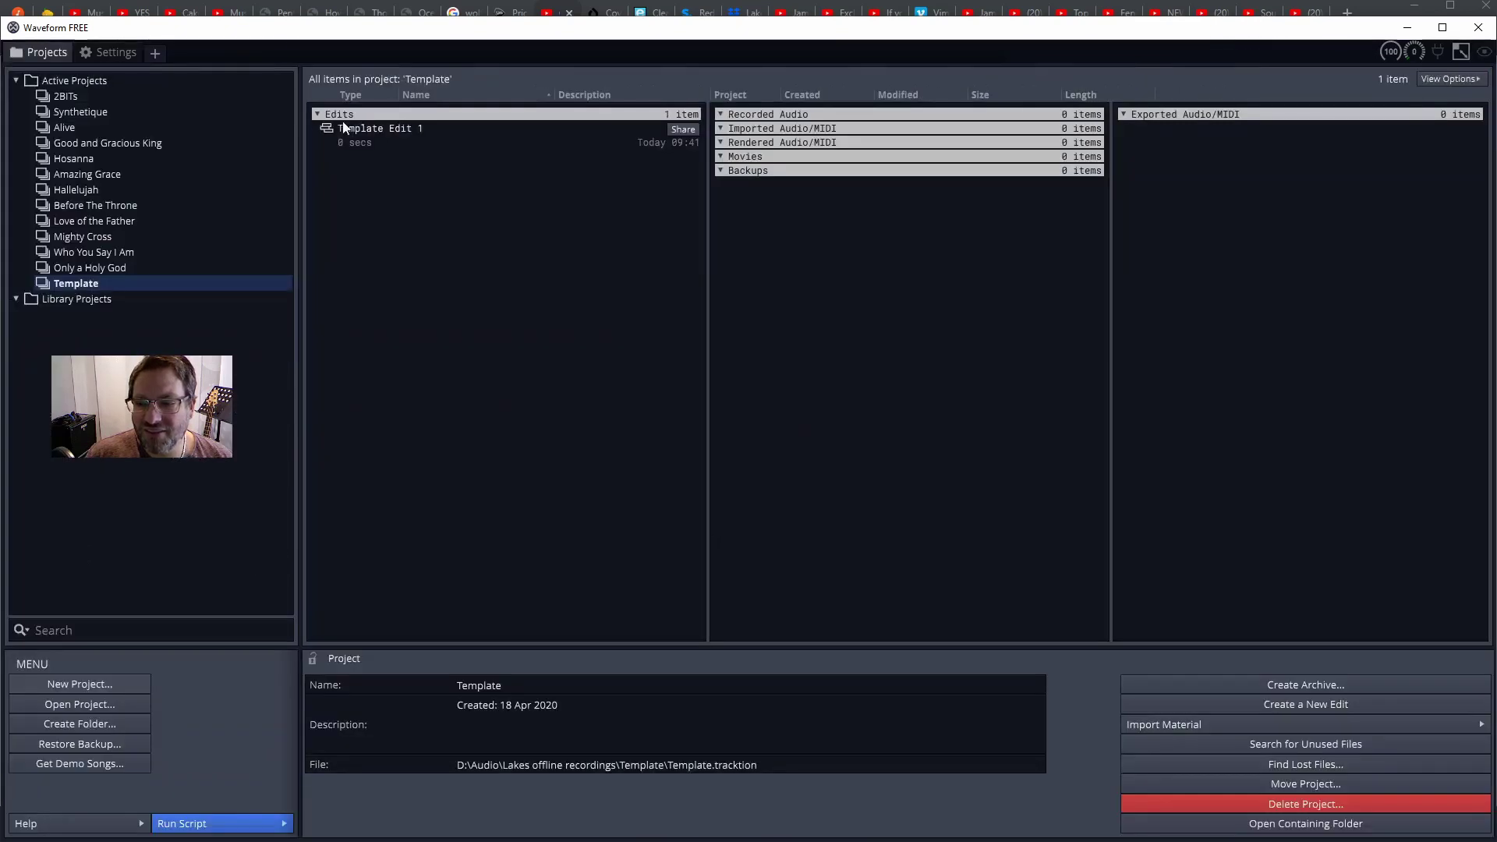
{"action": "left_click", "coordinate": [400, 139]}
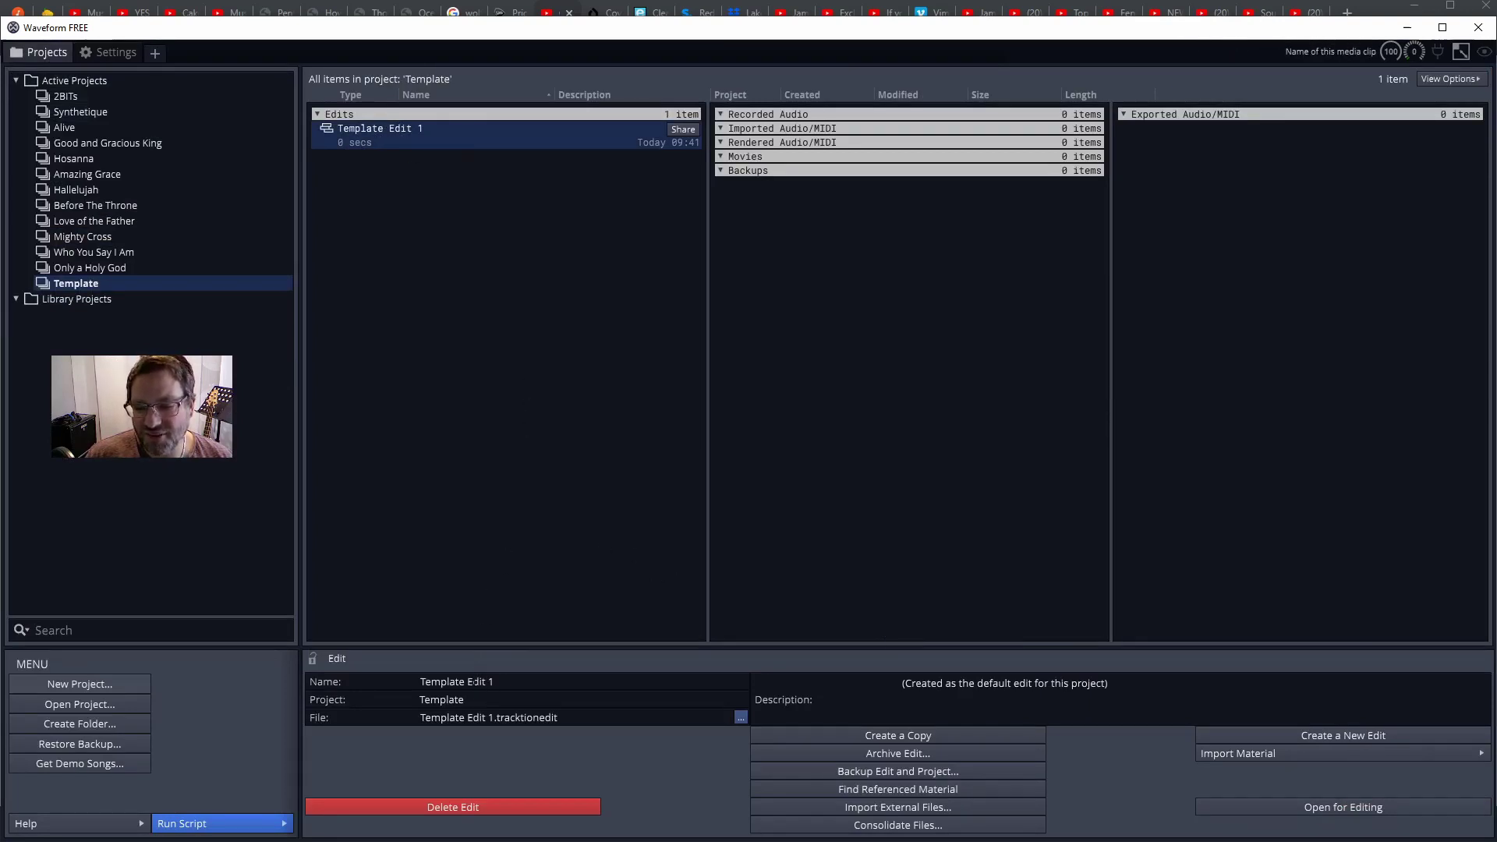
{"action": "double_click", "coordinate": [483, 681]}
{"action": "left_click_drag", "start_coordinate": [485, 682], "coordinate": [512, 681]}
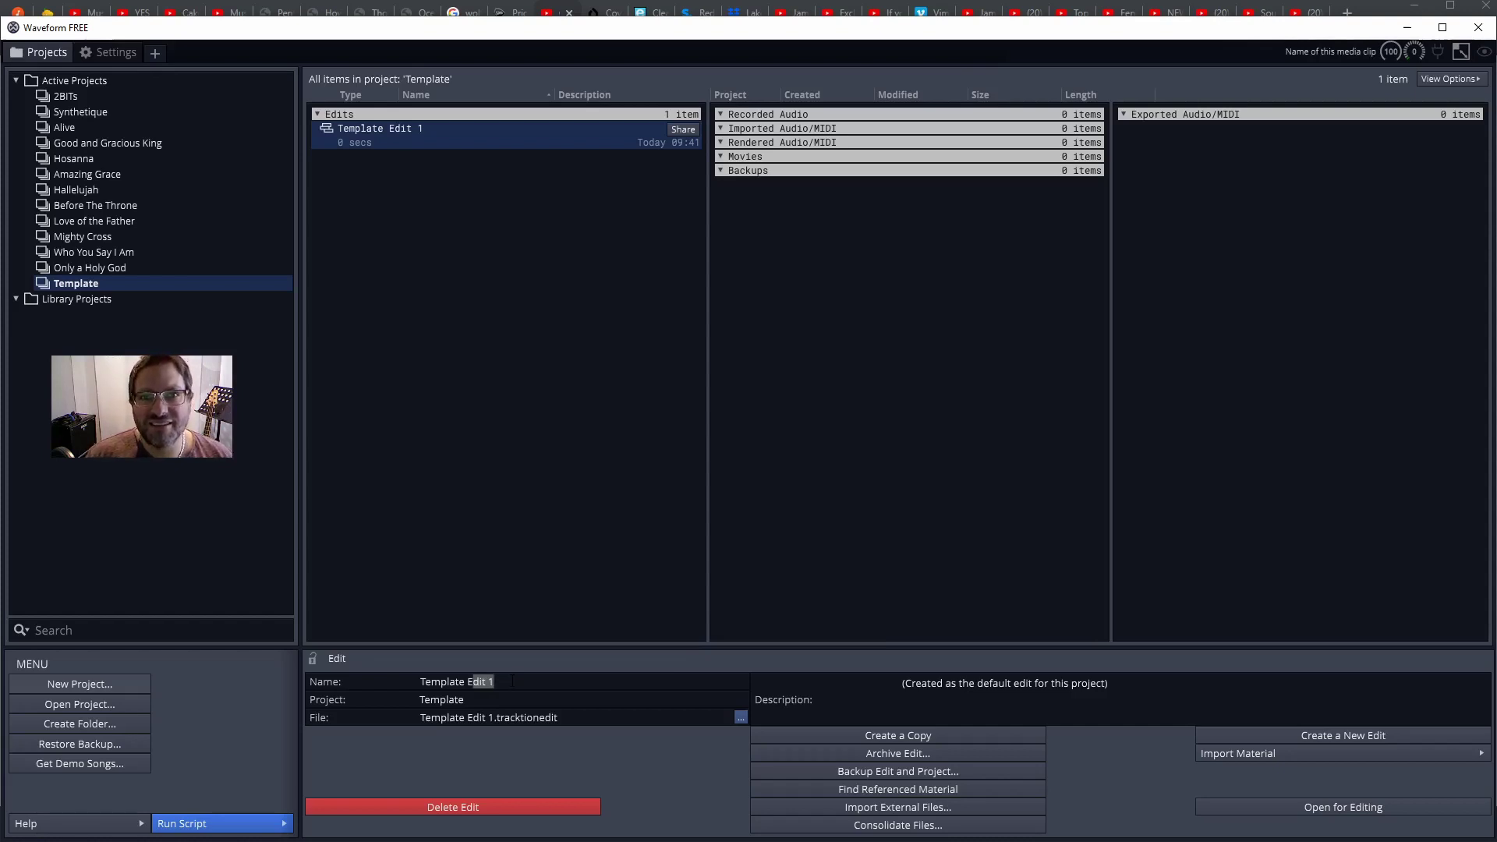
{"action": "key", "text": "BackSpace"}
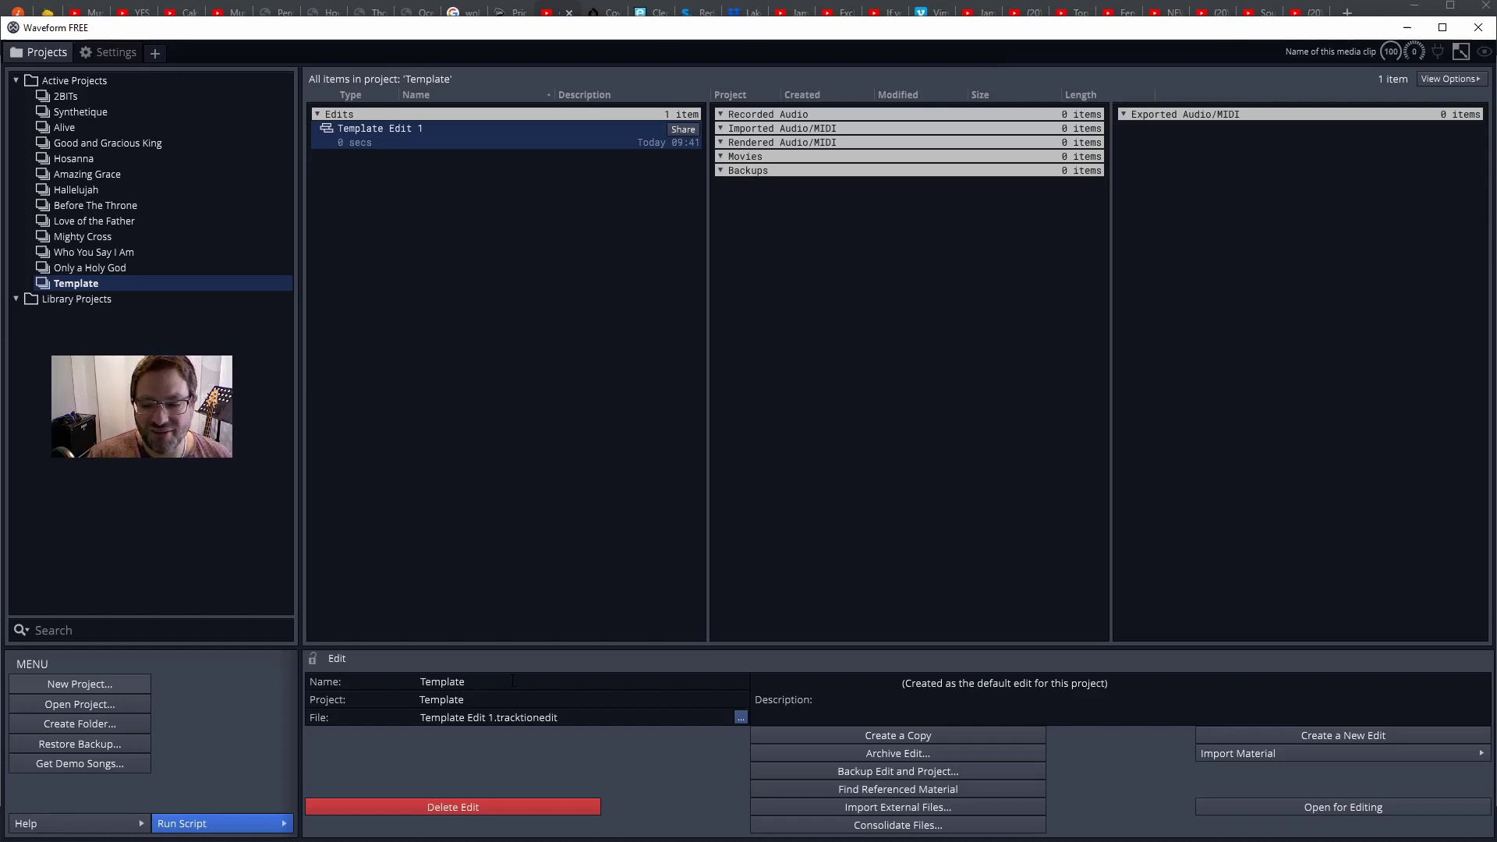
{"action": "type", "text": "guide track"}
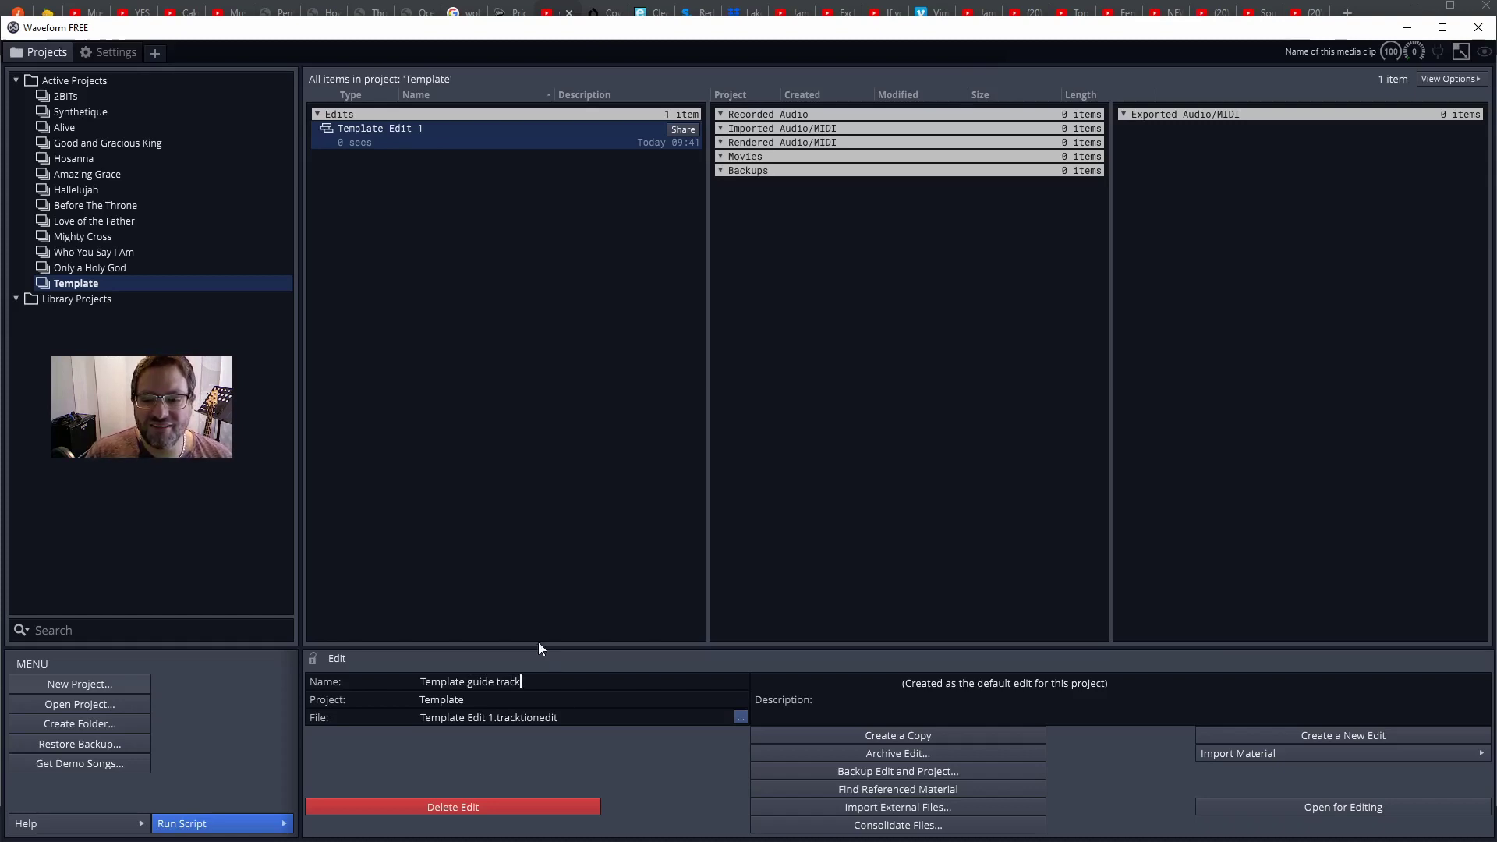
{"action": "key", "text": "Return"}
{"action": "double_click", "coordinate": [410, 137]}
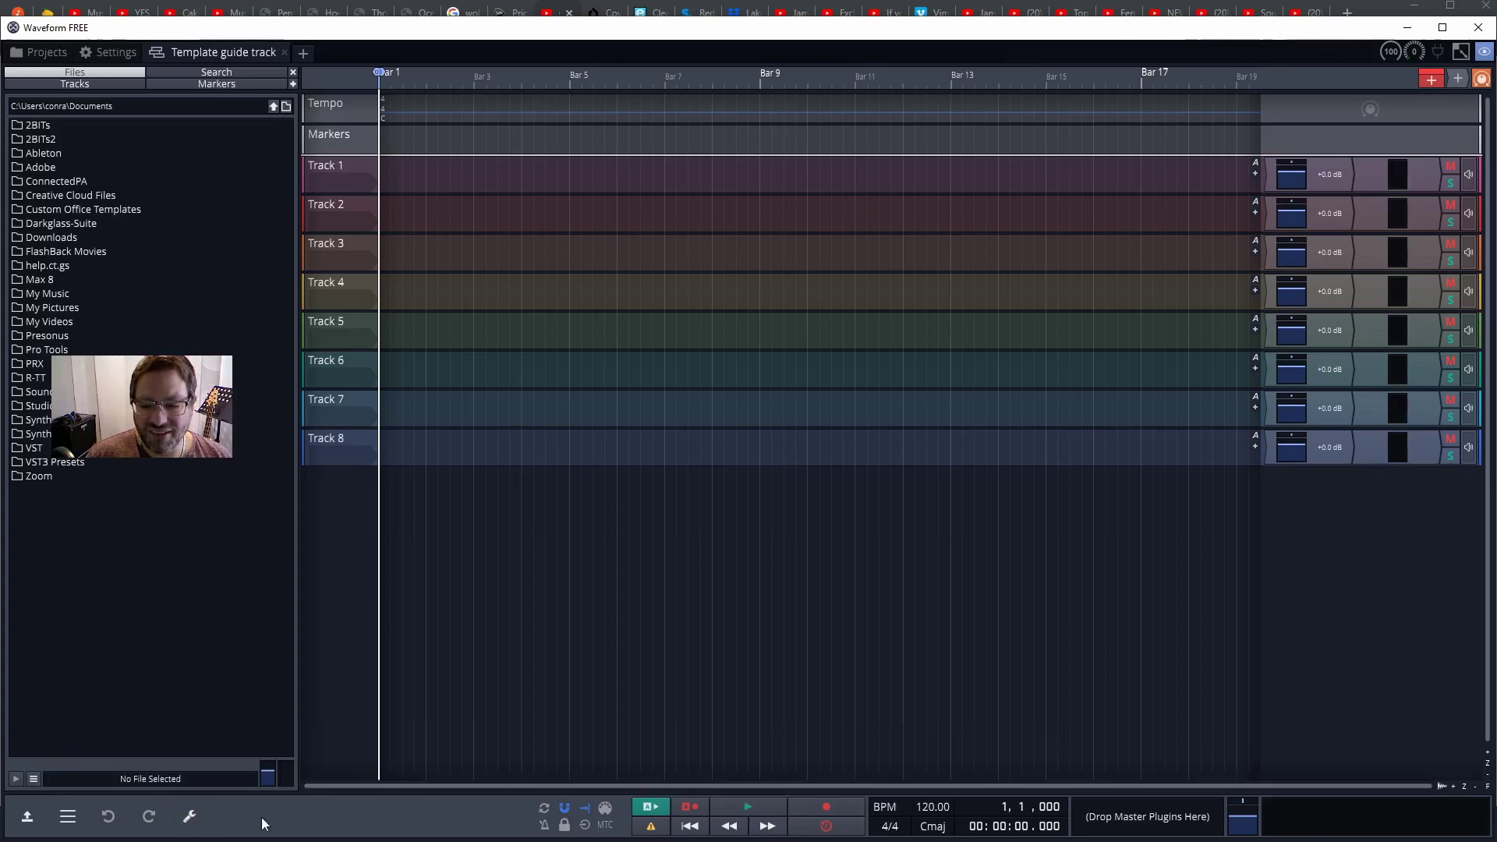
Step: Set the edit's tempo to 101 BPM
{"action": "left_click", "coordinate": [189, 819]}
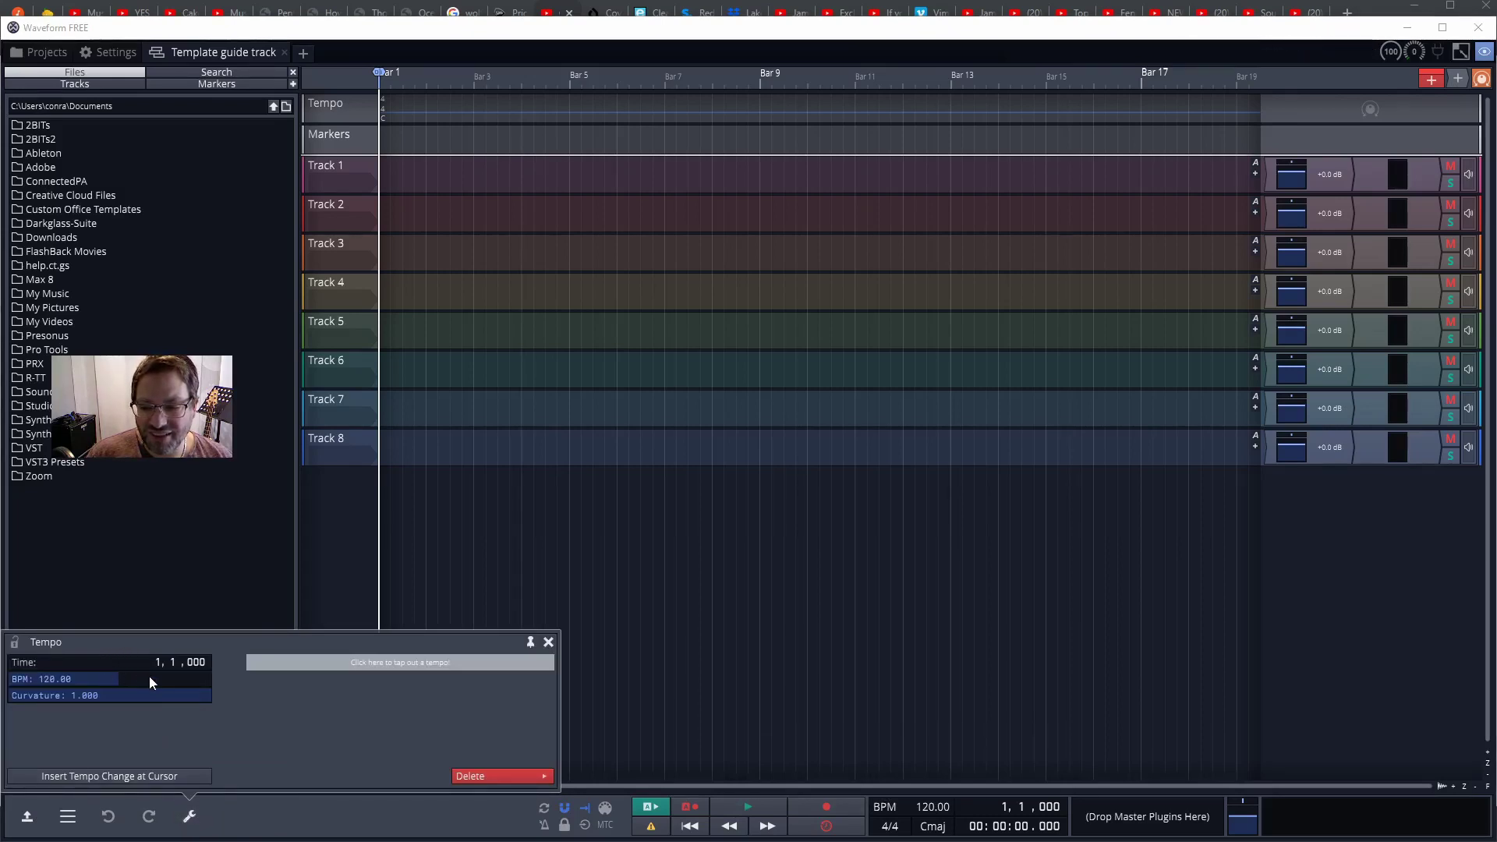
{"action": "double_click", "coordinate": [58, 679]}
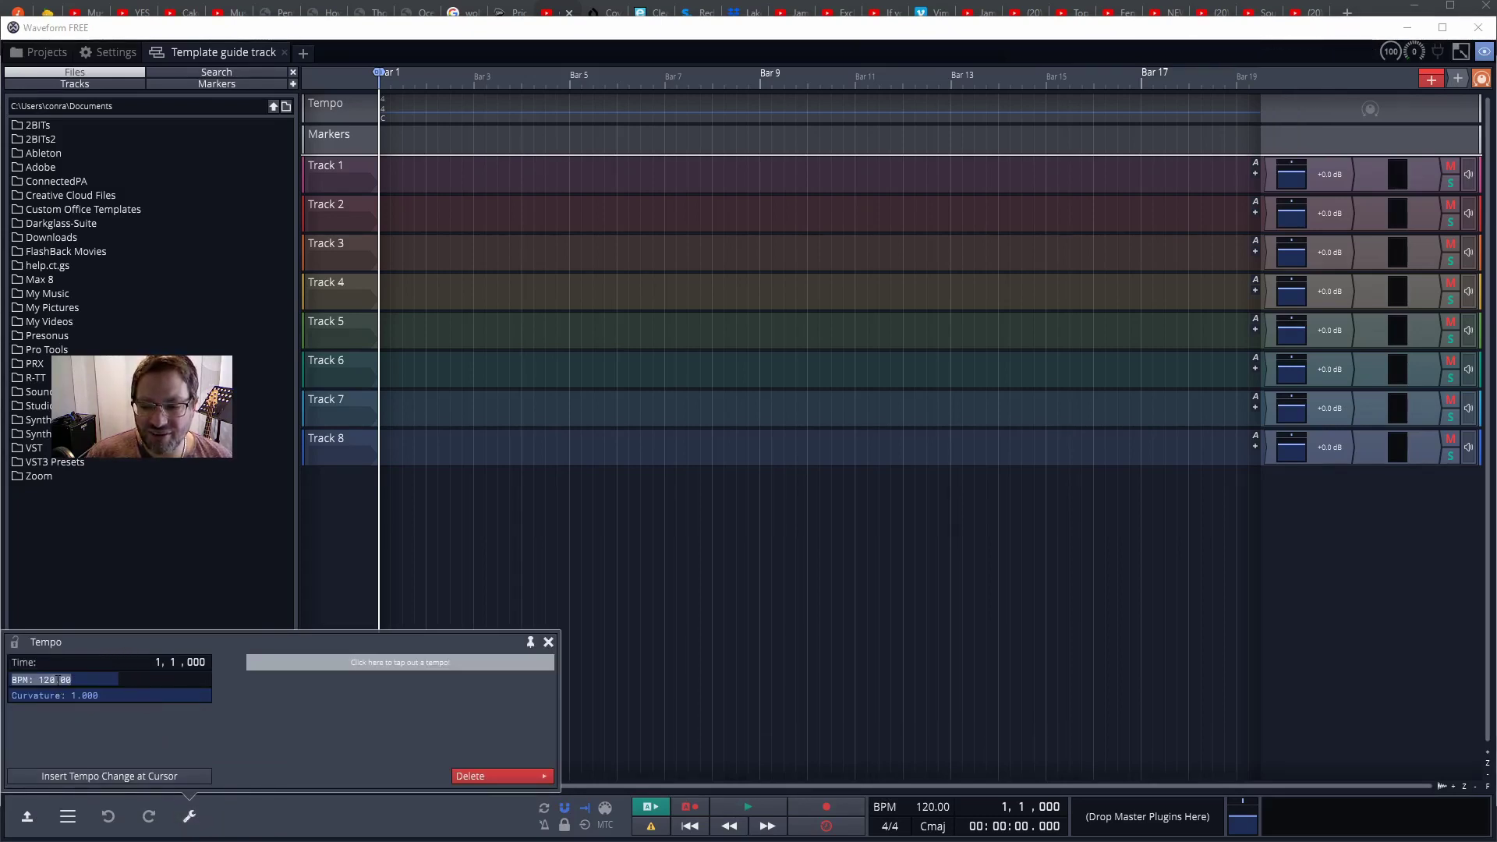
{"action": "type", "text": "101"}
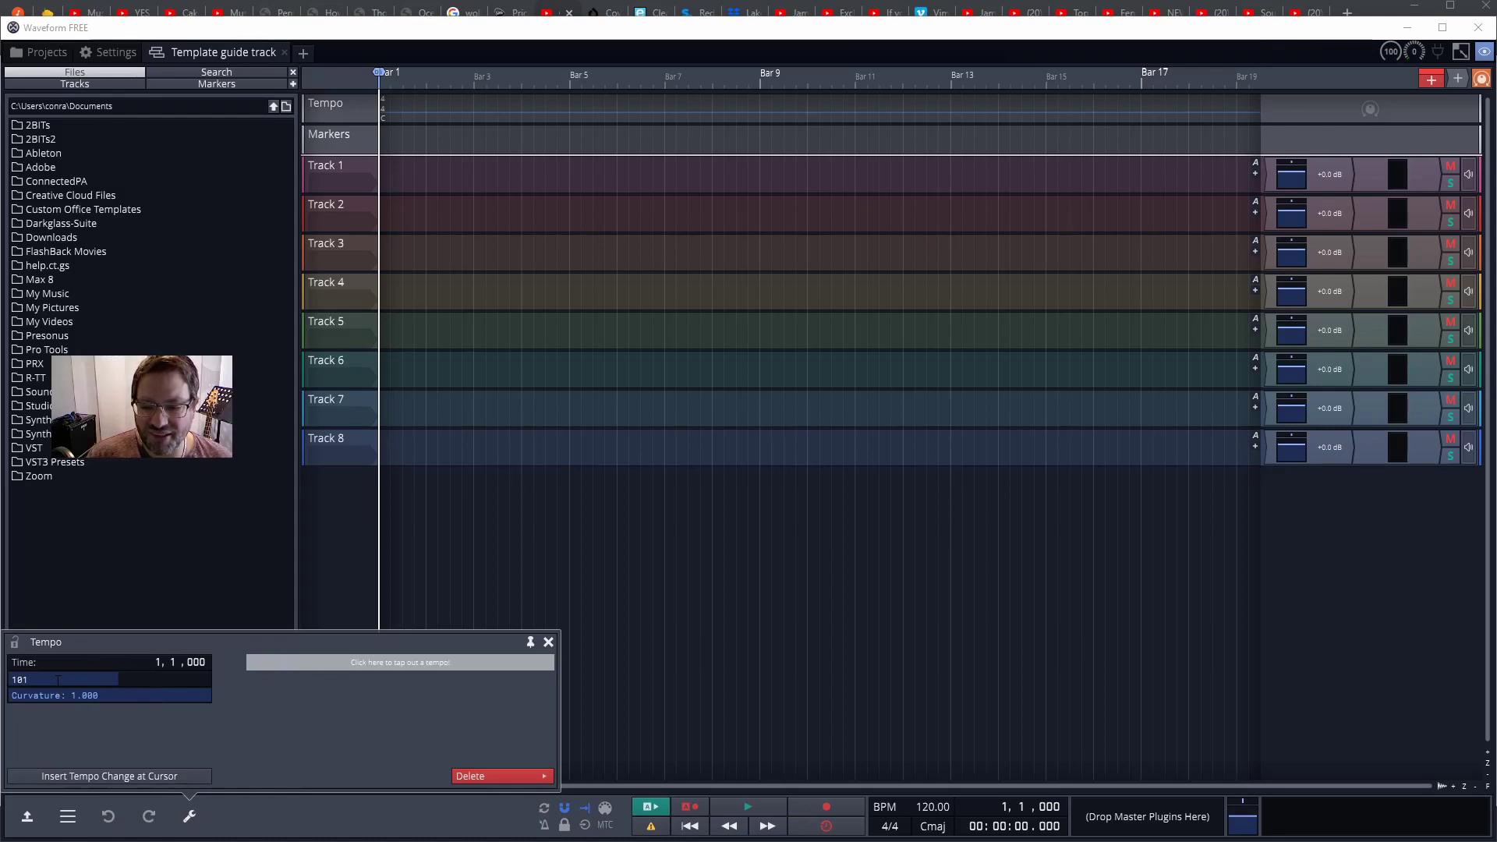
{"action": "key", "text": "Return"}
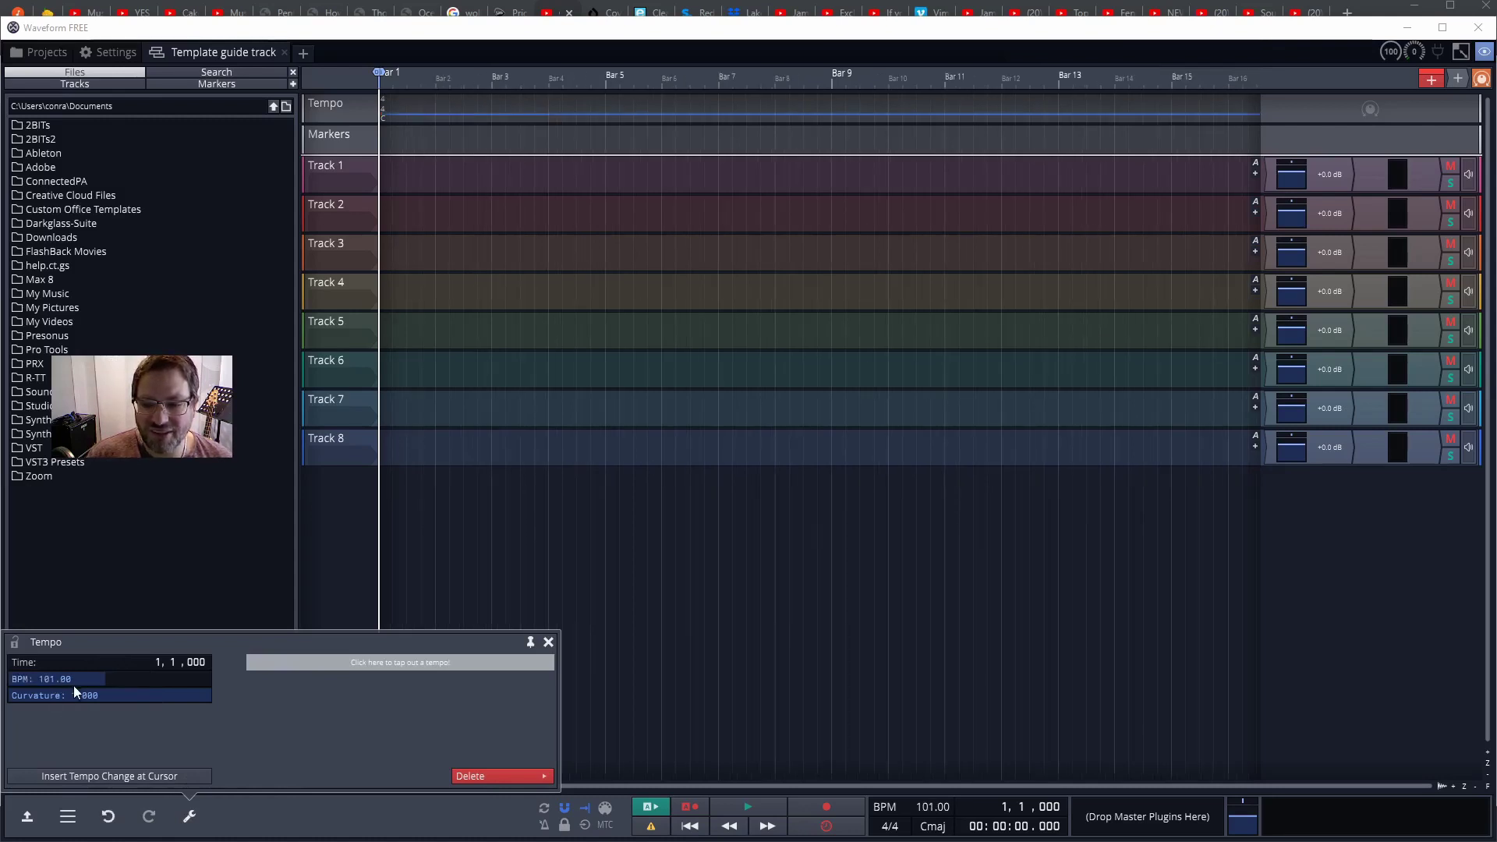
Step: Try 4/8 and 6/8 time signatures, then restore the time signature to 4/4
{"action": "left_click", "coordinate": [879, 827]}
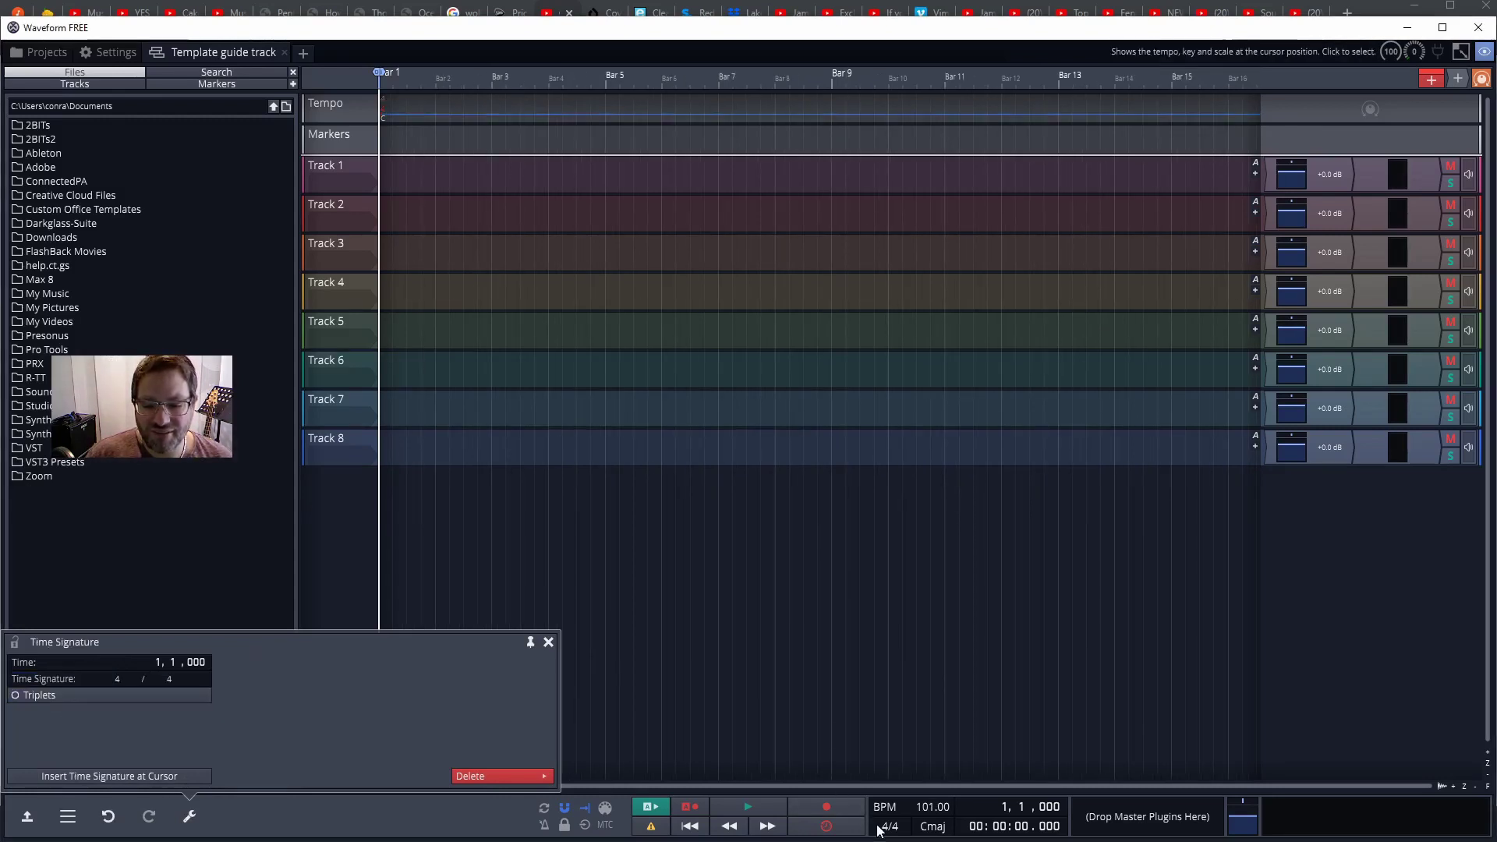
{"action": "left_click", "coordinate": [165, 680]}
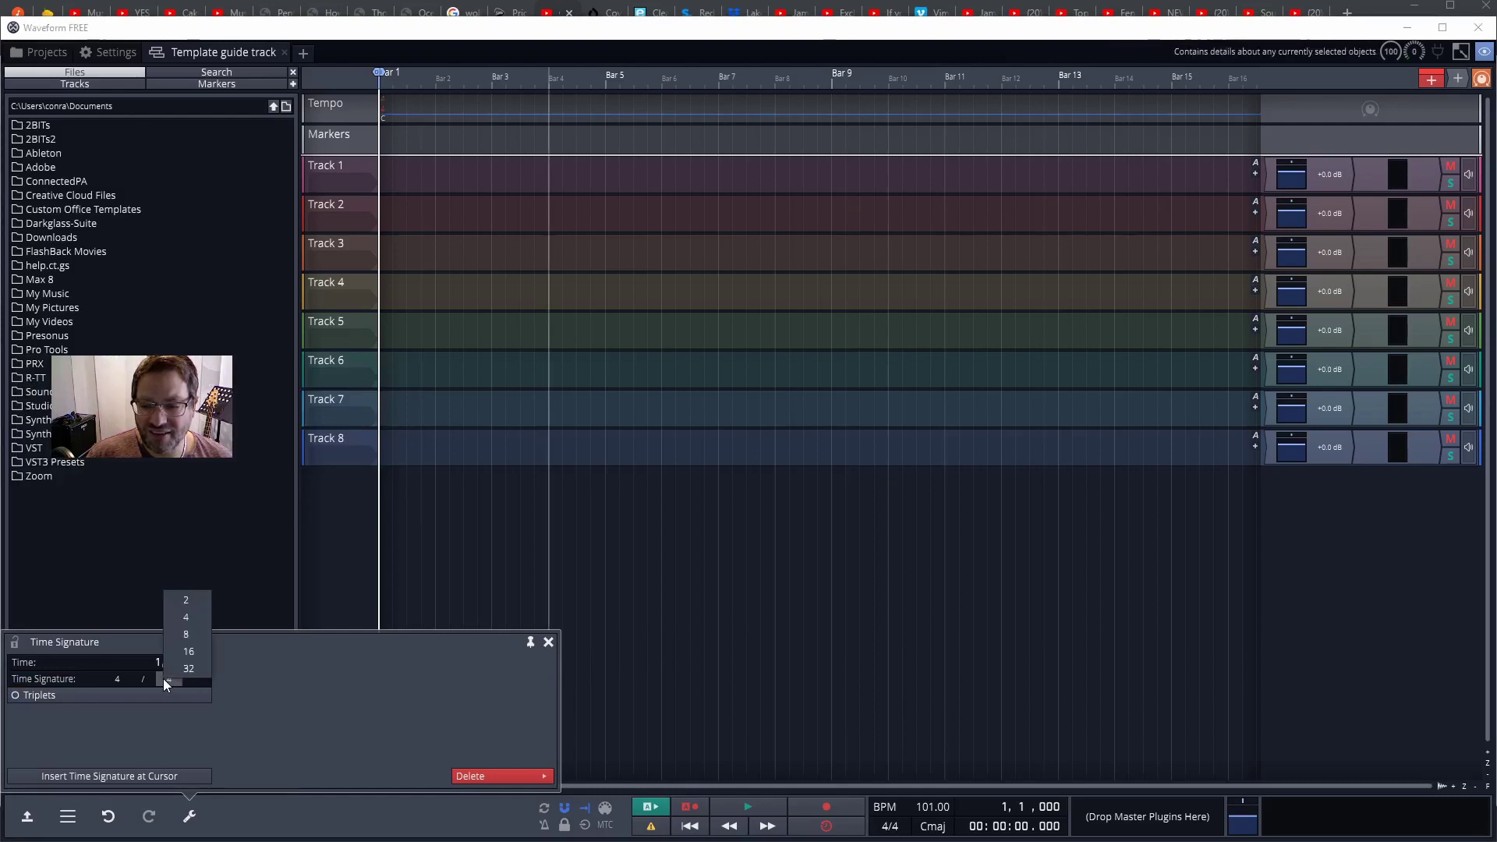
{"action": "left_click", "coordinate": [176, 628]}
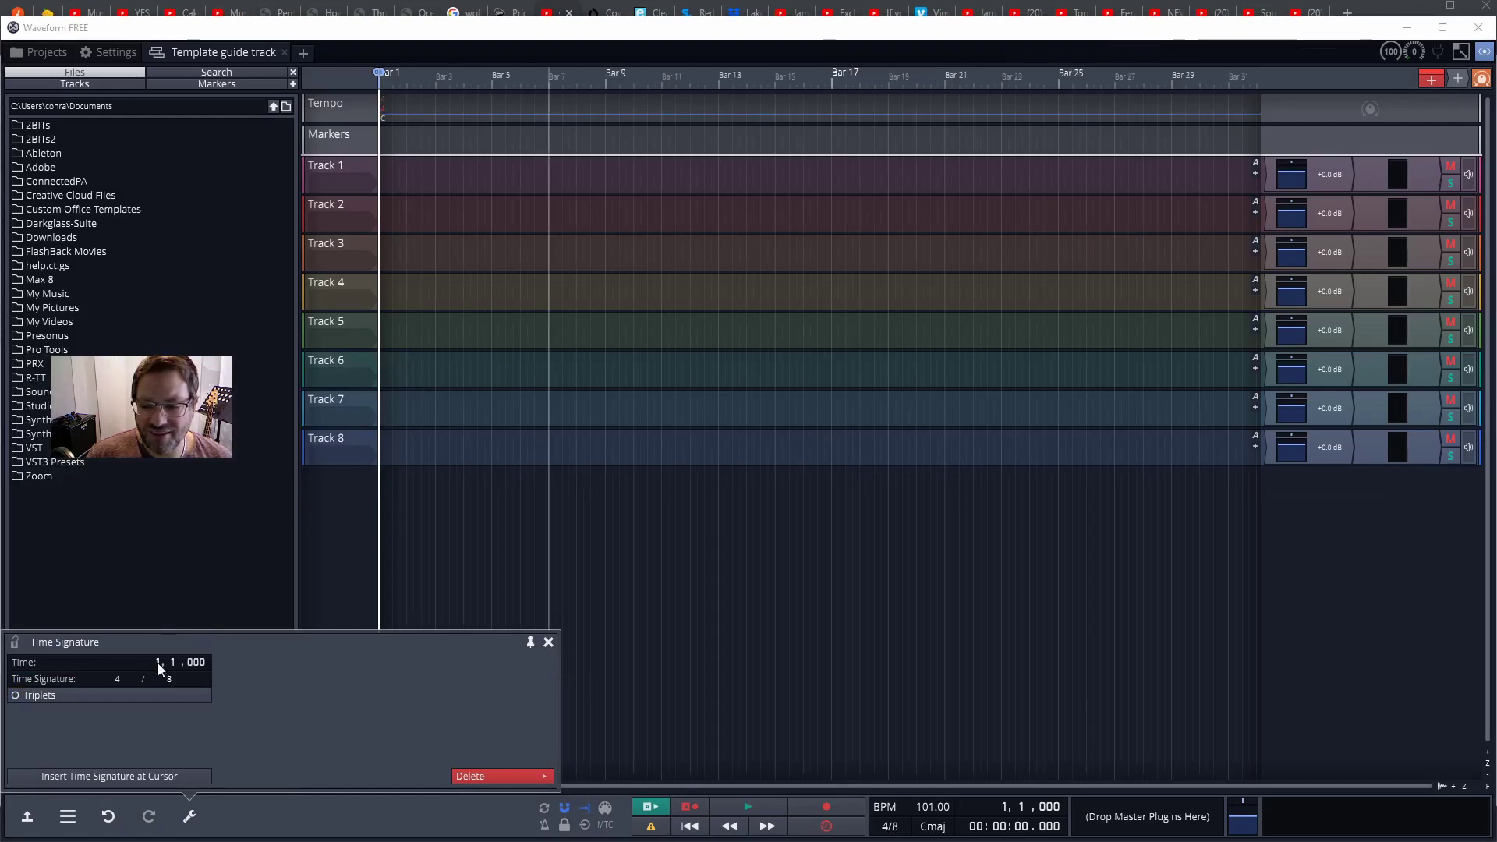
{"action": "left_click", "coordinate": [115, 675]}
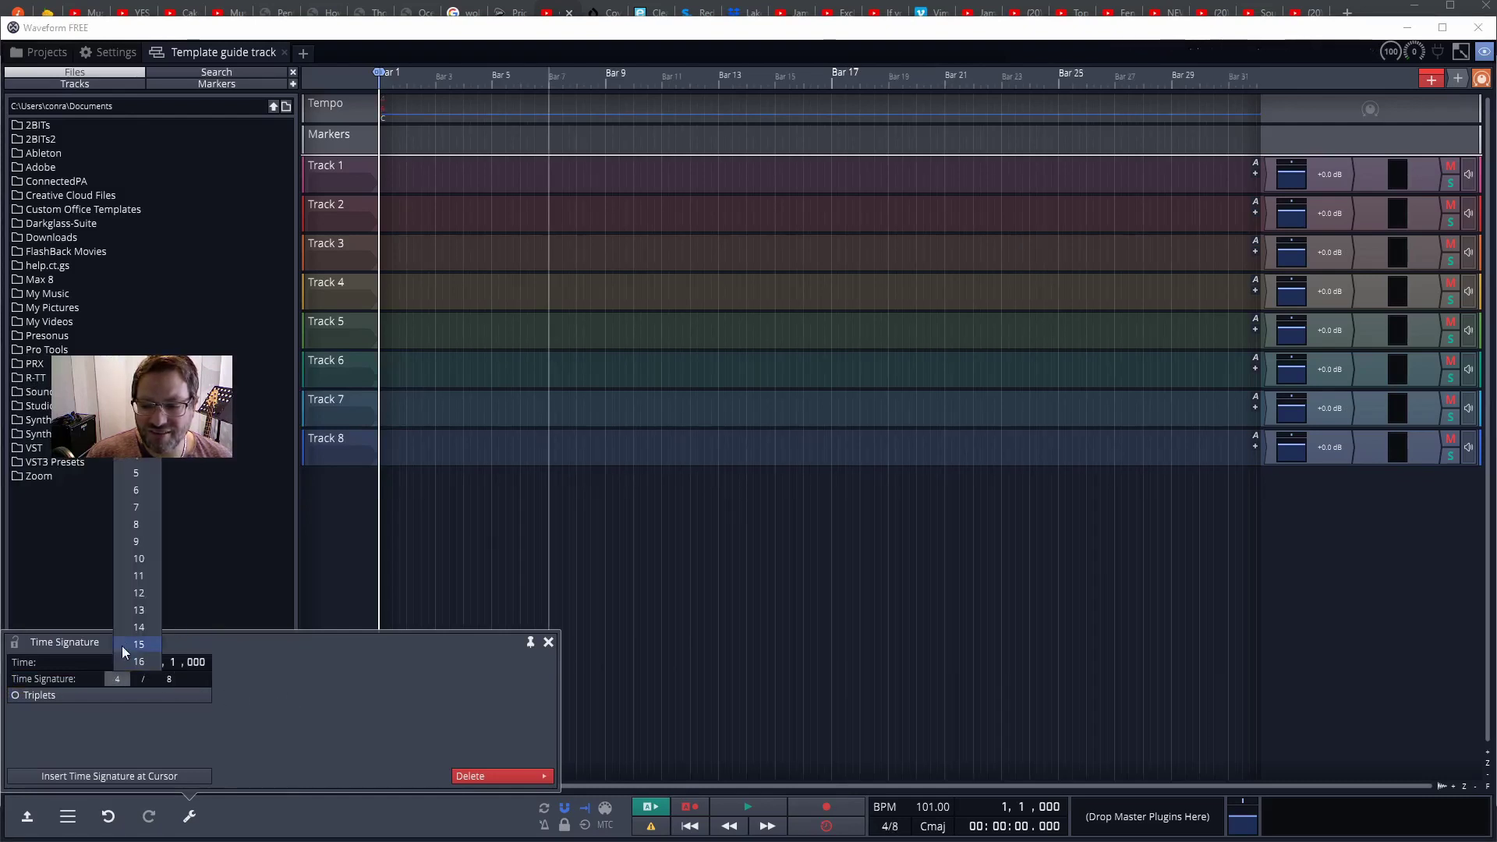
{"action": "left_click", "coordinate": [137, 491]}
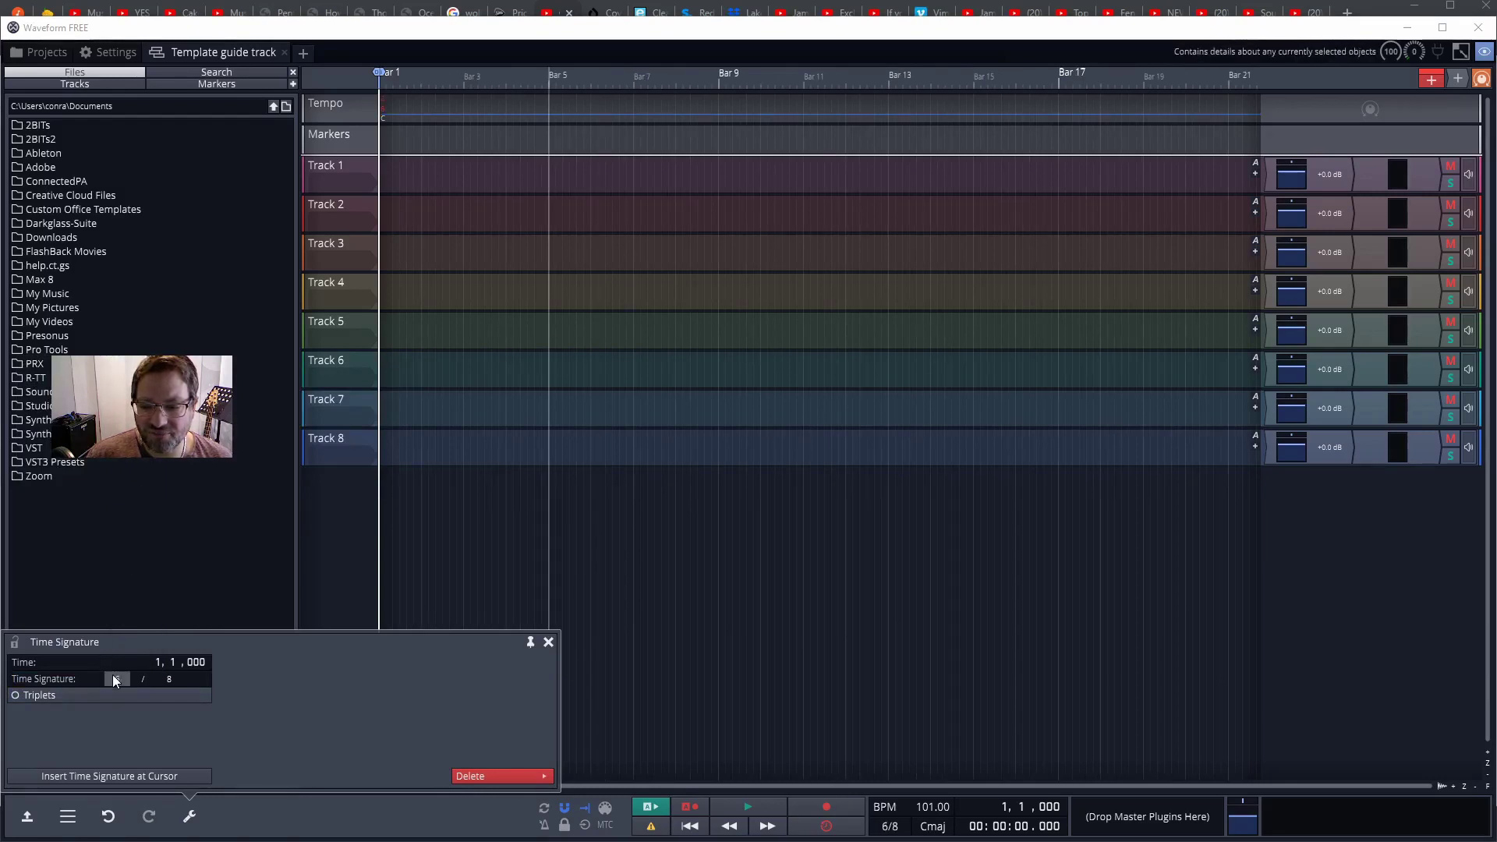
{"action": "left_click", "coordinate": [115, 676]}
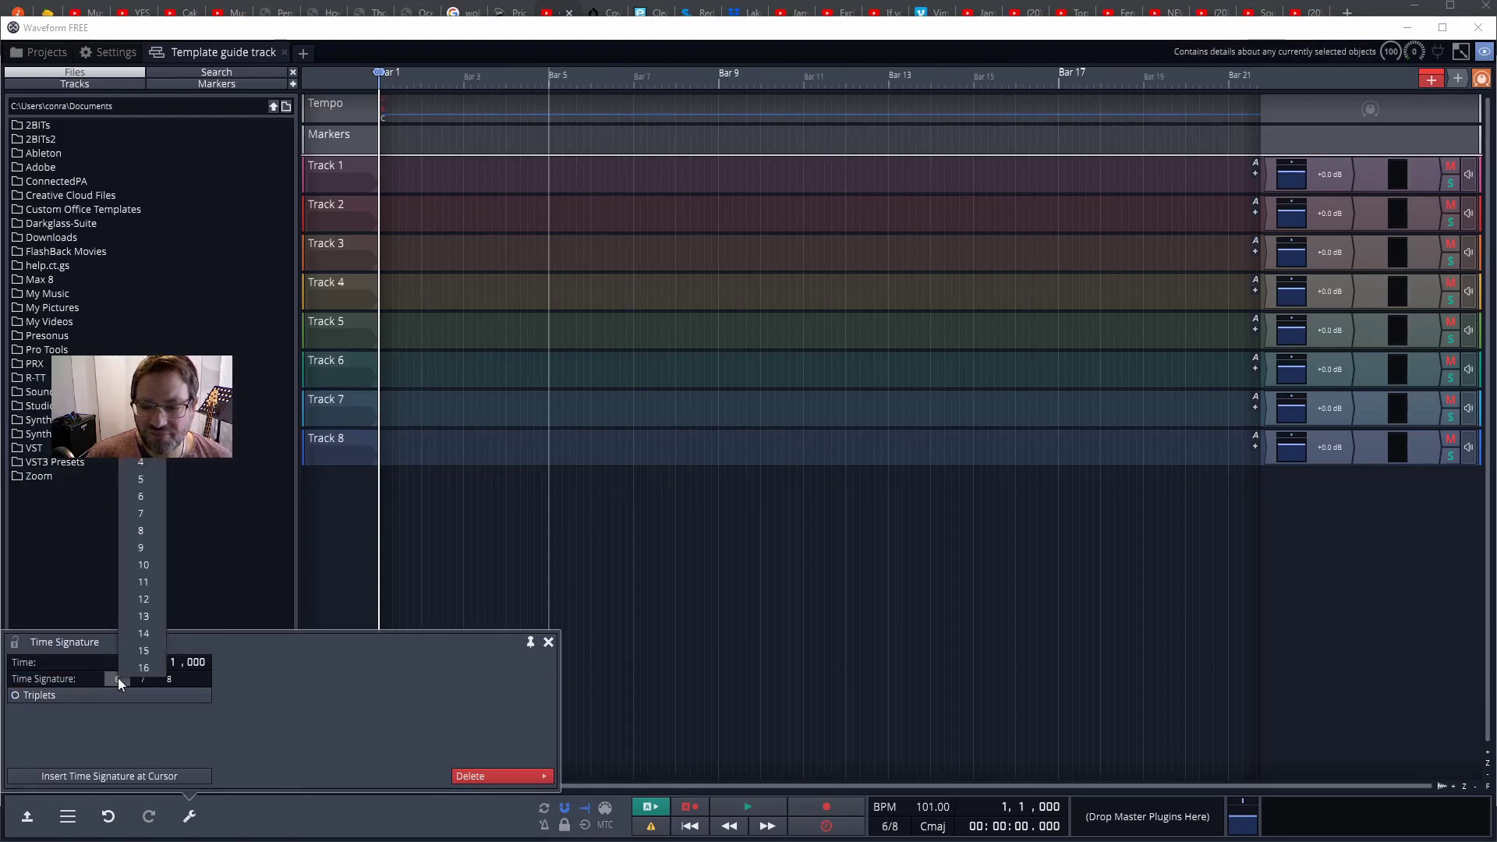
{"action": "left_click", "coordinate": [136, 467]}
{"action": "left_click", "coordinate": [164, 676]}
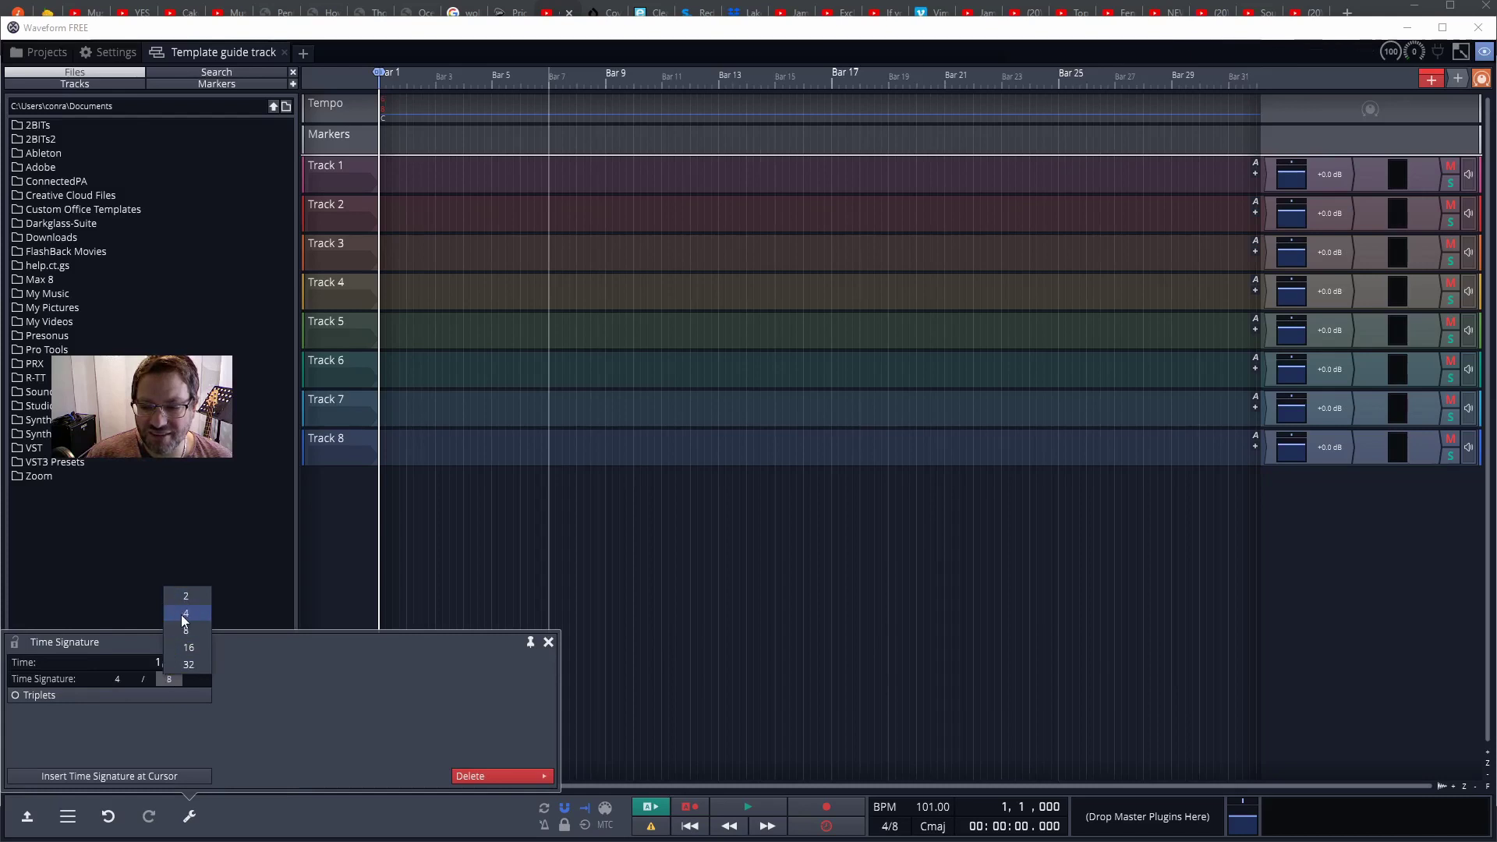
{"action": "left_click", "coordinate": [185, 613]}
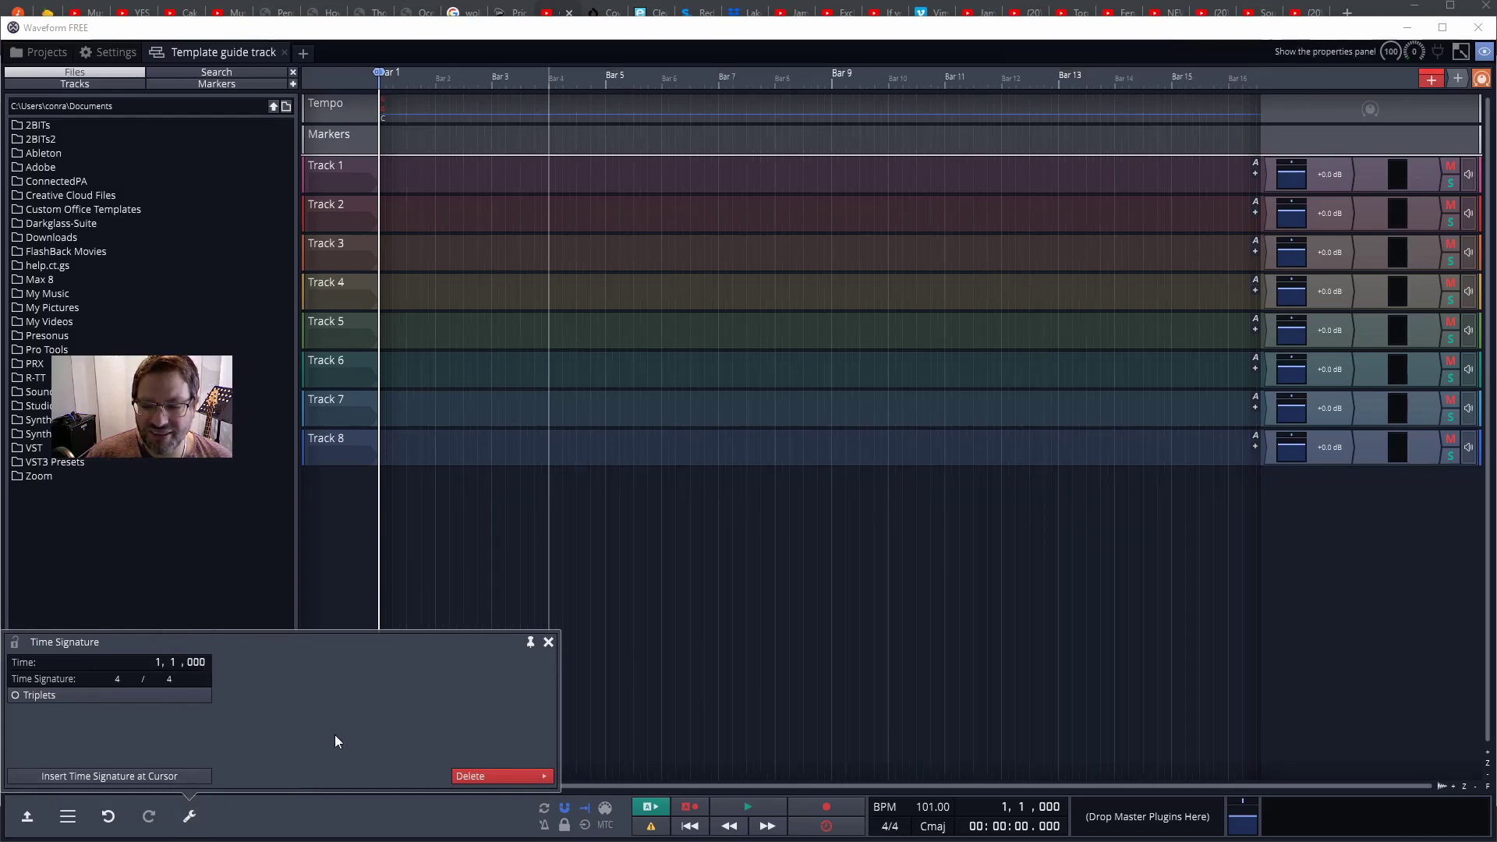
{"action": "left_click", "coordinate": [548, 642]}
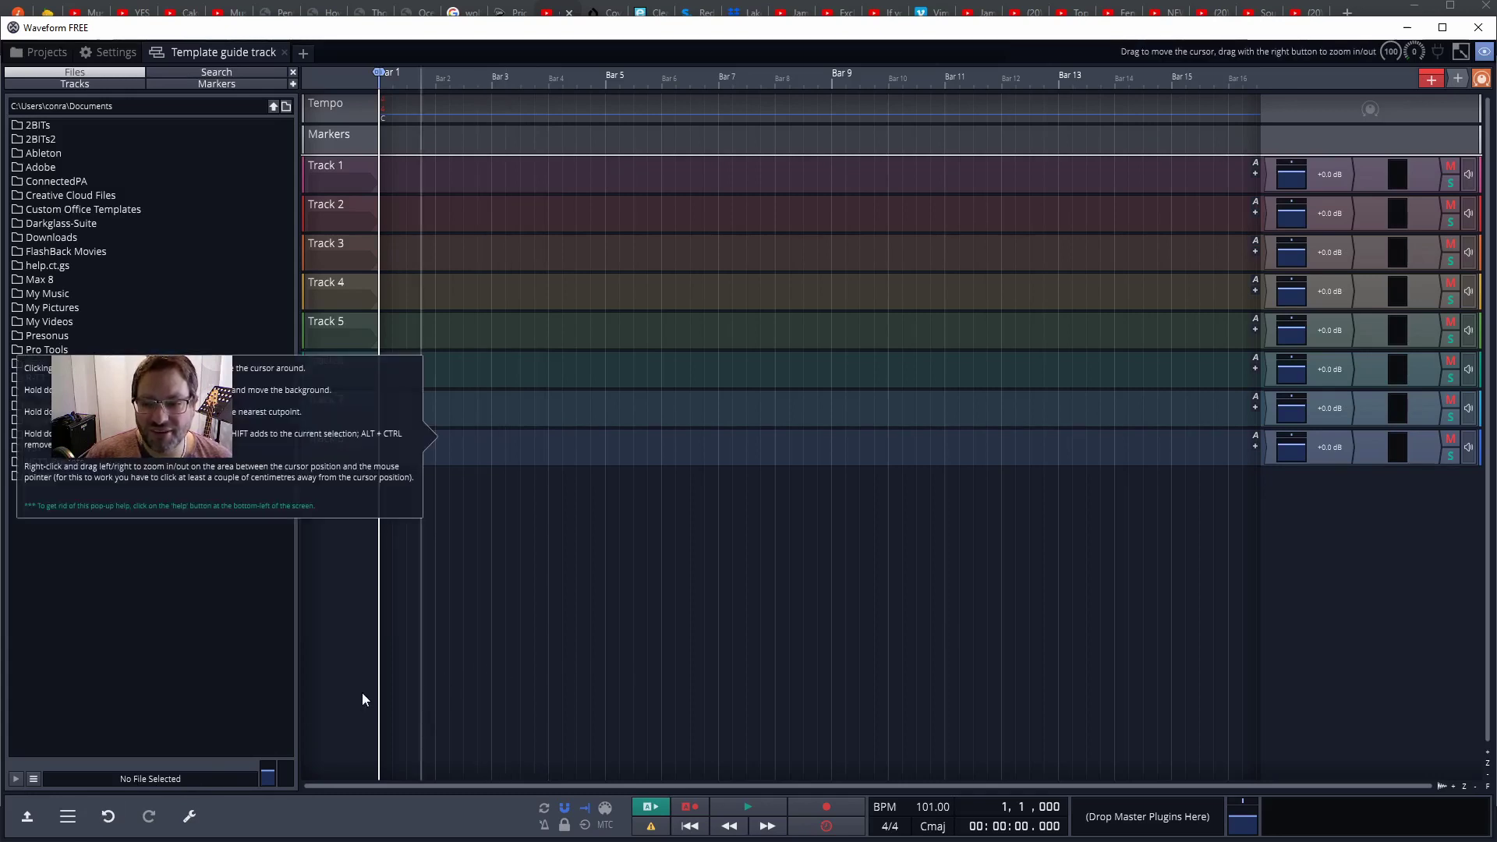
Step: Show the main menu panel and review the 101 BPM tempo, 4/4 meter and C major key
{"action": "left_click", "coordinate": [22, 815]}
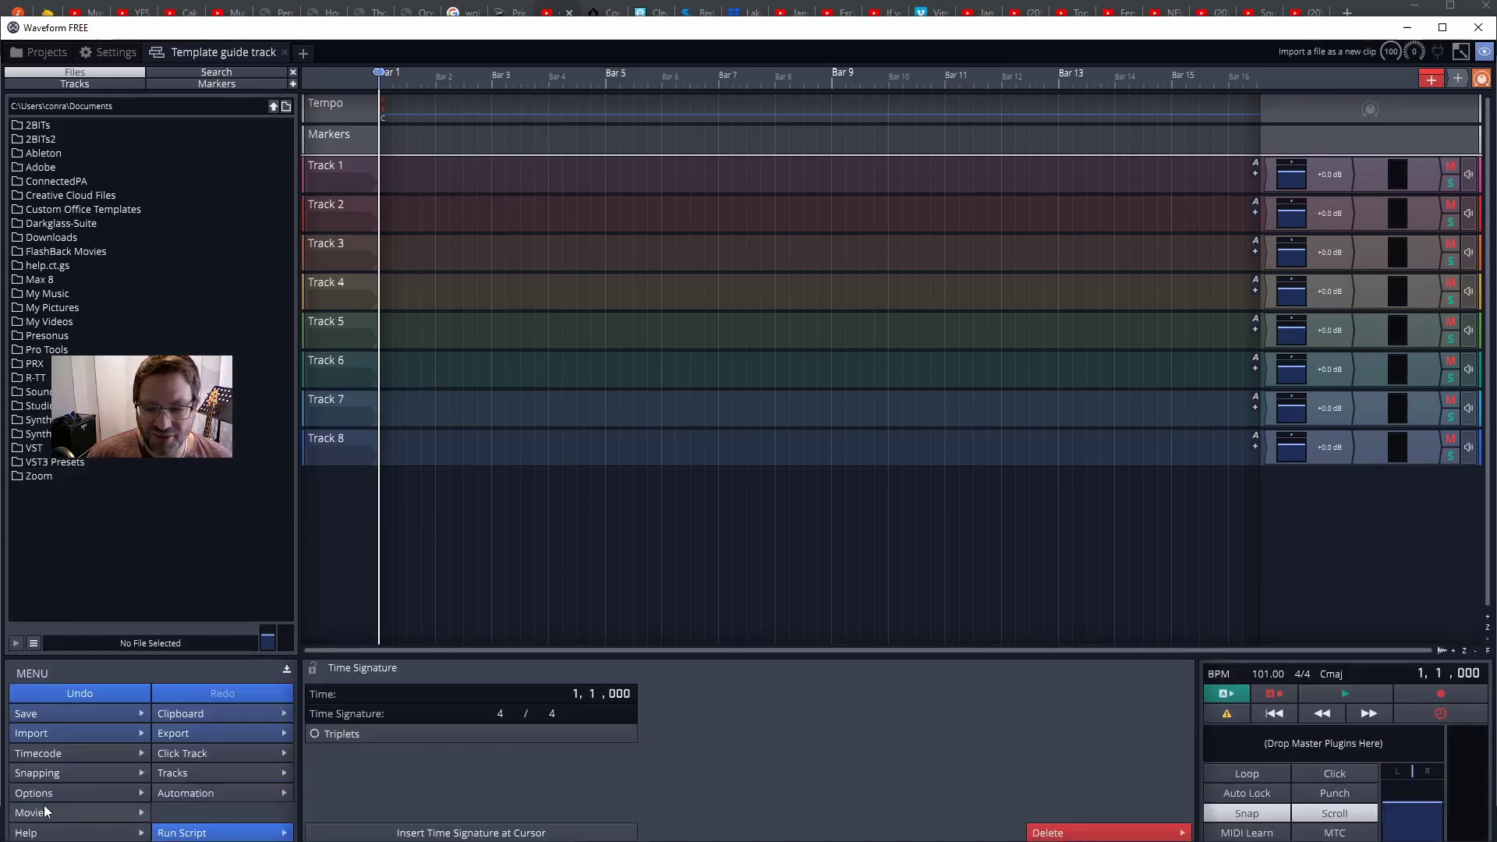
{"action": "left_click", "coordinate": [1258, 665]}
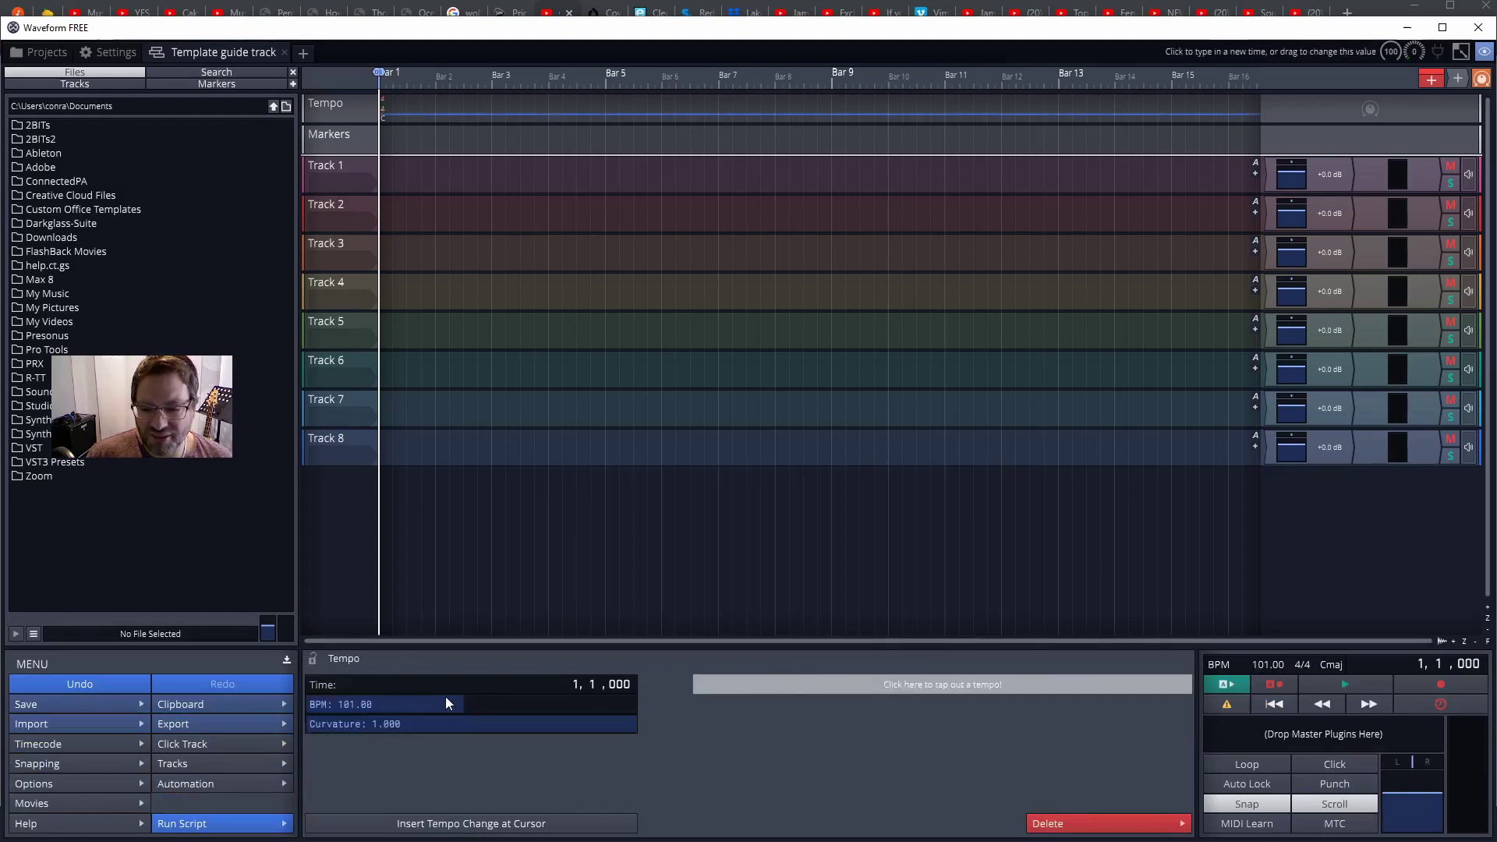
{"action": "left_click", "coordinate": [393, 706]}
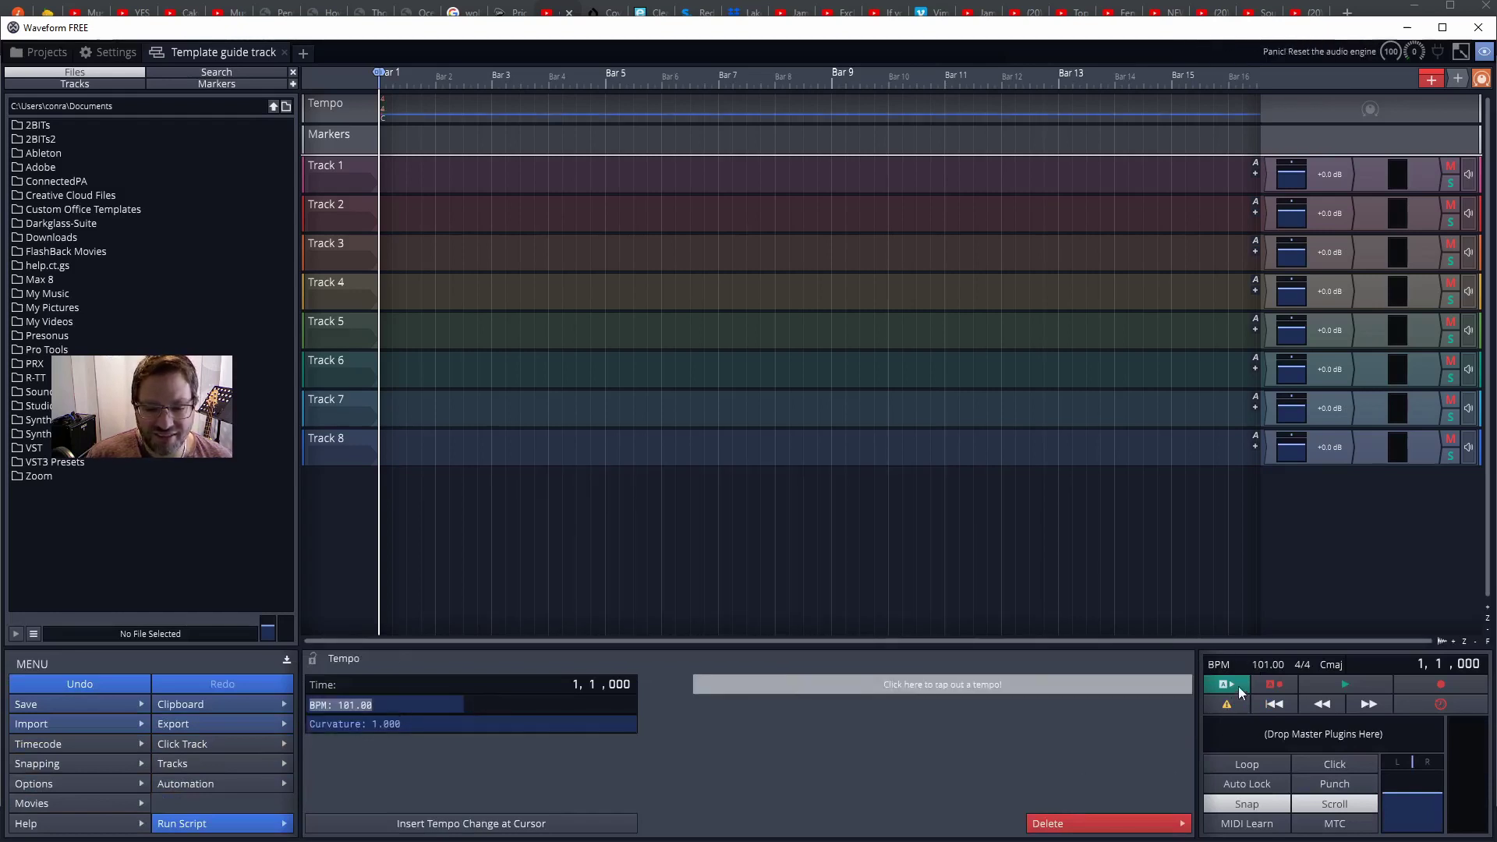
{"action": "left_click", "coordinate": [1303, 664]}
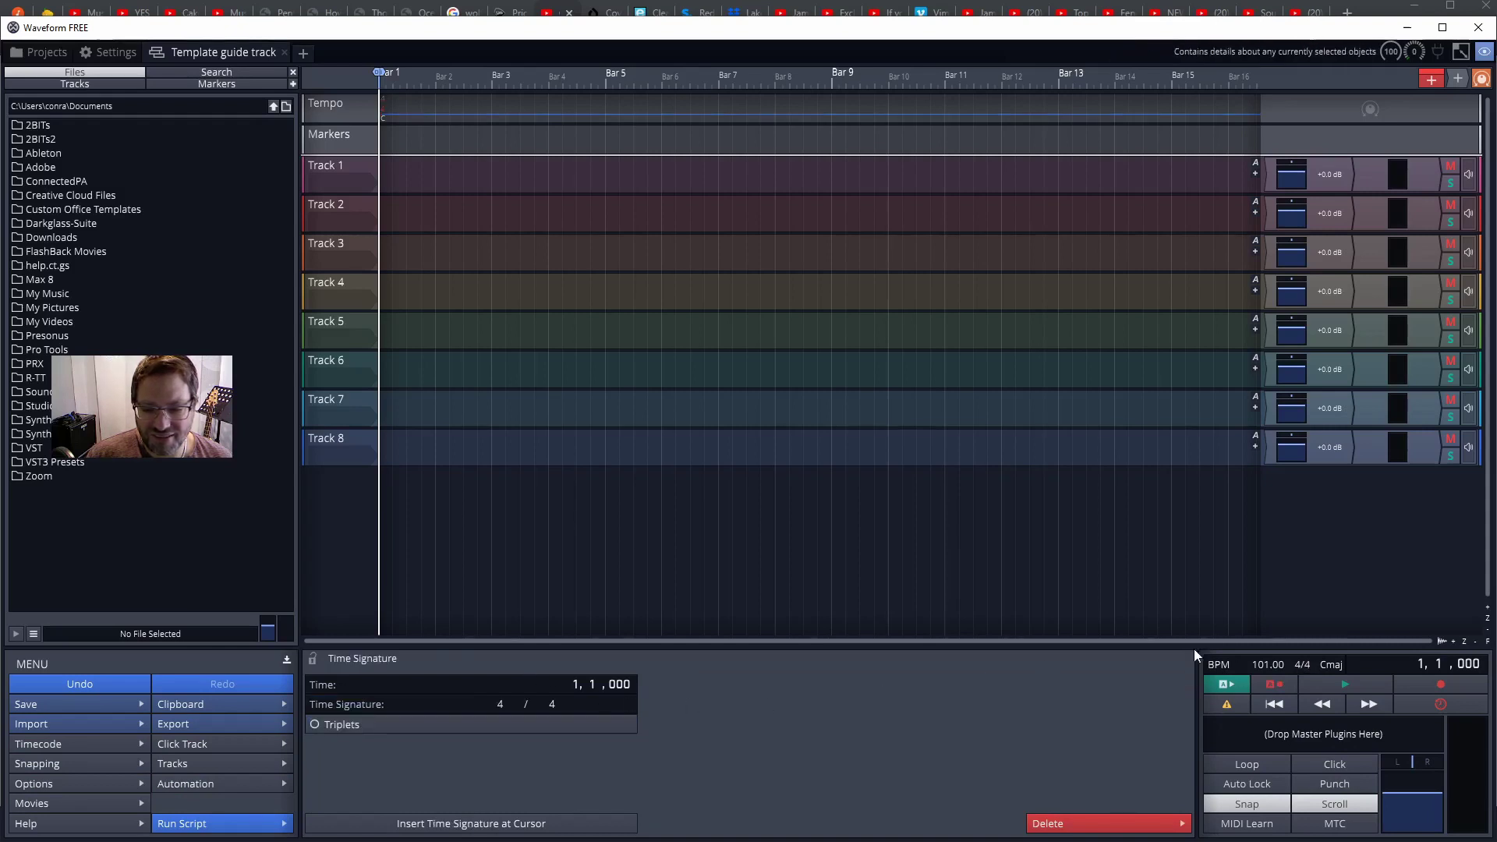
{"action": "left_click", "coordinate": [1330, 666]}
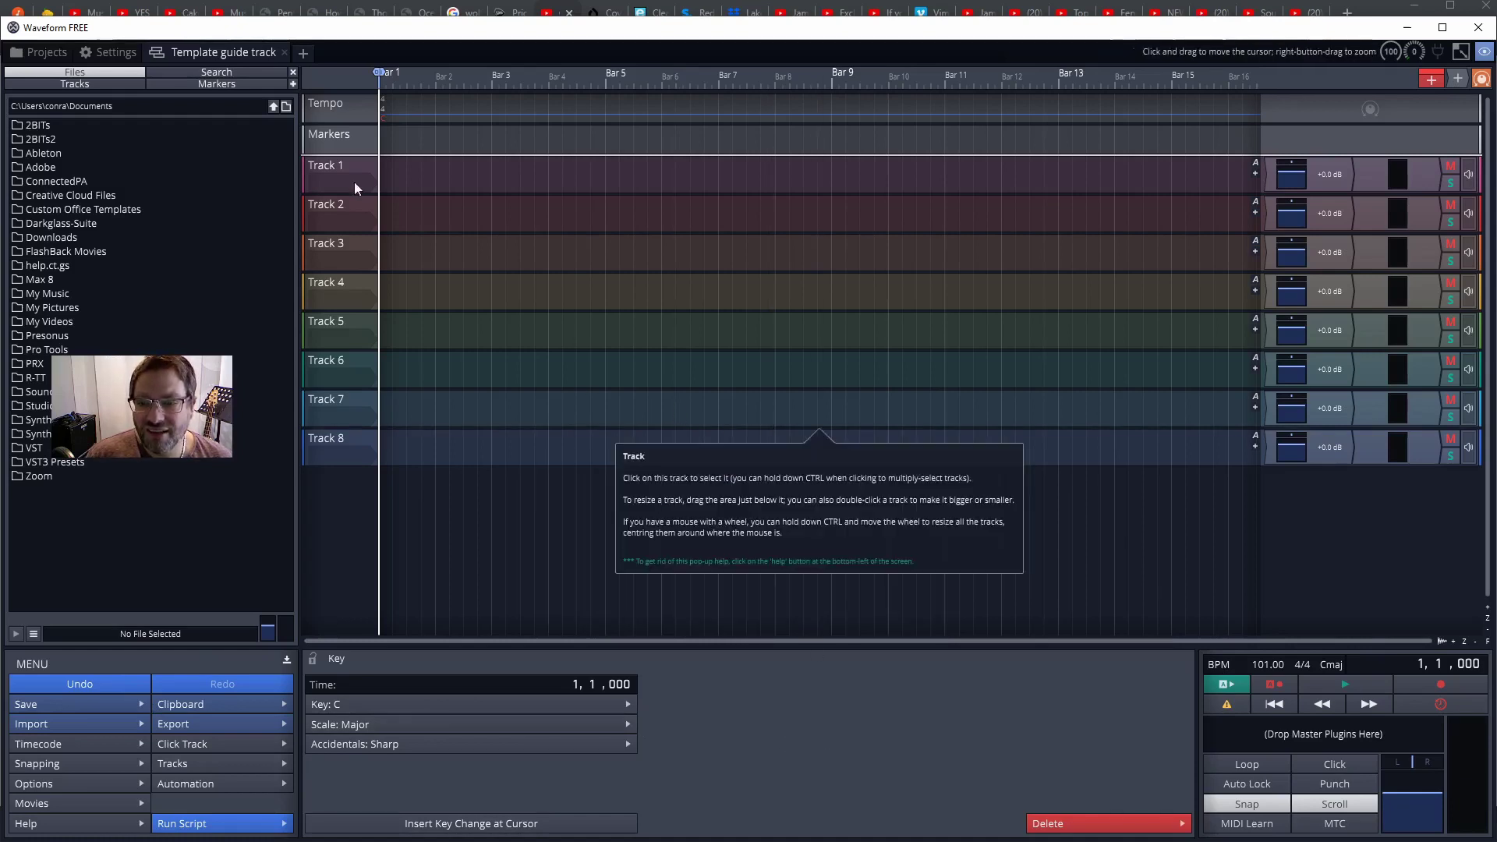
Step: Rename Track 1 to 'Click track' from its right-click menu
{"action": "left_click", "coordinate": [363, 160]}
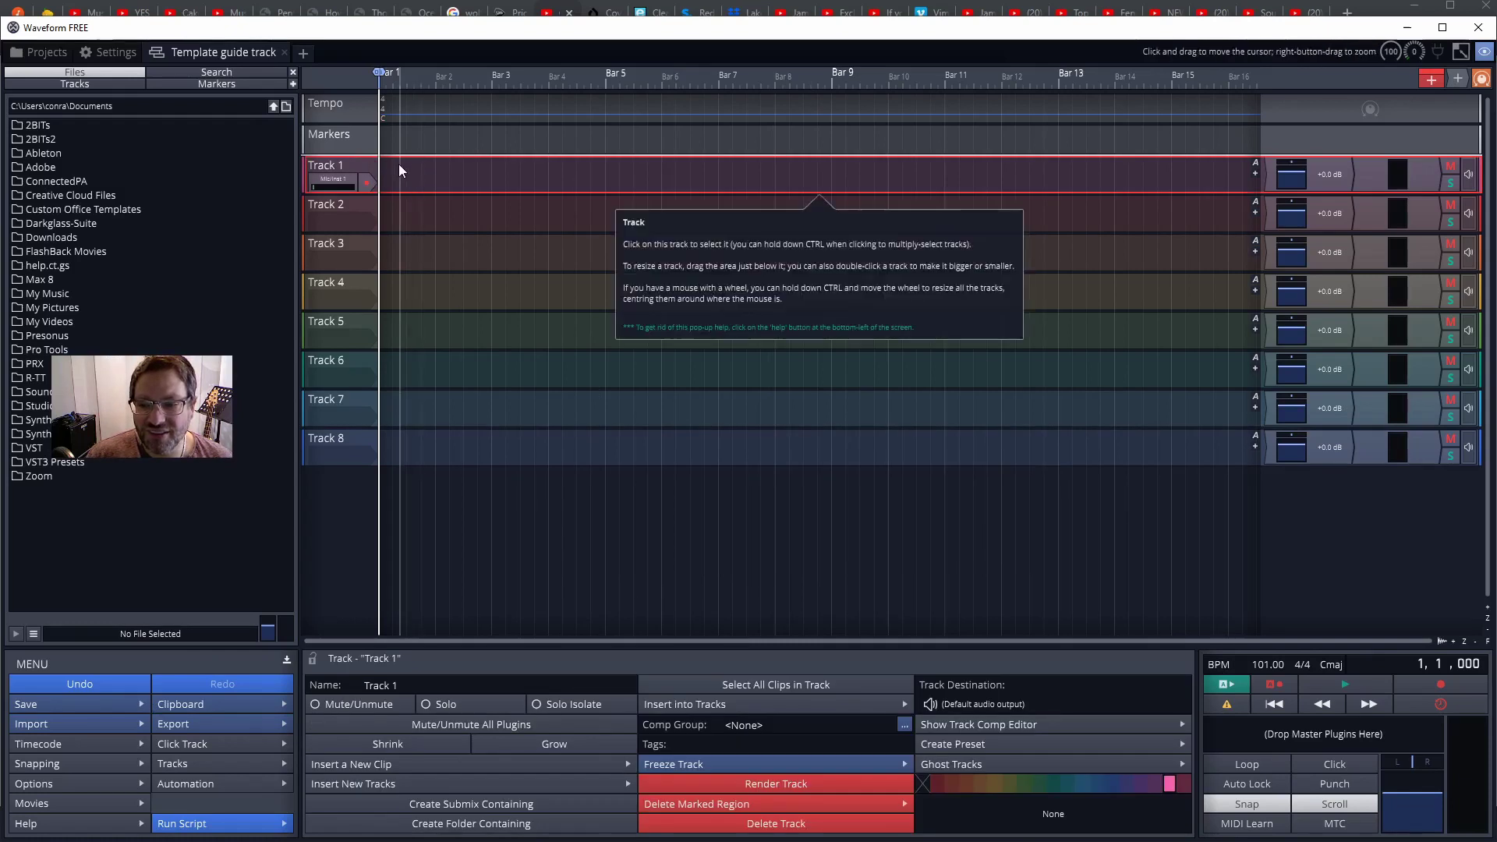
{"action": "right_click", "coordinate": [333, 168]}
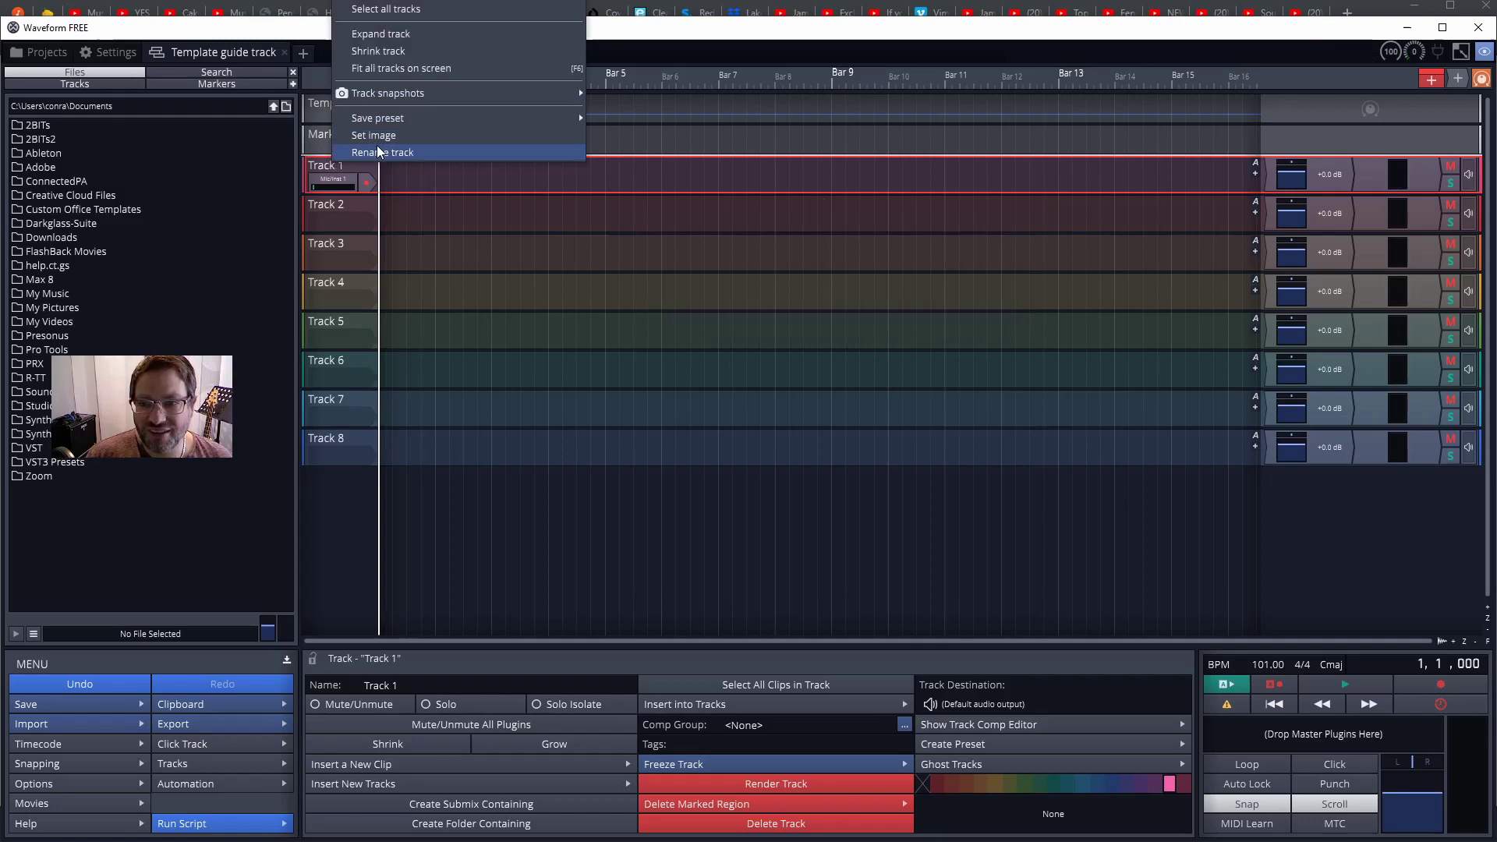
{"action": "left_click", "coordinate": [378, 152]}
{"action": "type", "text": "g"}
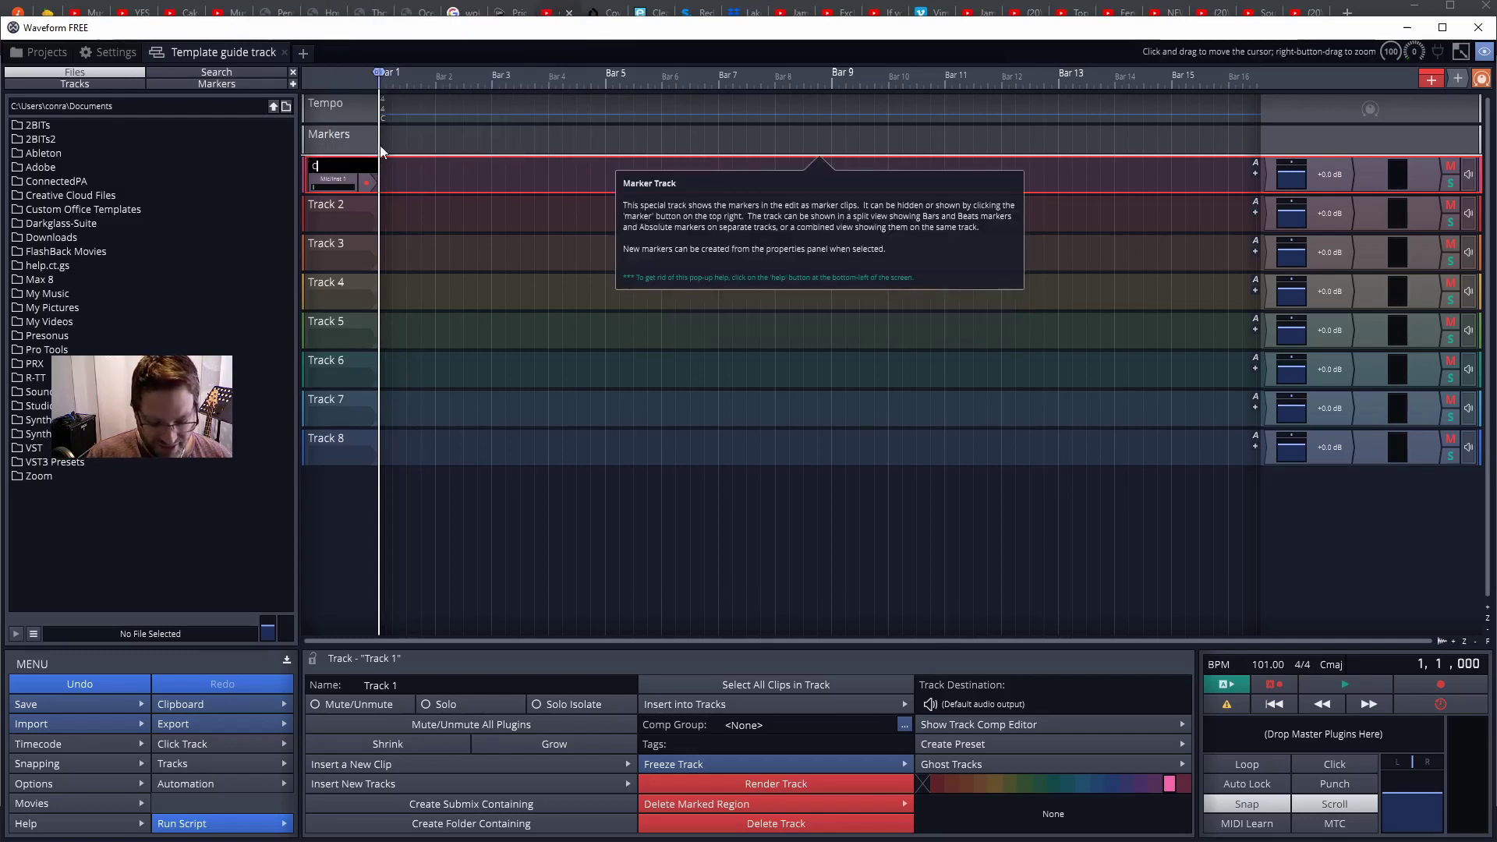
{"action": "type", "text": "lick"}
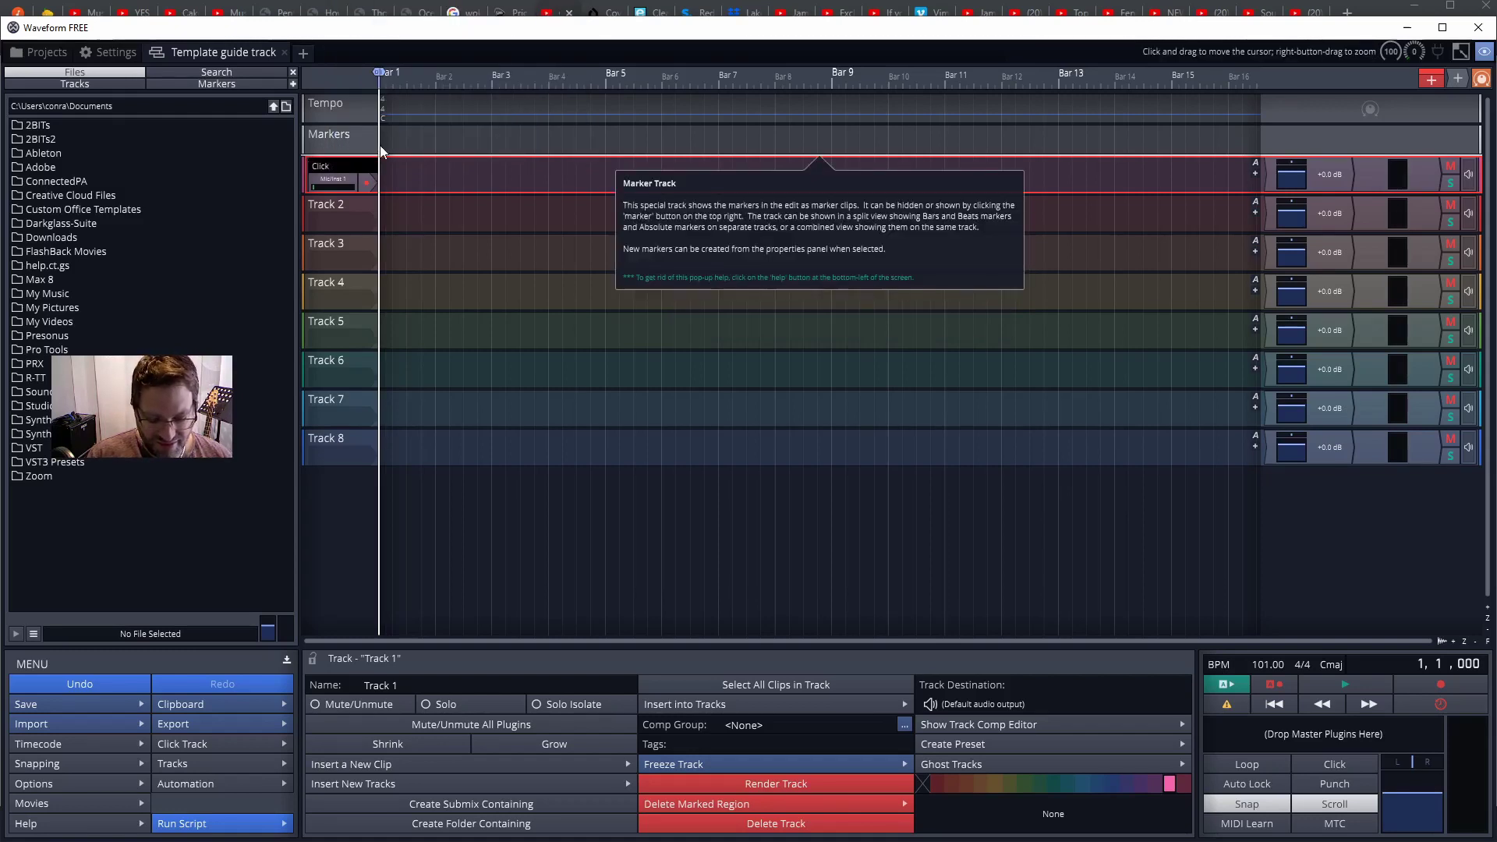
{"action": "type", "text": " track"}
{"action": "key", "text": "Return"}
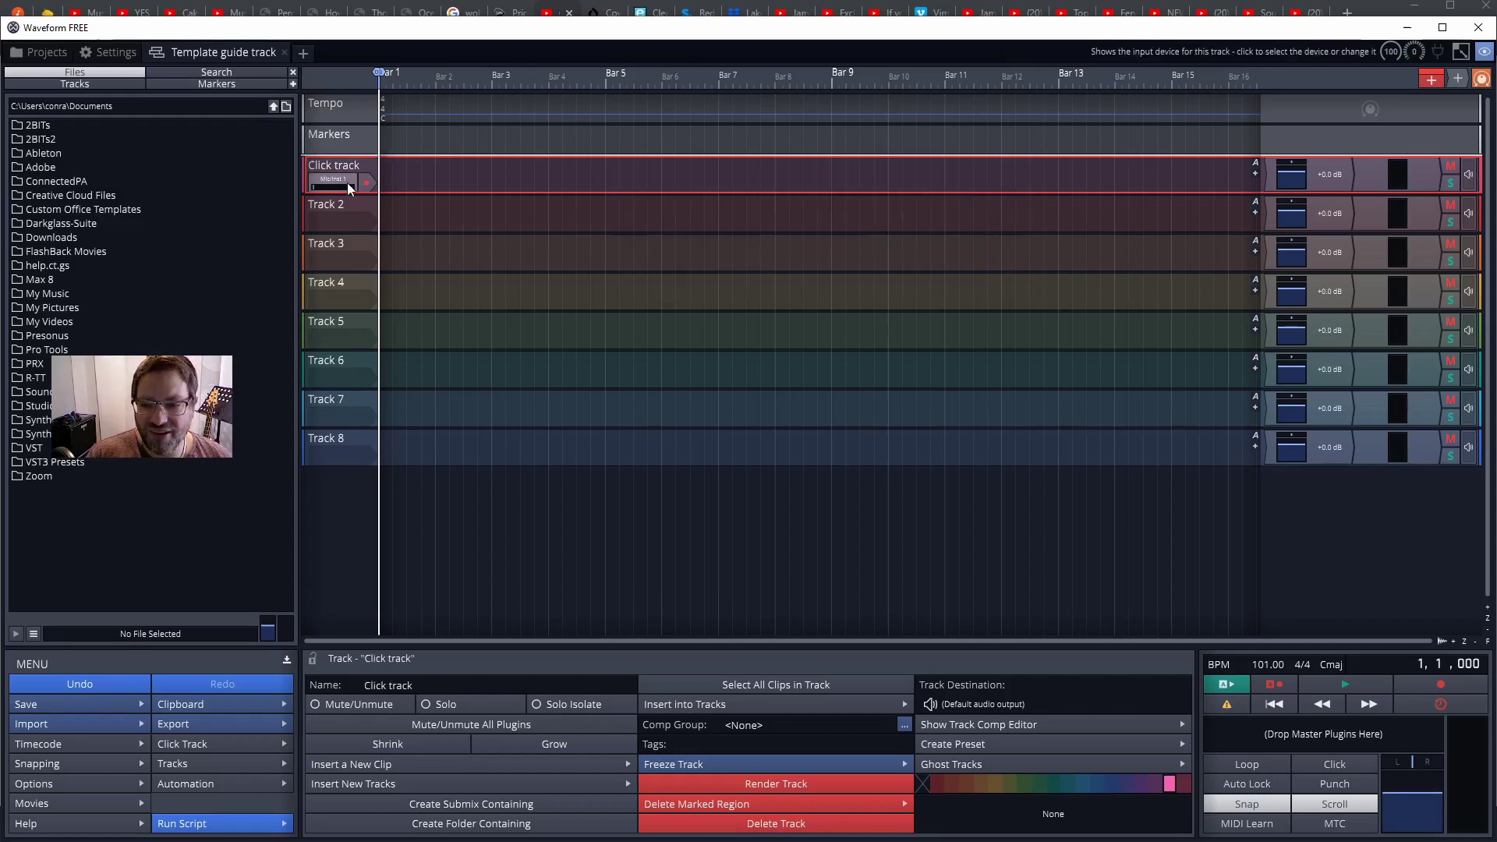
Step: Insert SSDSampler5 on Click track and load the Deluxe 2 Free Dry'n Tight kit
{"action": "left_click", "coordinate": [402, 183]}
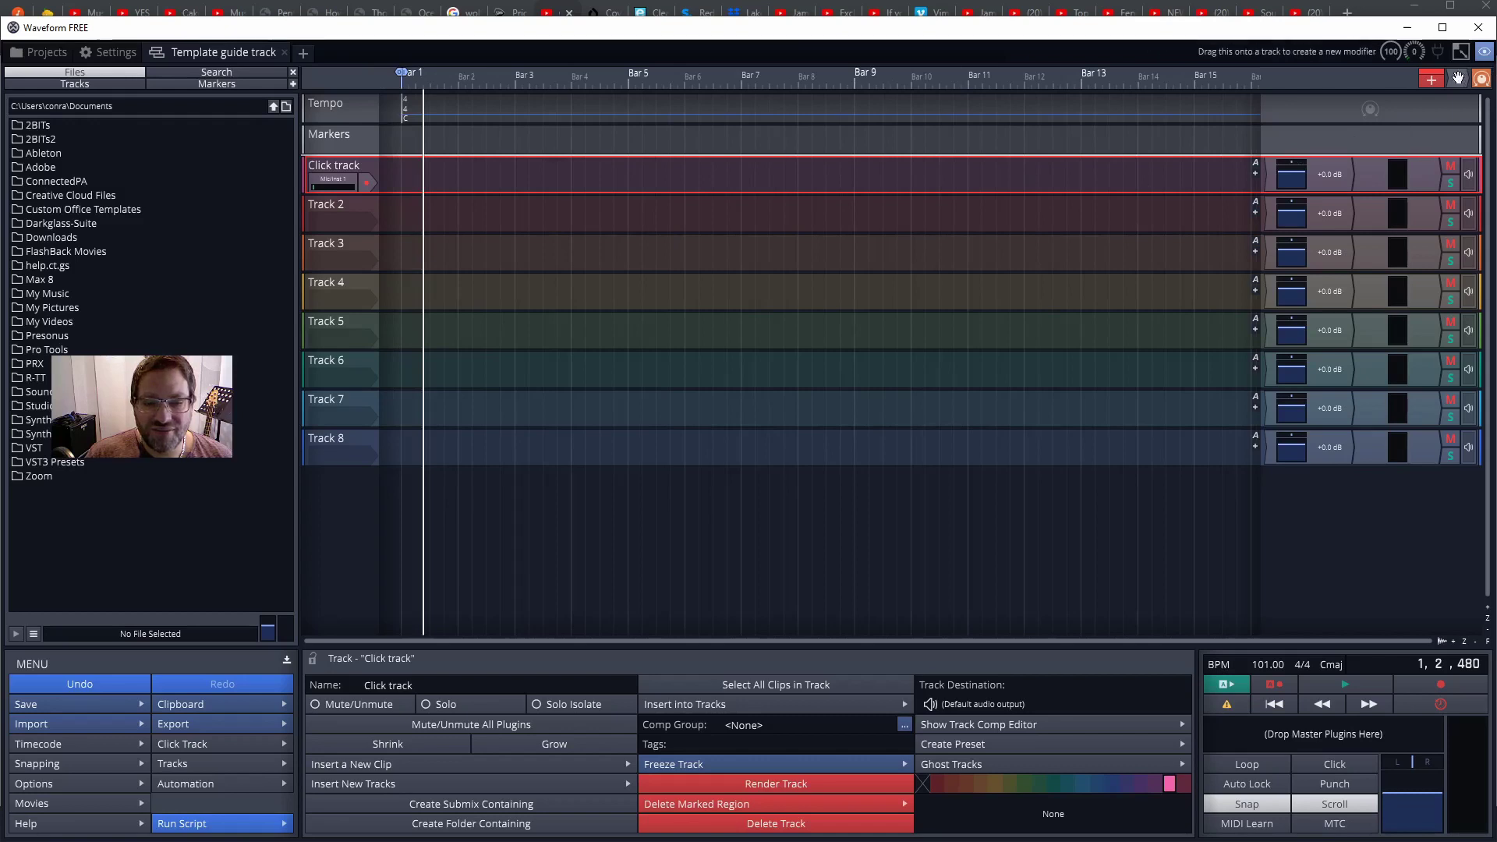
{"action": "left_click_drag", "start_coordinate": [1457, 78], "coordinate": [1355, 164]}
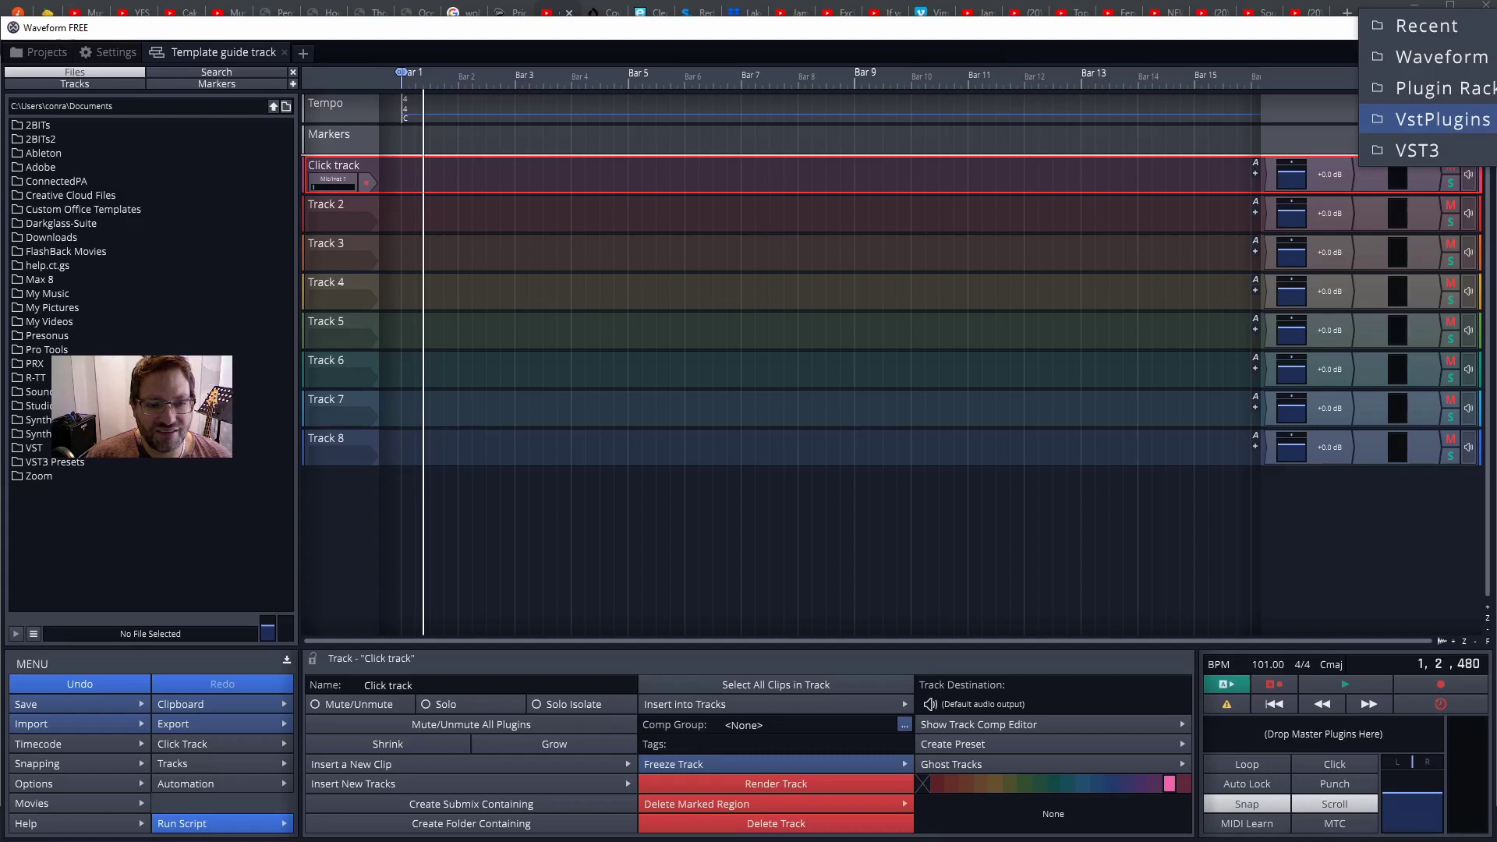
{"action": "left_click", "coordinate": [1427, 199]}
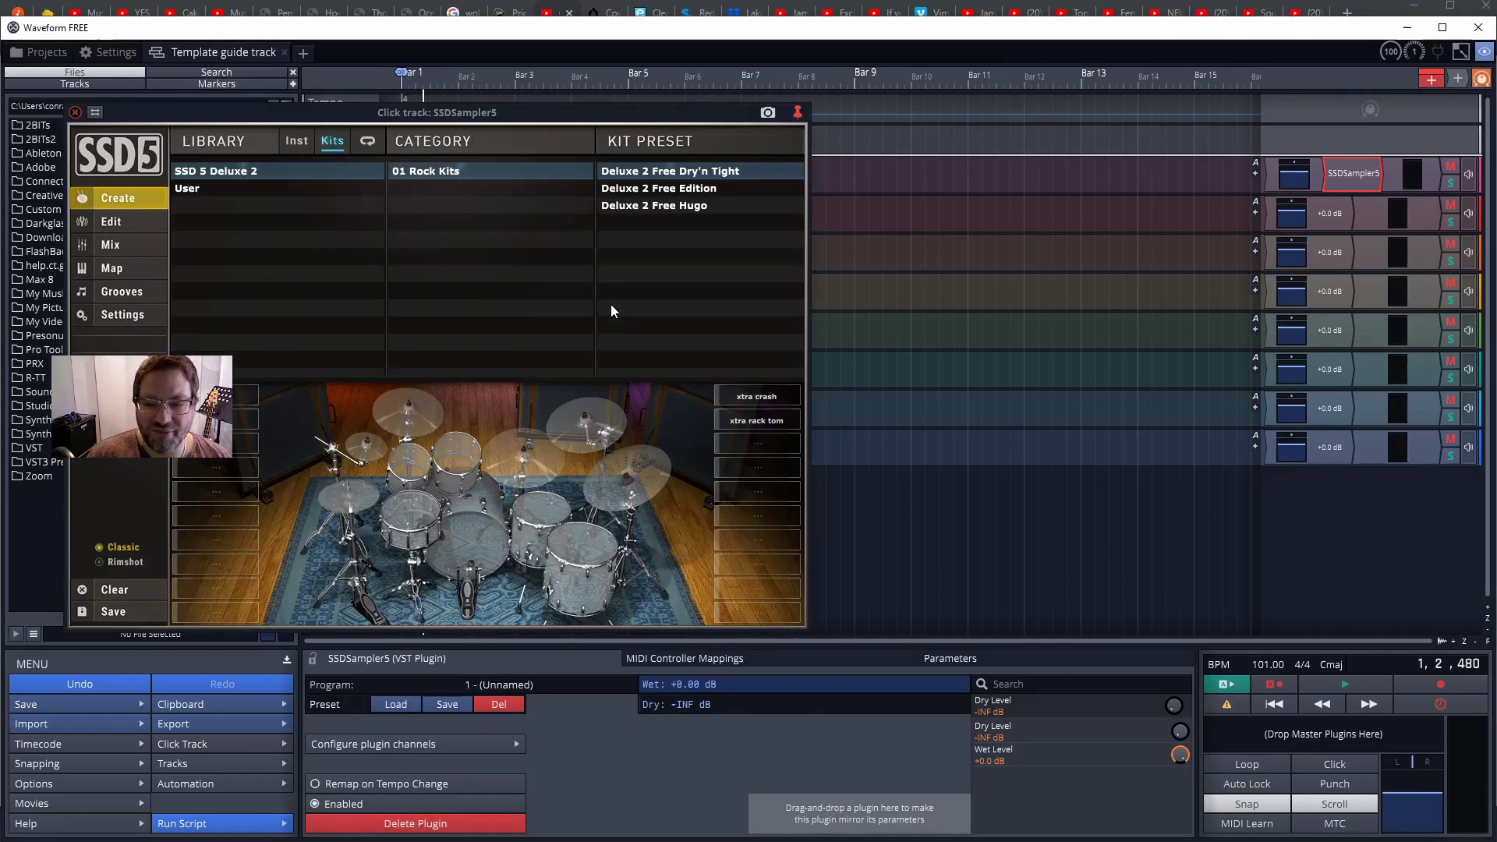
{"action": "double_click", "coordinate": [666, 177]}
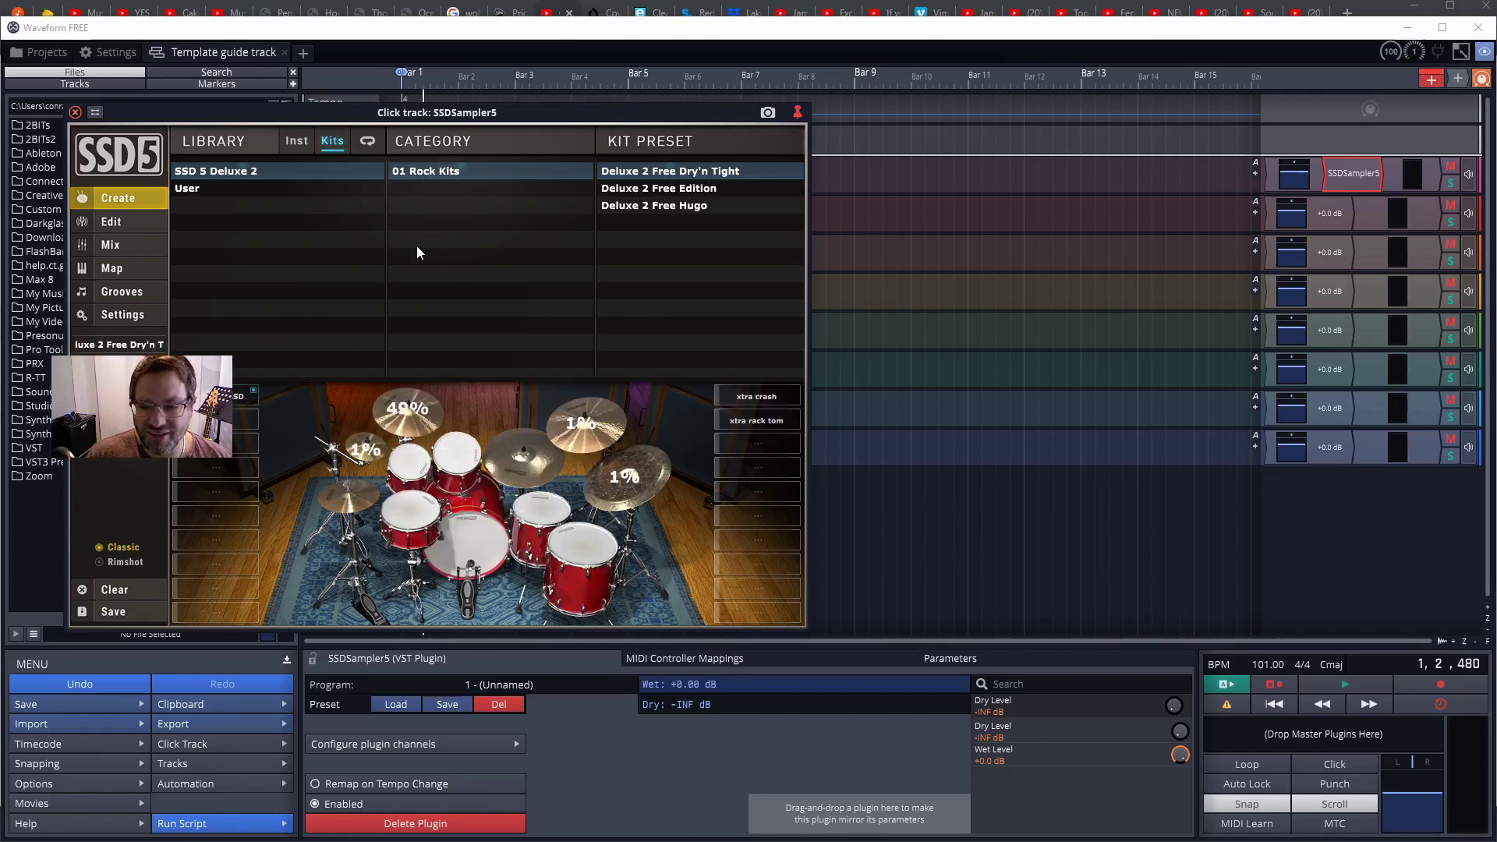
Step: Audition the kick drum, close the sampler window, and drop a new clip on Click track
{"action": "left_click", "coordinate": [466, 540]}
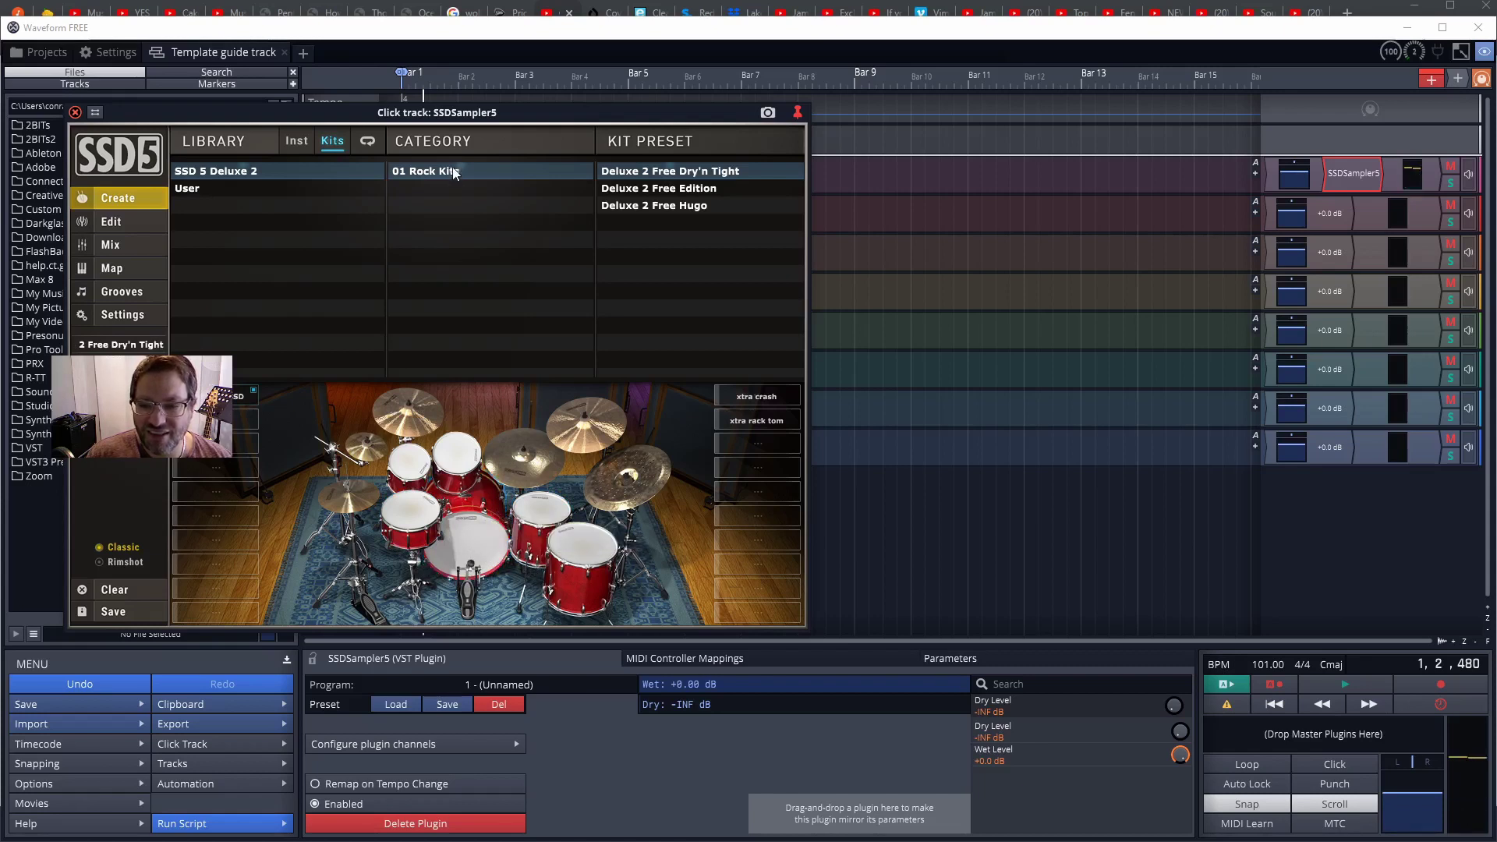
{"action": "left_click_drag", "start_coordinate": [533, 121], "coordinate": [889, 86]}
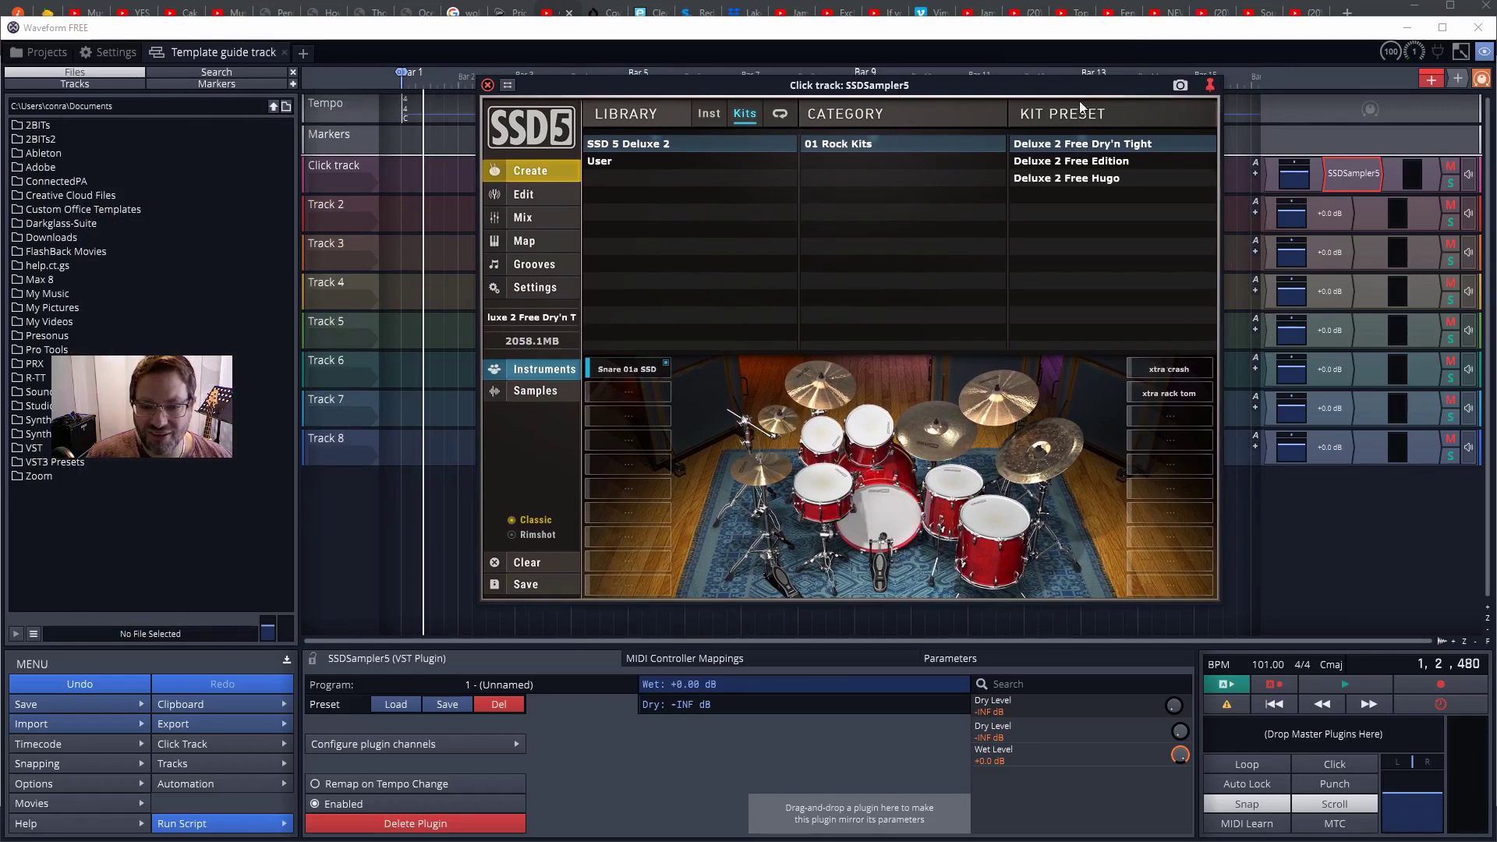
{"action": "left_click", "coordinate": [487, 85]}
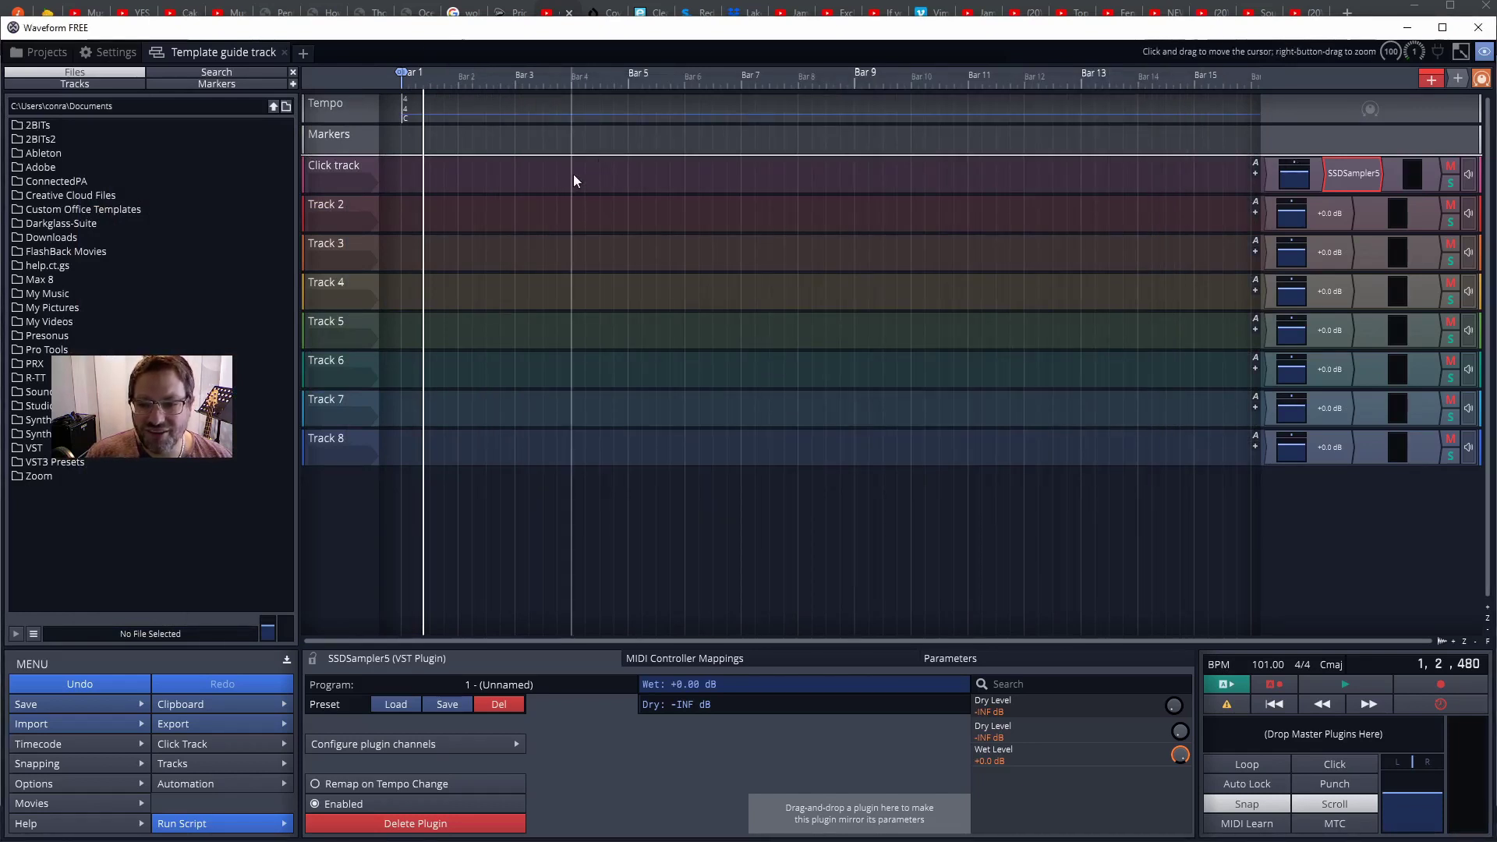
{"action": "left_click_drag", "start_coordinate": [1431, 78], "coordinate": [393, 172]}
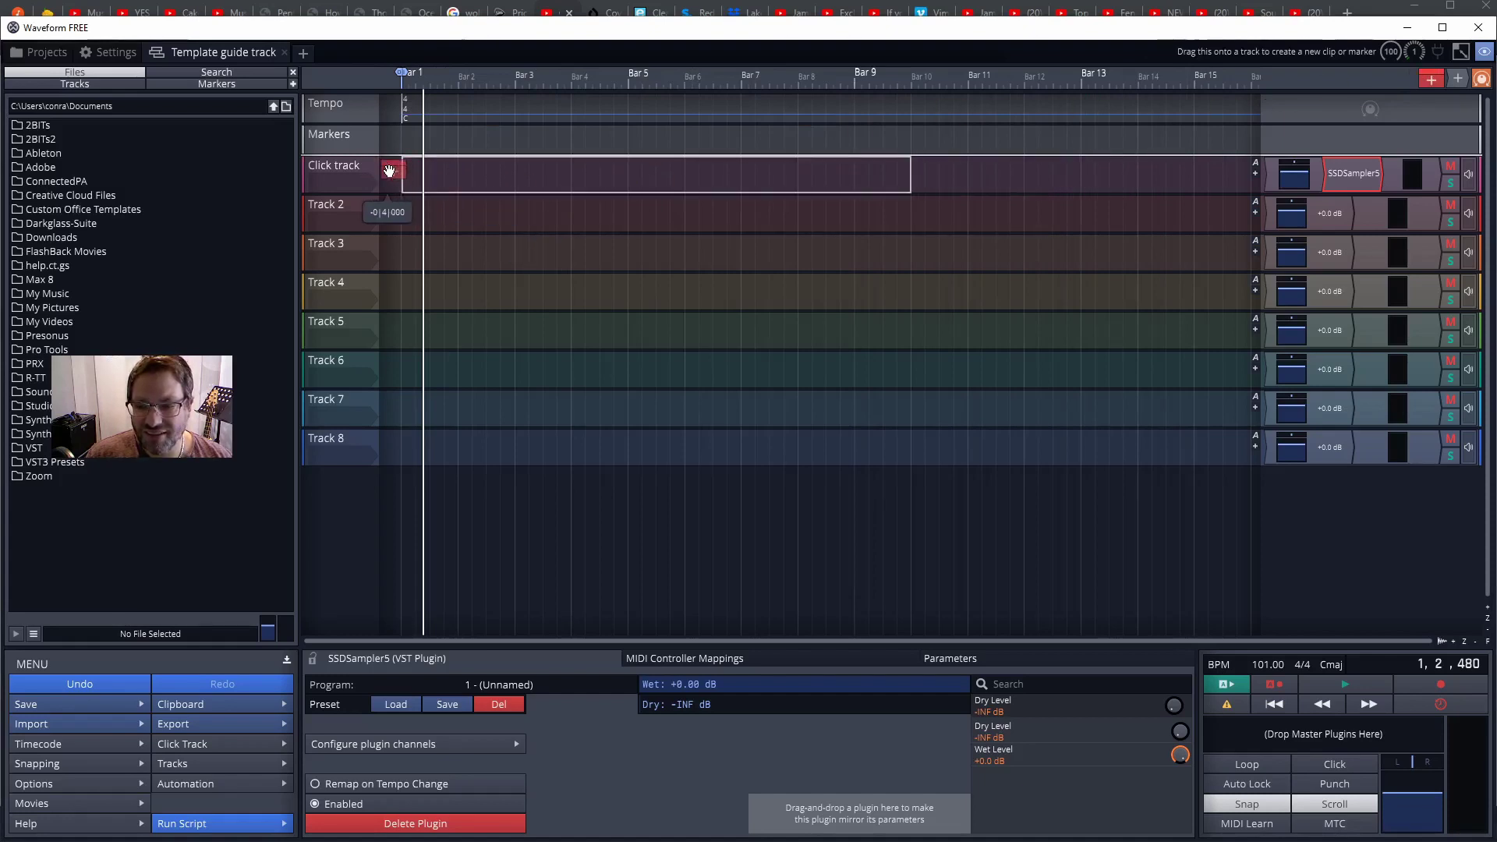
Step: Make the new clip a MIDI clip and shorten it to run from bar 1 to bar 3
{"action": "left_click", "coordinate": [455, 115]}
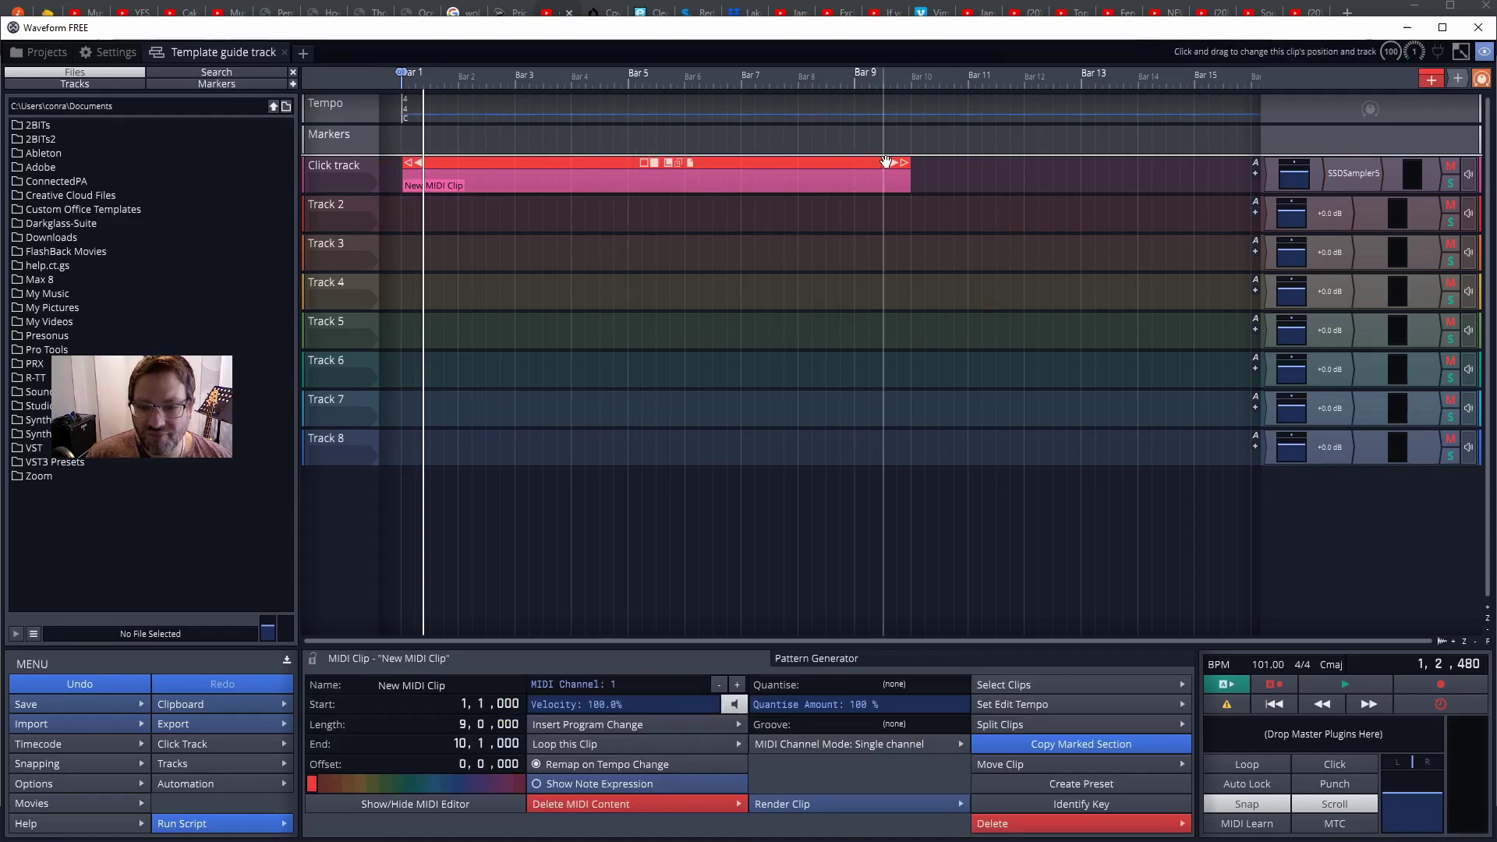
{"action": "left_click_drag", "start_coordinate": [901, 160], "coordinate": [509, 162]}
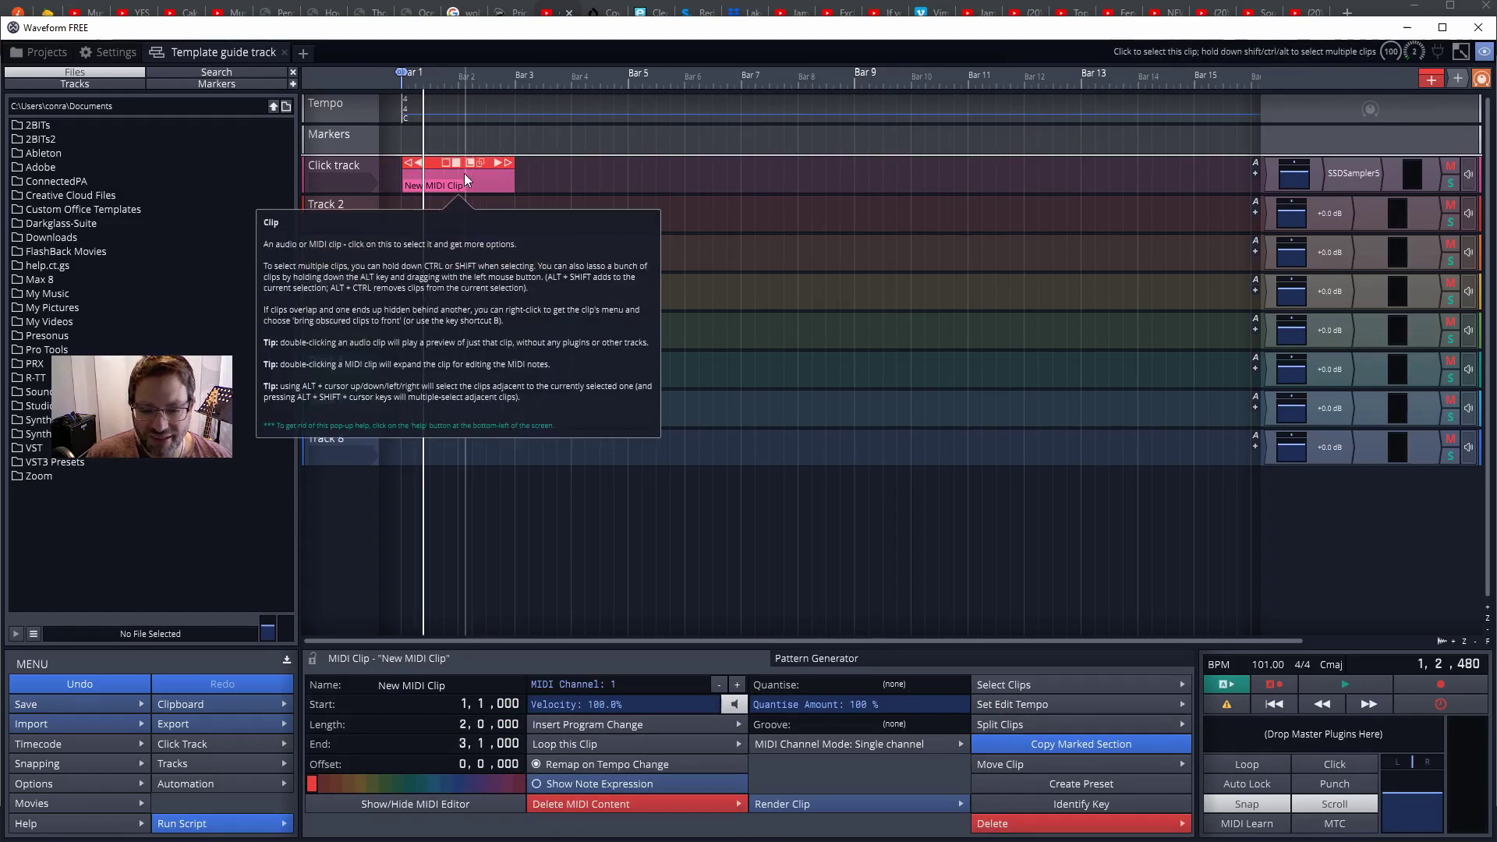
{"action": "key", "text": "Escape"}
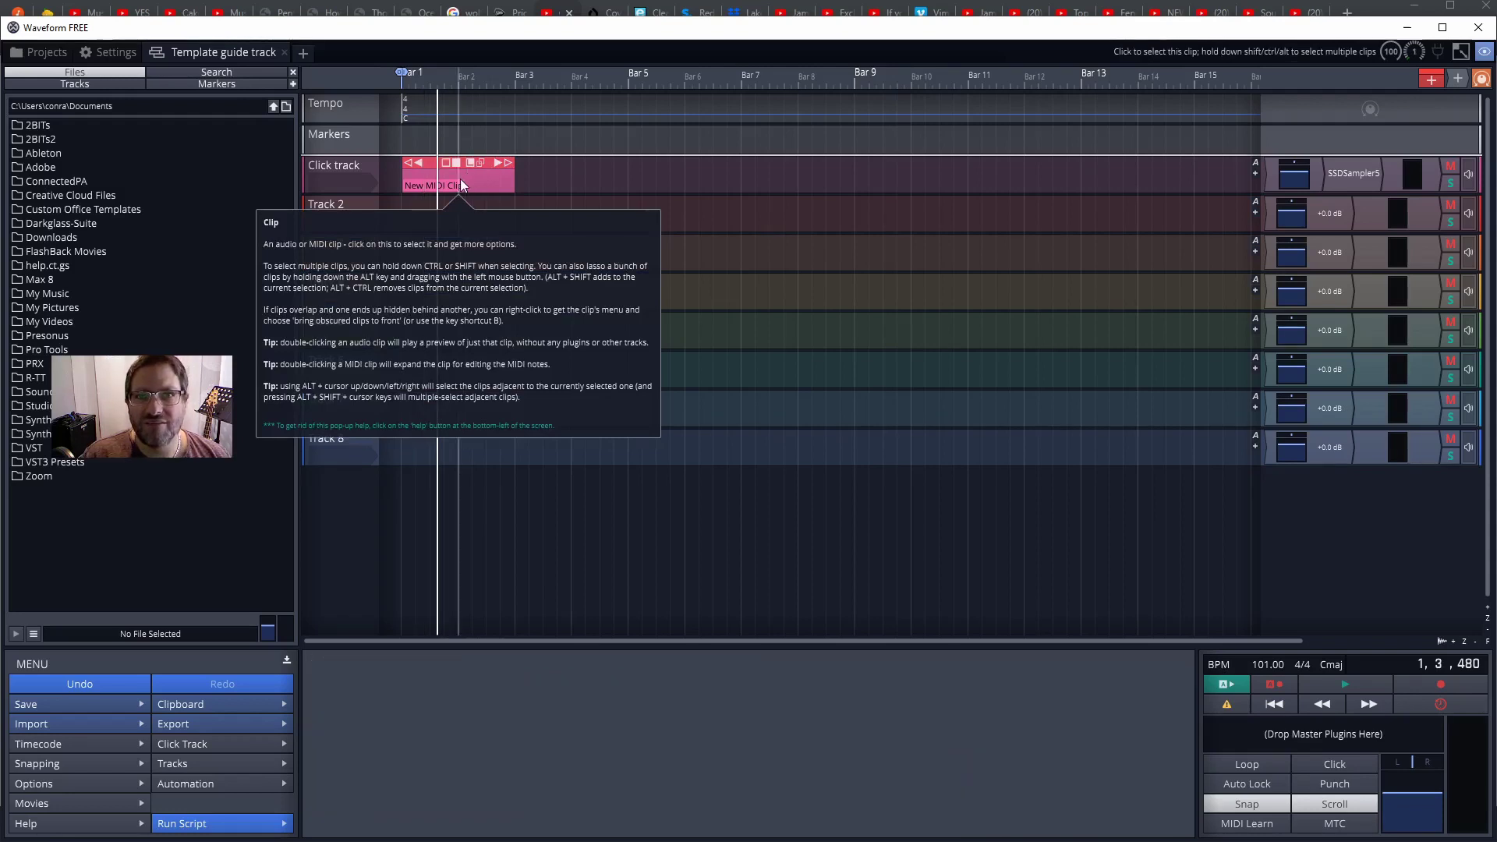
Step: Open the New MIDI Clip in the piano roll and add several trial notes
{"action": "double_click", "coordinate": [461, 185]}
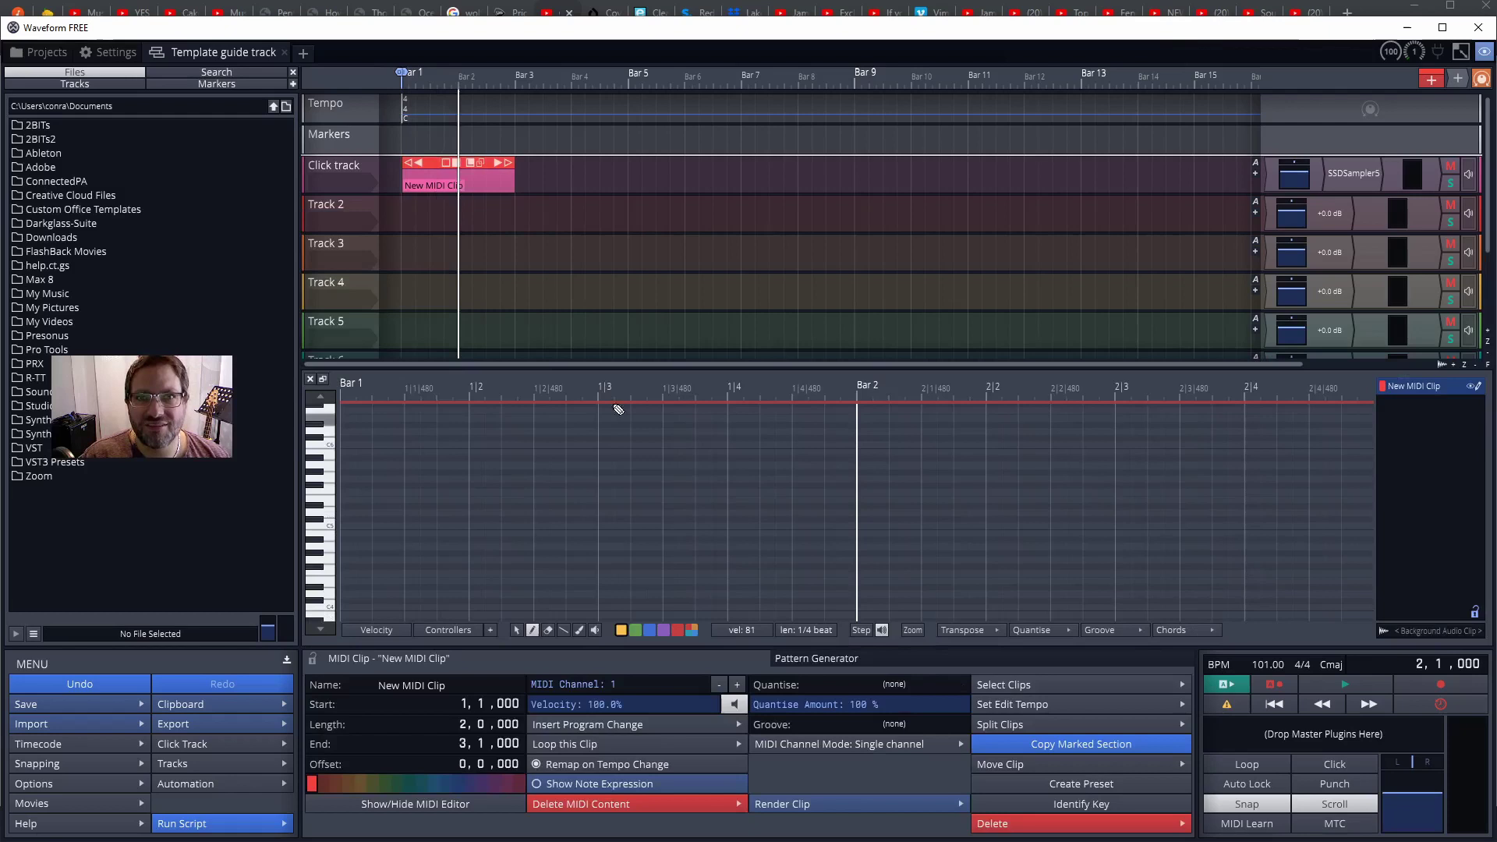
{"action": "left_click", "coordinate": [361, 479]}
{"action": "left_click", "coordinate": [348, 458]}
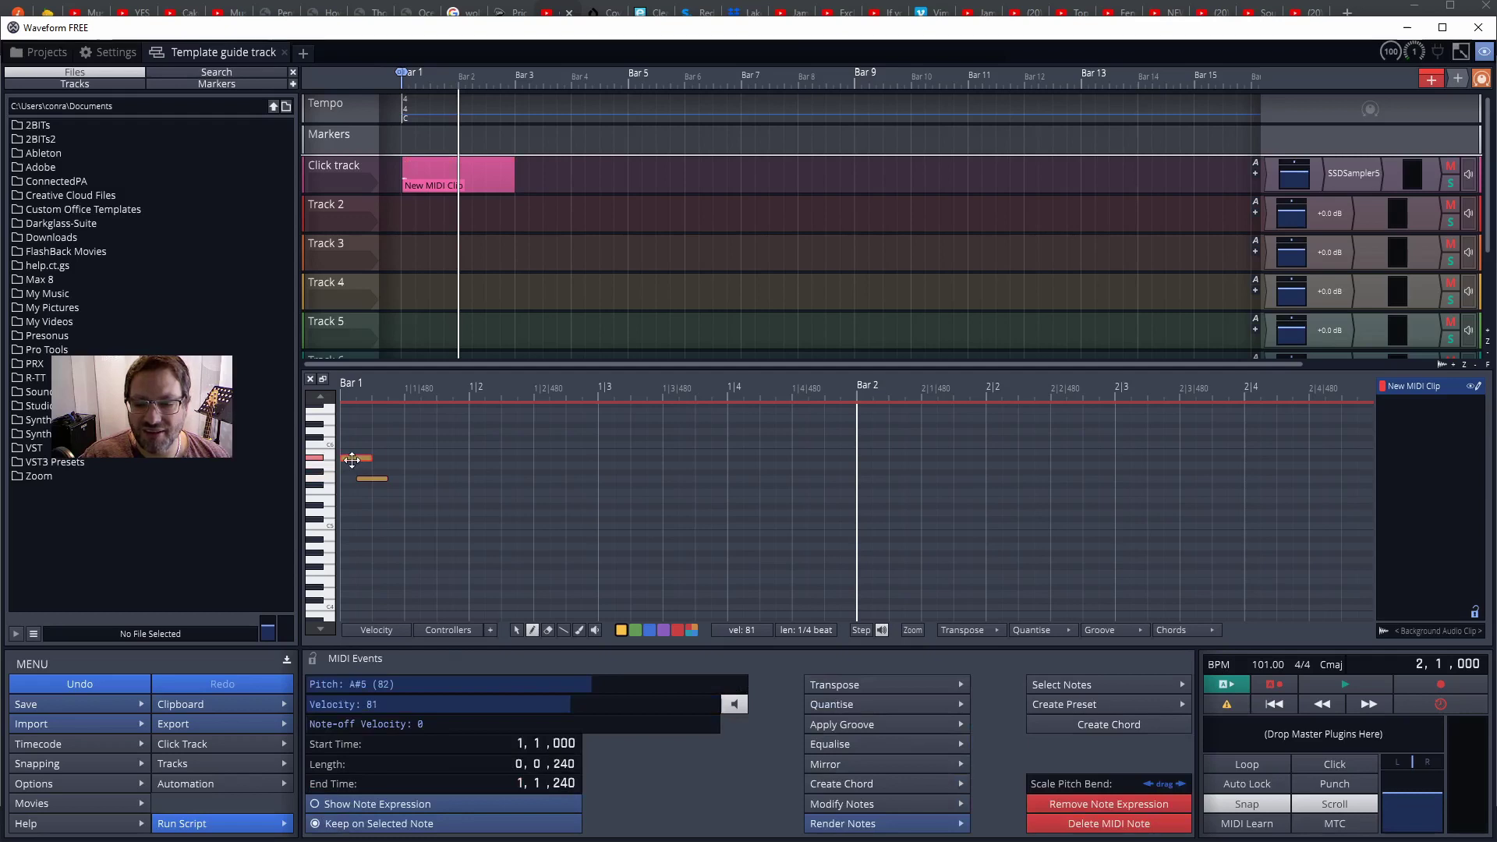
{"action": "left_click", "coordinate": [350, 492]}
{"action": "left_click", "coordinate": [351, 512]}
{"action": "left_click", "coordinate": [355, 546]}
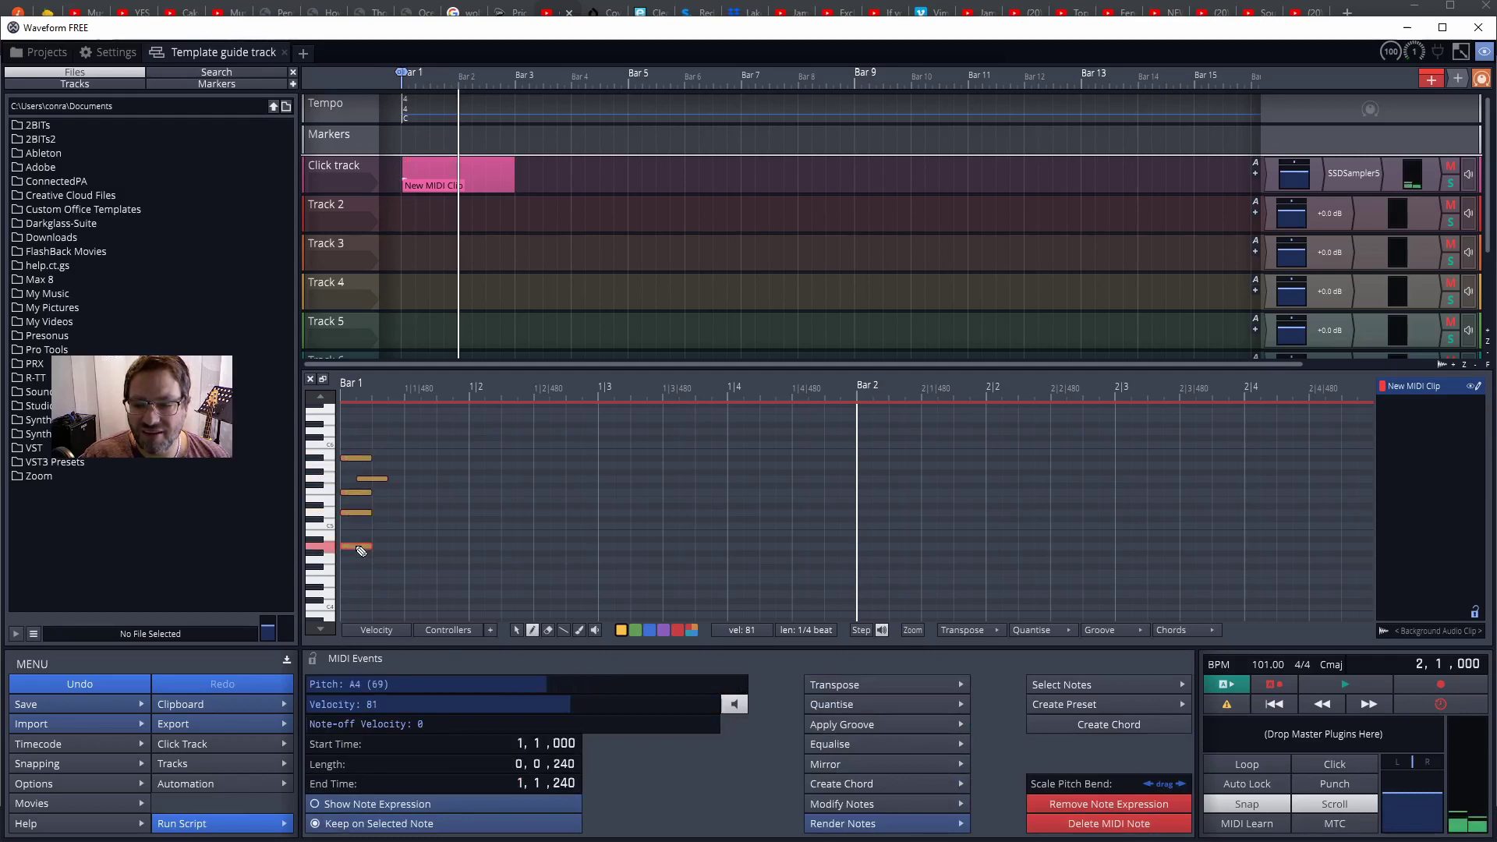
{"action": "left_click", "coordinate": [371, 579]}
{"action": "left_click", "coordinate": [371, 586]}
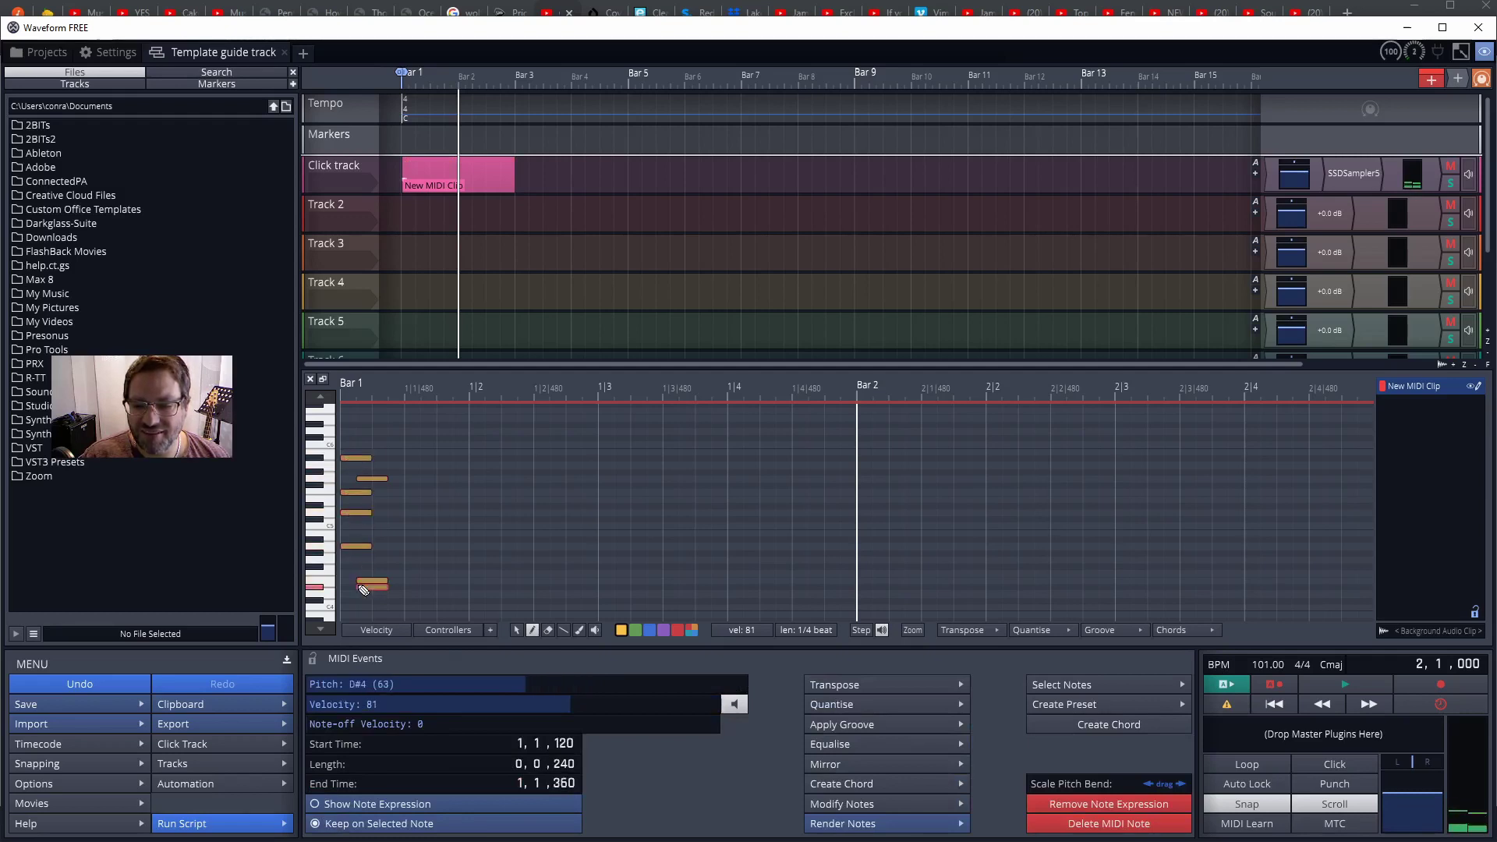
{"action": "left_click", "coordinate": [356, 553]}
{"action": "left_click", "coordinate": [357, 559]}
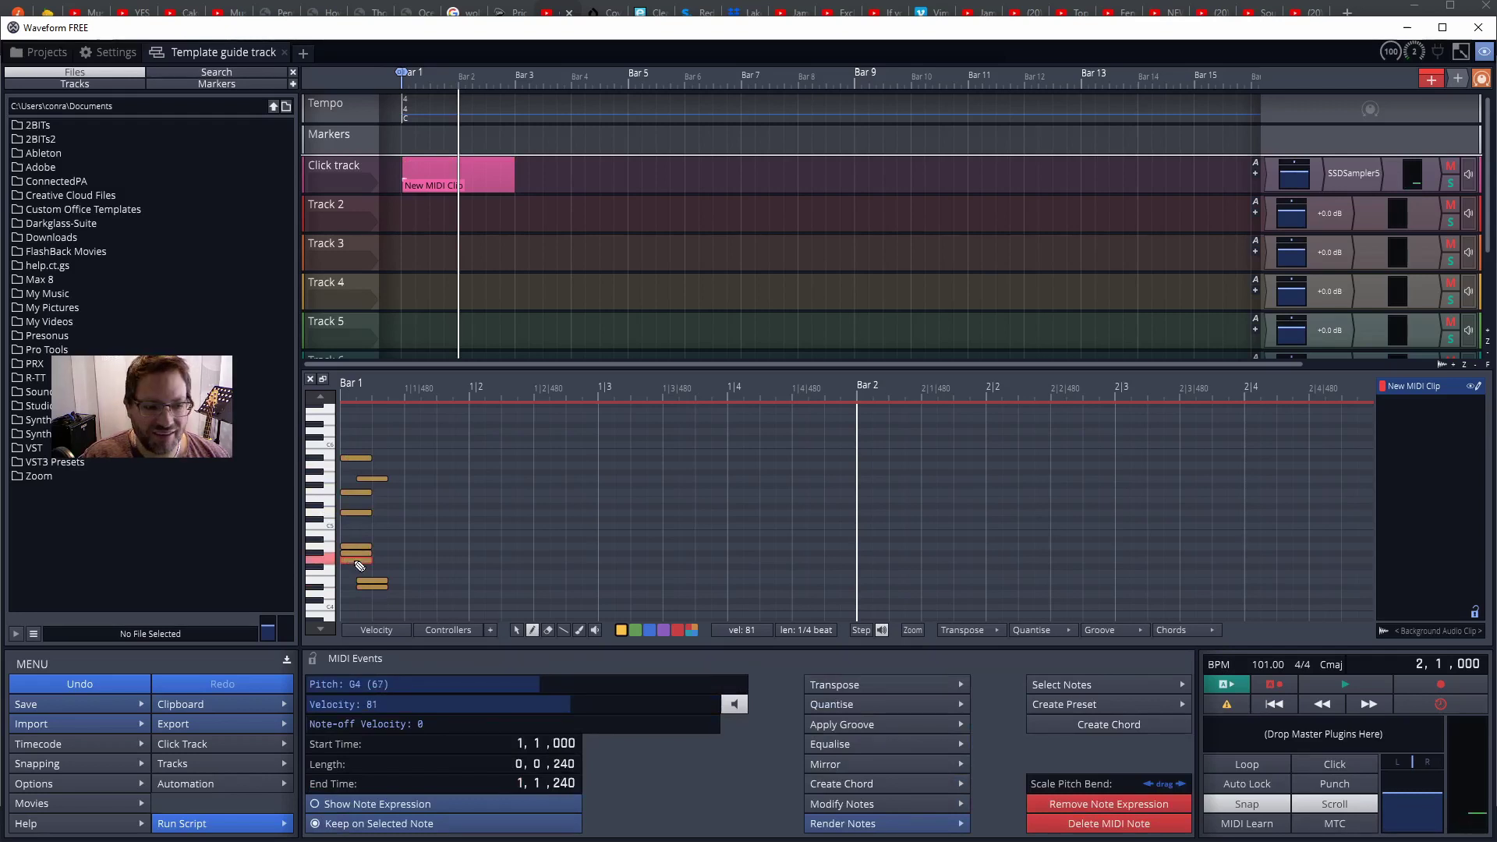
Step: Delete all the trial notes so the clip is empty again
{"action": "double_click", "coordinate": [359, 562]}
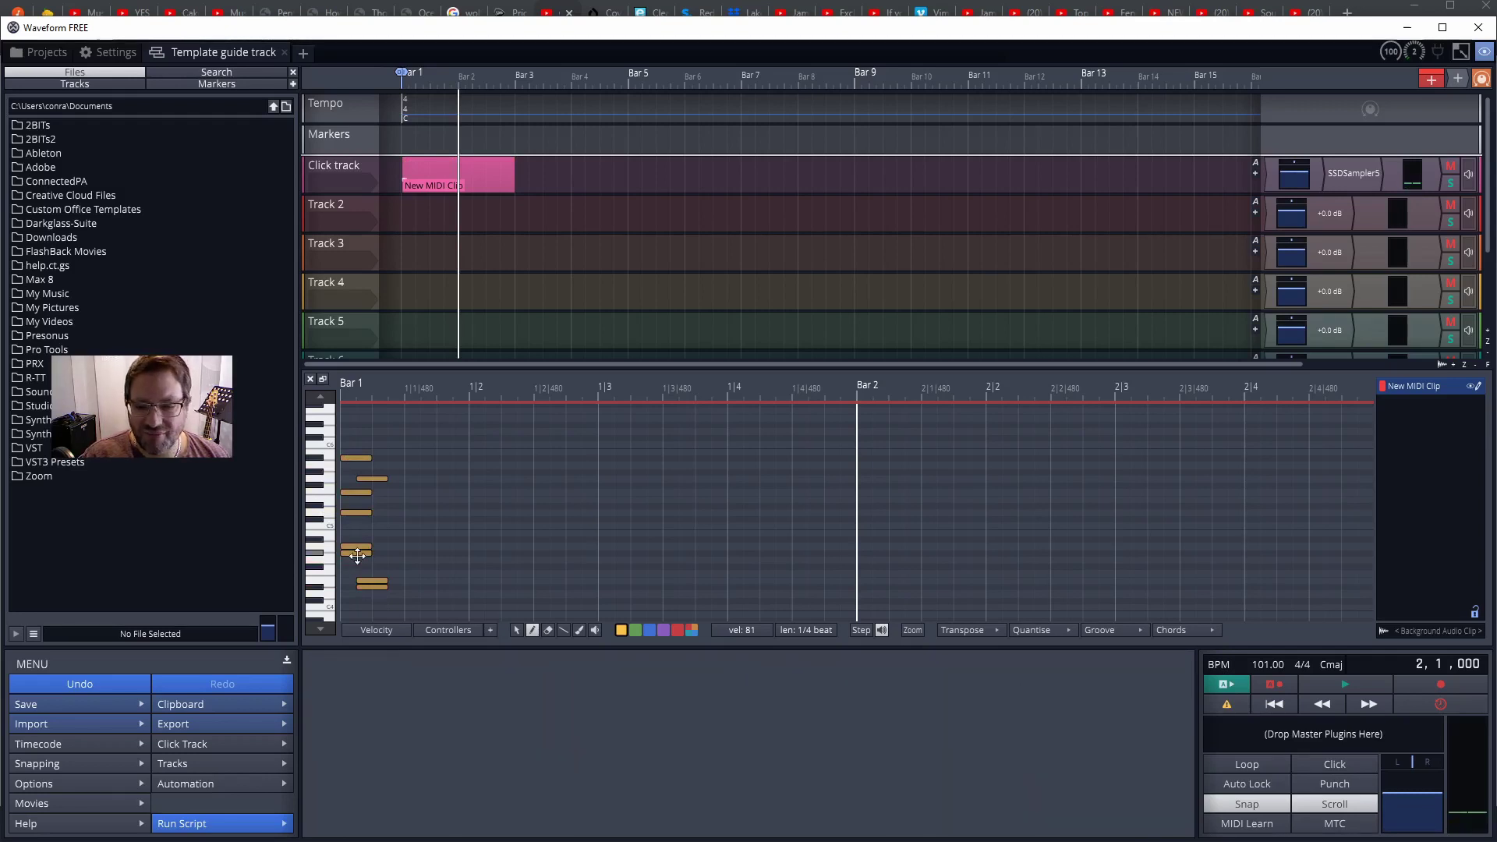
{"action": "left_click", "coordinate": [357, 554]}
{"action": "left_click_drag", "start_coordinate": [358, 554], "coordinate": [356, 457]}
{"action": "double_click", "coordinate": [356, 457]}
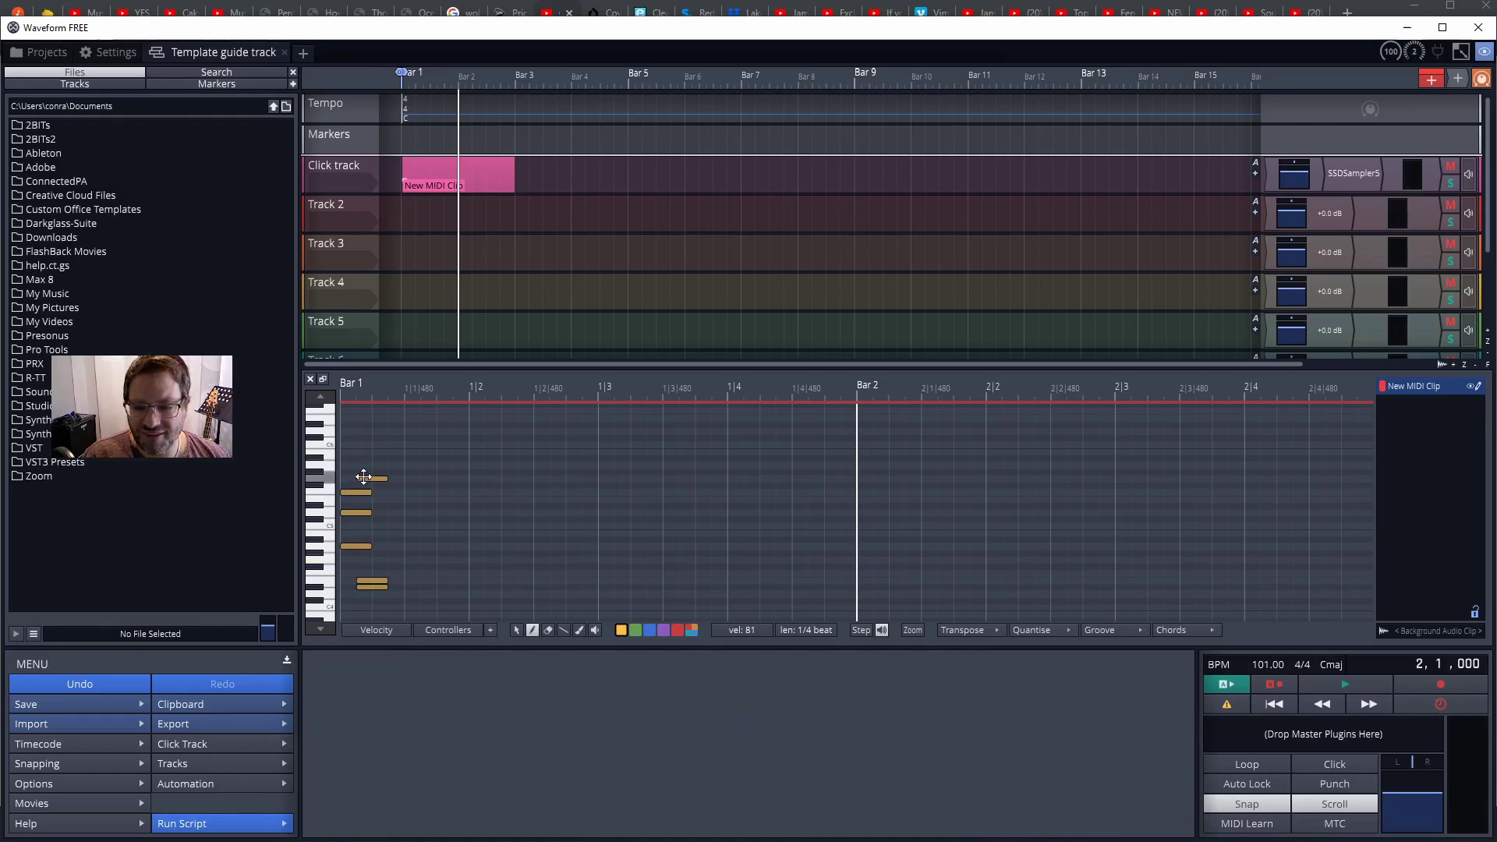
{"action": "double_click", "coordinate": [364, 478]}
{"action": "double_click", "coordinate": [358, 492]}
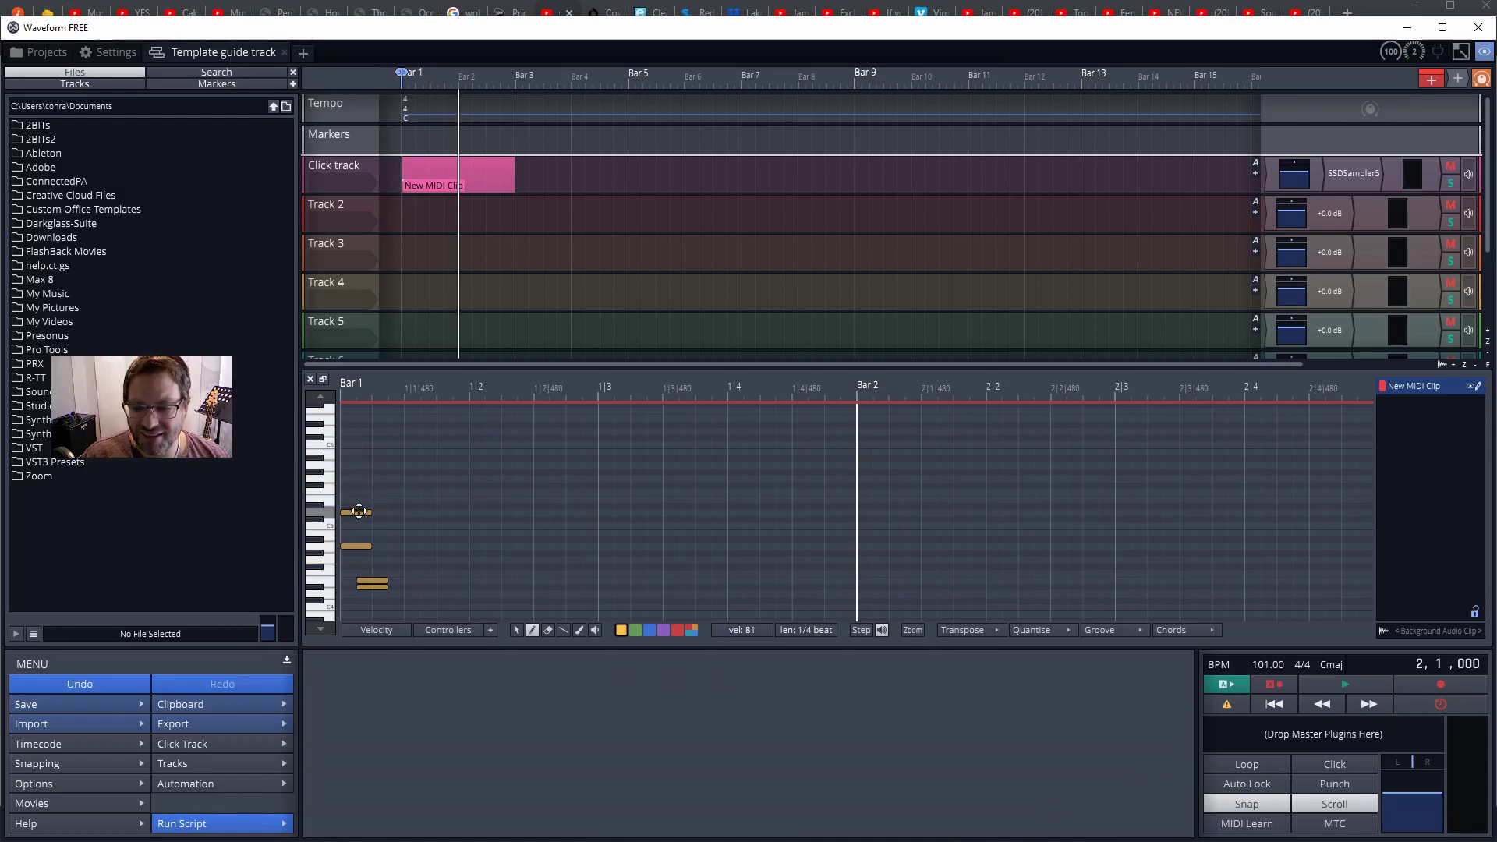
{"action": "double_click", "coordinate": [359, 511]}
{"action": "left_click", "coordinate": [357, 546]}
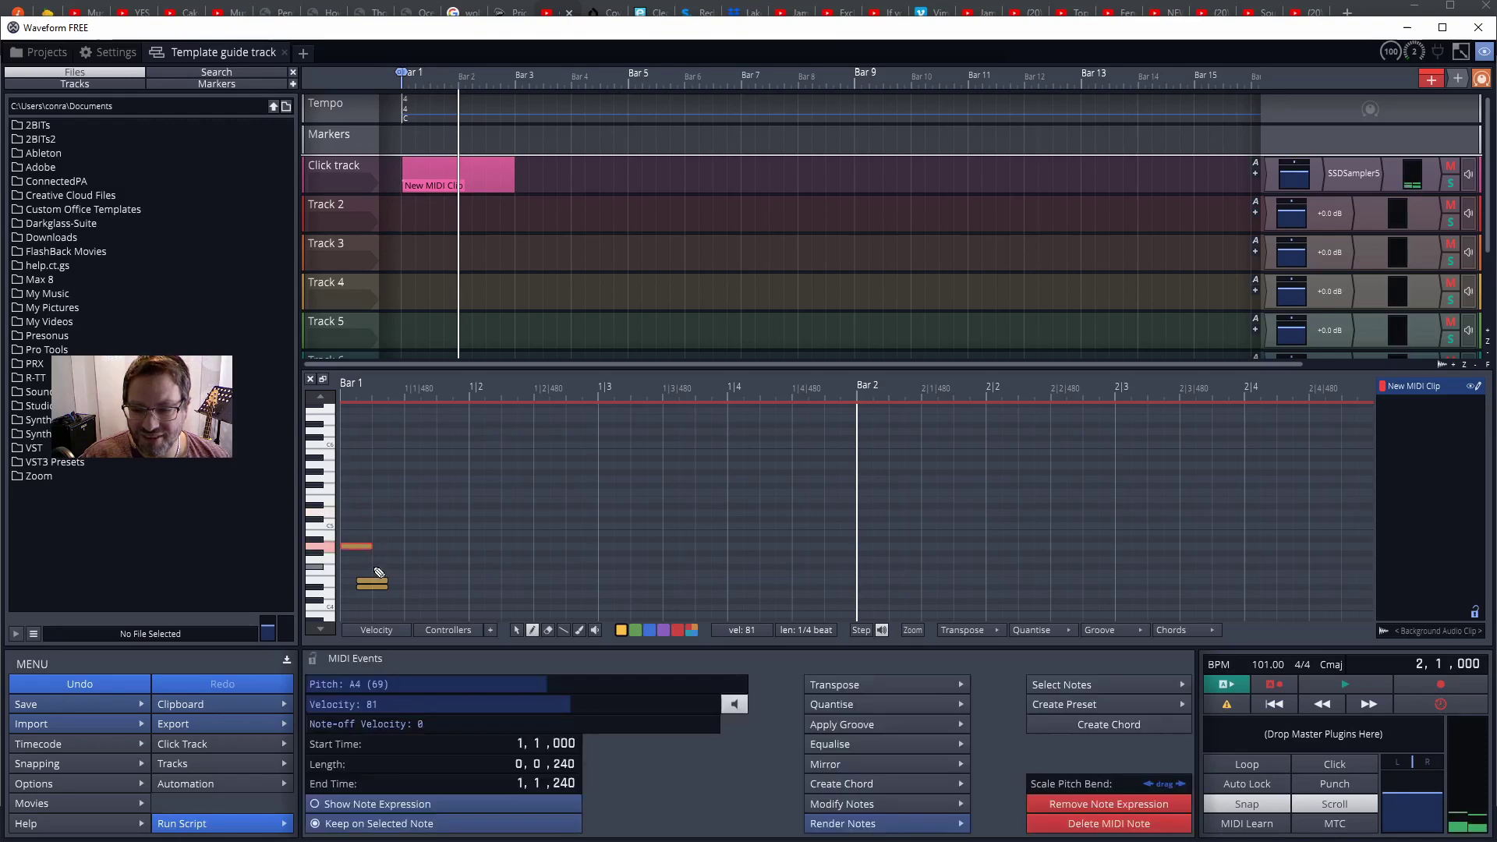
{"action": "key", "text": "Delete"}
{"action": "double_click", "coordinate": [373, 580]}
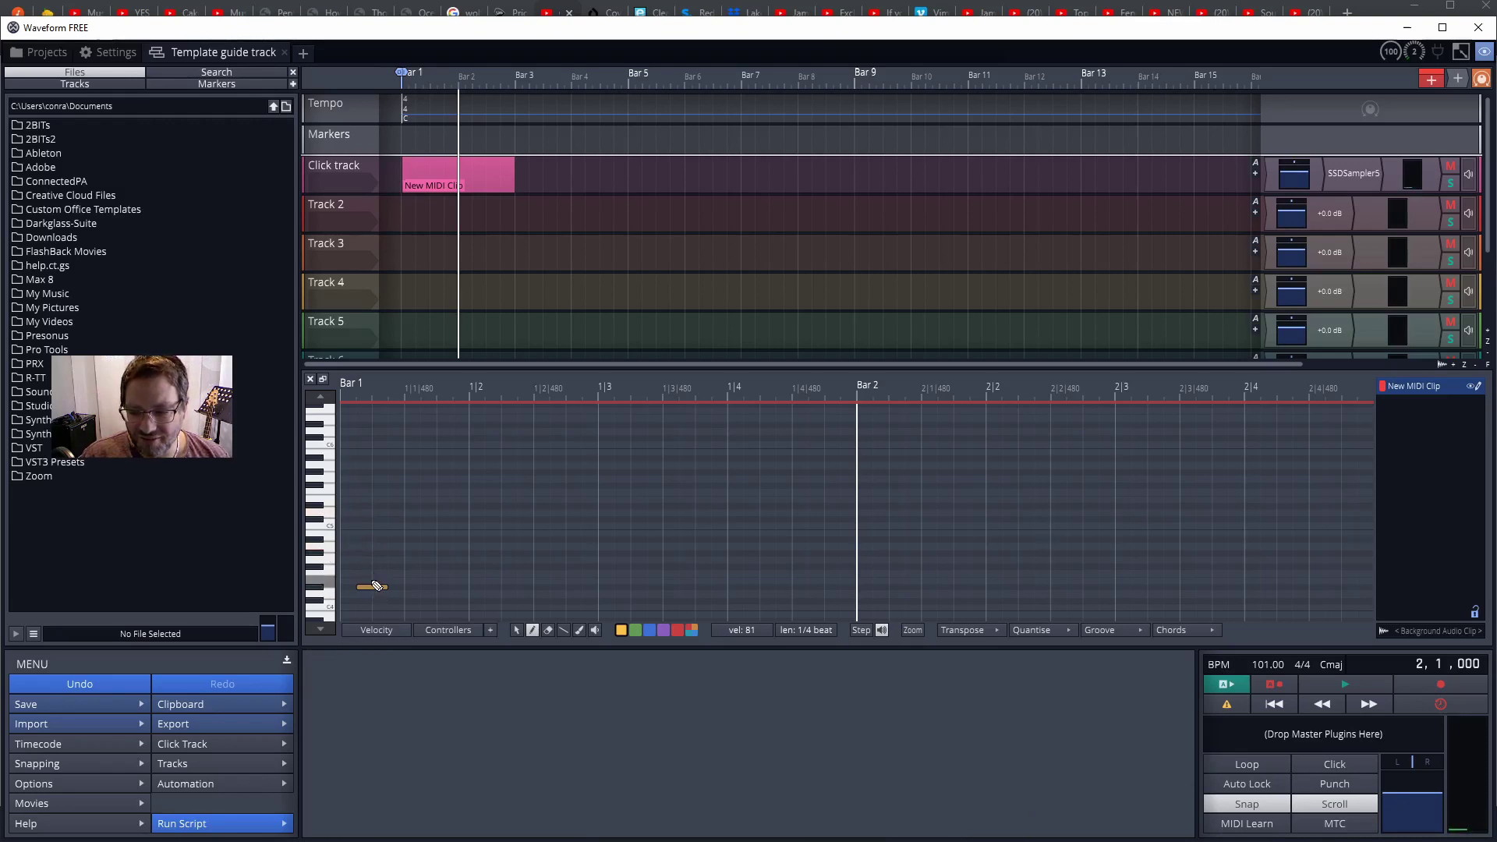
{"action": "double_click", "coordinate": [374, 586]}
{"action": "double_click", "coordinate": [376, 586]}
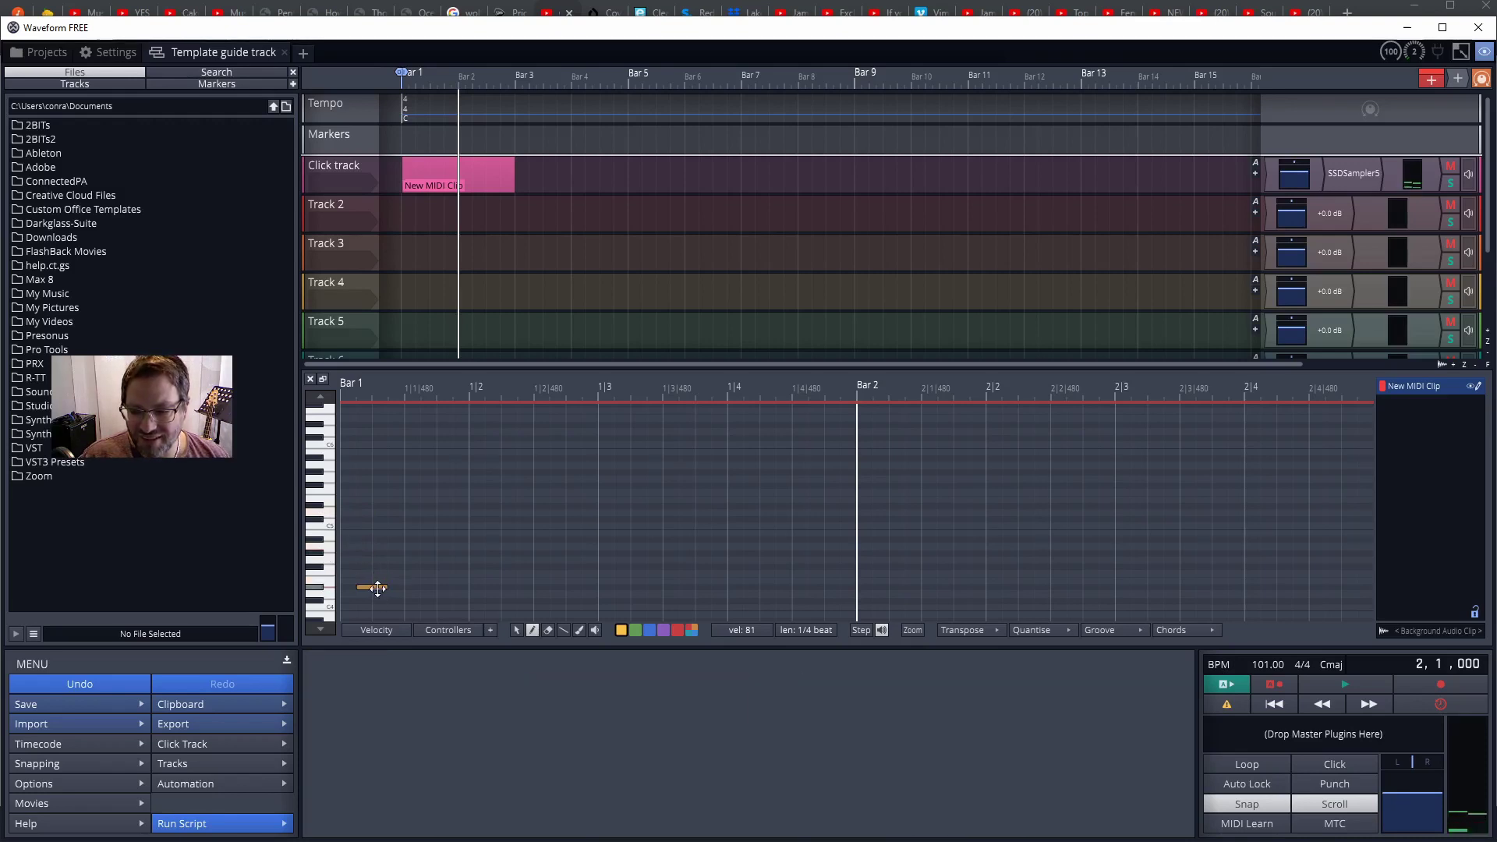
{"action": "left_click", "coordinate": [377, 587]}
{"action": "double_click", "coordinate": [378, 587]}
{"action": "scroll", "coordinate": [382, 563], "scroll_direction": "down", "scroll_amount": 3}
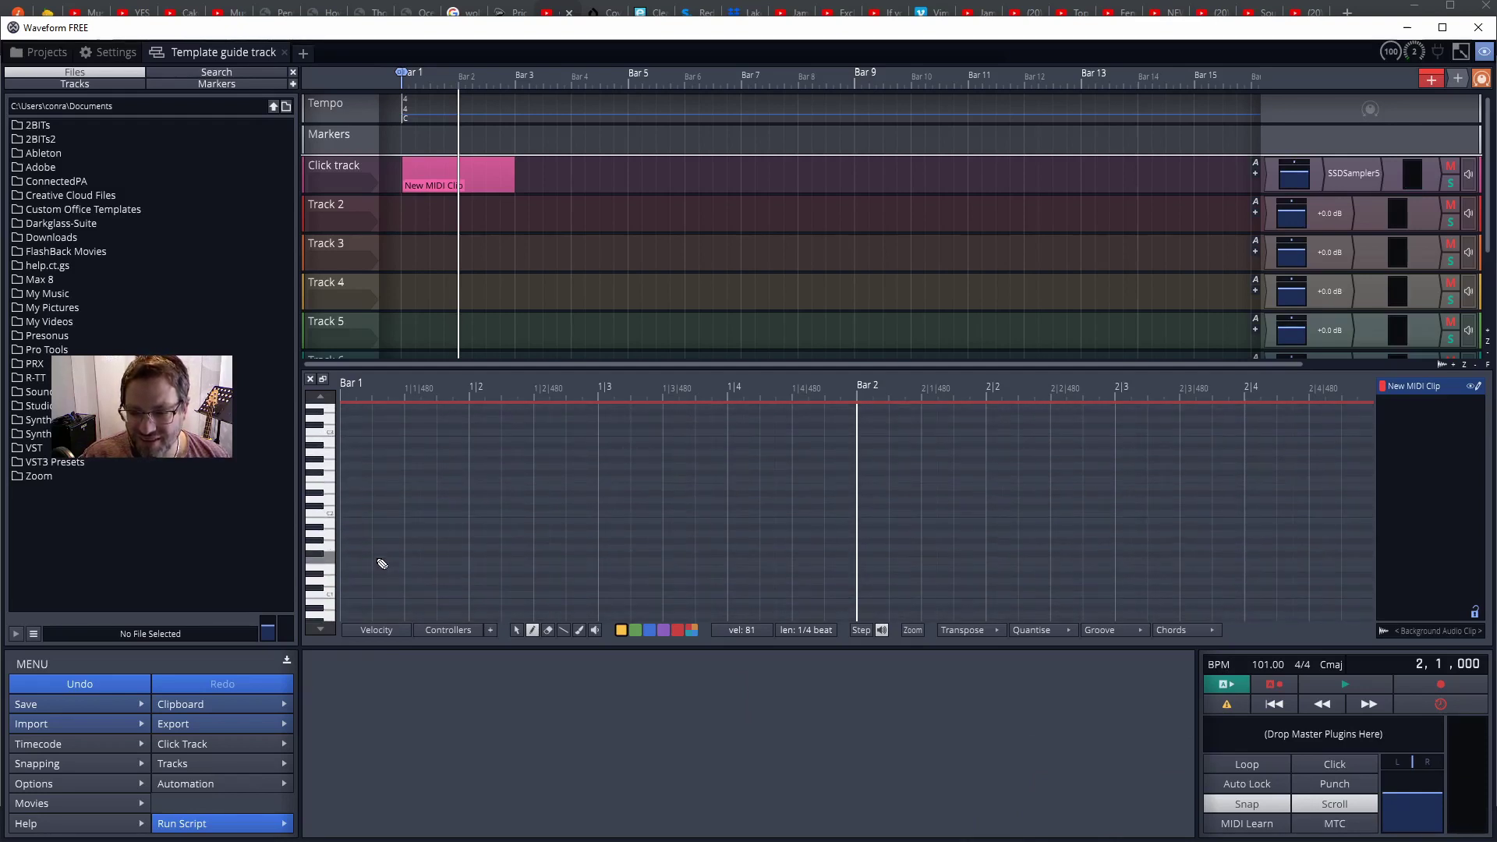
Step: Place one note on beat 1 of bar 1, raise it to C#2 and preview it
{"action": "left_click", "coordinate": [355, 477]}
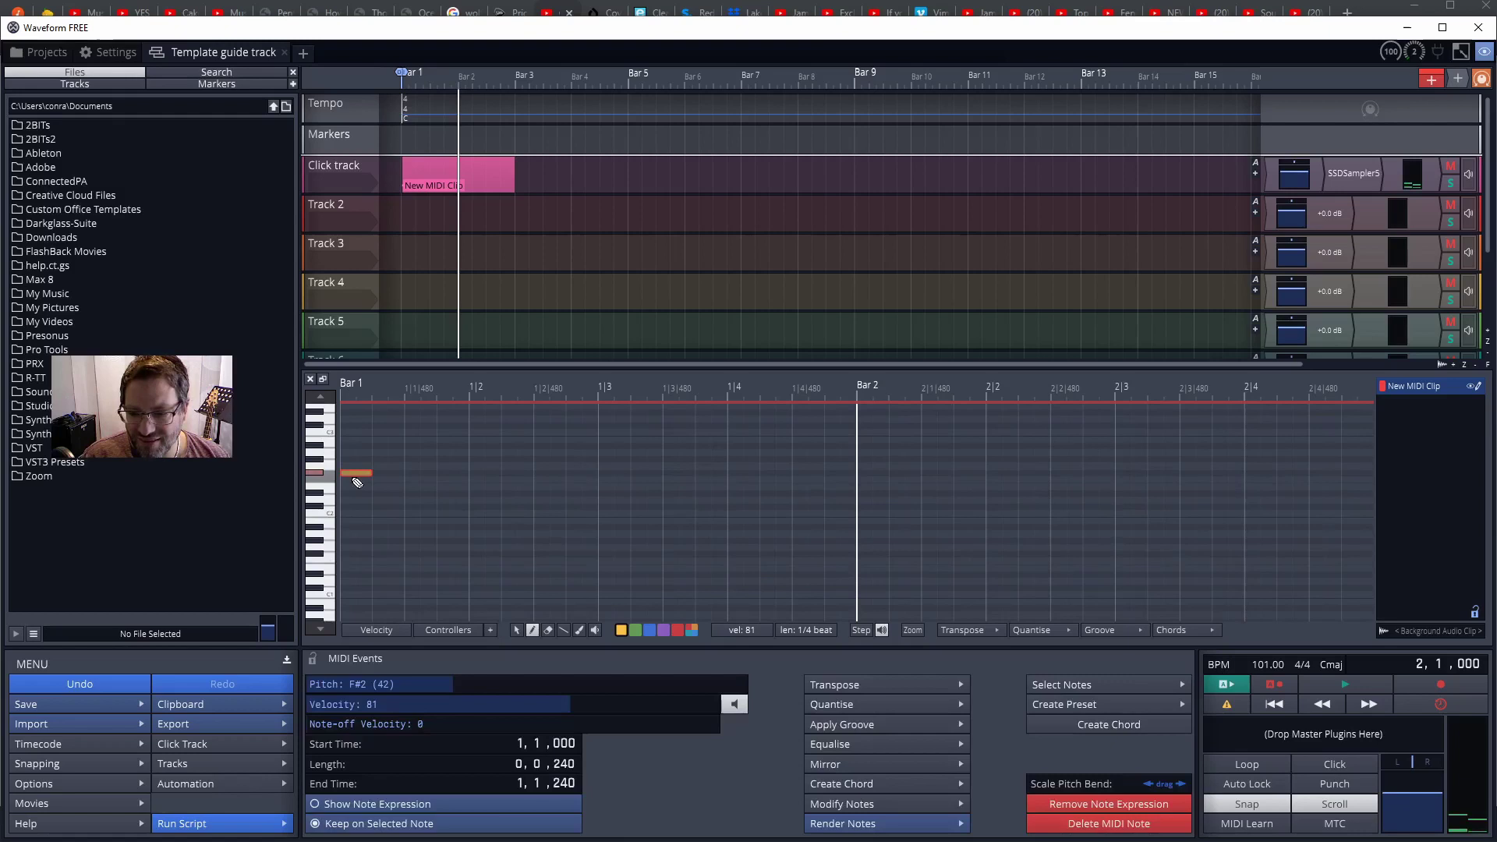
{"action": "left_click_drag", "start_coordinate": [357, 482], "coordinate": [358, 476]}
{"action": "left_click", "coordinate": [357, 446]}
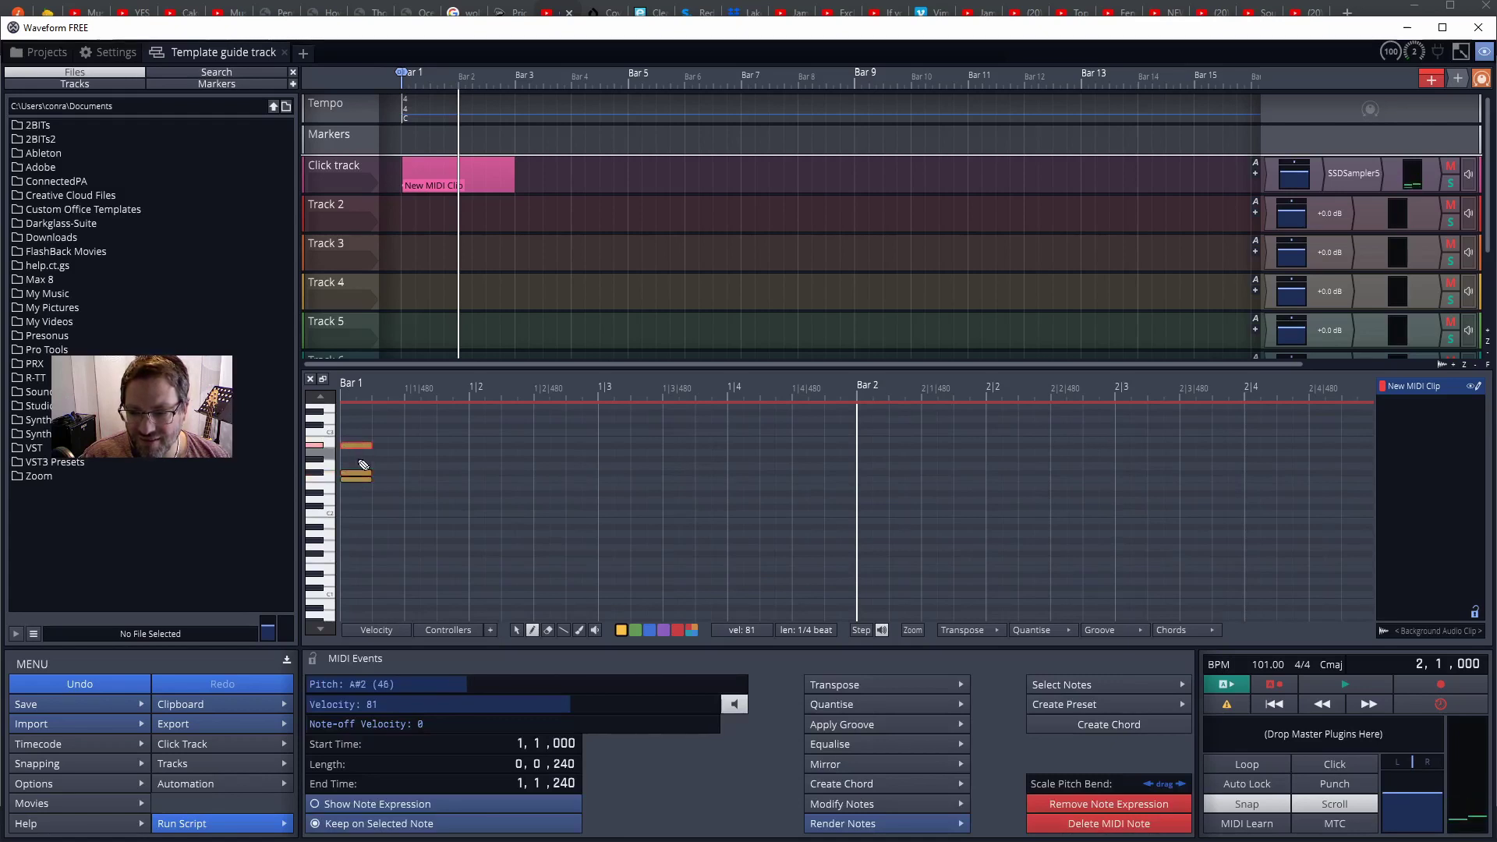
{"action": "double_click", "coordinate": [357, 473]}
{"action": "left_click", "coordinate": [345, 520]}
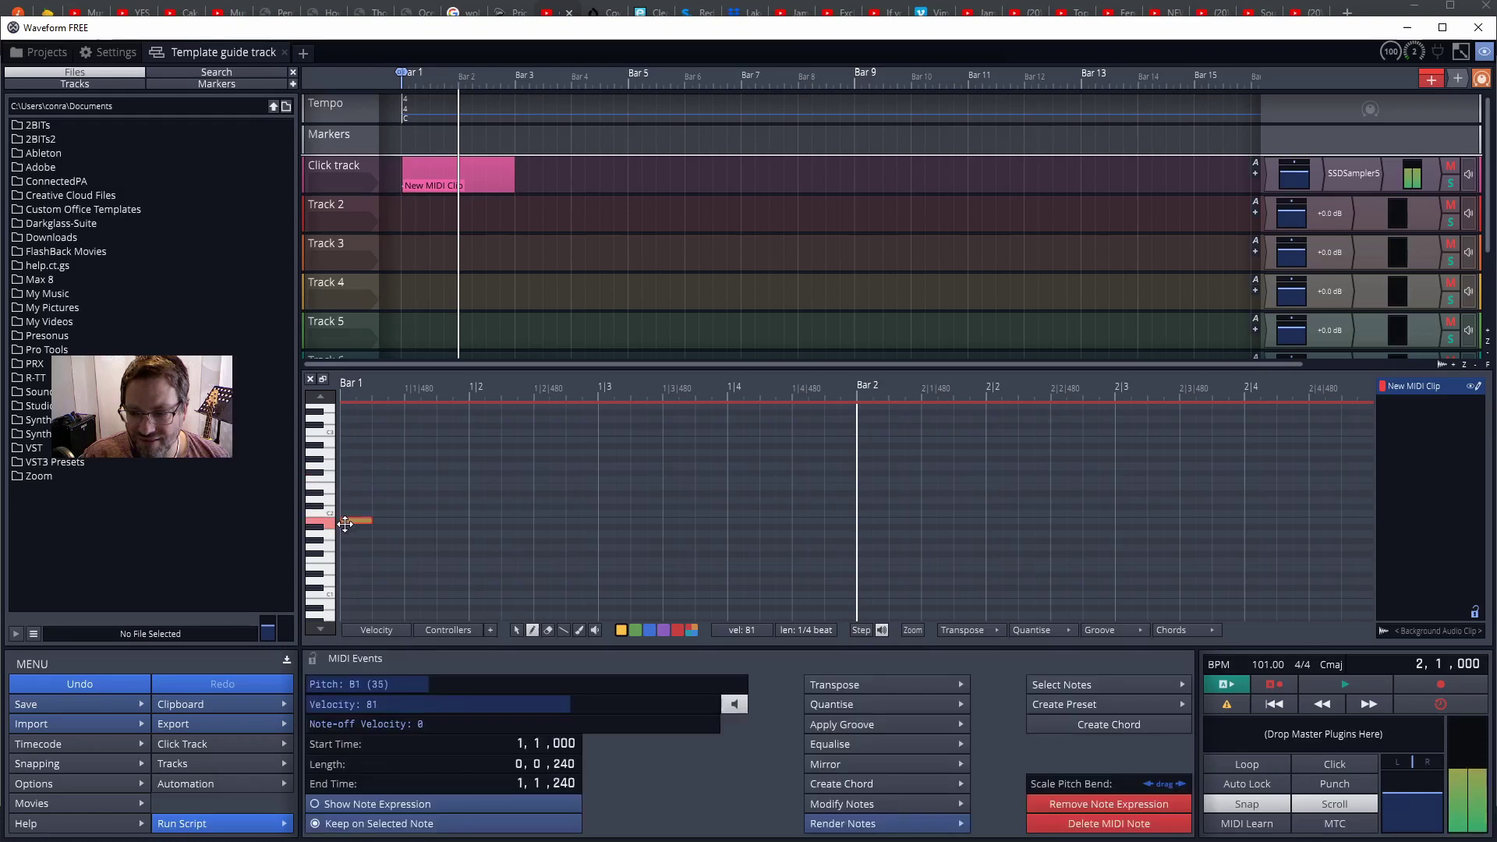
{"action": "mouse_move", "coordinate": [345, 524]}
{"action": "left_mouse_down"}
{"action": "mouse_move", "coordinate": [347, 494]}
{"action": "mouse_move", "coordinate": [347, 507]}
{"action": "left_mouse_up"}
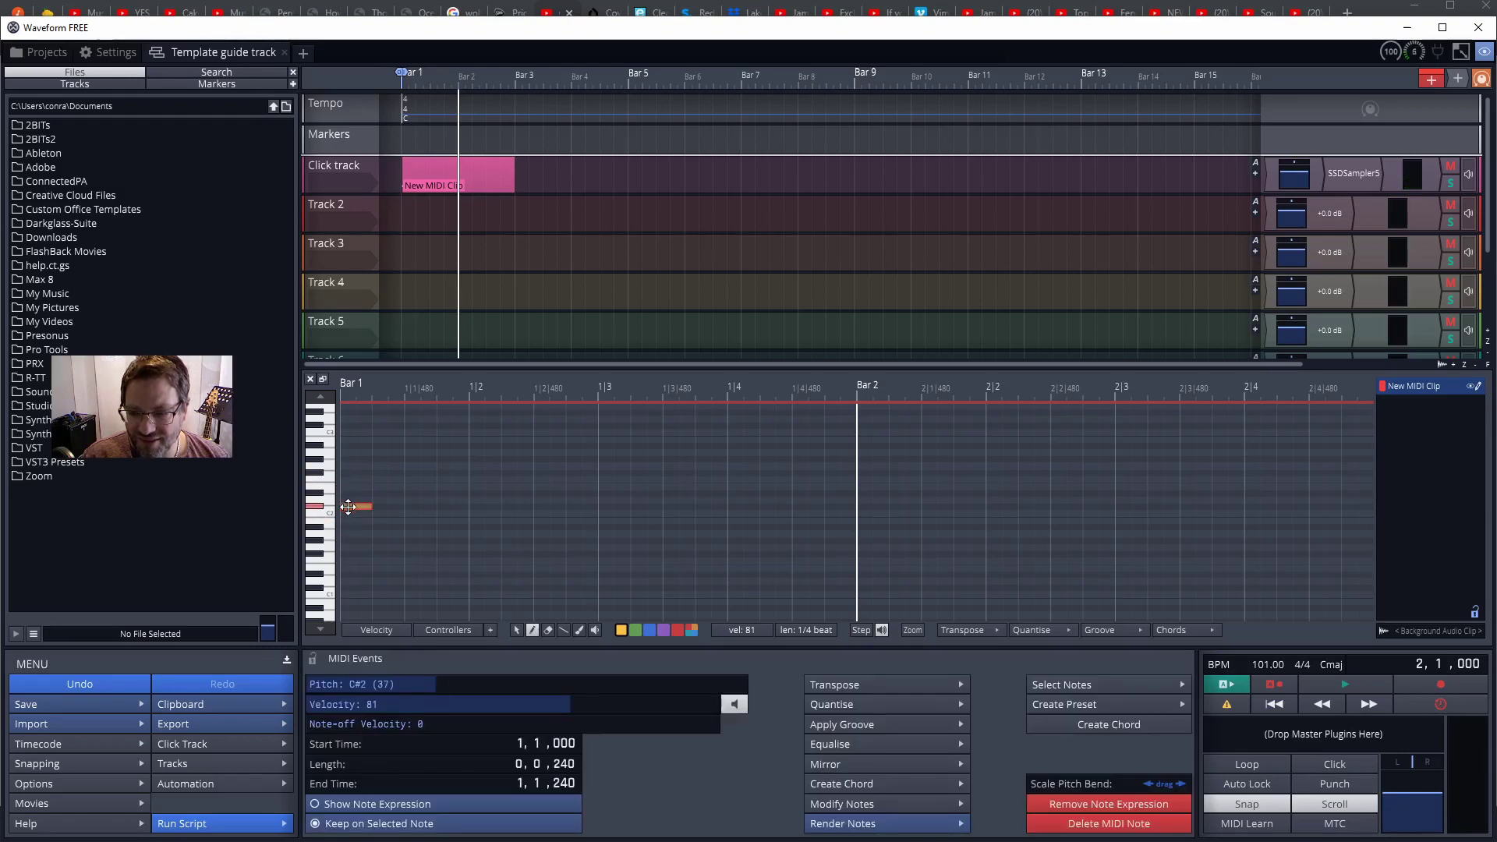
{"action": "left_click", "coordinate": [350, 507]}
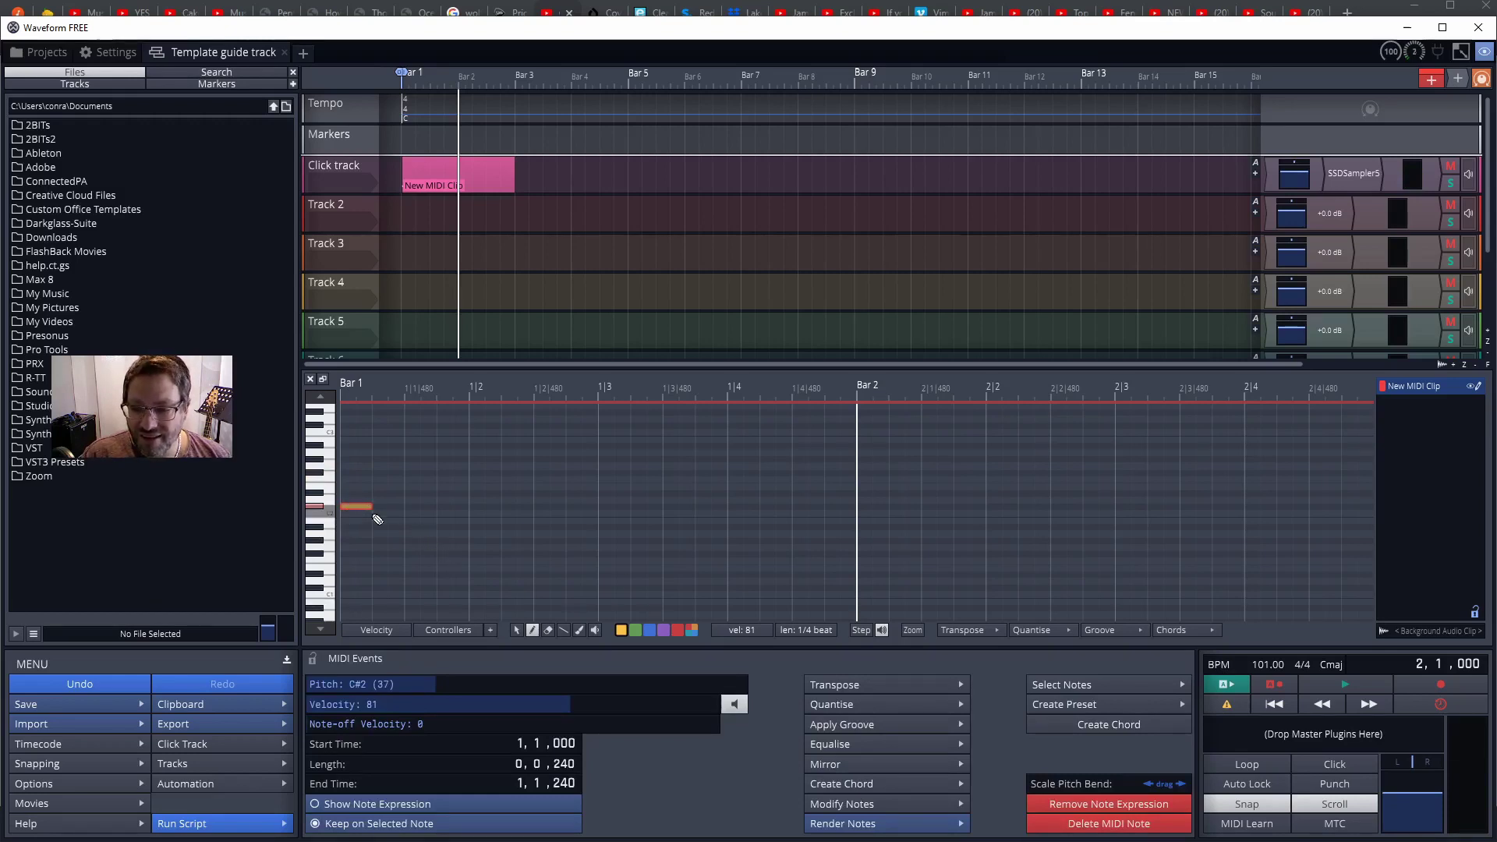
Step: Add C#2 notes on the other seven quarter beats of bars 1–2, snapping the 2|3 note onto the beat
{"action": "left_click", "coordinate": [485, 507]}
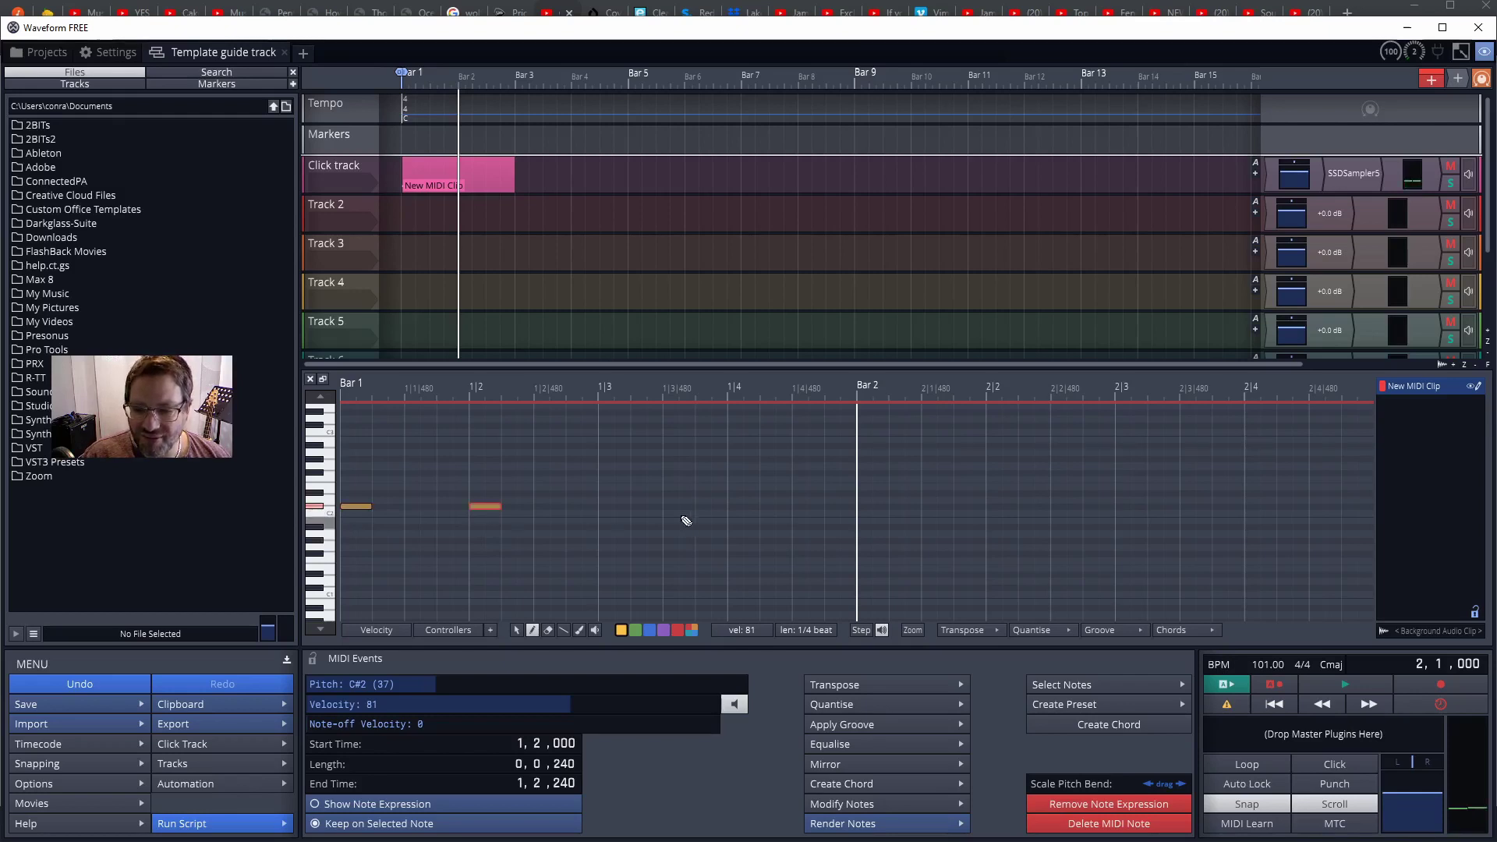
{"action": "left_click", "coordinate": [615, 507]}
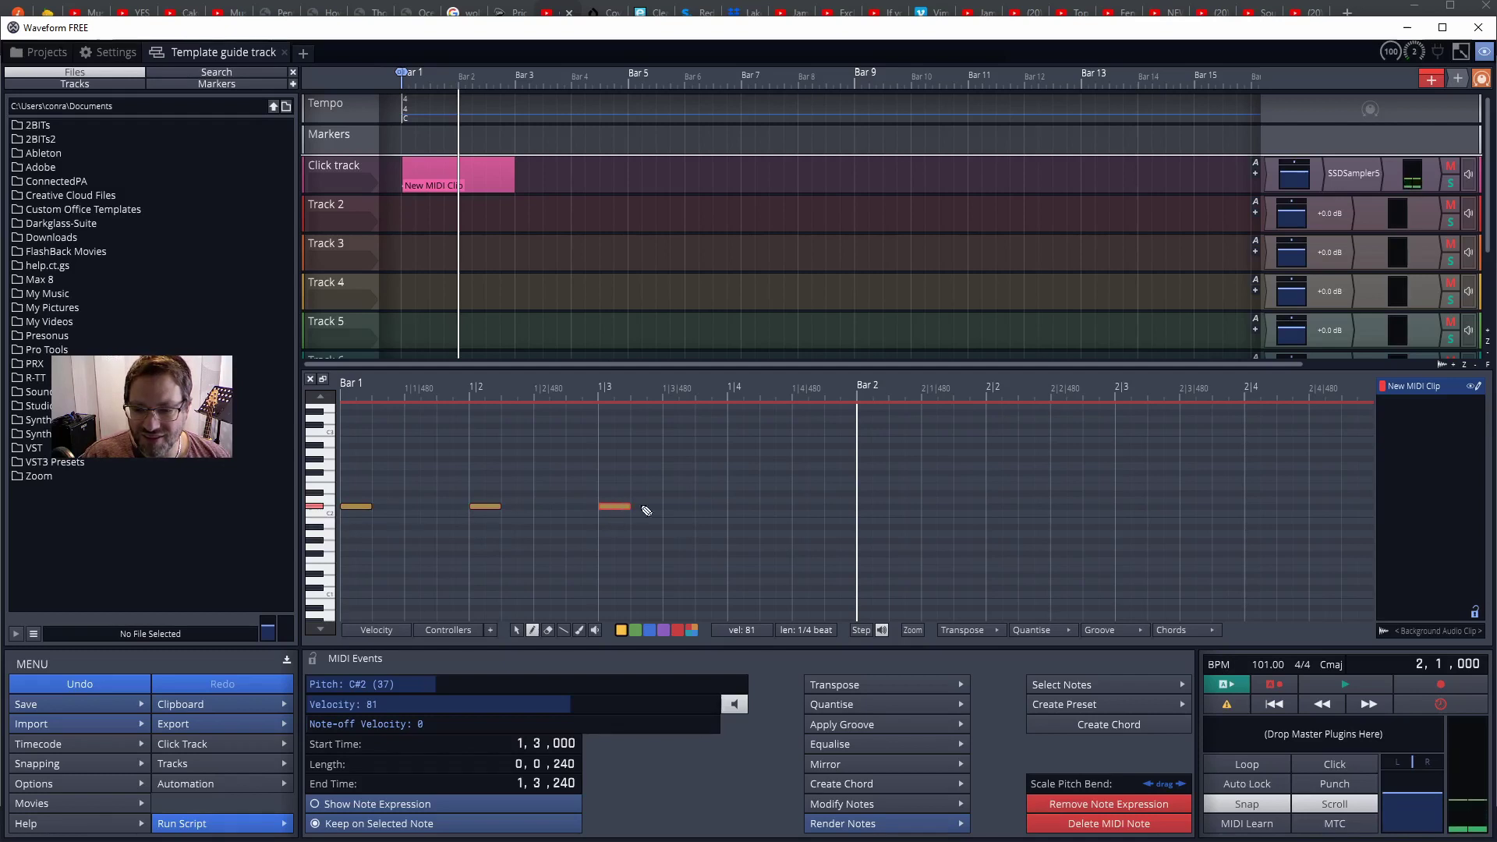
{"action": "left_click", "coordinate": [744, 507]}
{"action": "left_click", "coordinate": [874, 507]}
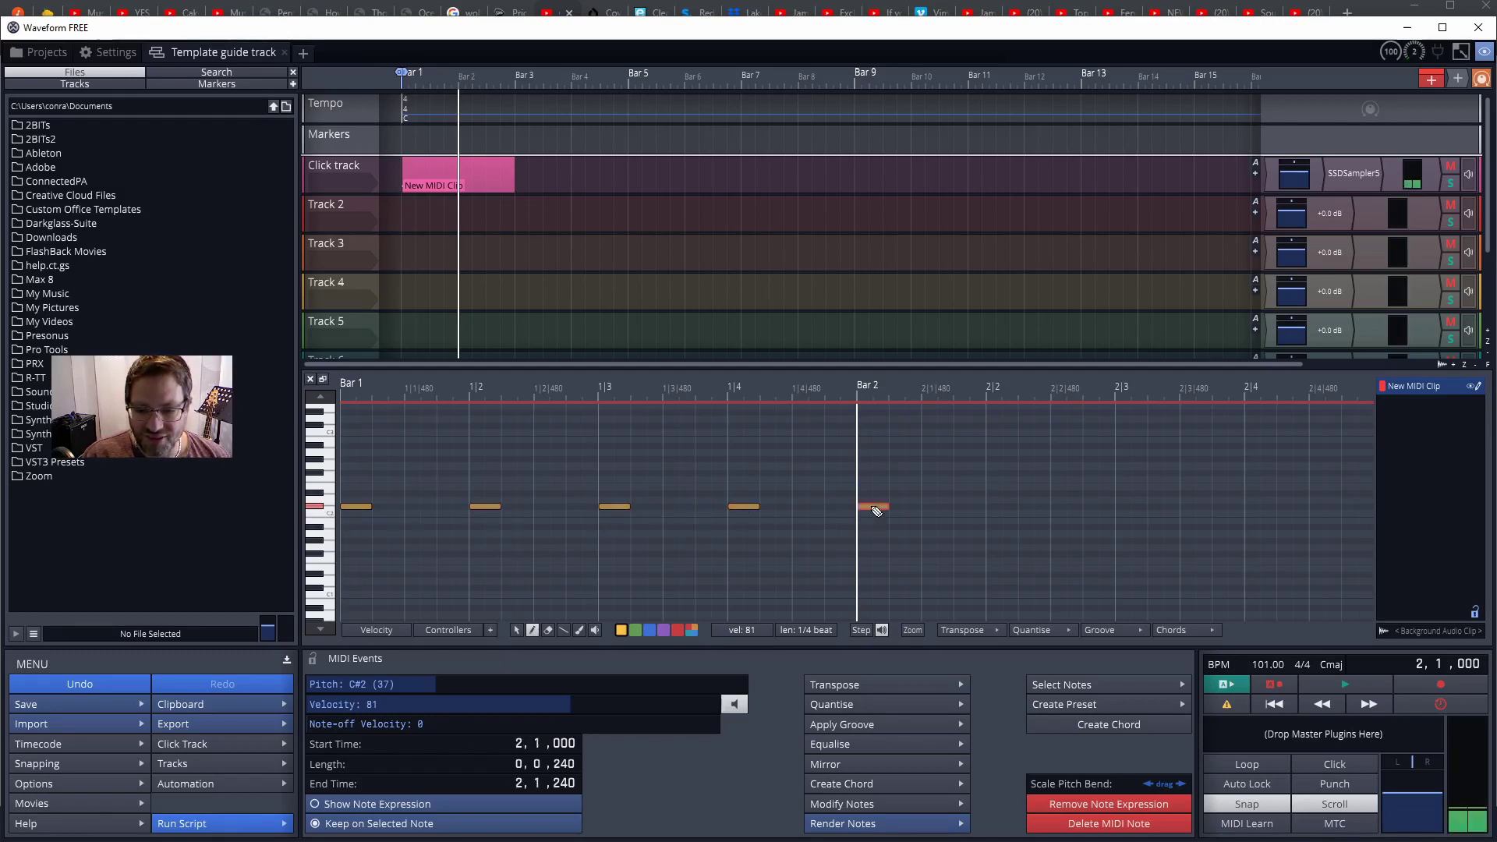
{"action": "left_click", "coordinate": [1001, 507]}
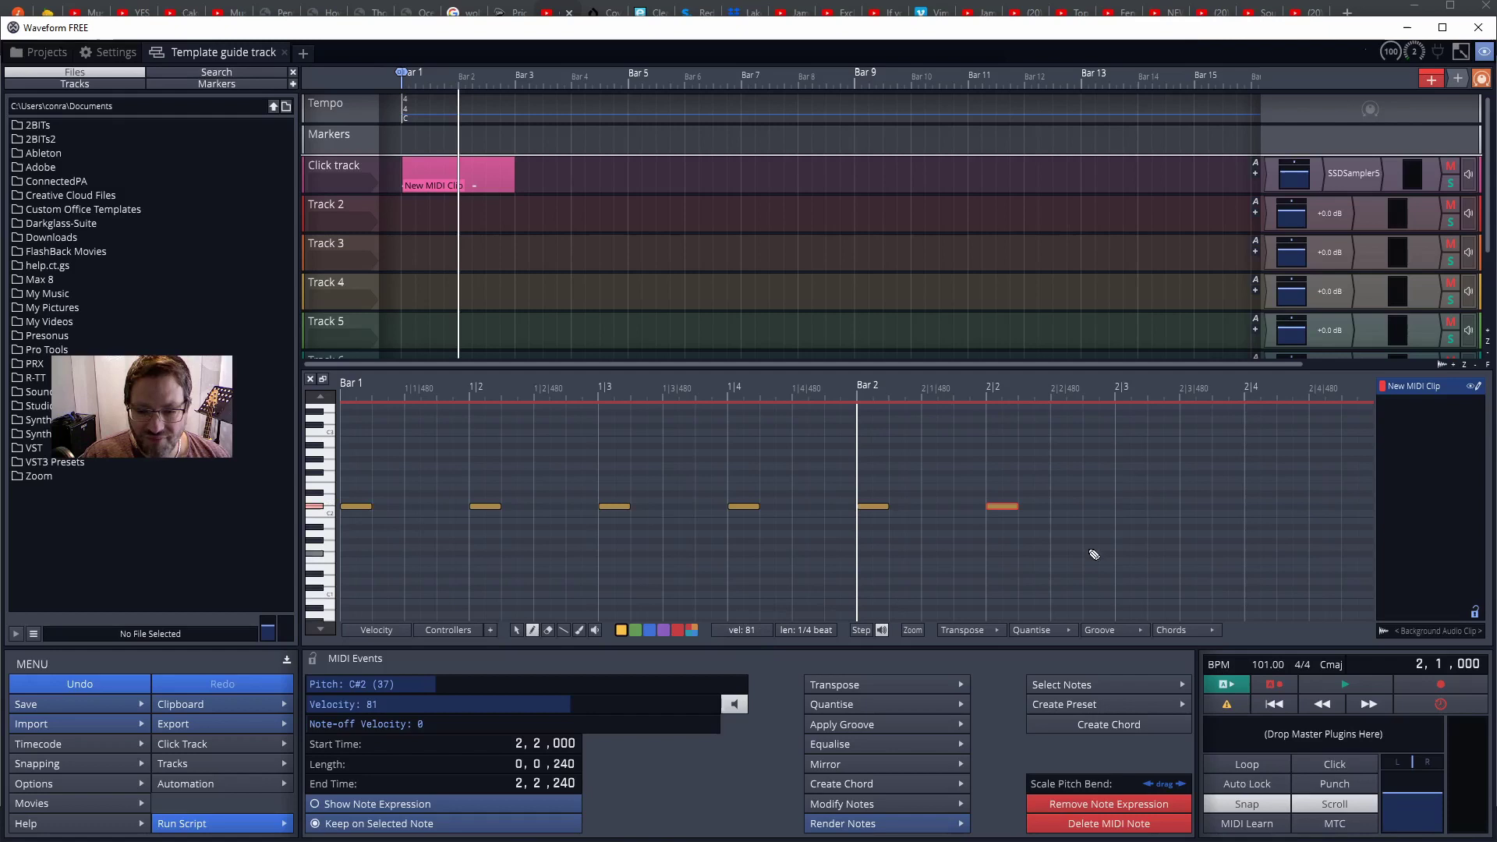
{"action": "left_click", "coordinate": [1144, 506]}
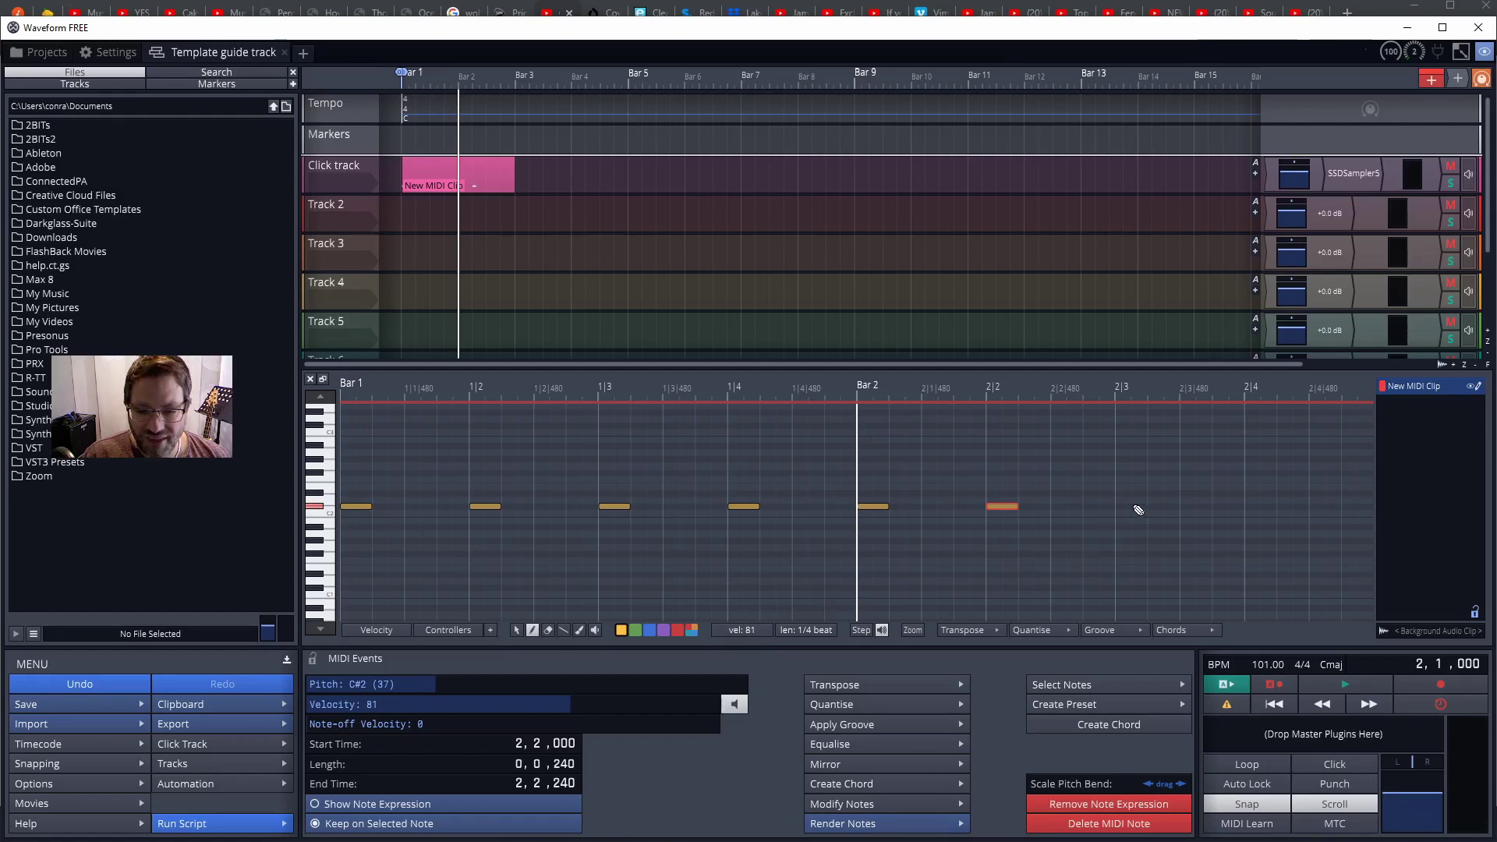
{"action": "left_click", "coordinate": [1251, 511]}
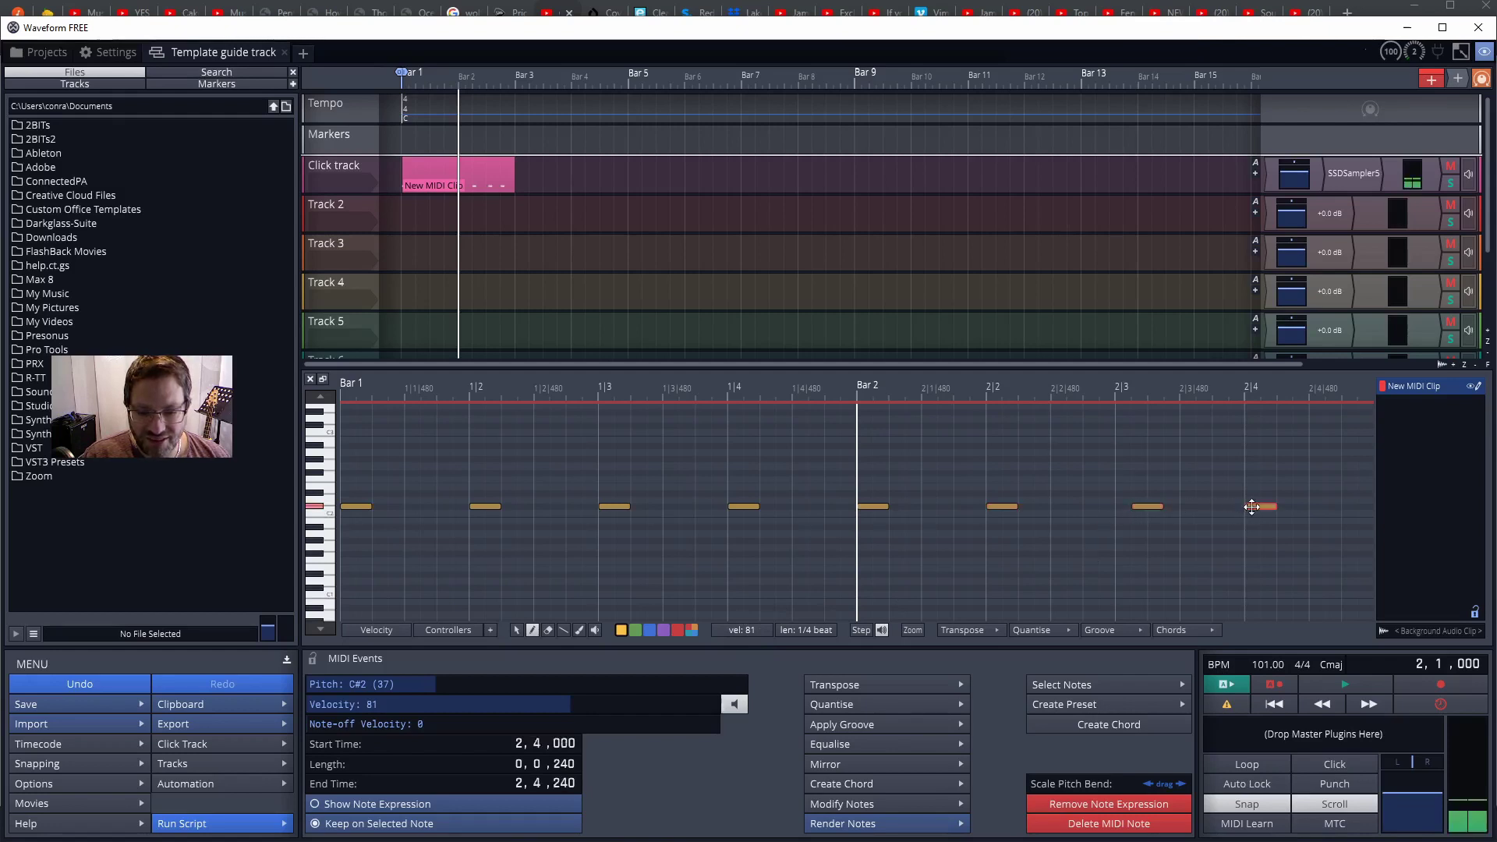
{"action": "left_click", "coordinate": [1141, 506]}
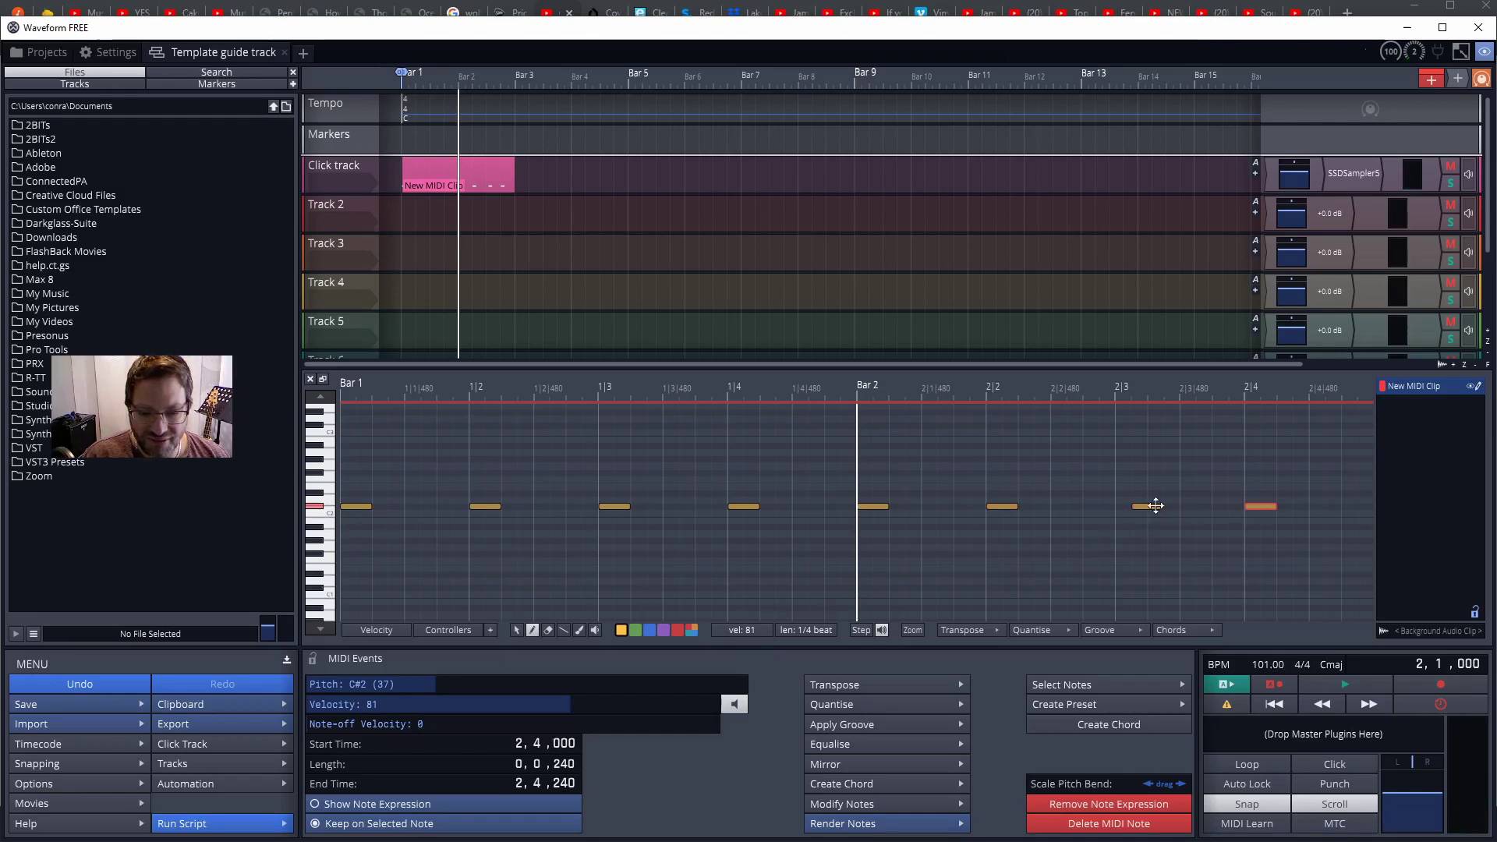
{"action": "left_click_drag", "start_coordinate": [1150, 506], "coordinate": [1133, 506]}
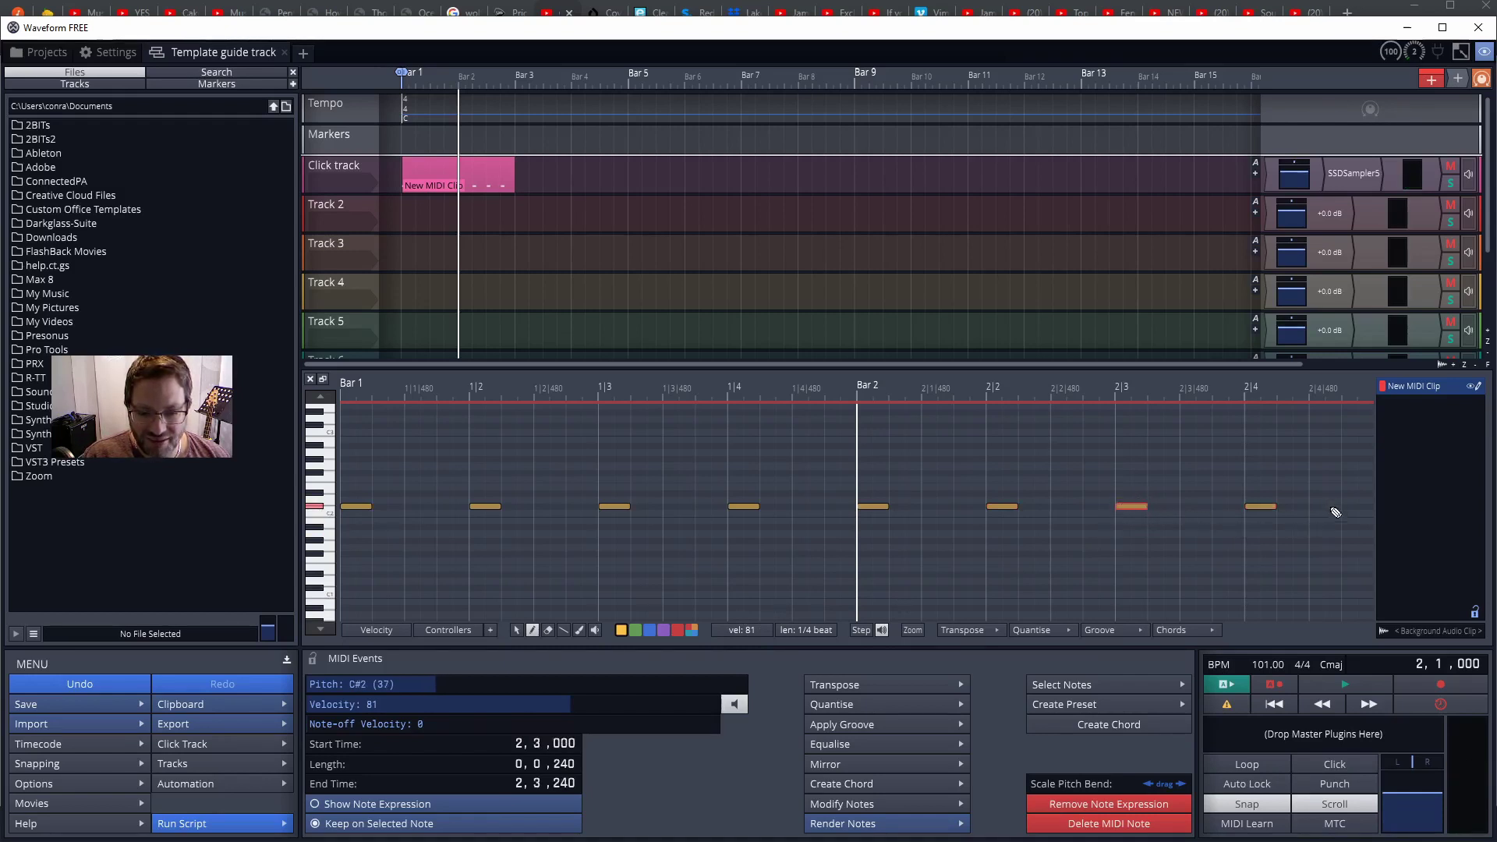
{"action": "left_click", "coordinate": [356, 506]}
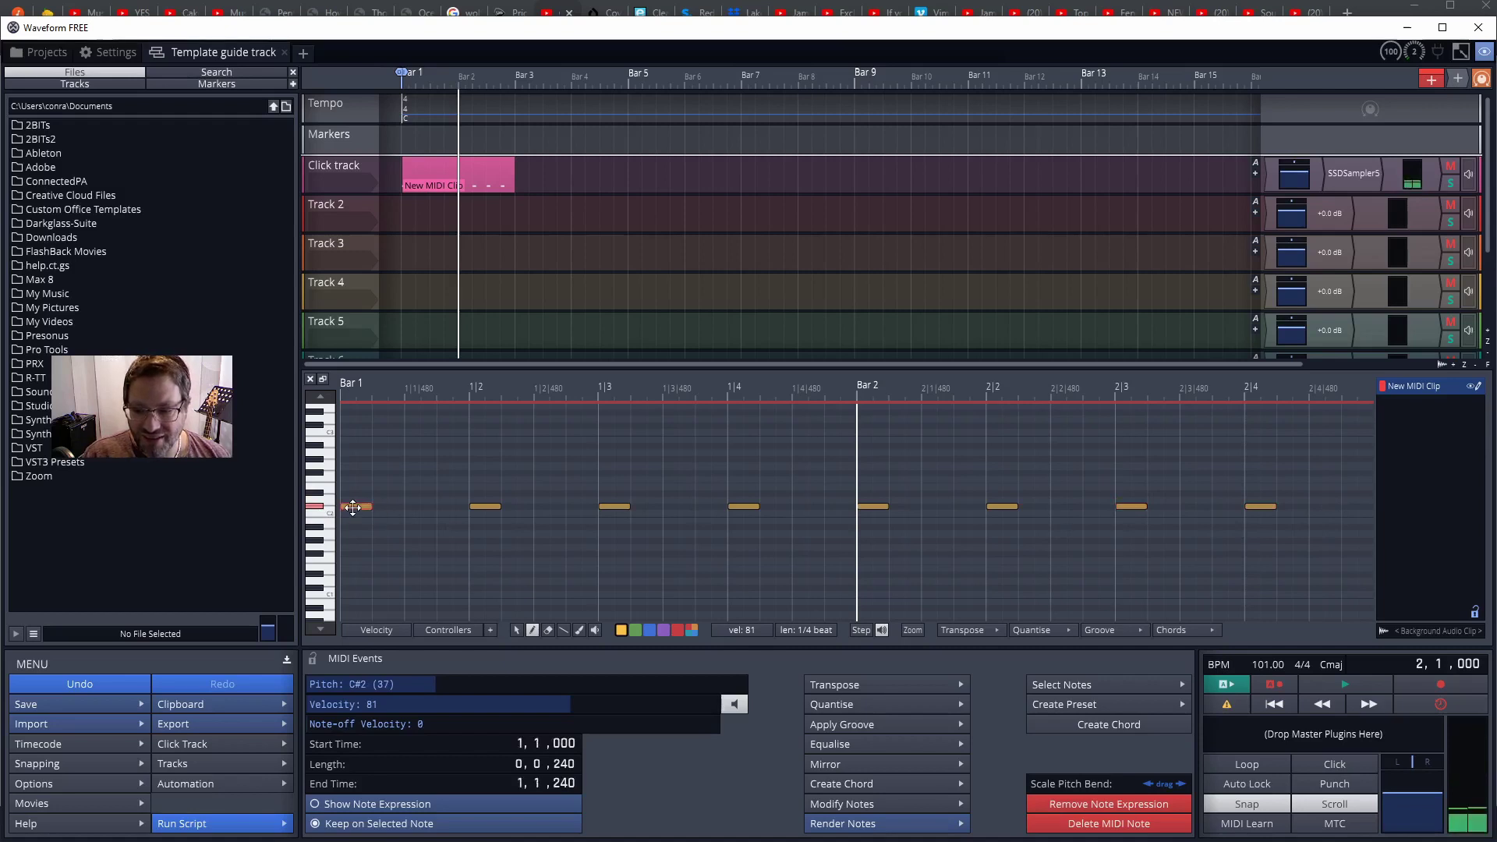
Step: Give the bar 1 downbeat note velocity 127, then select bar 2's downbeat note to accent it
{"action": "left_click", "coordinate": [753, 629]}
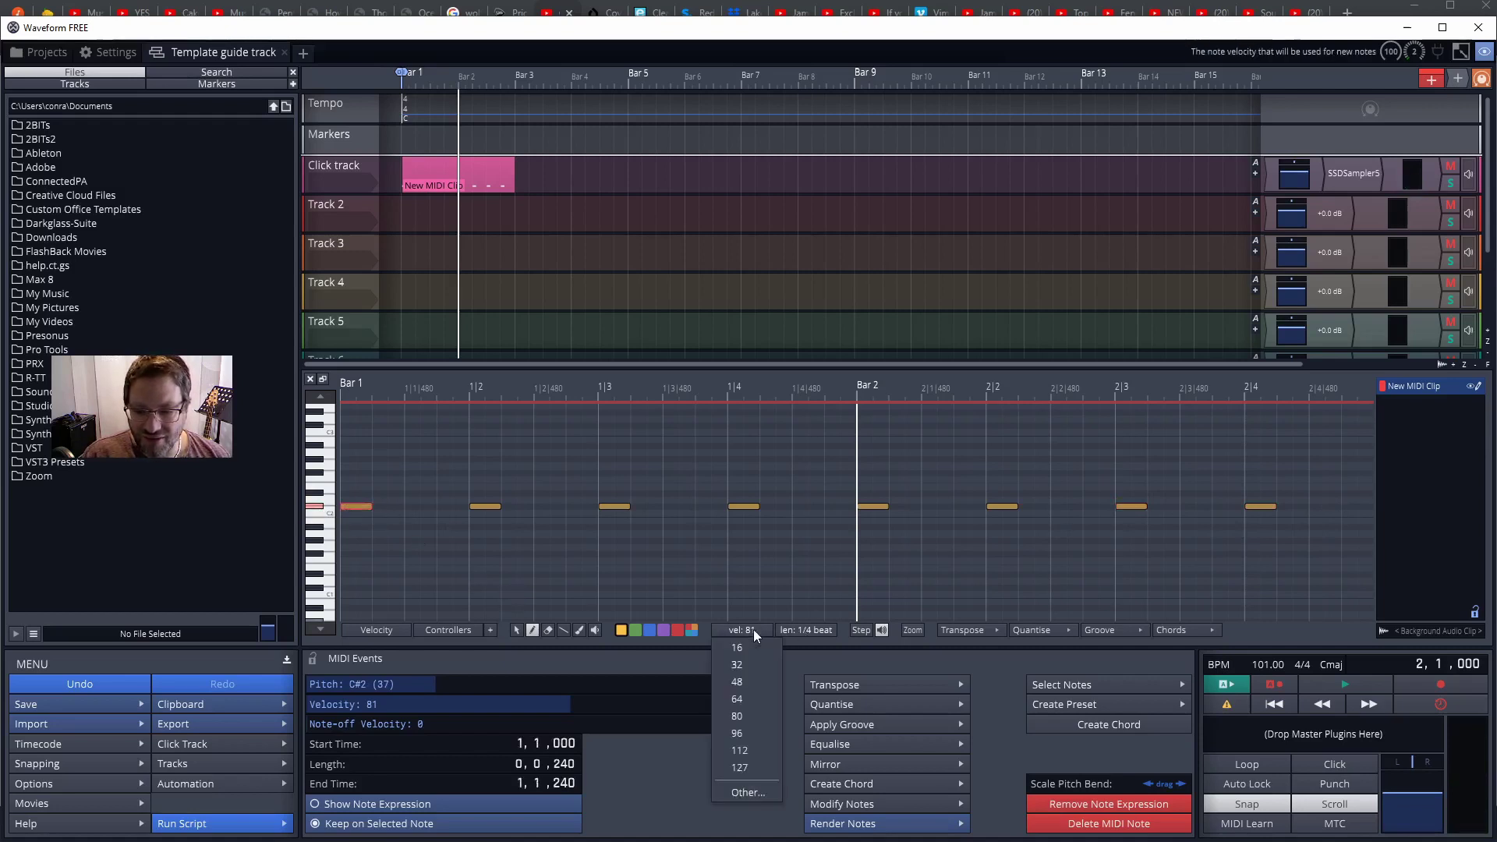
{"action": "left_click", "coordinate": [740, 767]}
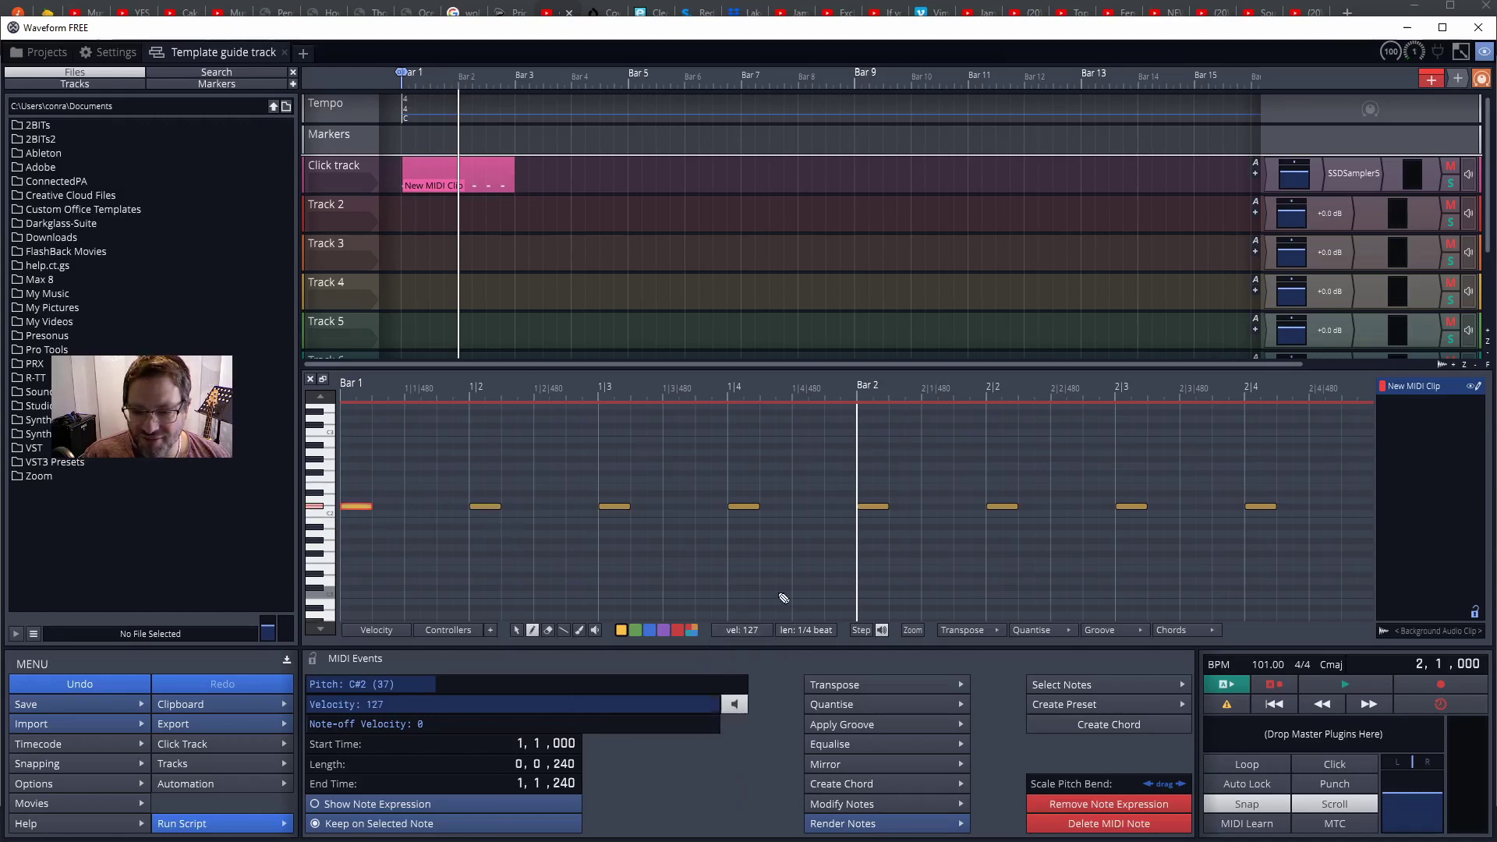
{"action": "left_click", "coordinate": [484, 506]}
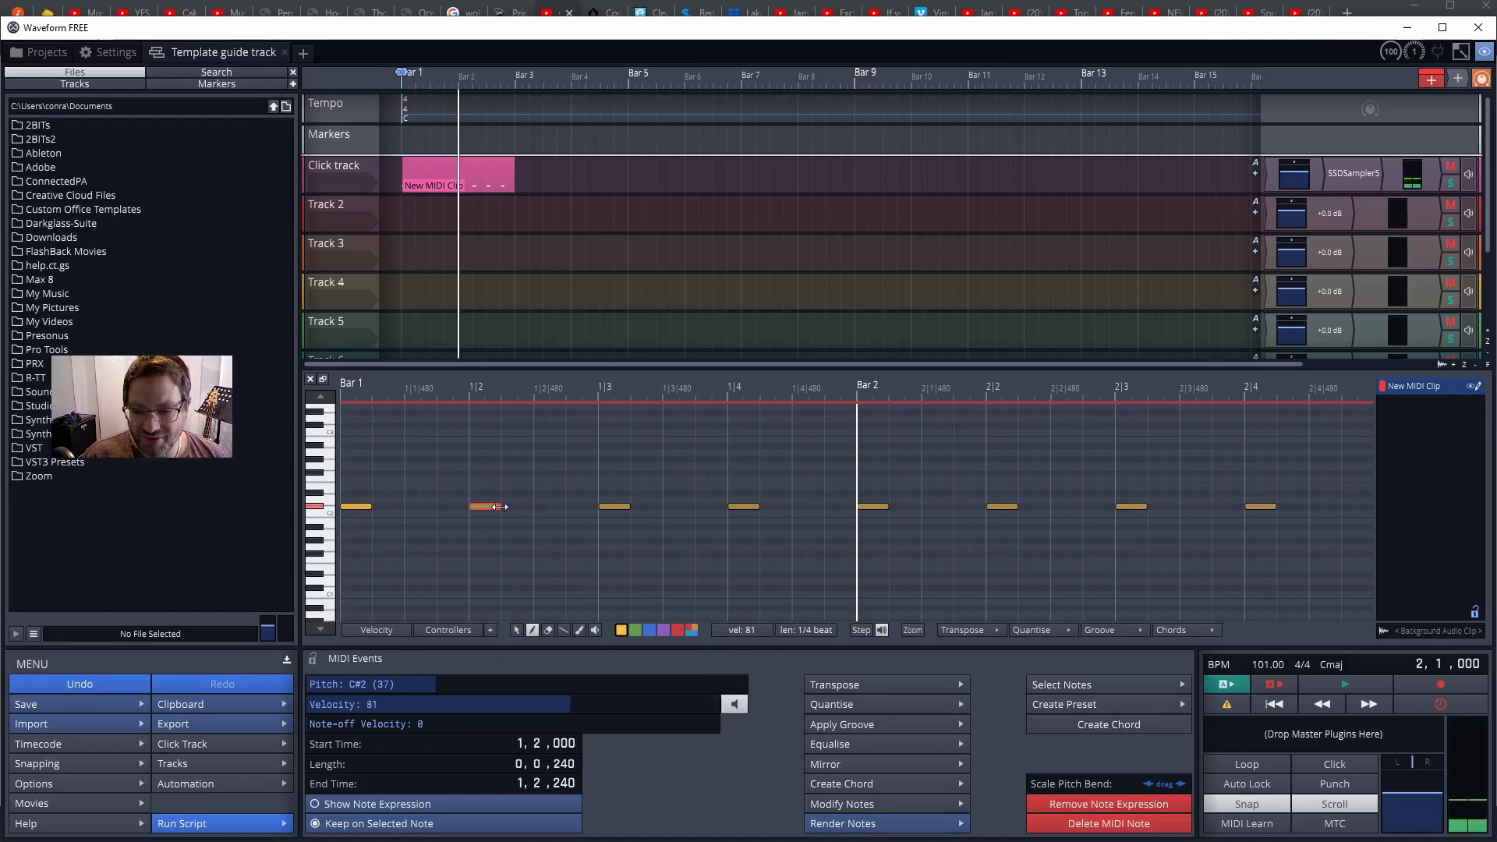
{"action": "left_click", "coordinate": [615, 507]}
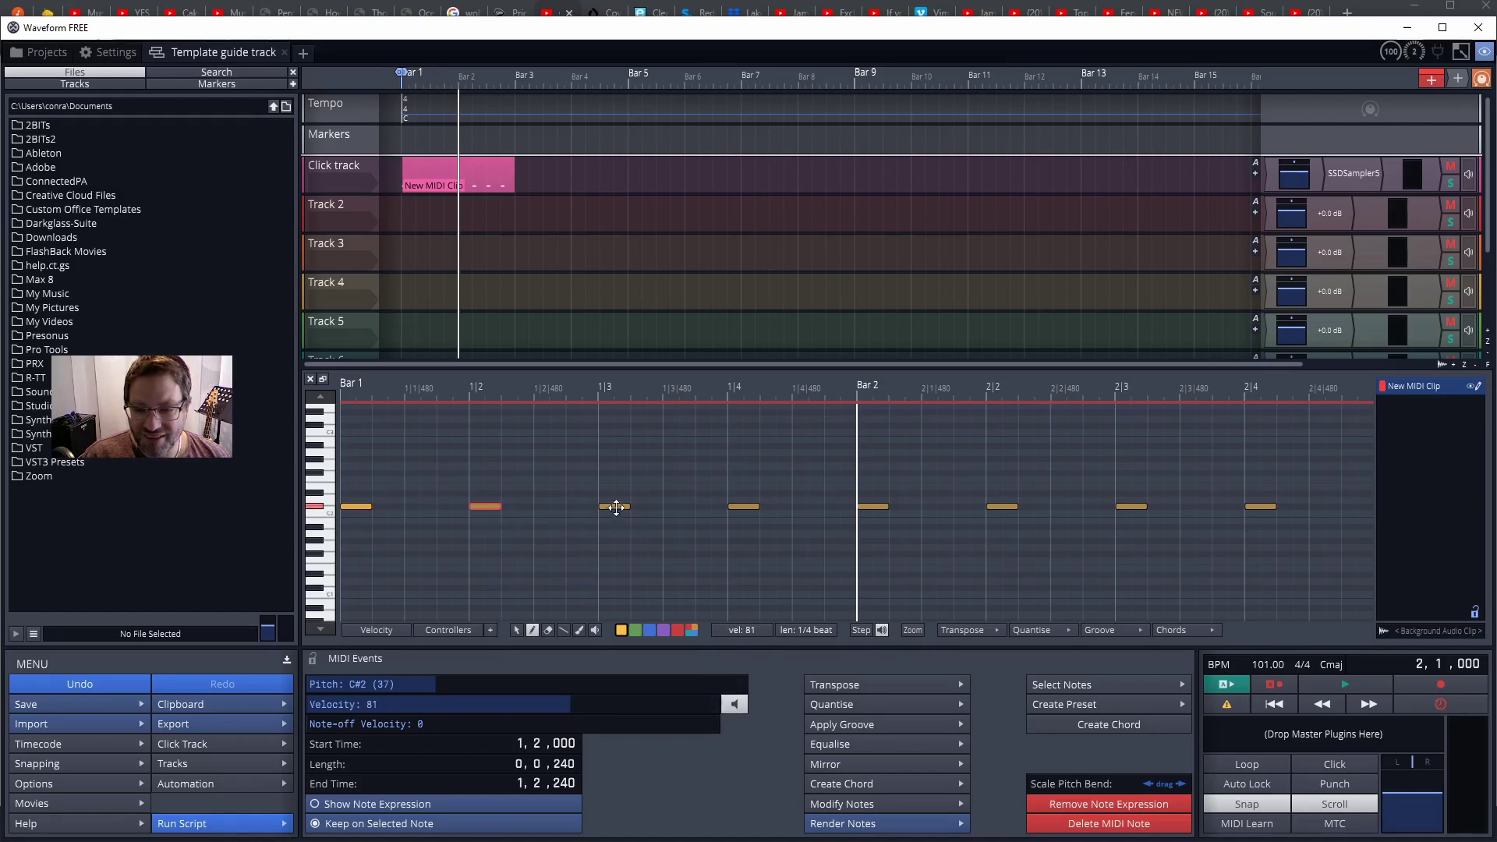
{"action": "left_click", "coordinate": [739, 506]}
{"action": "left_click", "coordinate": [875, 508]}
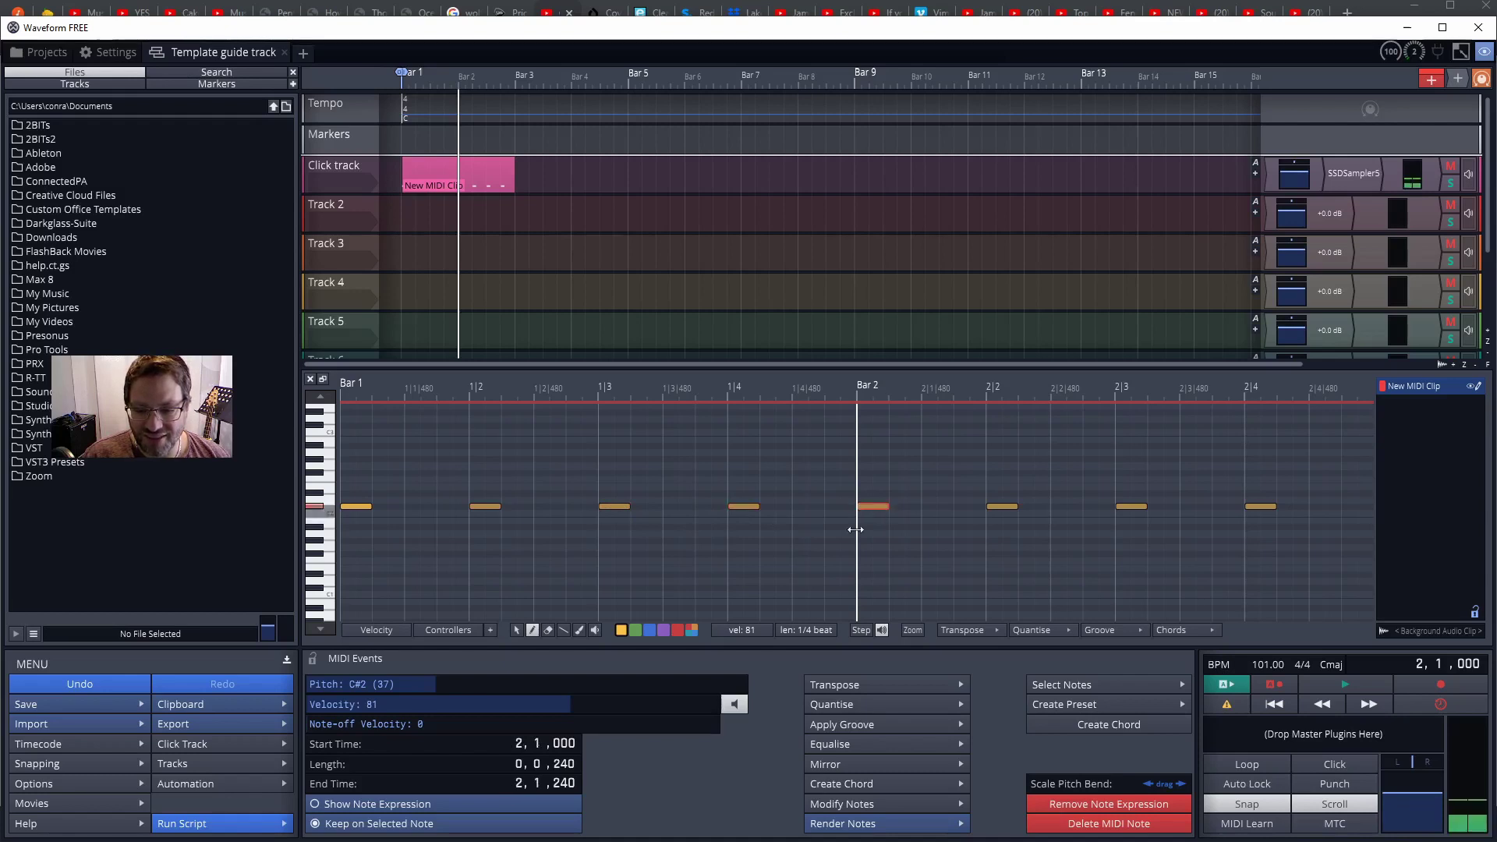
{"action": "left_click", "coordinate": [739, 629]}
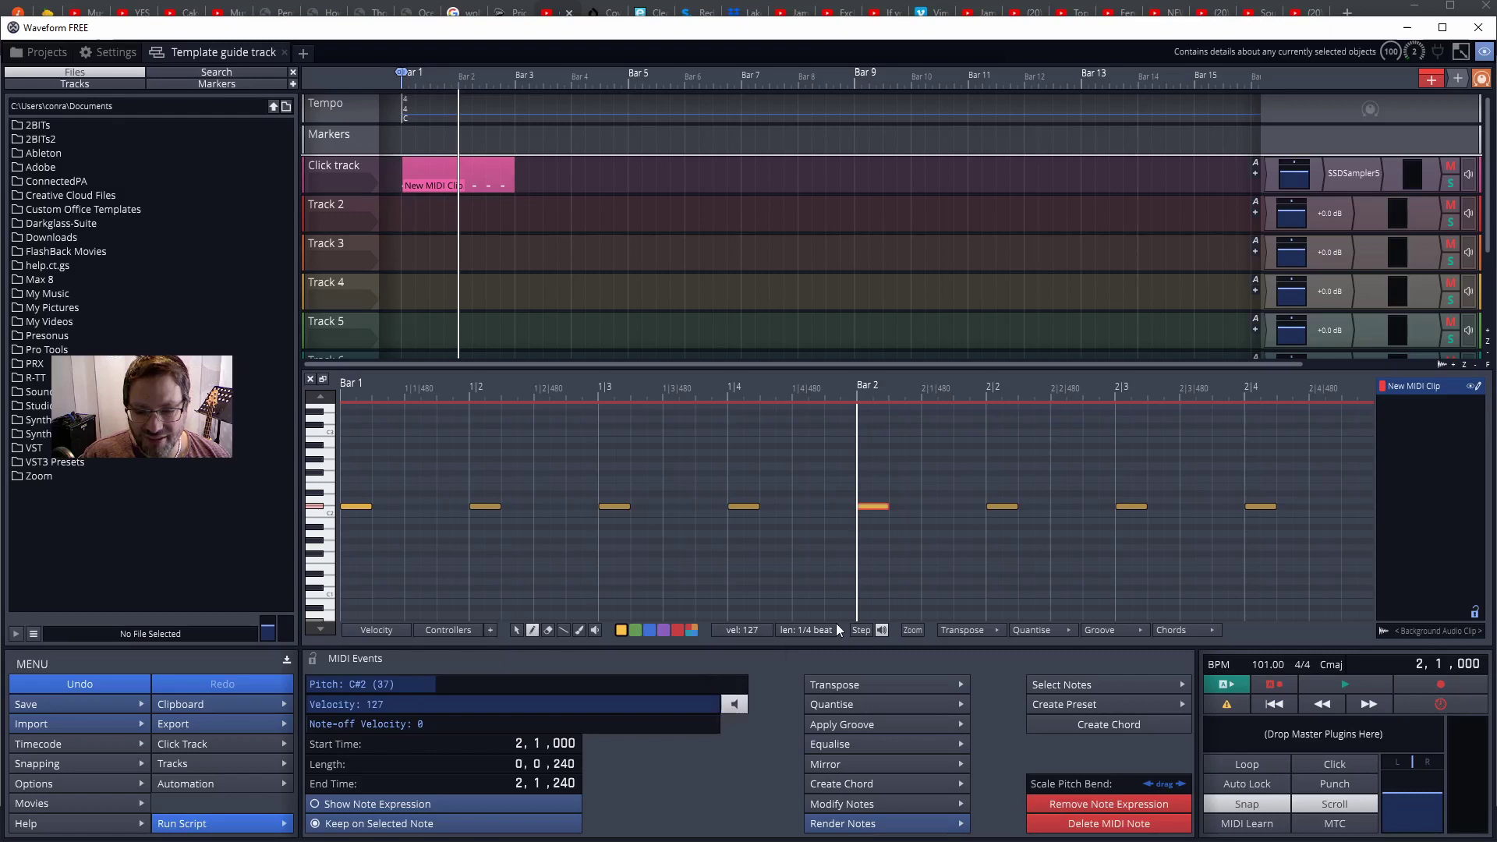
{"action": "left_click", "coordinate": [1026, 525]}
{"action": "left_click", "coordinate": [1003, 506]}
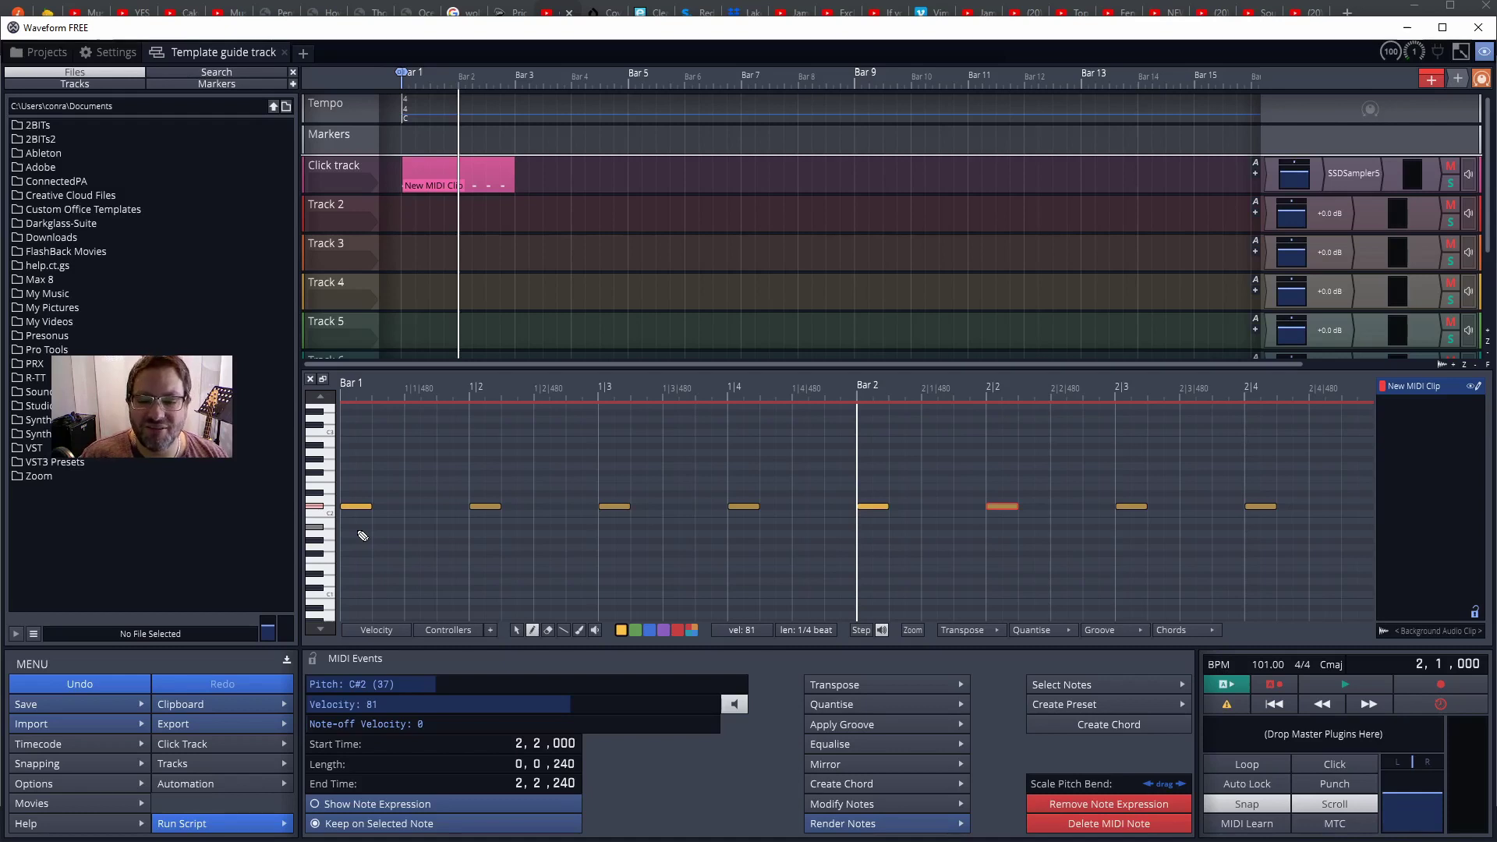
Step: Open the selected note's vel: dropdown and dismiss it without picking a velocity
{"action": "left_click", "coordinate": [728, 627]}
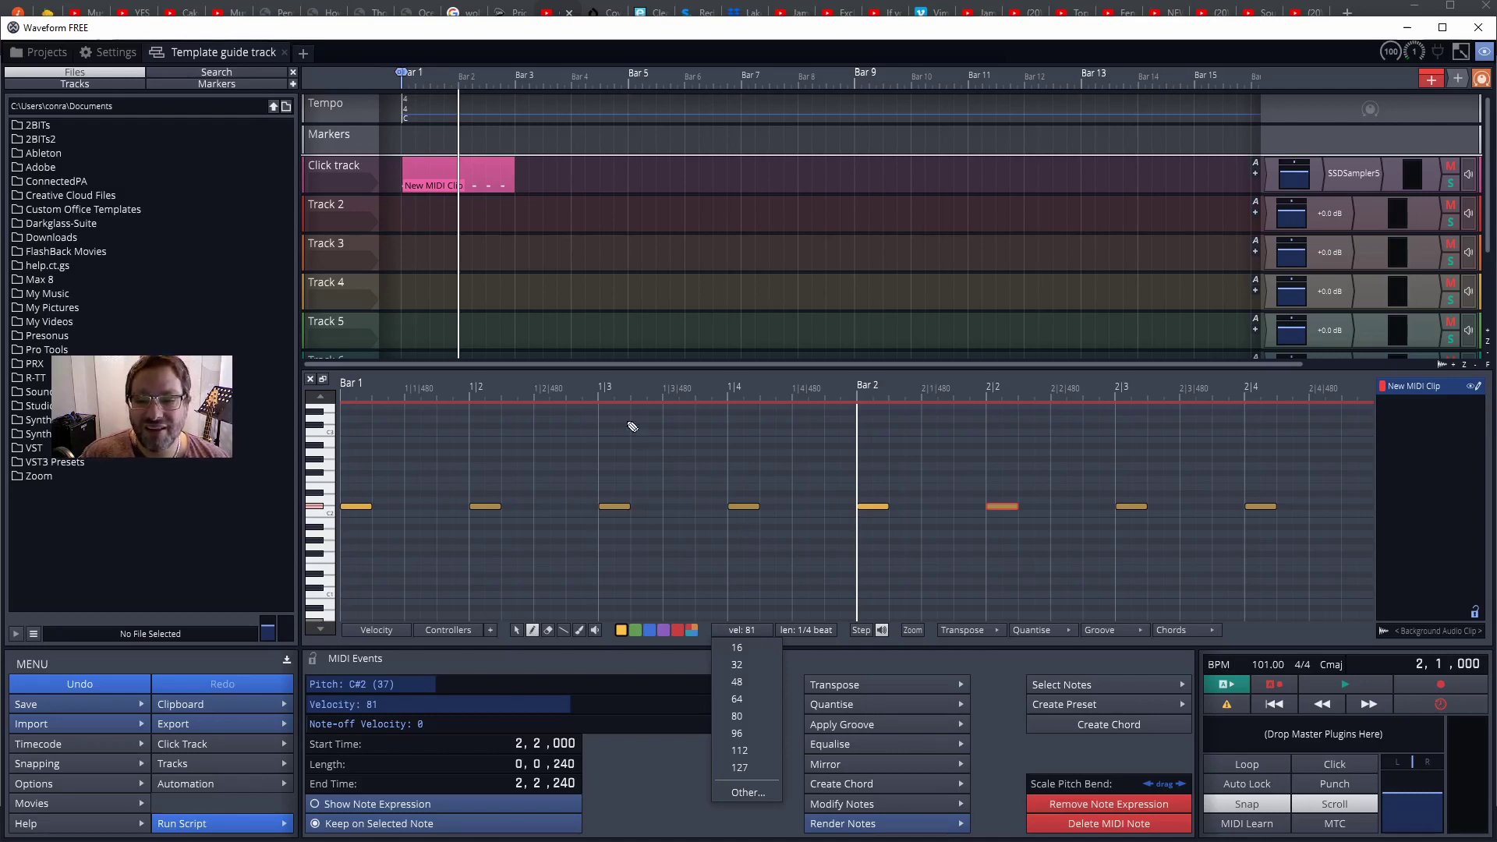
{"action": "left_click", "coordinate": [489, 161]}
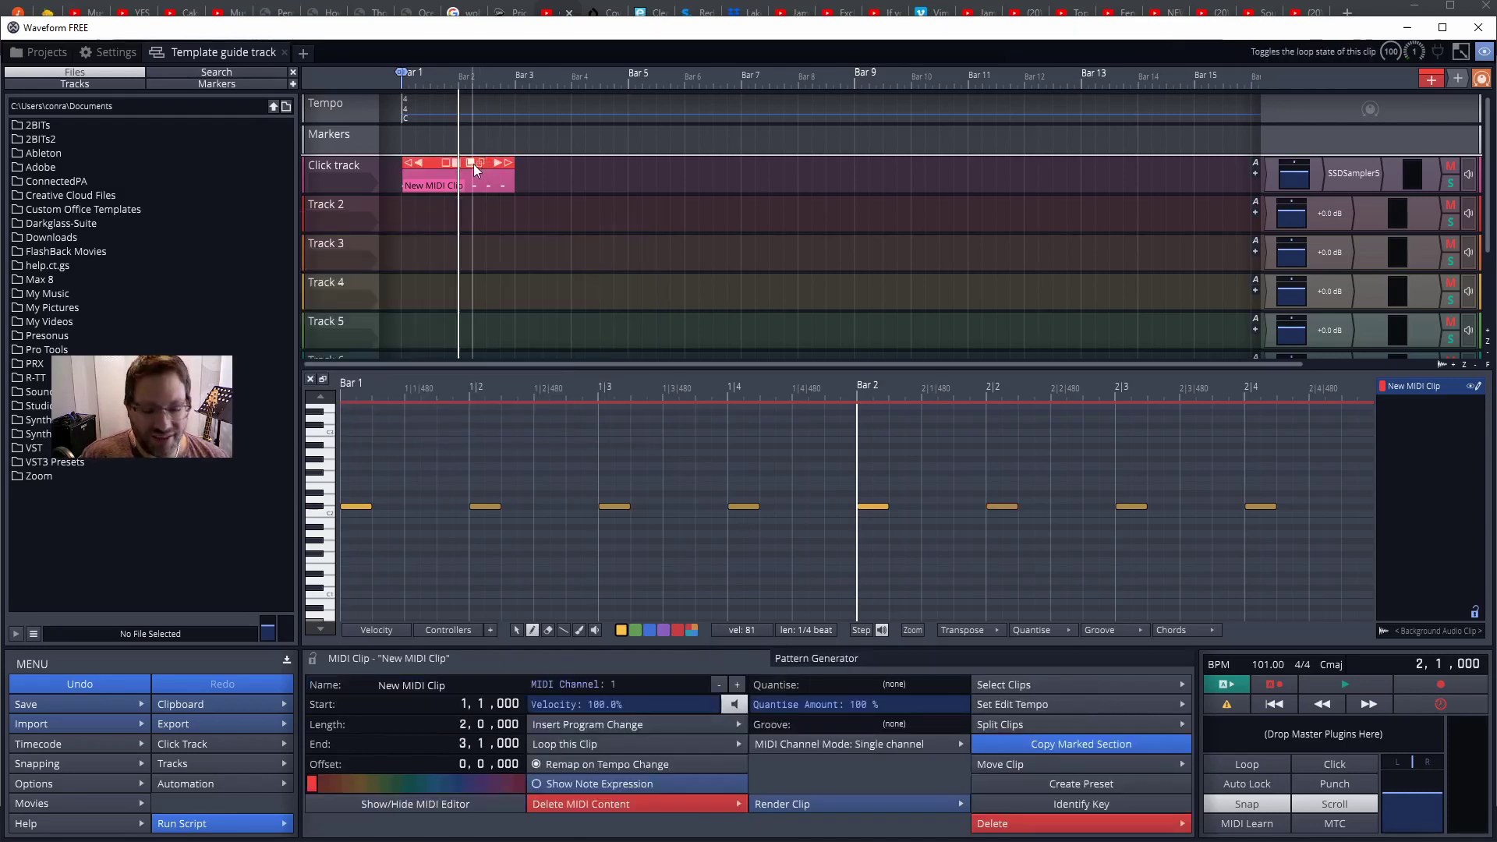
{"action": "key", "text": "space"}
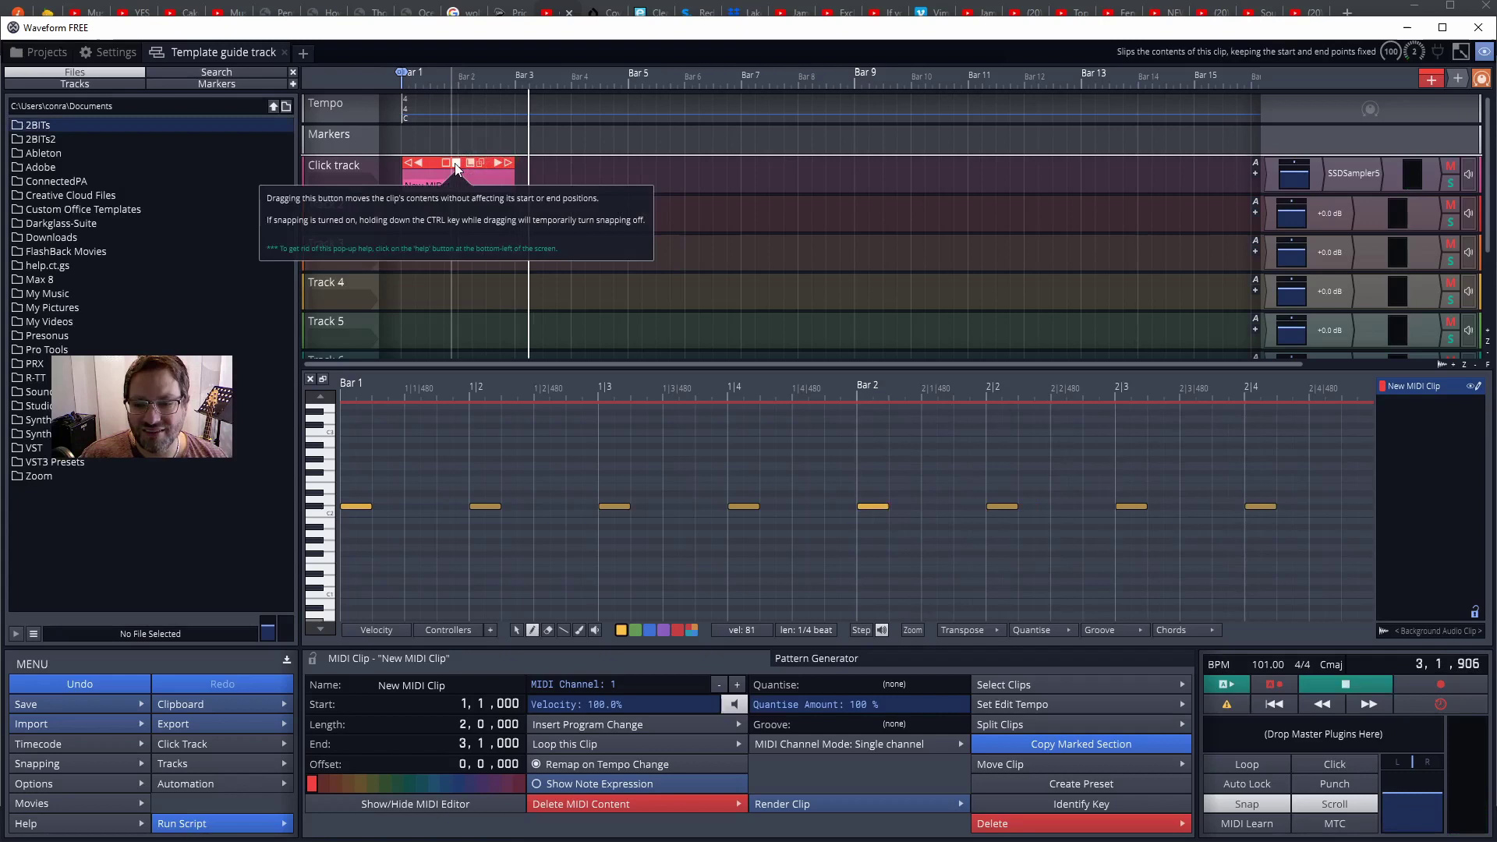
{"action": "key", "text": "space"}
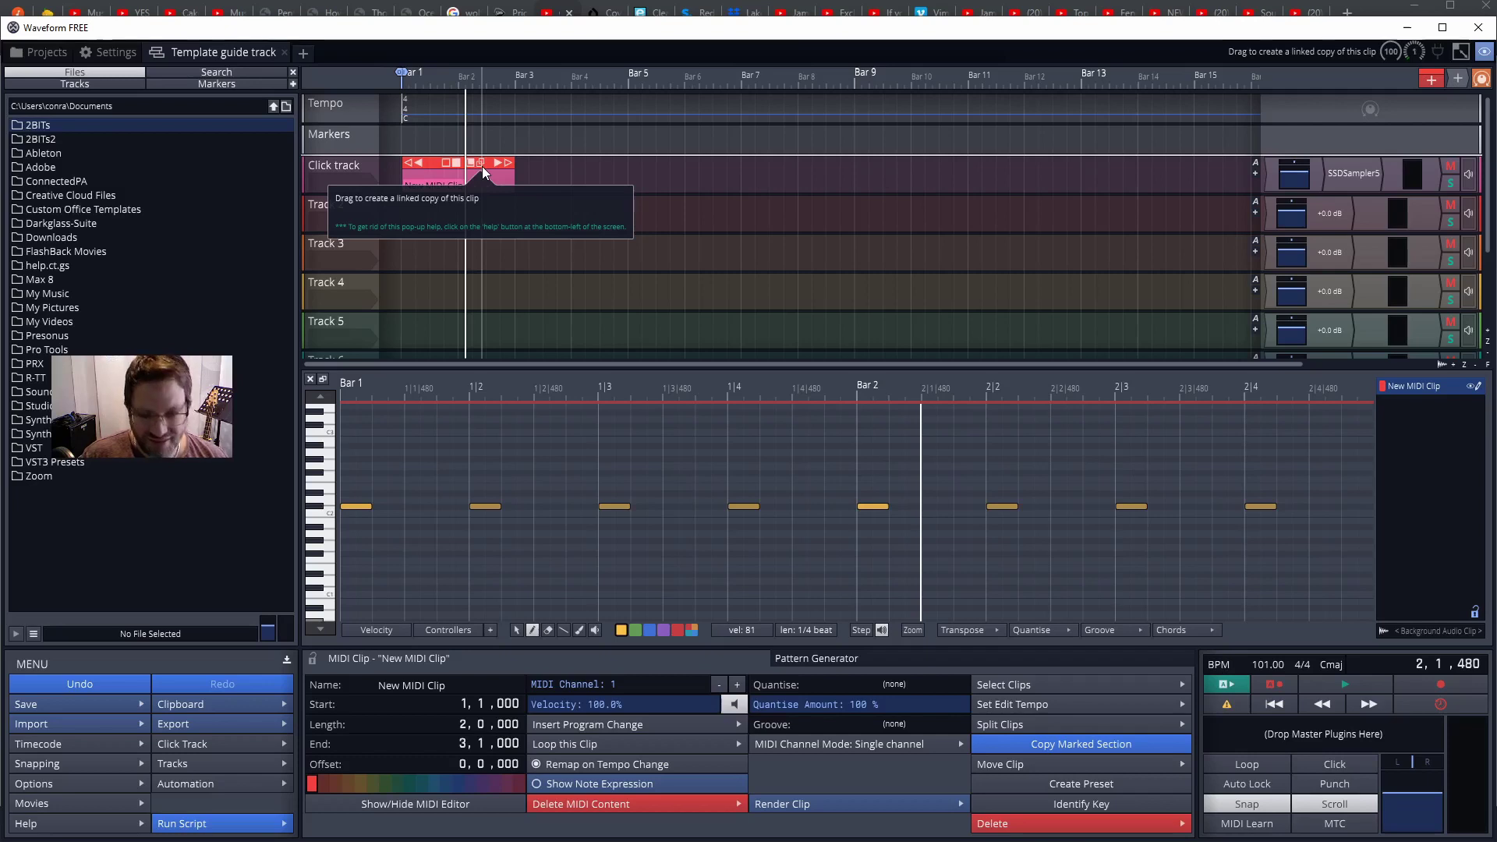
Step: Duplicate the two-bar click clip repeatedly (Ctrl+D) until linked copies reach bar 125
{"action": "left_click", "coordinate": [482, 164]}
{"action": "left_click", "coordinate": [482, 164]}
{"action": "left_click", "coordinate": [482, 164]}
{"action": "left_click", "coordinate": [482, 164]}
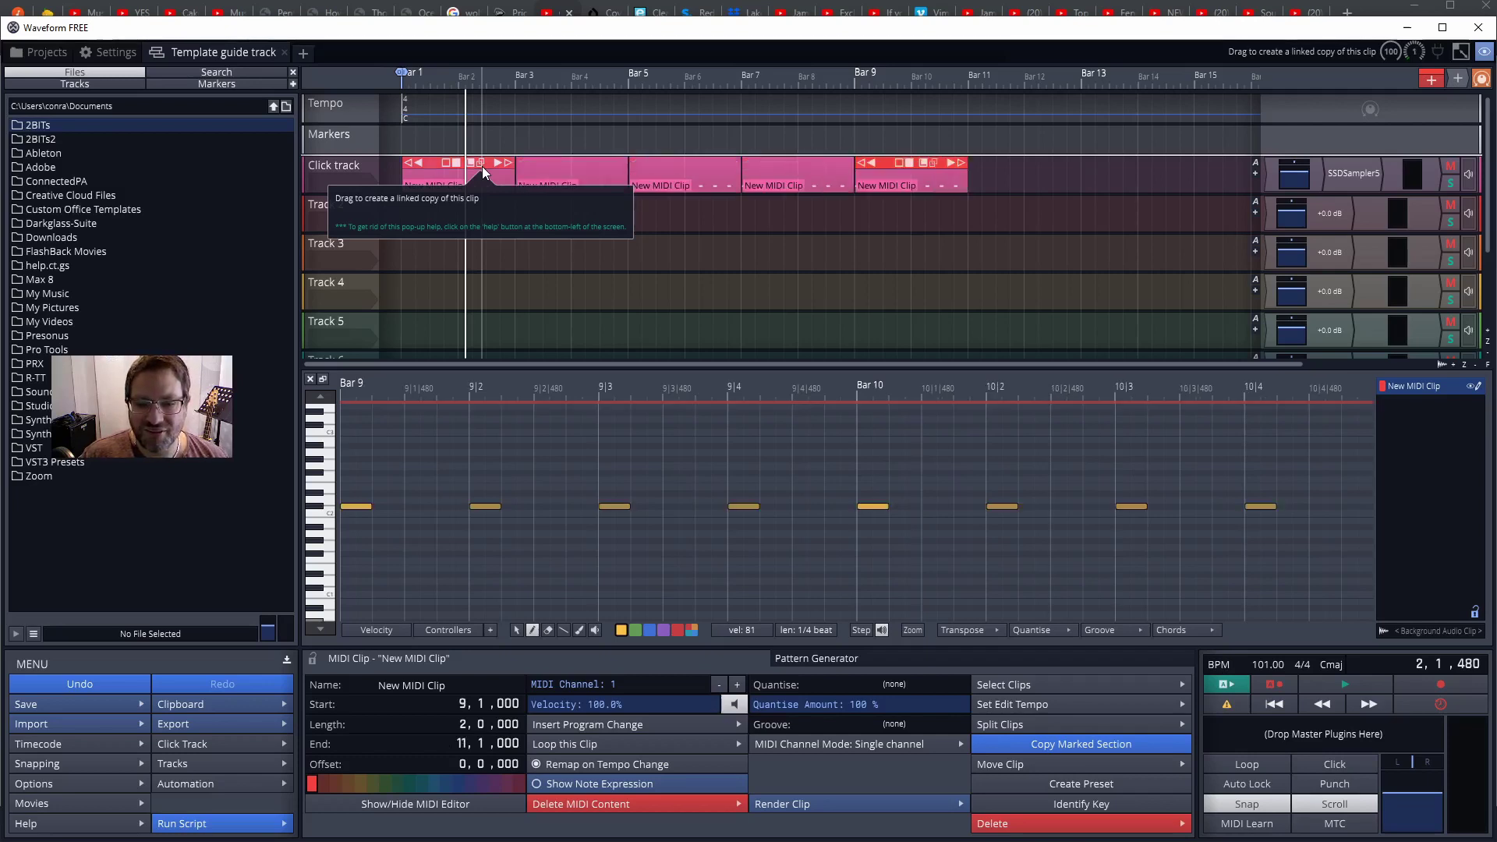
{"action": "left_click", "coordinate": [481, 164]}
{"action": "left_click", "coordinate": [482, 163]}
{"action": "left_click", "coordinate": [482, 163]}
{"action": "left_click", "coordinate": [482, 164]}
{"action": "left_click", "coordinate": [482, 164]}
{"action": "left_click", "coordinate": [482, 164]}
{"action": "left_click", "coordinate": [482, 164]}
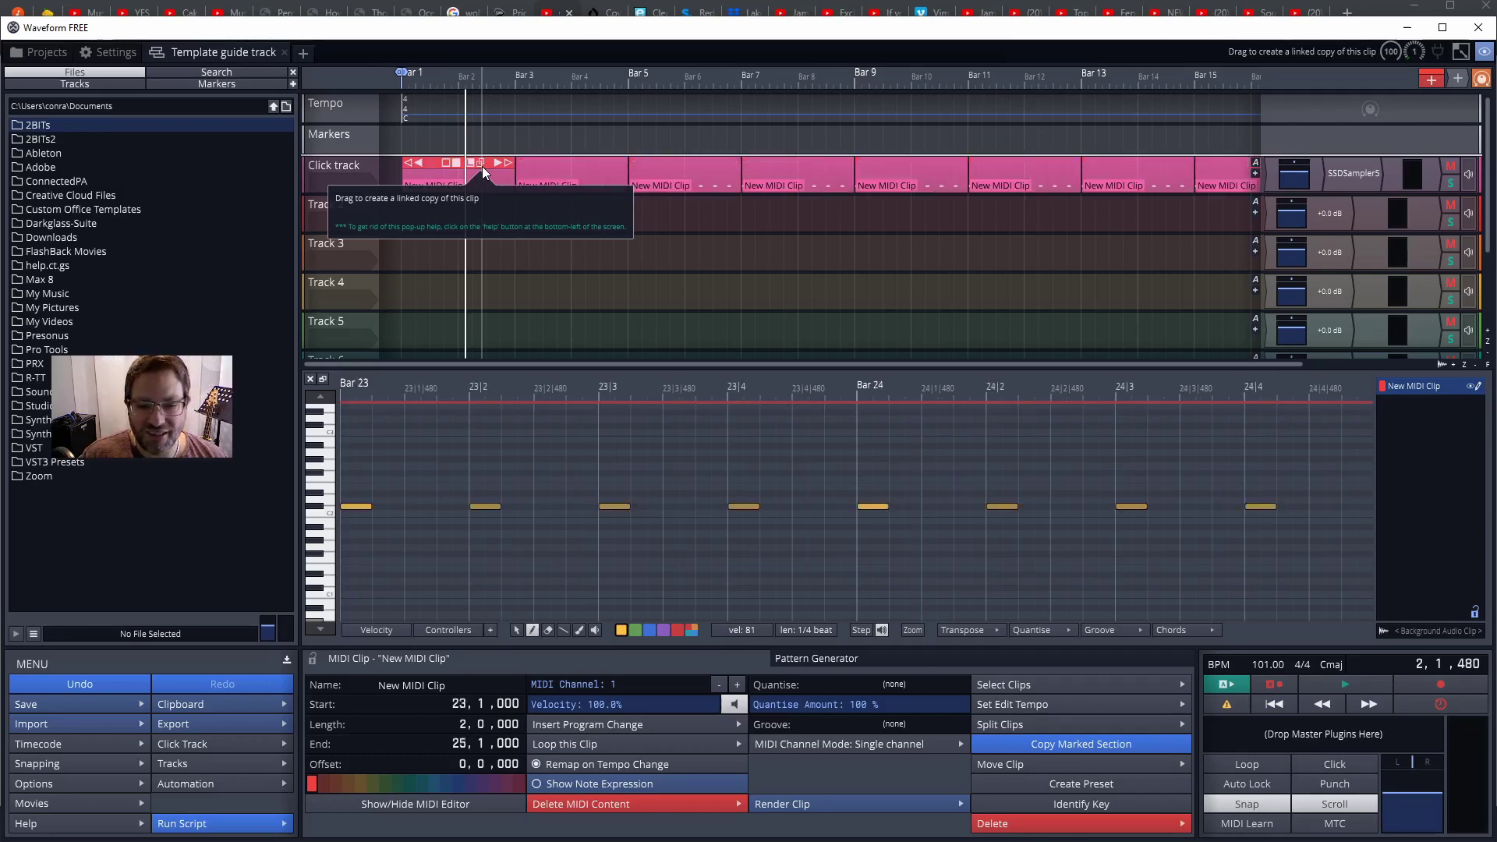
{"action": "left_click", "coordinate": [481, 163]}
{"action": "left_click", "coordinate": [482, 163]}
{"action": "left_click", "coordinate": [481, 163]}
{"action": "left_click", "coordinate": [482, 163]}
{"action": "left_click", "coordinate": [482, 164]}
{"action": "left_click", "coordinate": [482, 164]}
{"action": "left_click", "coordinate": [482, 164]}
{"action": "left_click", "coordinate": [482, 164]}
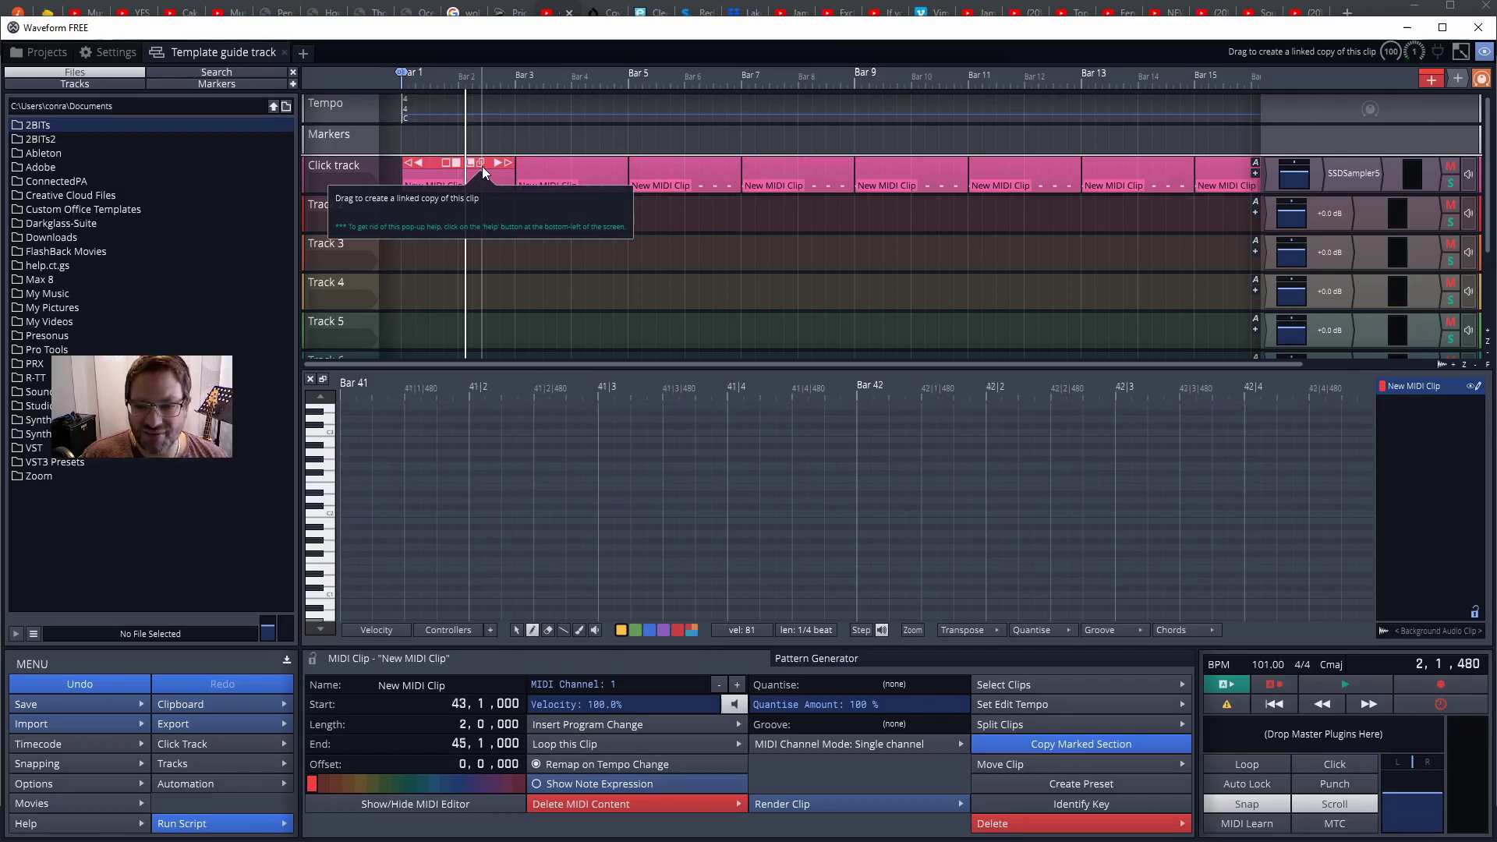
{"action": "left_click", "coordinate": [481, 164]}
{"action": "left_click", "coordinate": [482, 163]}
{"action": "left_click", "coordinate": [482, 163]}
{"action": "left_click", "coordinate": [482, 164]}
{"action": "left_click", "coordinate": [482, 164]}
{"action": "left_click", "coordinate": [482, 164]}
{"action": "left_click", "coordinate": [482, 164]}
{"action": "left_click", "coordinate": [482, 164]}
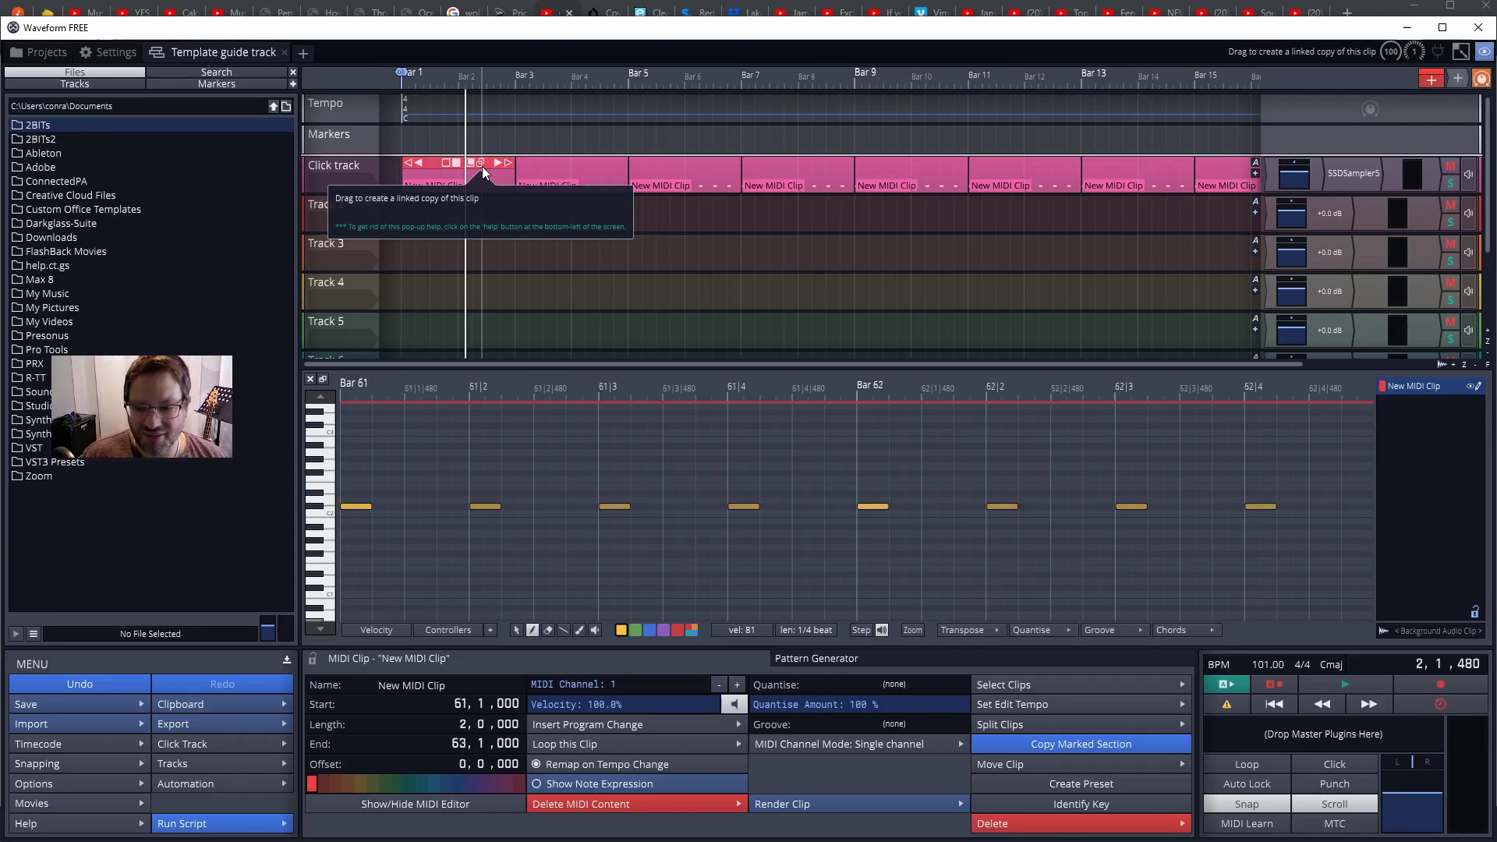
{"action": "left_click", "coordinate": [482, 164]}
{"action": "left_click", "coordinate": [482, 164]}
{"action": "left_click", "coordinate": [482, 164]}
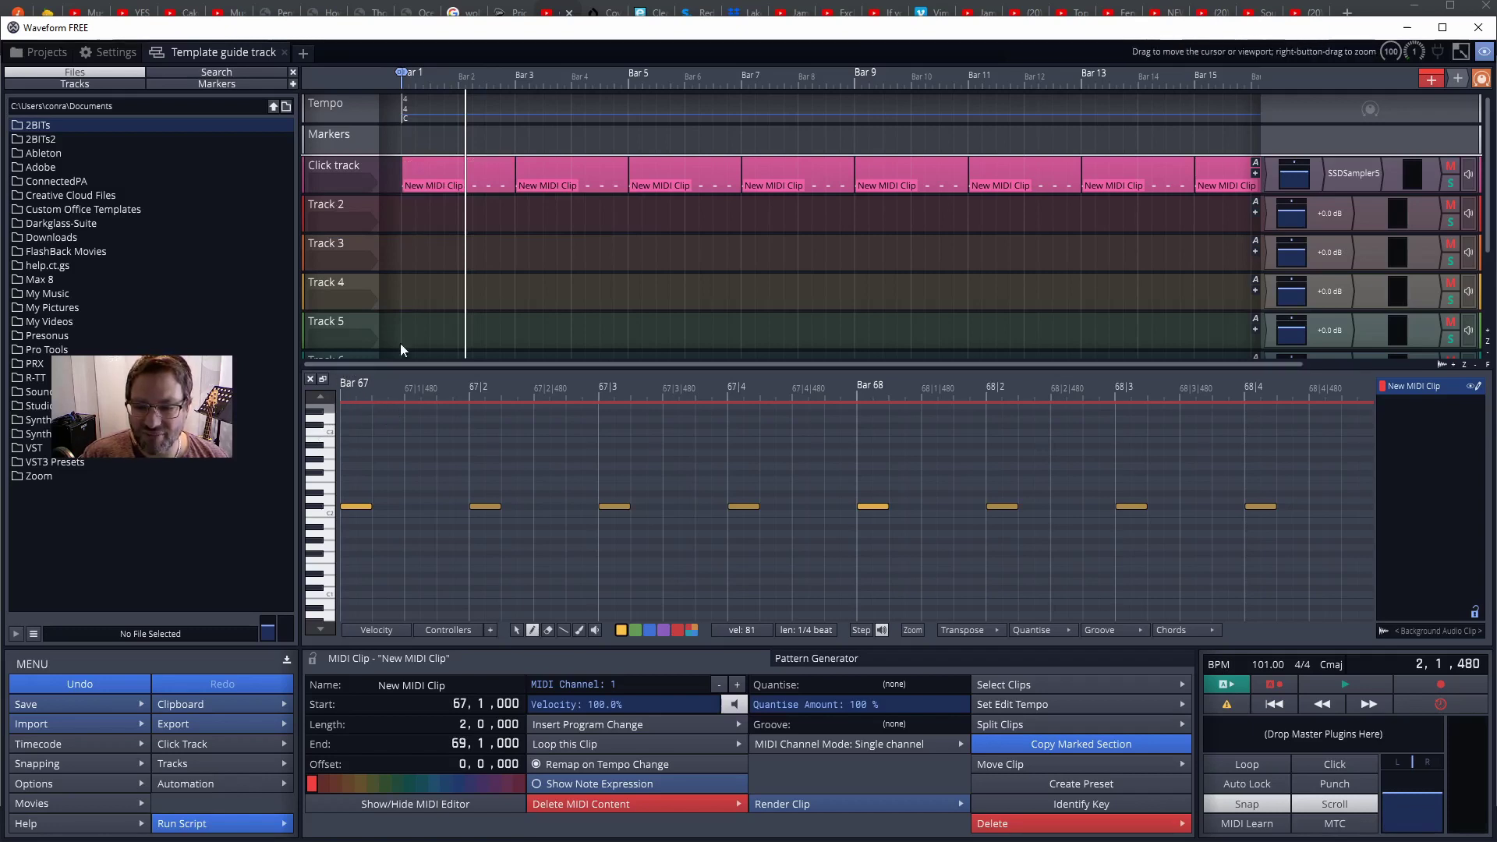
{"action": "key", "text": "ctrl+d"}
{"action": "key", "text": "ctrl+d"}
{"action": "key", "text": "ctrl+d"}
{"action": "key", "text": "ctrl+d"}
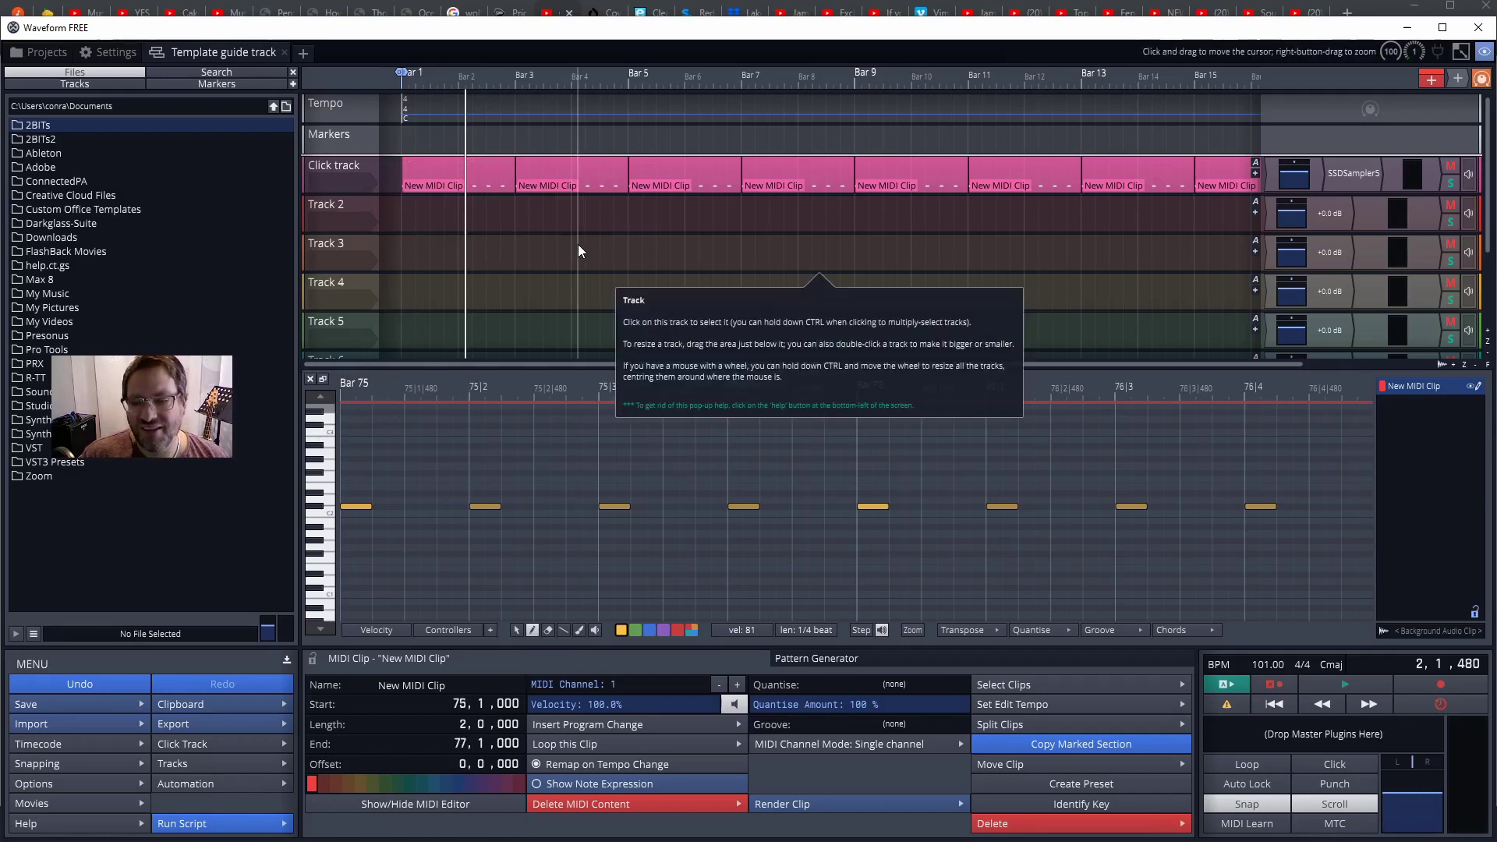
{"action": "key", "text": "ctrl+d"}
{"action": "key", "text": "ctrl+d"}
{"action": "key", "text": "ctrl+d"}
{"action": "key", "text": "ctrl+d"}
{"action": "key", "text": "ctrl+d"}
{"action": "key", "text": "ctrl+d"}
{"action": "key", "text": "ctrl+d"}
{"action": "key", "text": "ctrl+d"}
{"action": "key", "text": "ctrl+d"}
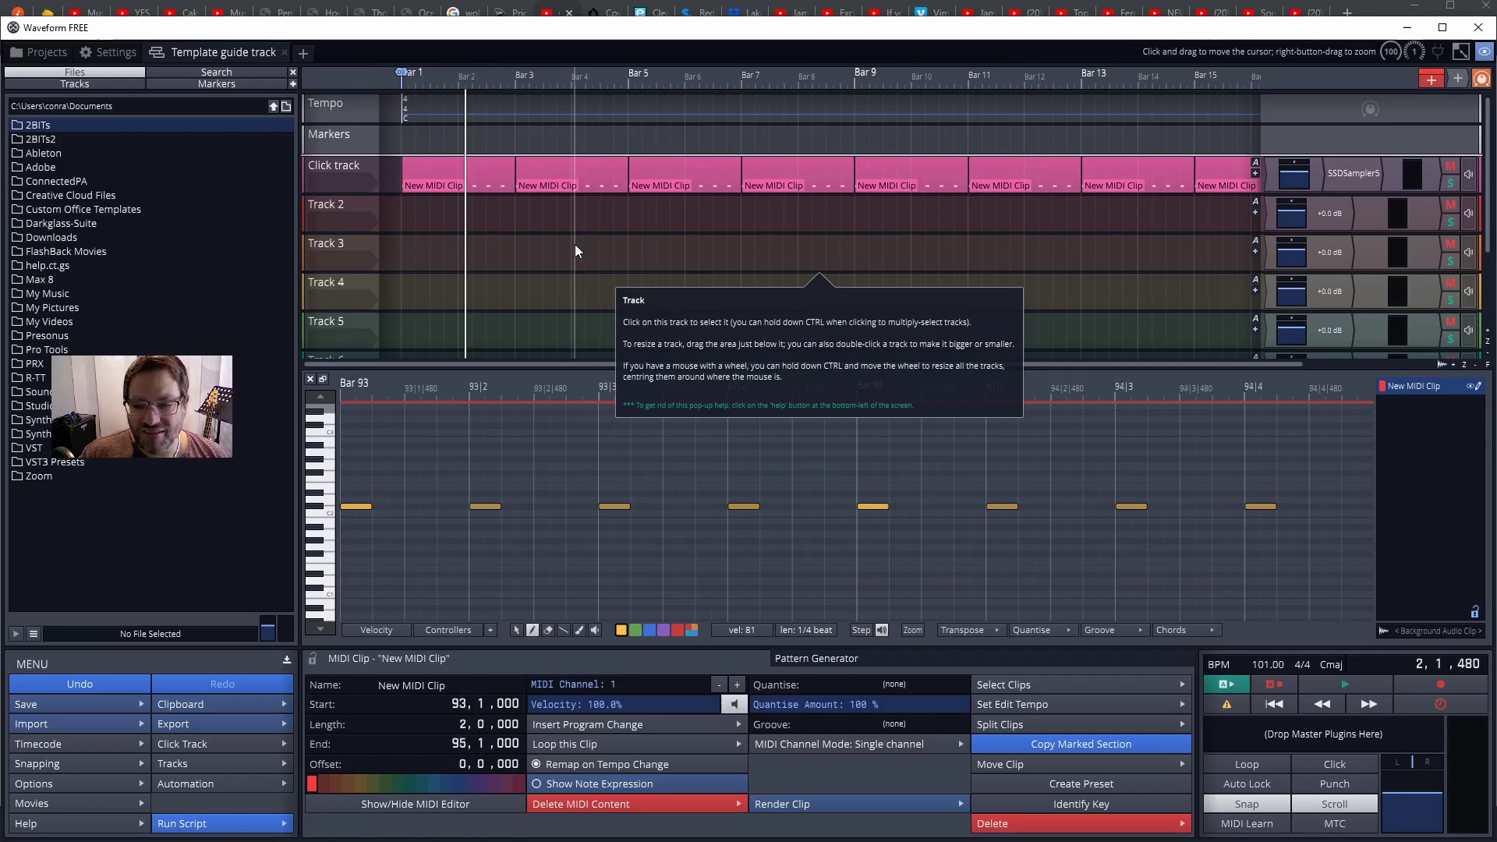
{"action": "key", "text": "ctrl+d"}
{"action": "key", "text": "ctrl+d"}
{"action": "key", "text": "ctrl+d"}
{"action": "key", "text": "ctrl+d"}
{"action": "key", "text": "ctrl+d"}
{"action": "key", "text": "ctrl+d"}
{"action": "key", "text": "ctrl+d"}
{"action": "key", "text": "ctrl+d"}
{"action": "key", "text": "ctrl+d"}
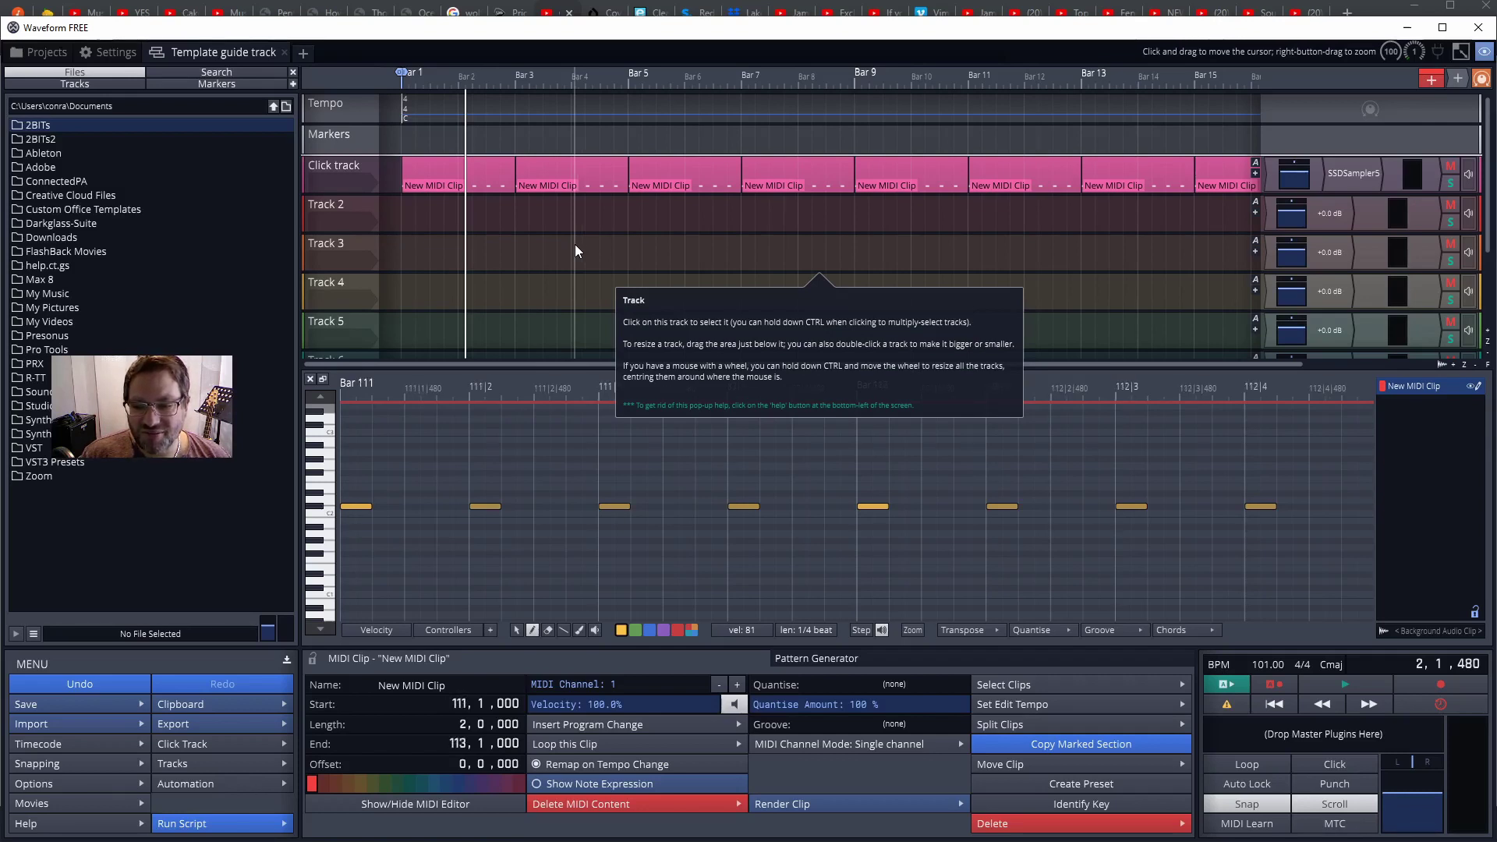
{"action": "key", "text": "ctrl+d"}
{"action": "key", "text": "ctrl+d"}
{"action": "key", "text": "ctrl+d"}
{"action": "key", "text": "ctrl+d"}
{"action": "key", "text": "ctrl+d"}
{"action": "key", "text": "ctrl+d"}
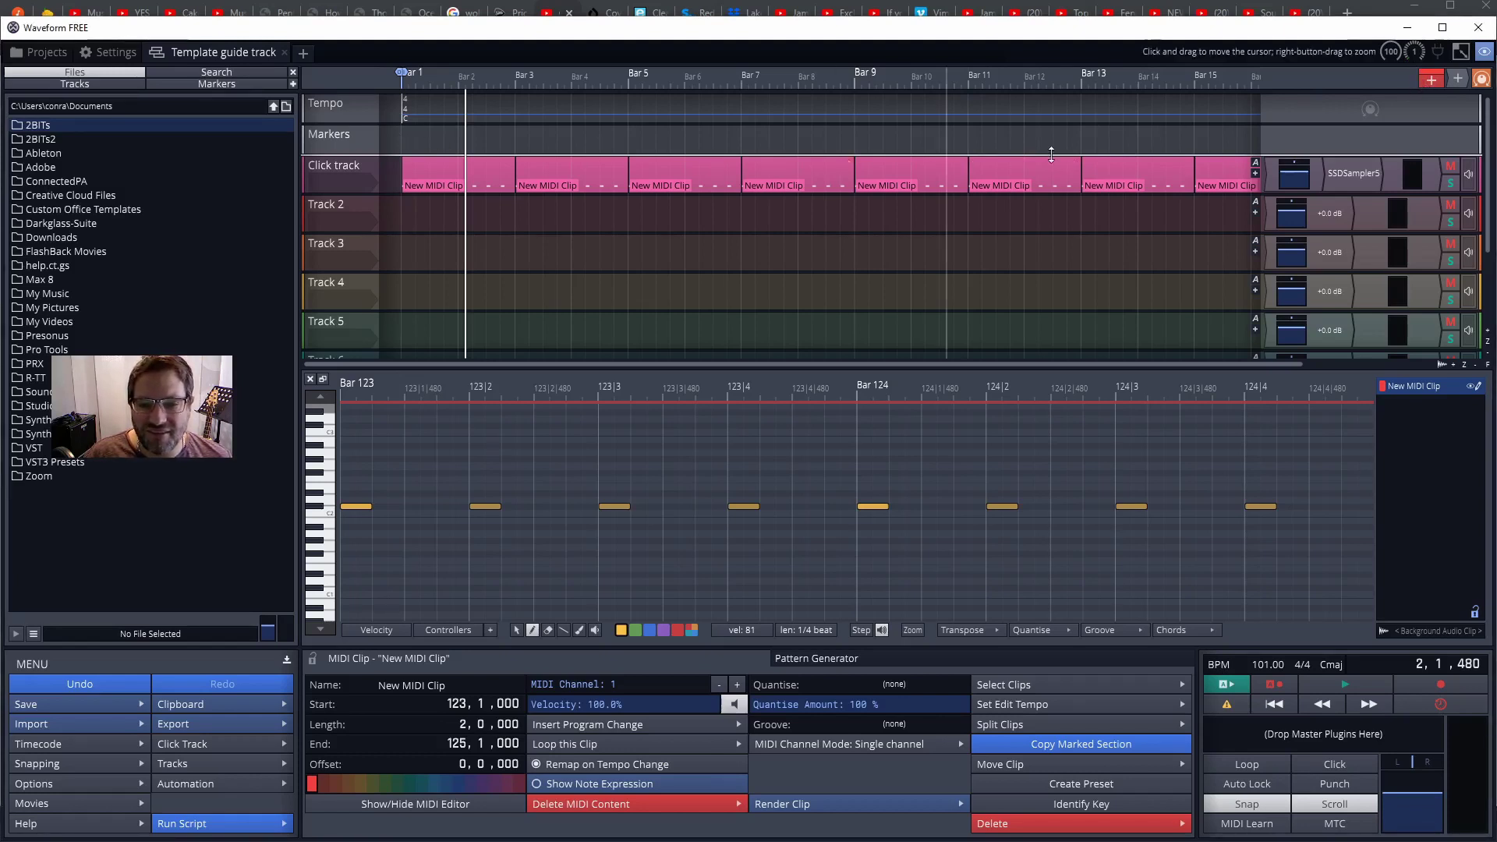
Step: Drop a new marker onto the Markers track at bar 1 to get the marker type choices
{"action": "mouse_move", "coordinate": [1455, 81]}
{"action": "left_mouse_down"}
{"action": "mouse_move", "coordinate": [686, 156]}
{"action": "mouse_move", "coordinate": [426, 117]}
{"action": "mouse_move", "coordinate": [401, 160]}
{"action": "mouse_move", "coordinate": [397, 135]}
{"action": "left_mouse_up"}
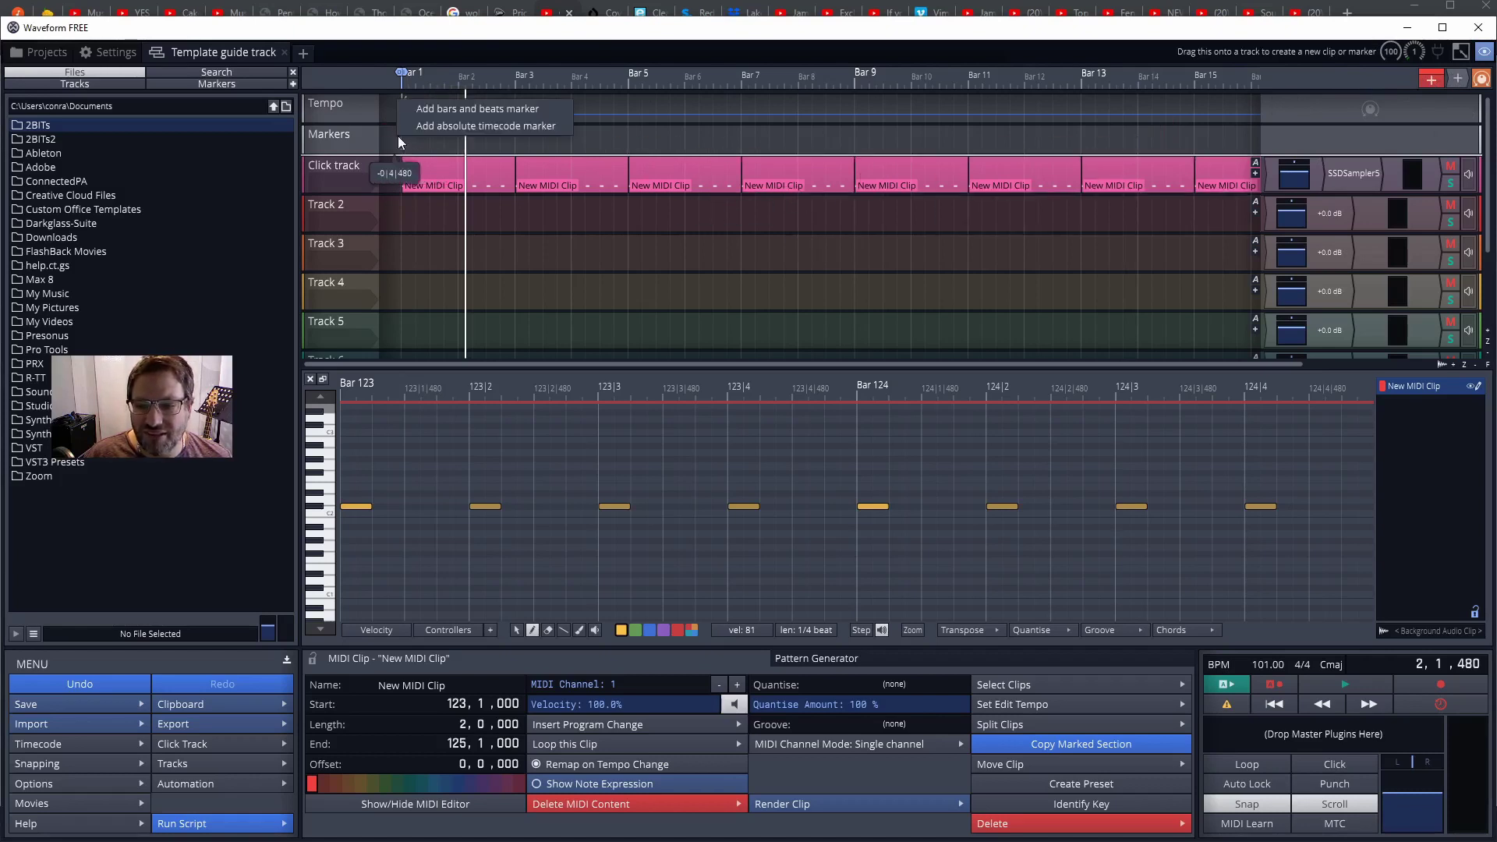
Step: Create a bars-and-beats marker from bar 1 to bar 3 and name it 'Lead in'
{"action": "left_click", "coordinate": [442, 114]}
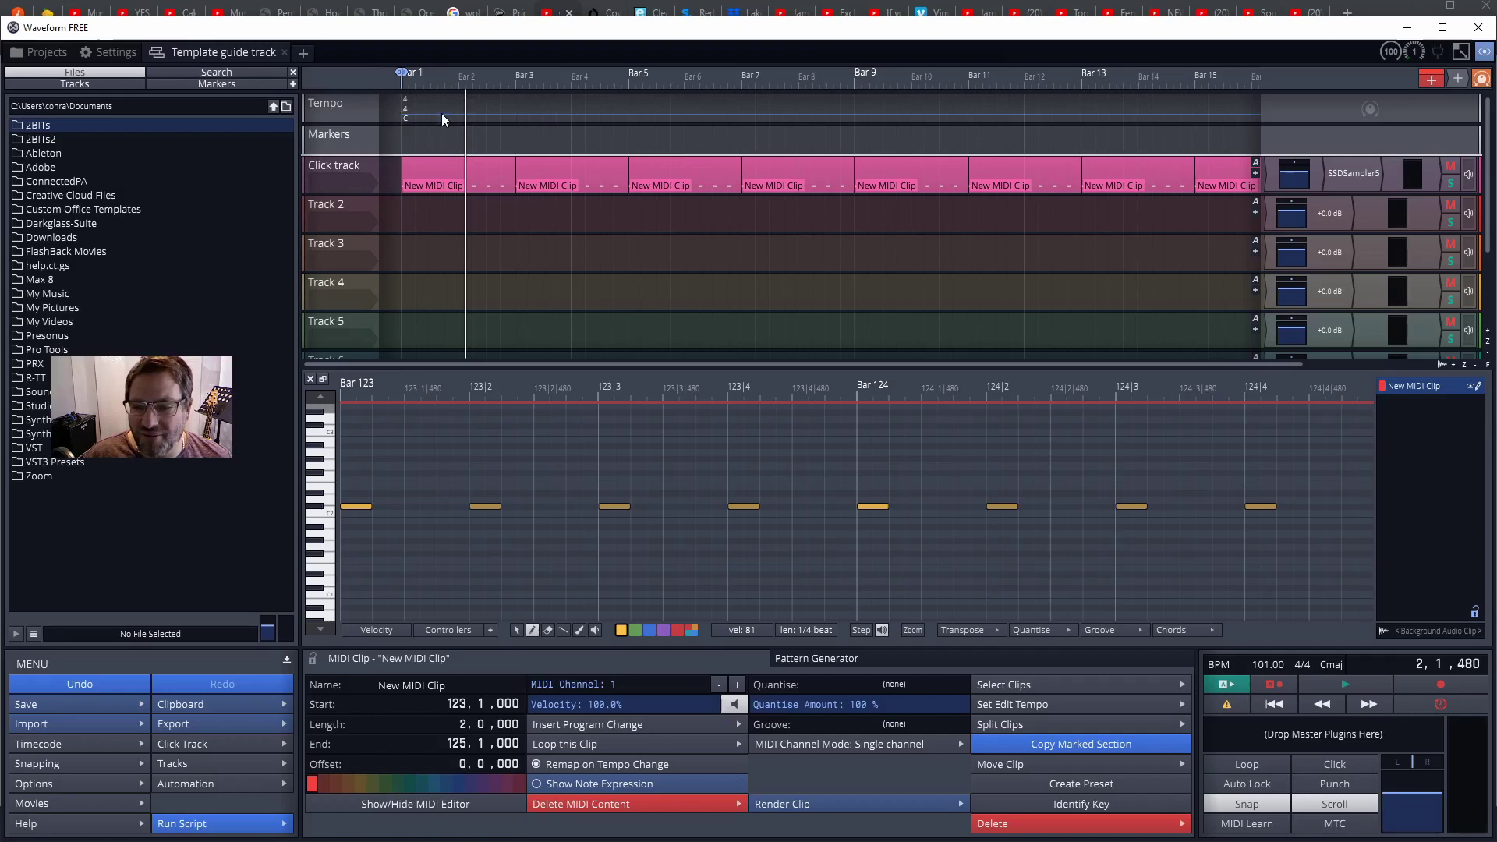
{"action": "left_click_drag", "start_coordinate": [449, 133], "coordinate": [508, 133]}
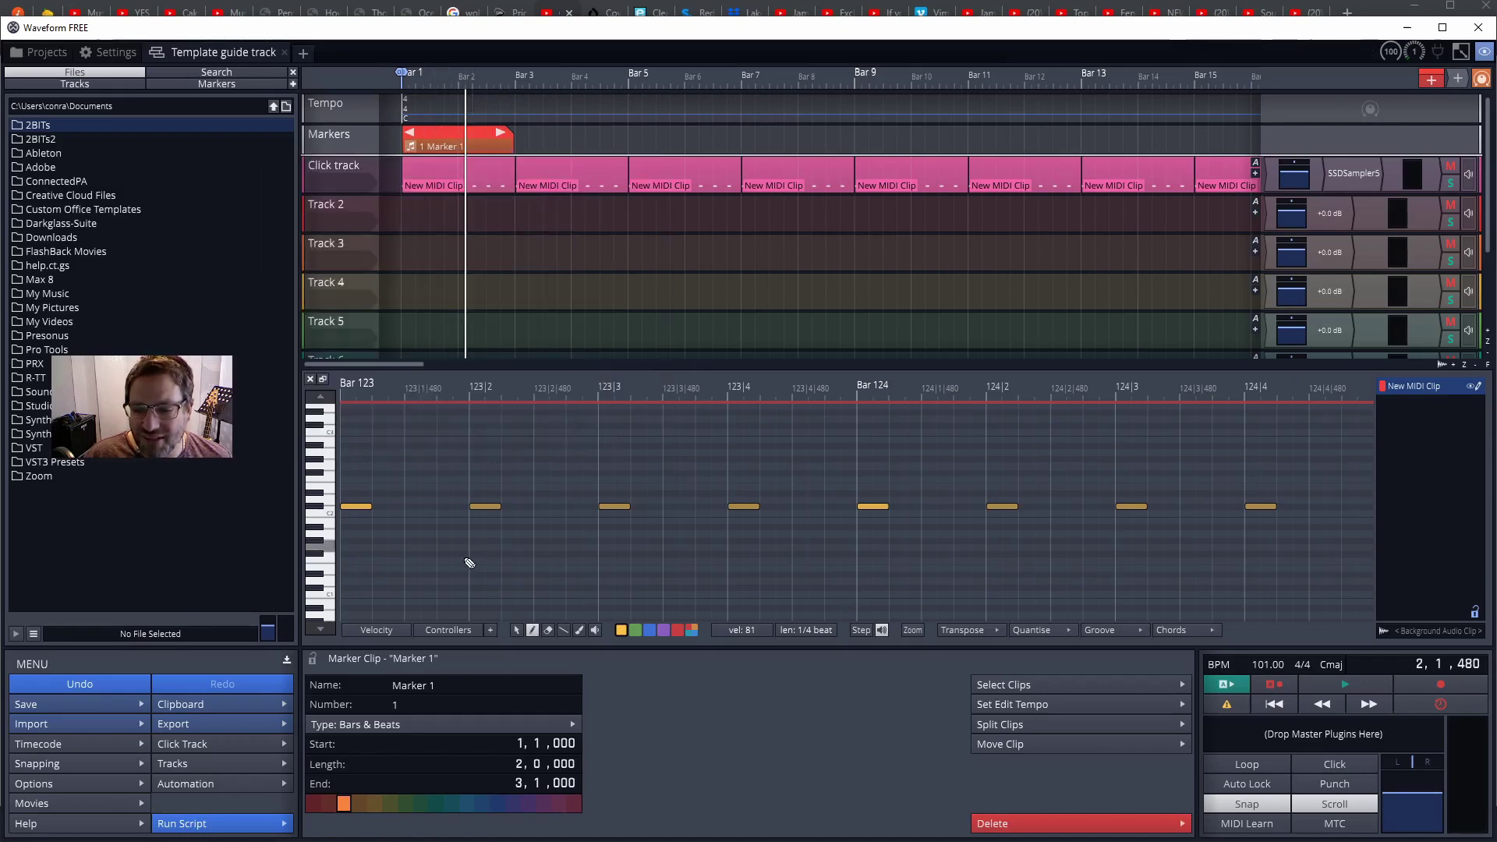
{"action": "left_click", "coordinate": [443, 687]}
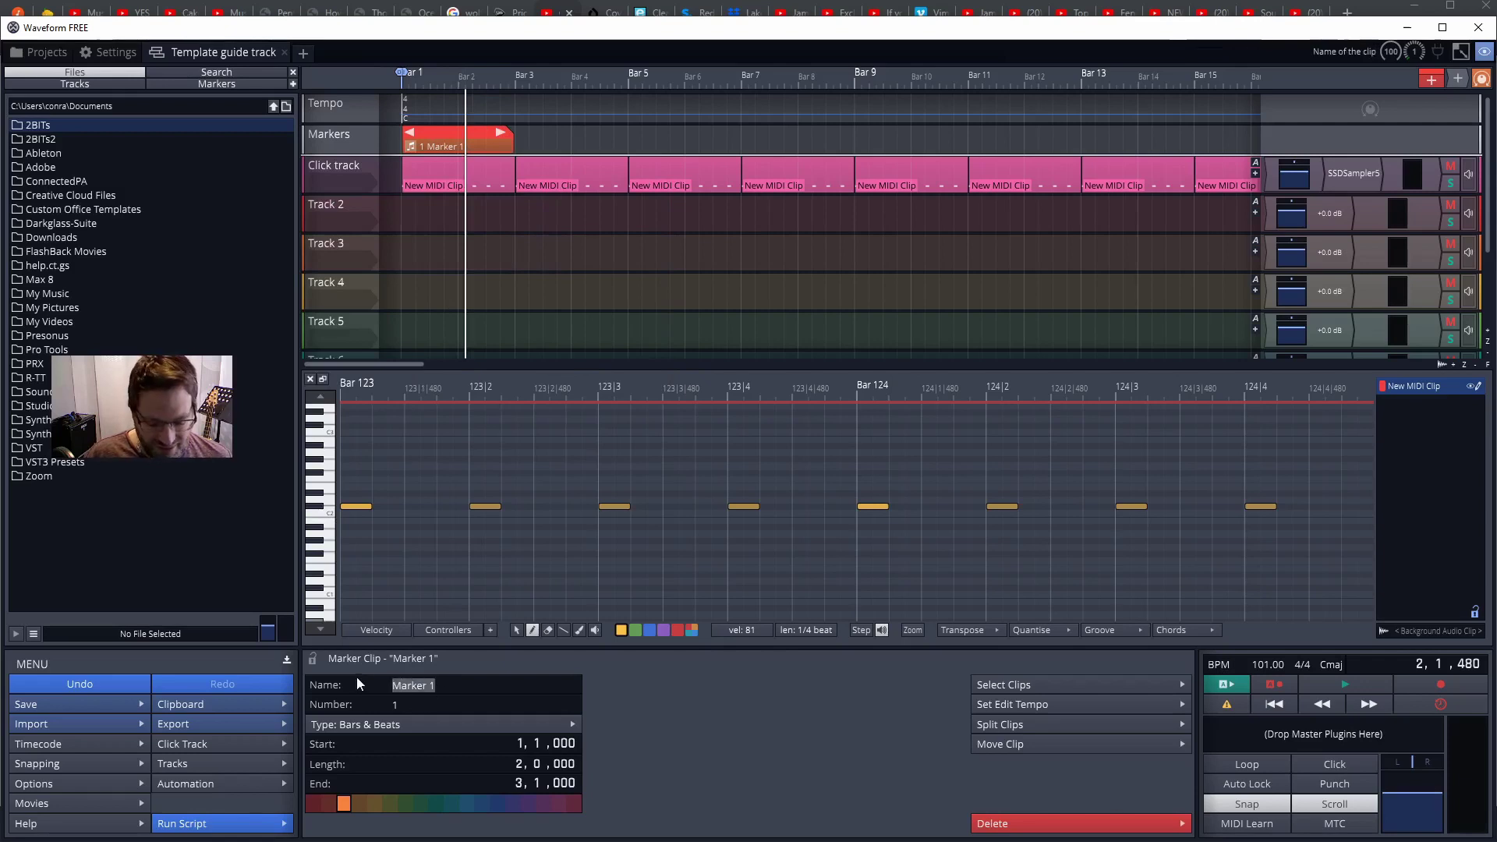
{"action": "type", "text": "Lead in"}
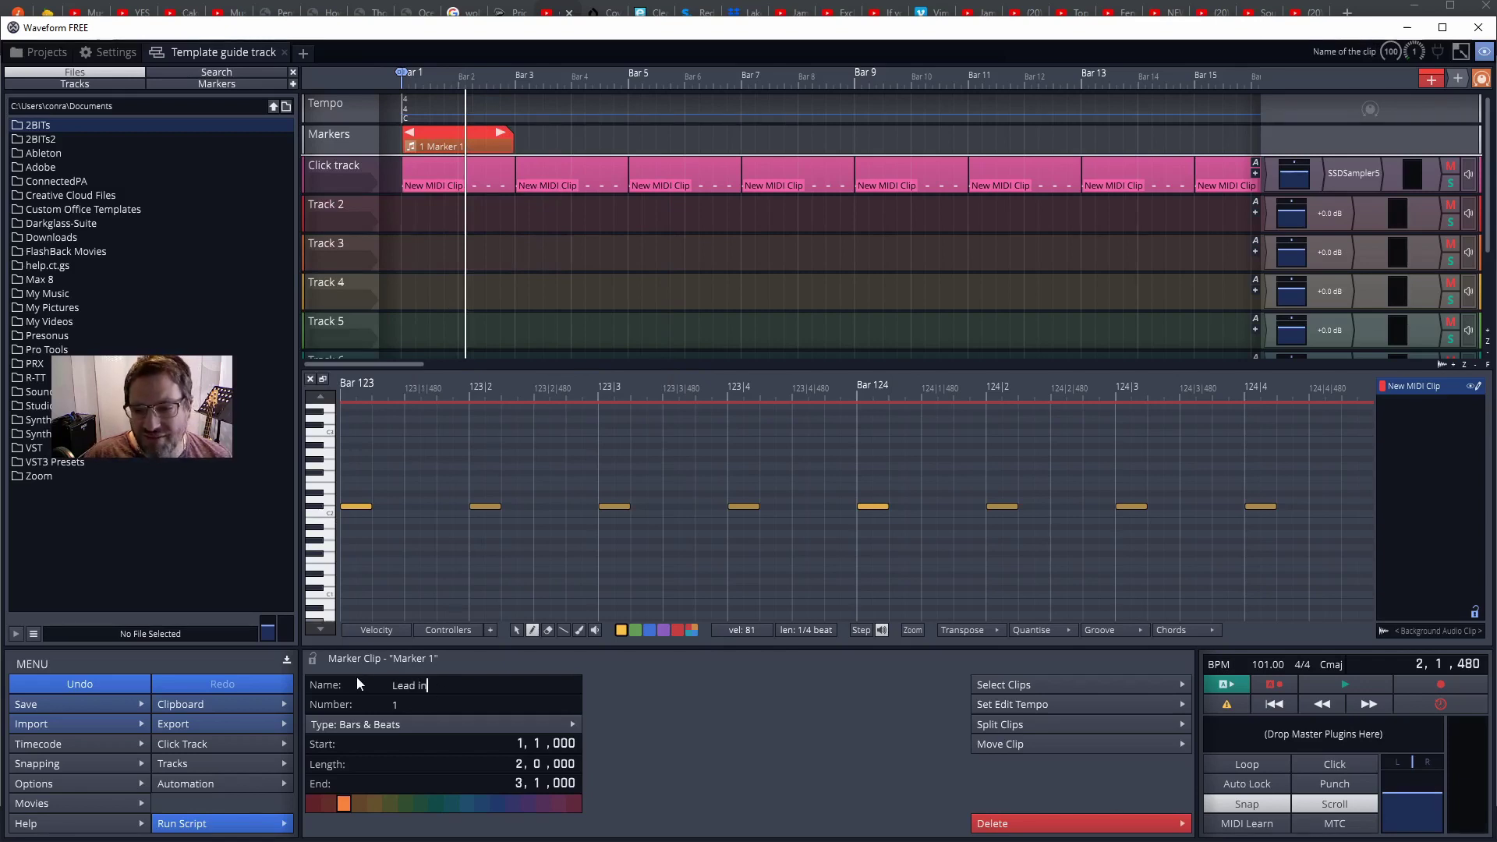
{"action": "key", "text": "Return"}
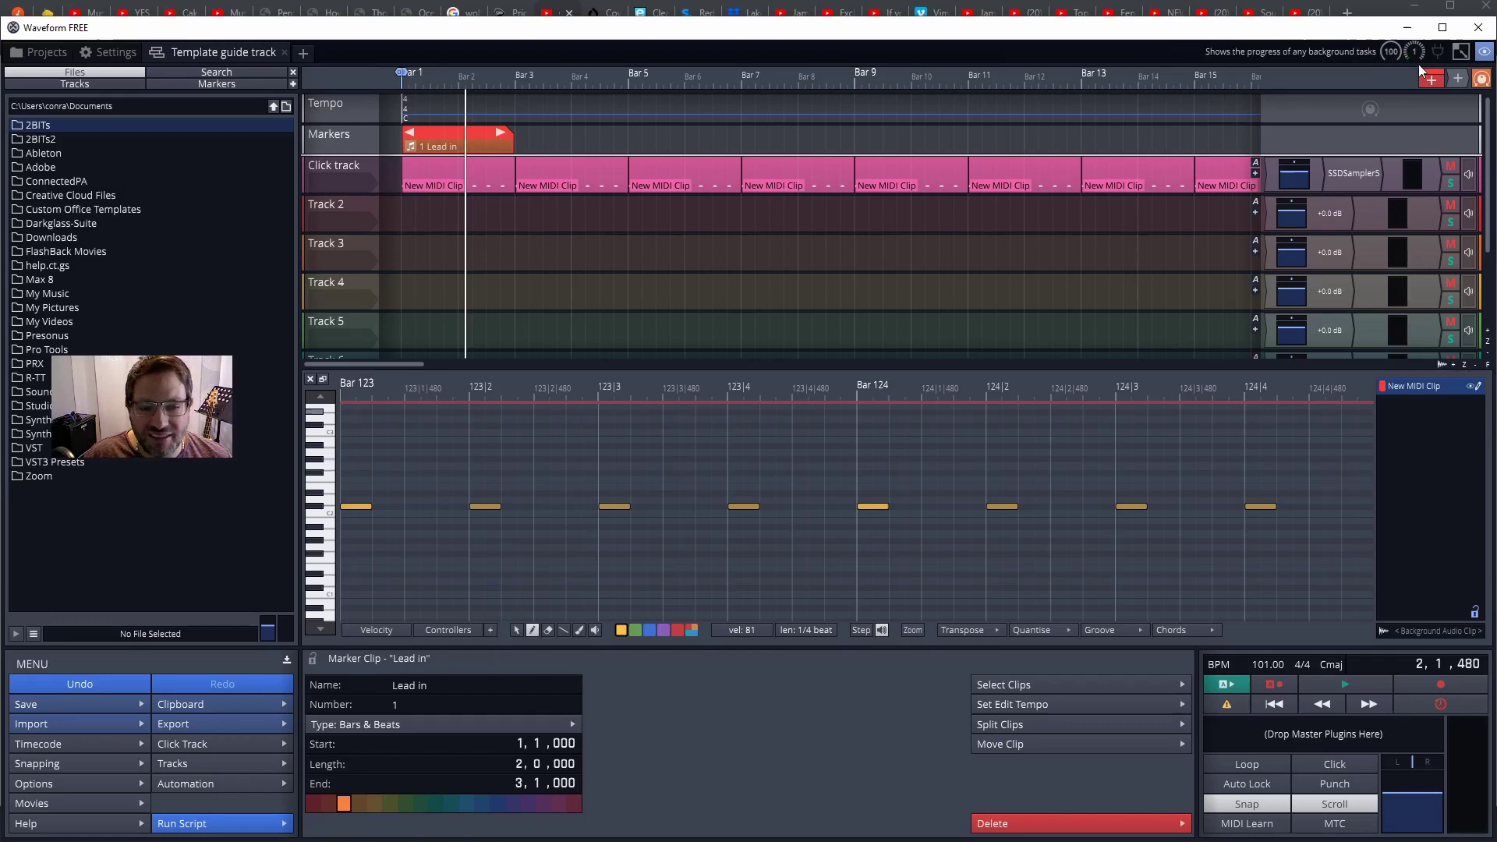
{"action": "left_click_drag", "start_coordinate": [1432, 75], "coordinate": [516, 148]}
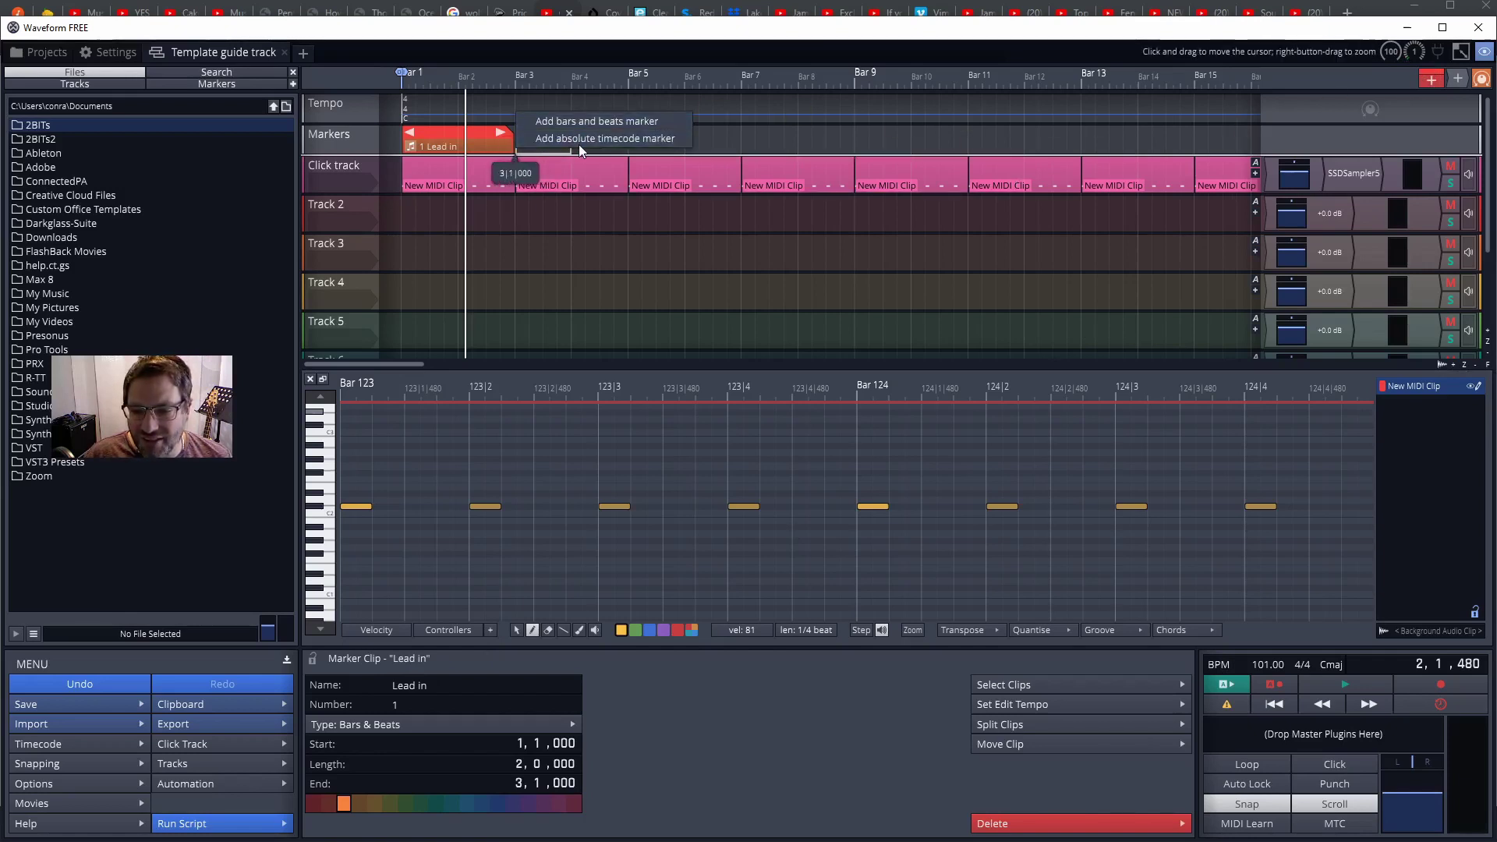
Step: Create a bars-and-beats marker at bar 3, stretch it to bar 7, and name it 'Intro'
{"action": "left_click", "coordinate": [558, 124]}
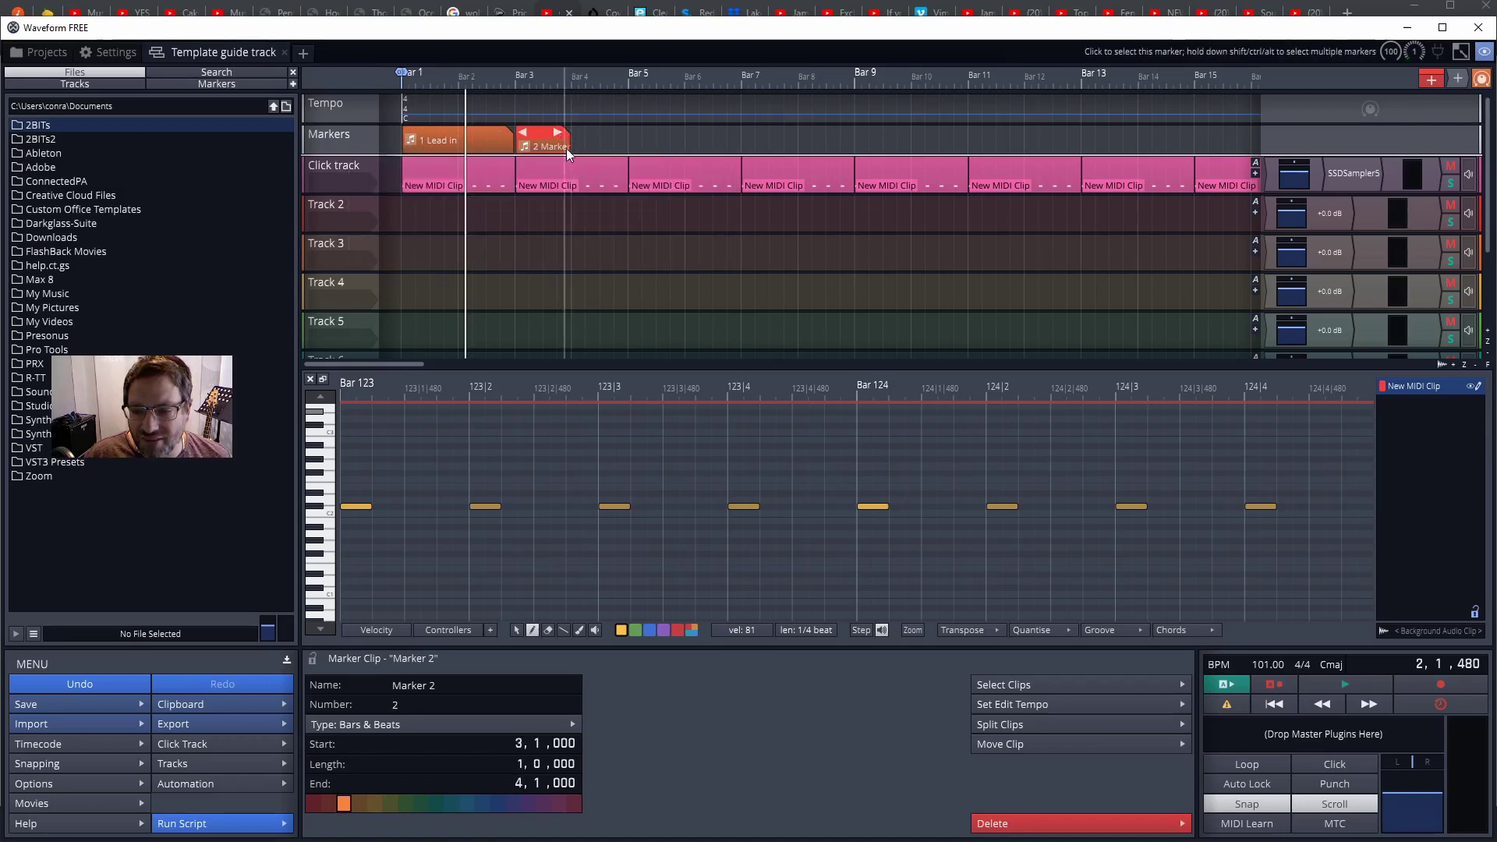
{"action": "mouse_move", "coordinate": [562, 134]}
{"action": "left_mouse_down"}
{"action": "mouse_move", "coordinate": [713, 117]}
{"action": "mouse_move", "coordinate": [681, 109]}
{"action": "mouse_move", "coordinate": [737, 116]}
{"action": "left_mouse_up"}
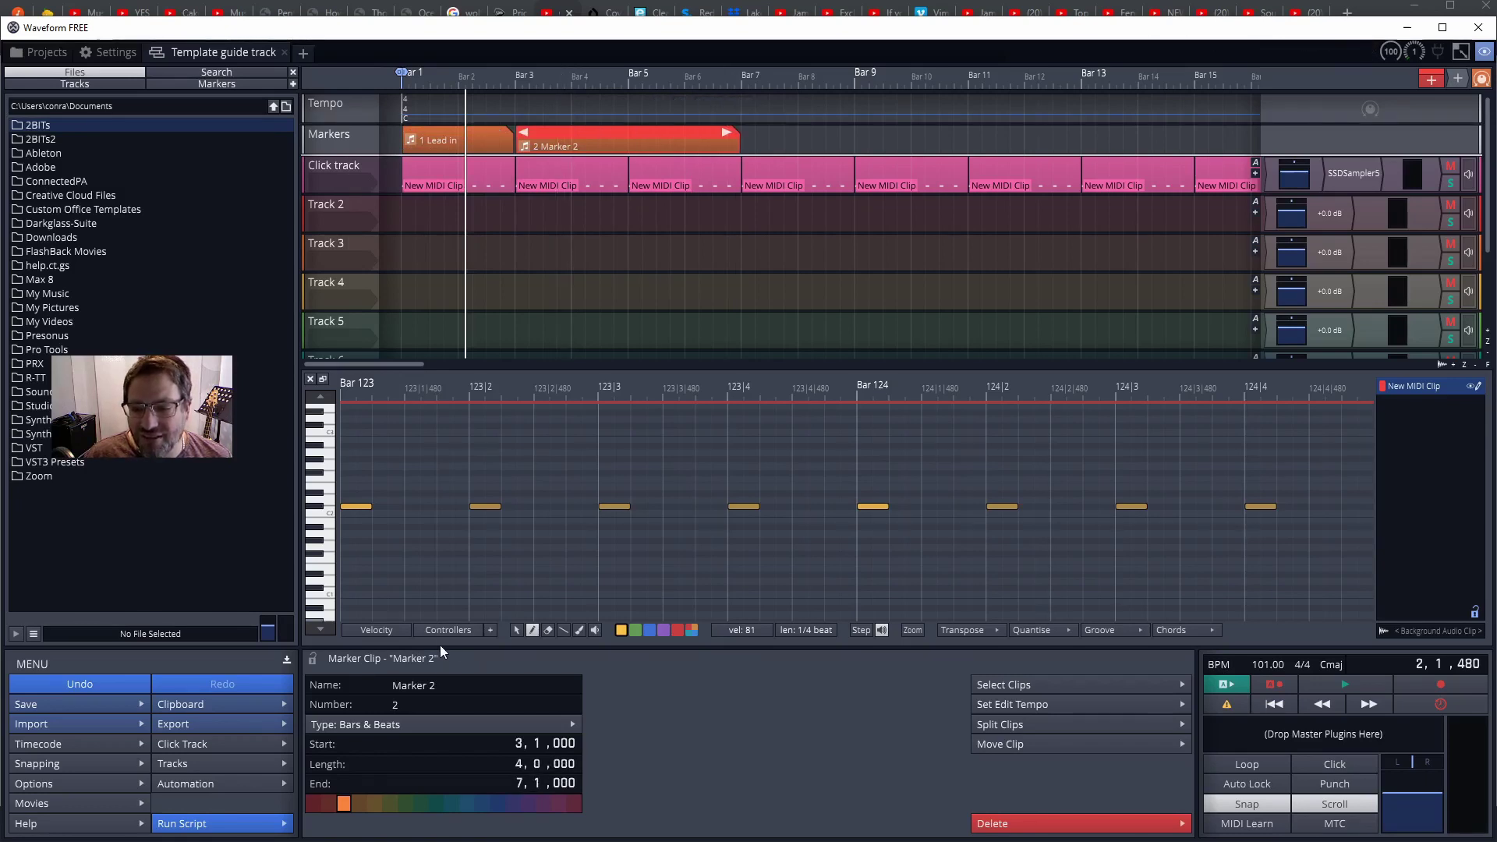
{"action": "left_click", "coordinate": [436, 683]}
{"action": "type", "text": "Int"}
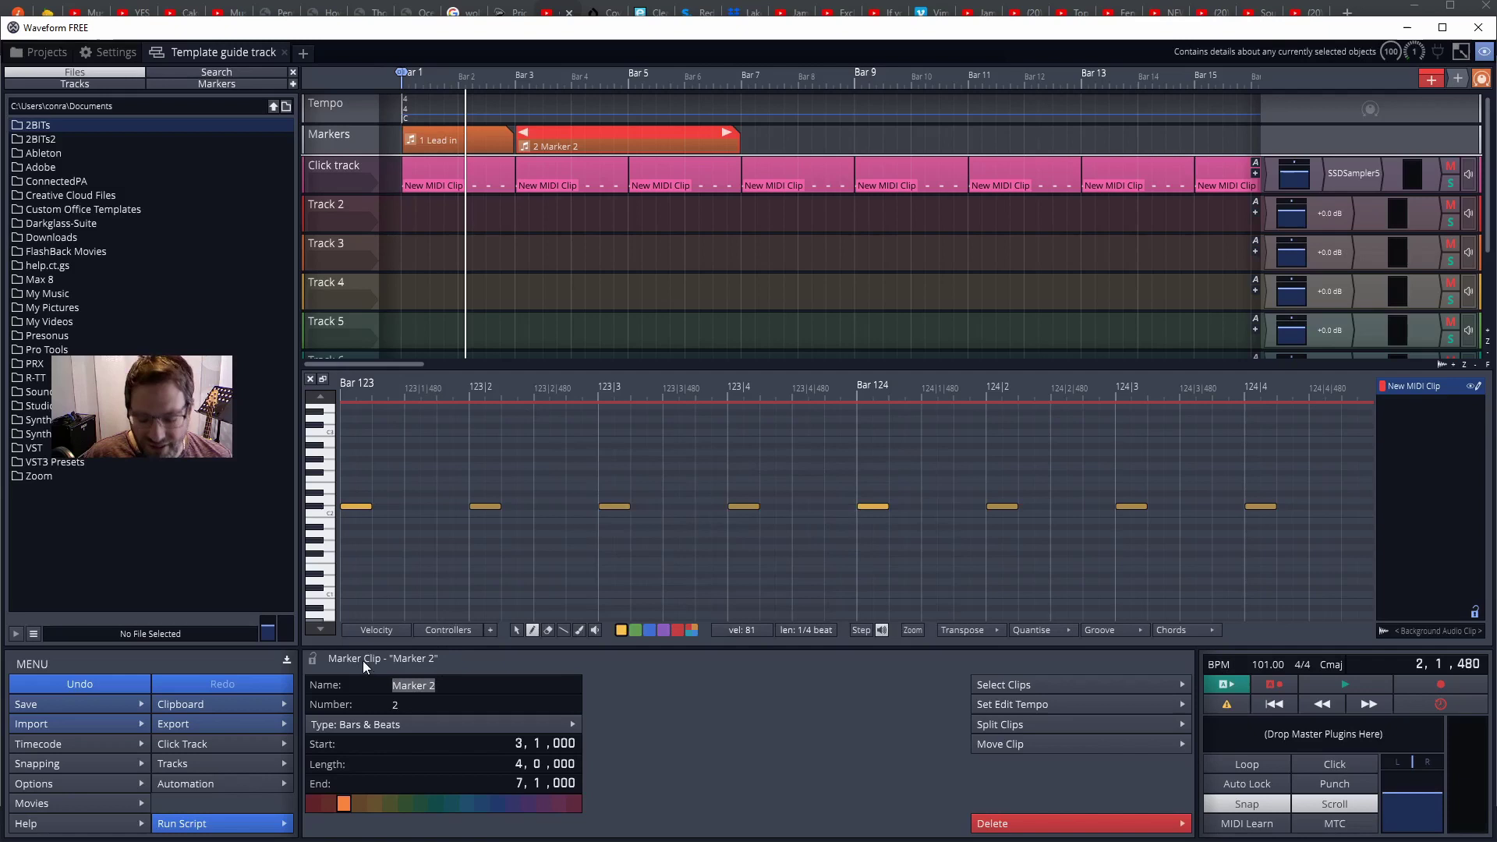
{"action": "type", "text": "ro"}
{"action": "key", "text": "Return"}
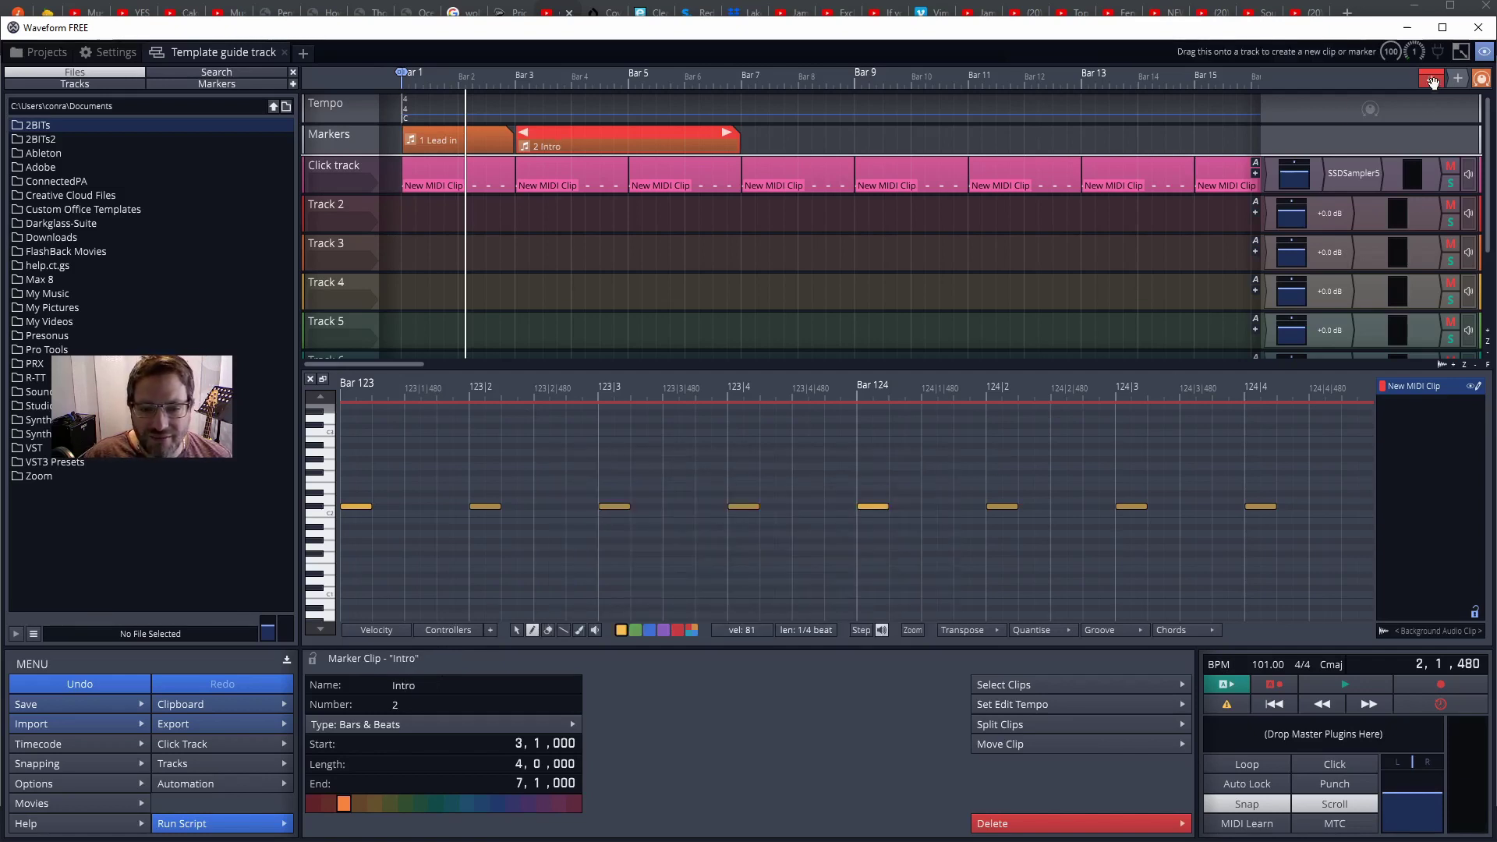
Step: Create a bars-and-beats marker from bar 7 to bar 15 and name it 'Verse 1'
{"action": "left_click", "coordinate": [744, 135]}
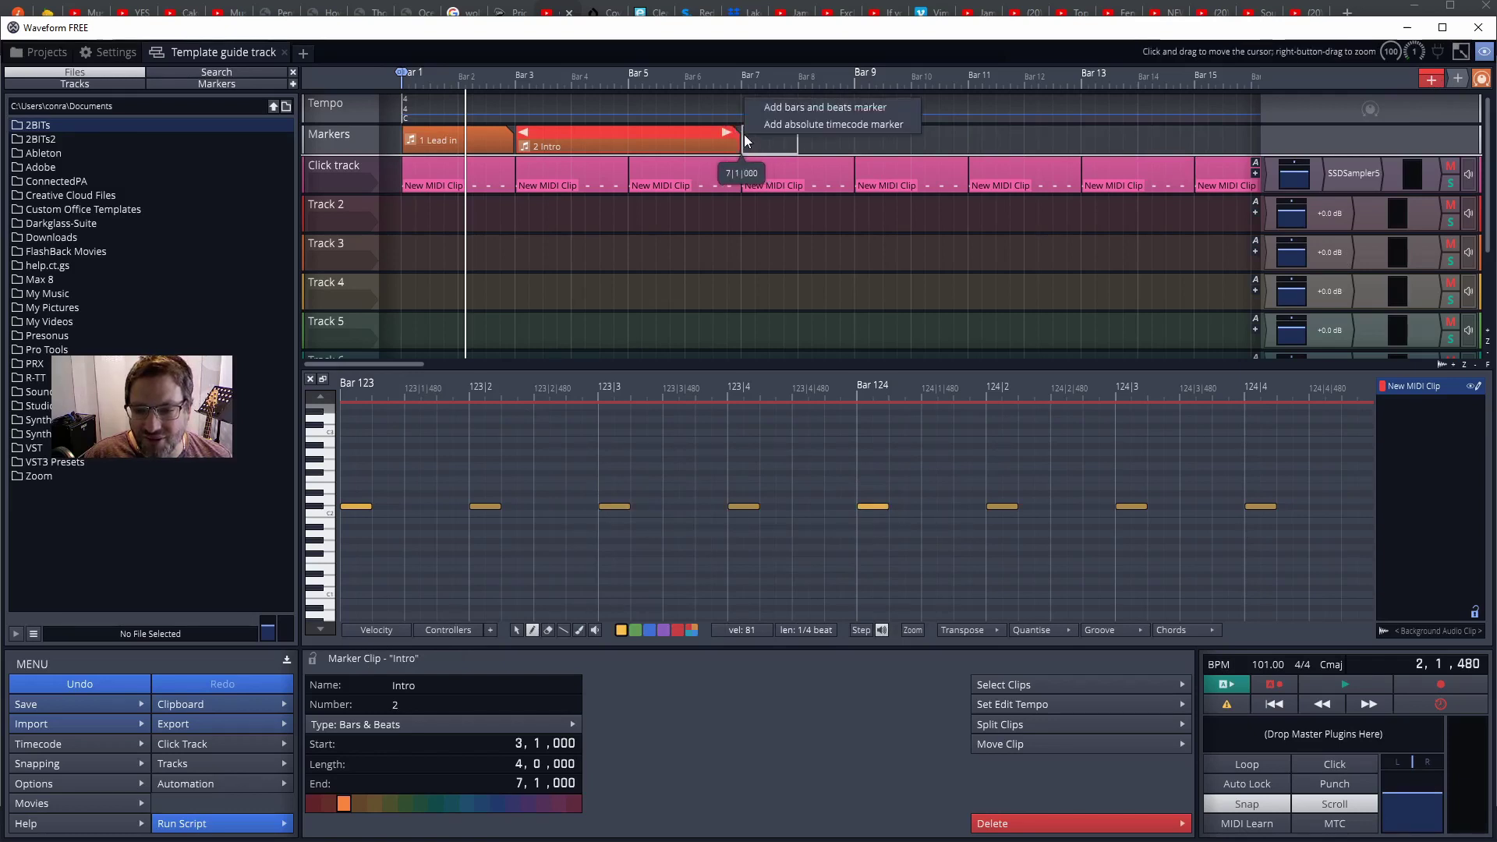
{"action": "left_click", "coordinate": [779, 109]}
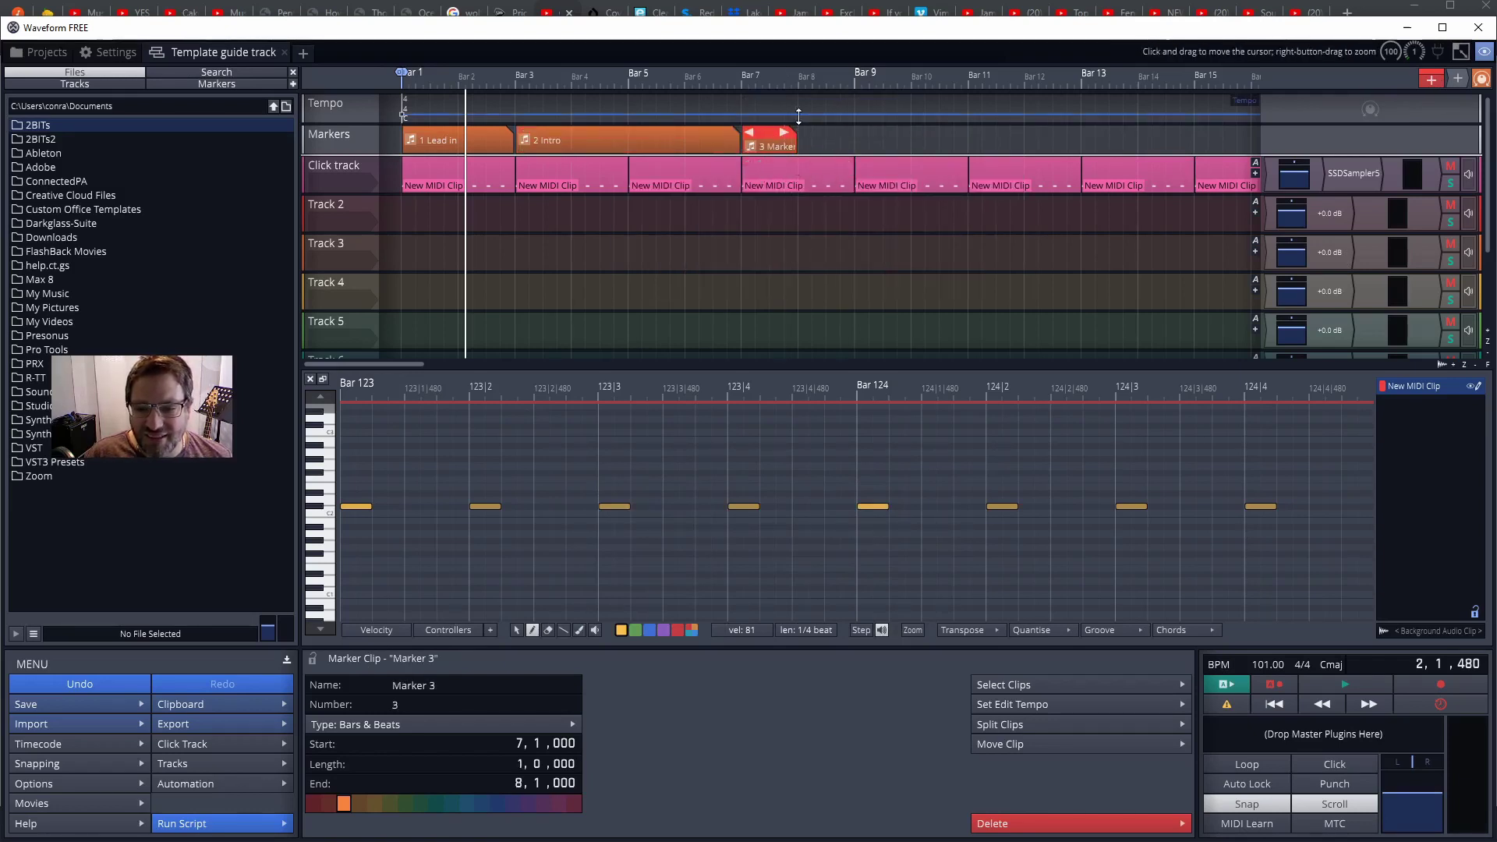
{"action": "mouse_move", "coordinate": [785, 133]}
{"action": "left_mouse_down"}
{"action": "mouse_move", "coordinate": [1035, 134]}
{"action": "mouse_move", "coordinate": [804, 141]}
{"action": "left_mouse_up"}
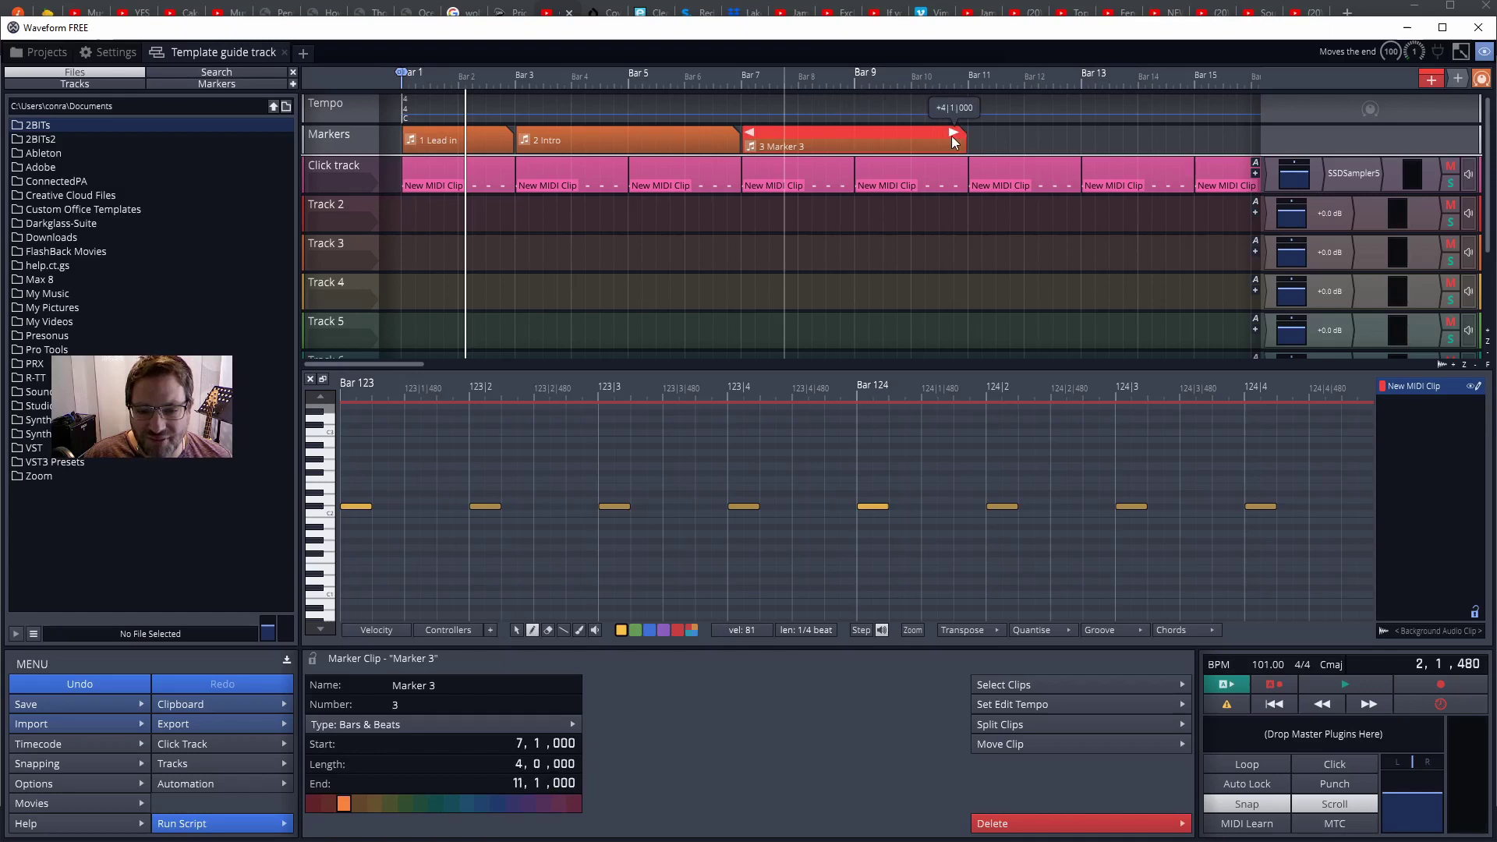
{"action": "left_click_drag", "start_coordinate": [953, 136], "coordinate": [1104, 127]}
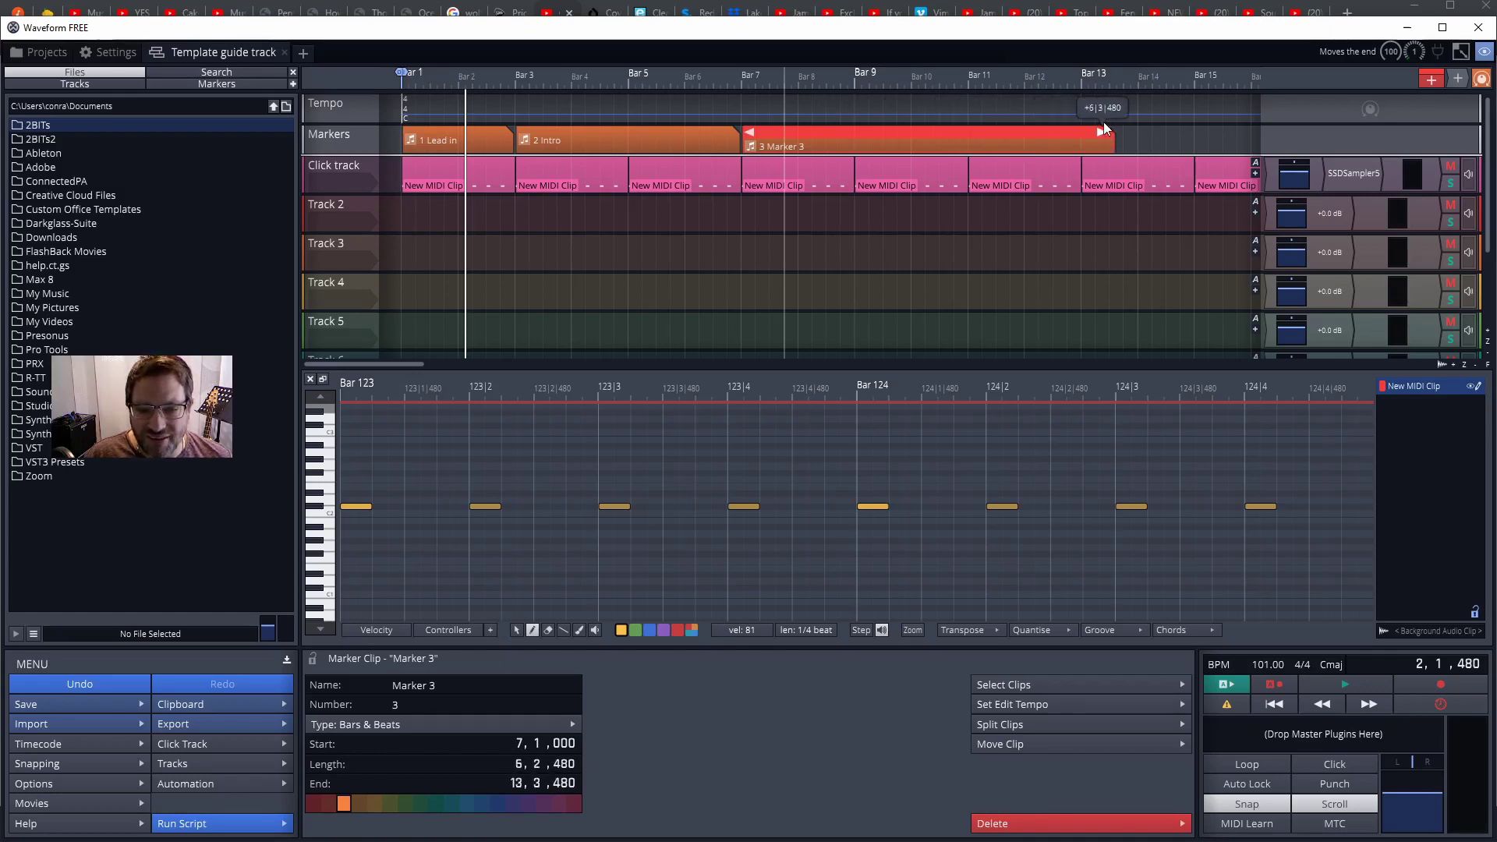
{"action": "left_click_drag", "start_coordinate": [1242, 119], "coordinate": [1173, 109]}
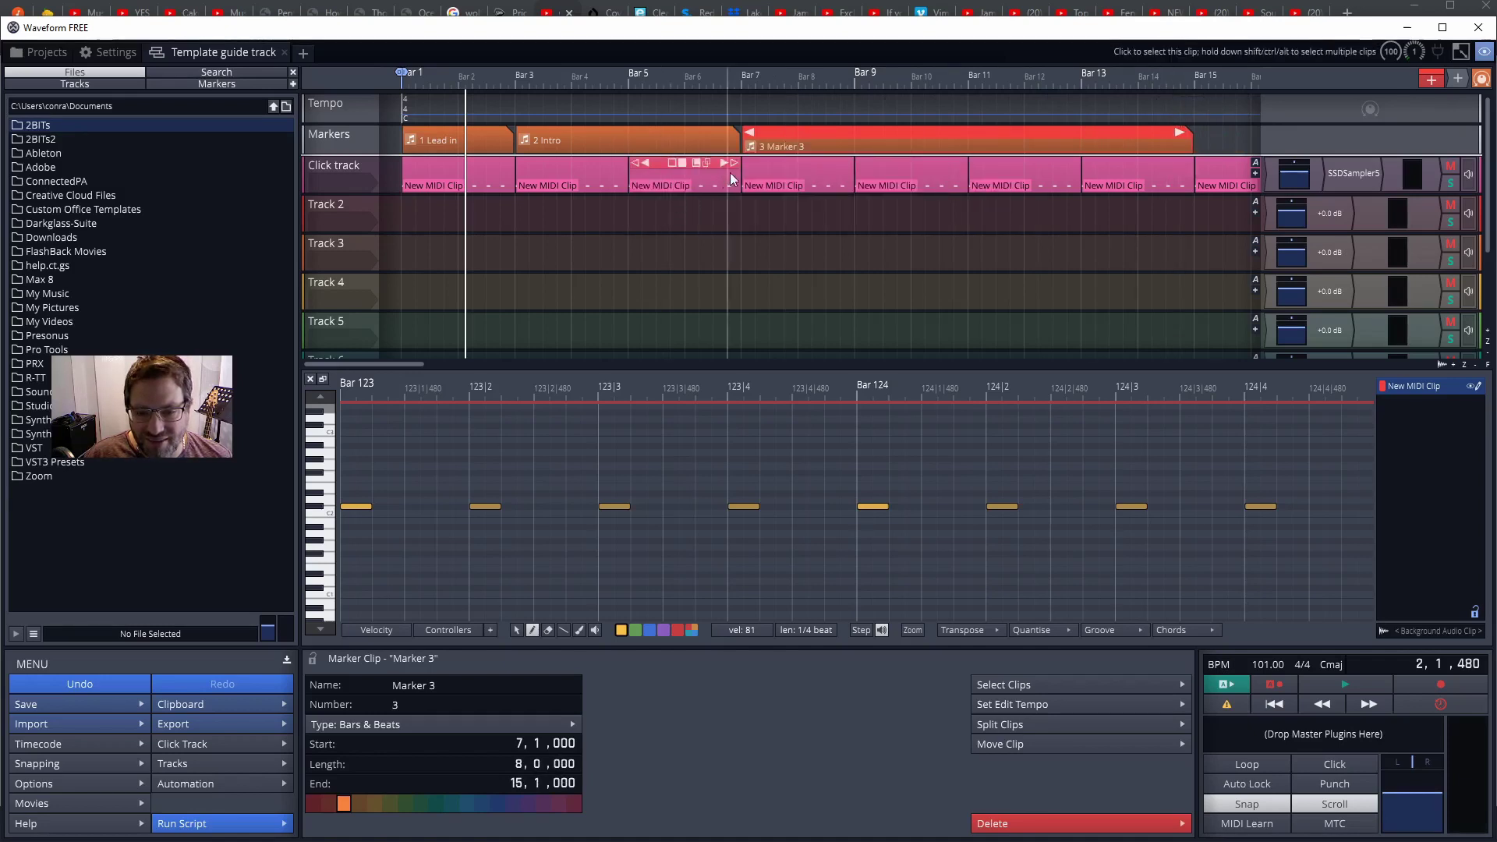
{"action": "left_click", "coordinate": [782, 141]}
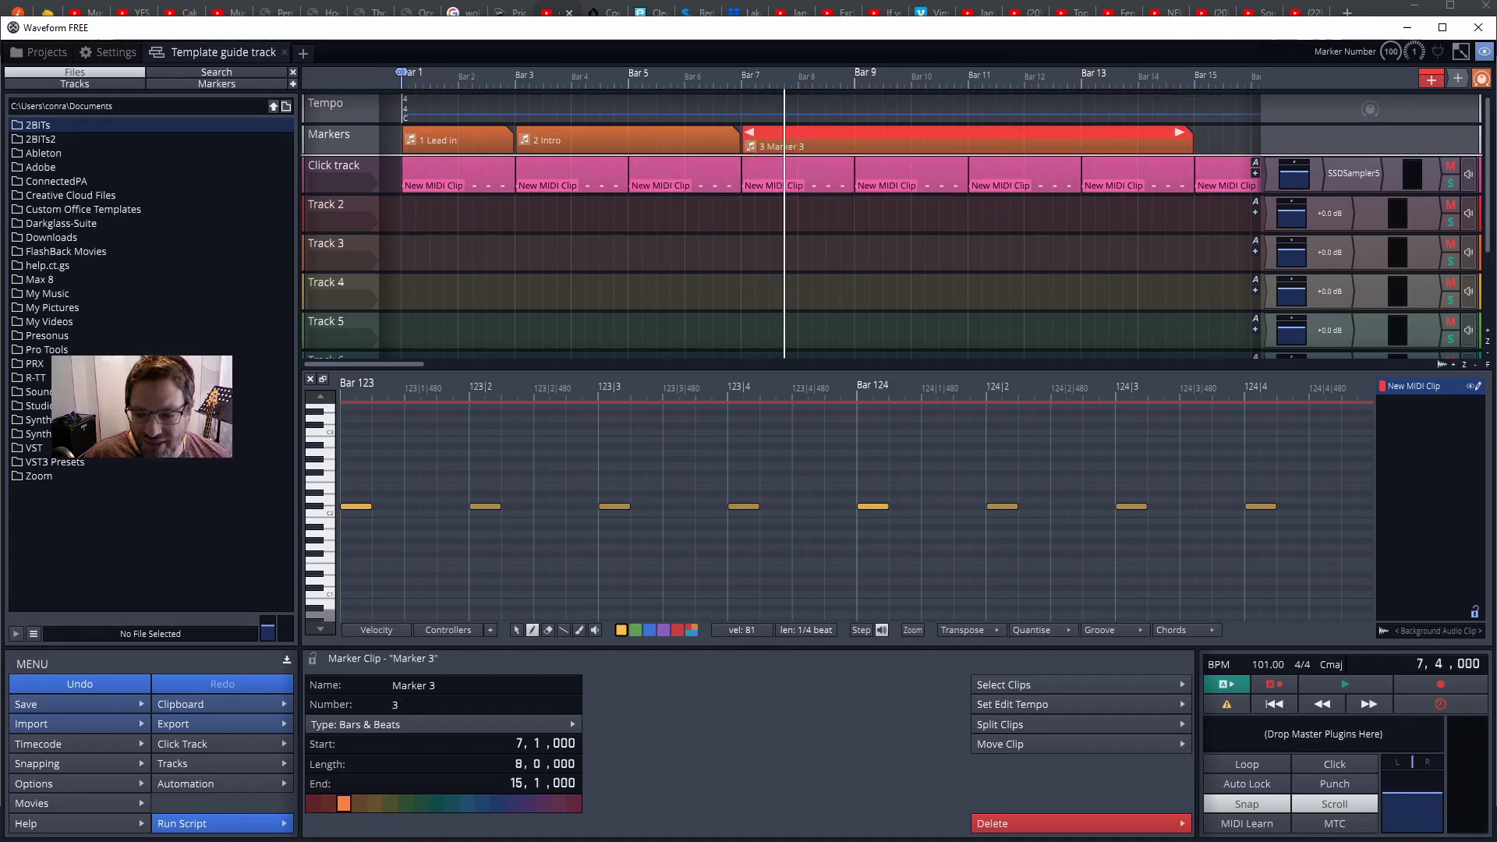
{"action": "left_click", "coordinate": [407, 684]}
{"action": "mouse_move", "coordinate": [372, 659]}
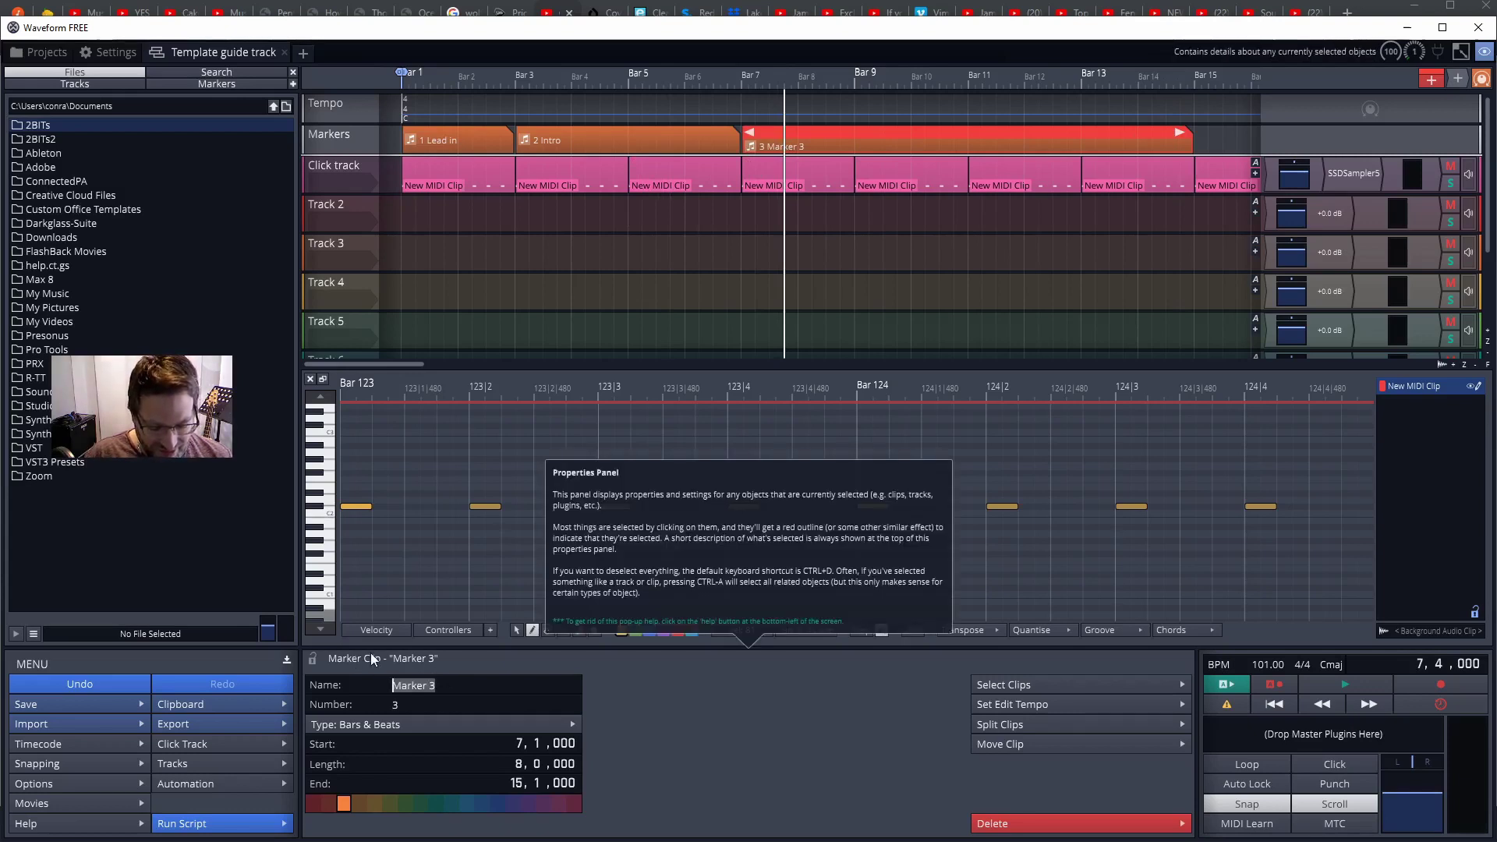
{"action": "type", "text": "Verse 1"}
{"action": "key", "text": "Return"}
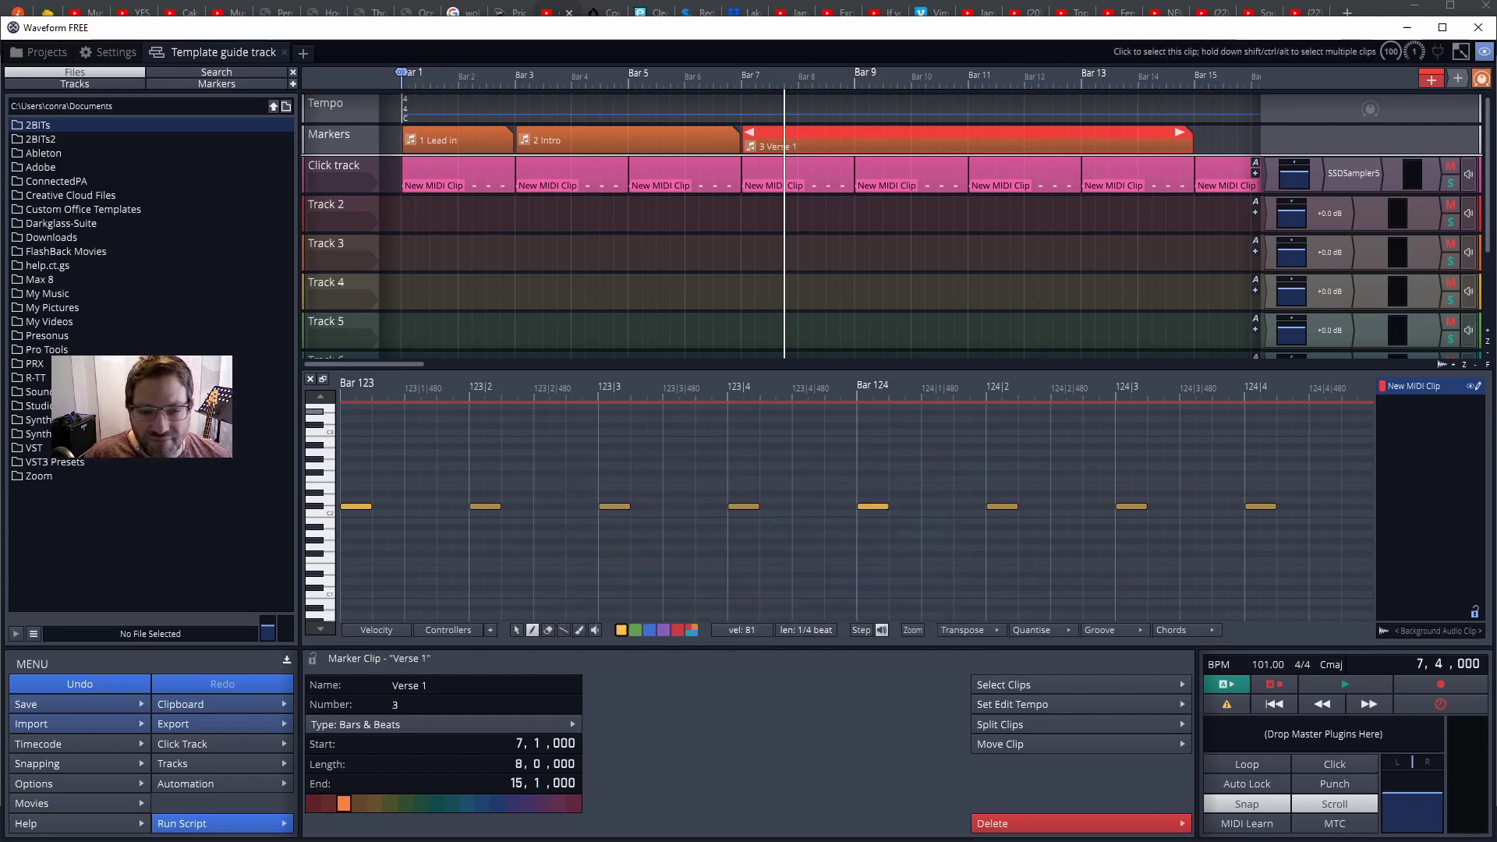
{"action": "mouse_move", "coordinate": [1442, 78]}
{"action": "left_mouse_down"}
{"action": "mouse_move", "coordinate": [1220, 175]}
{"action": "mouse_move", "coordinate": [1201, 119]}
{"action": "left_mouse_up"}
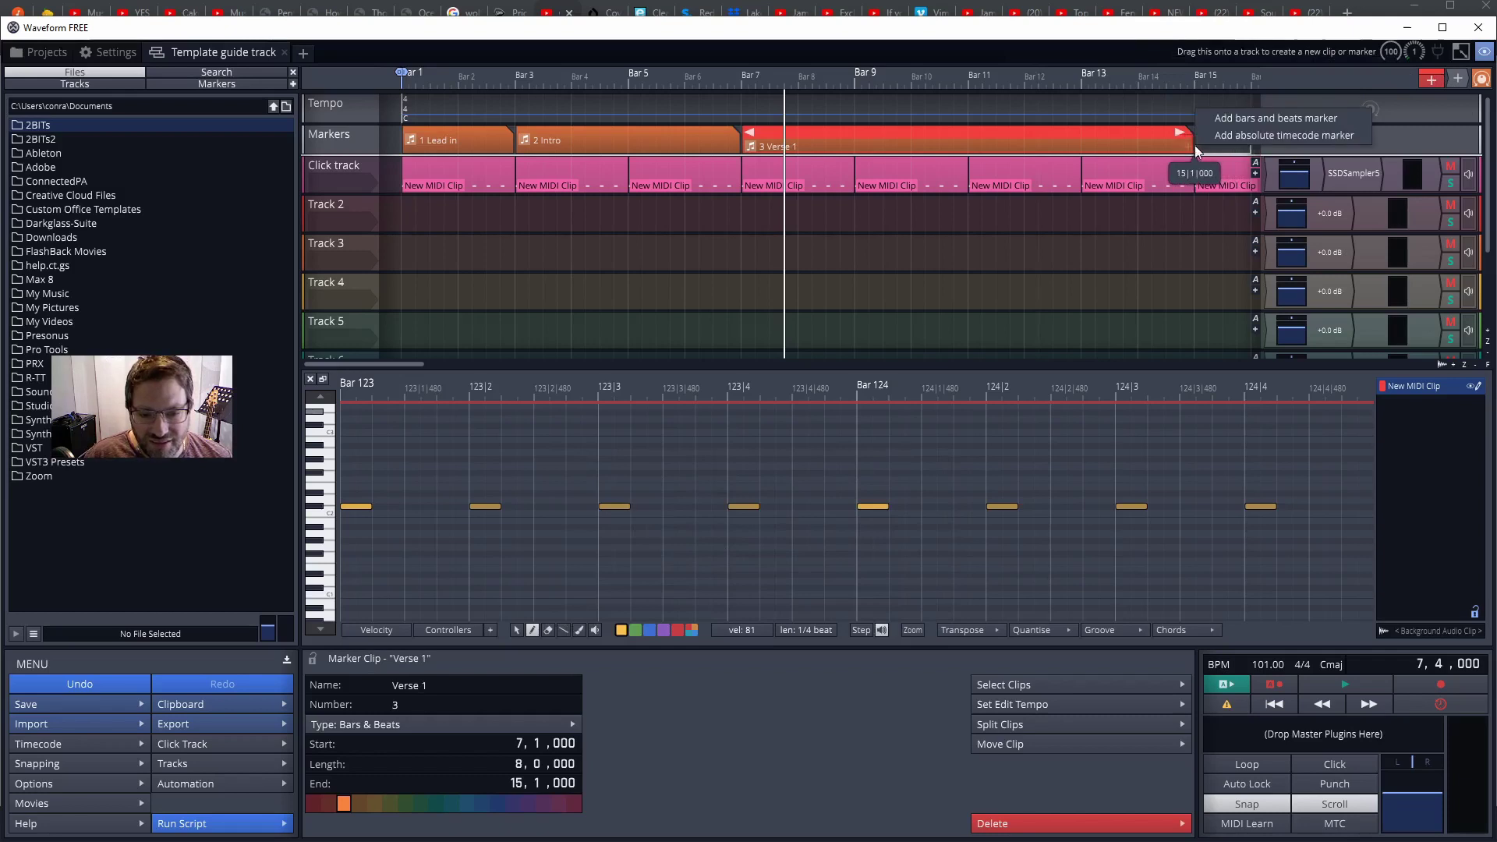
Step: Create the Chorus 1 bars-and-beats marker at bar 15 and set its End to bar 24
{"action": "left_click", "coordinate": [1210, 118]}
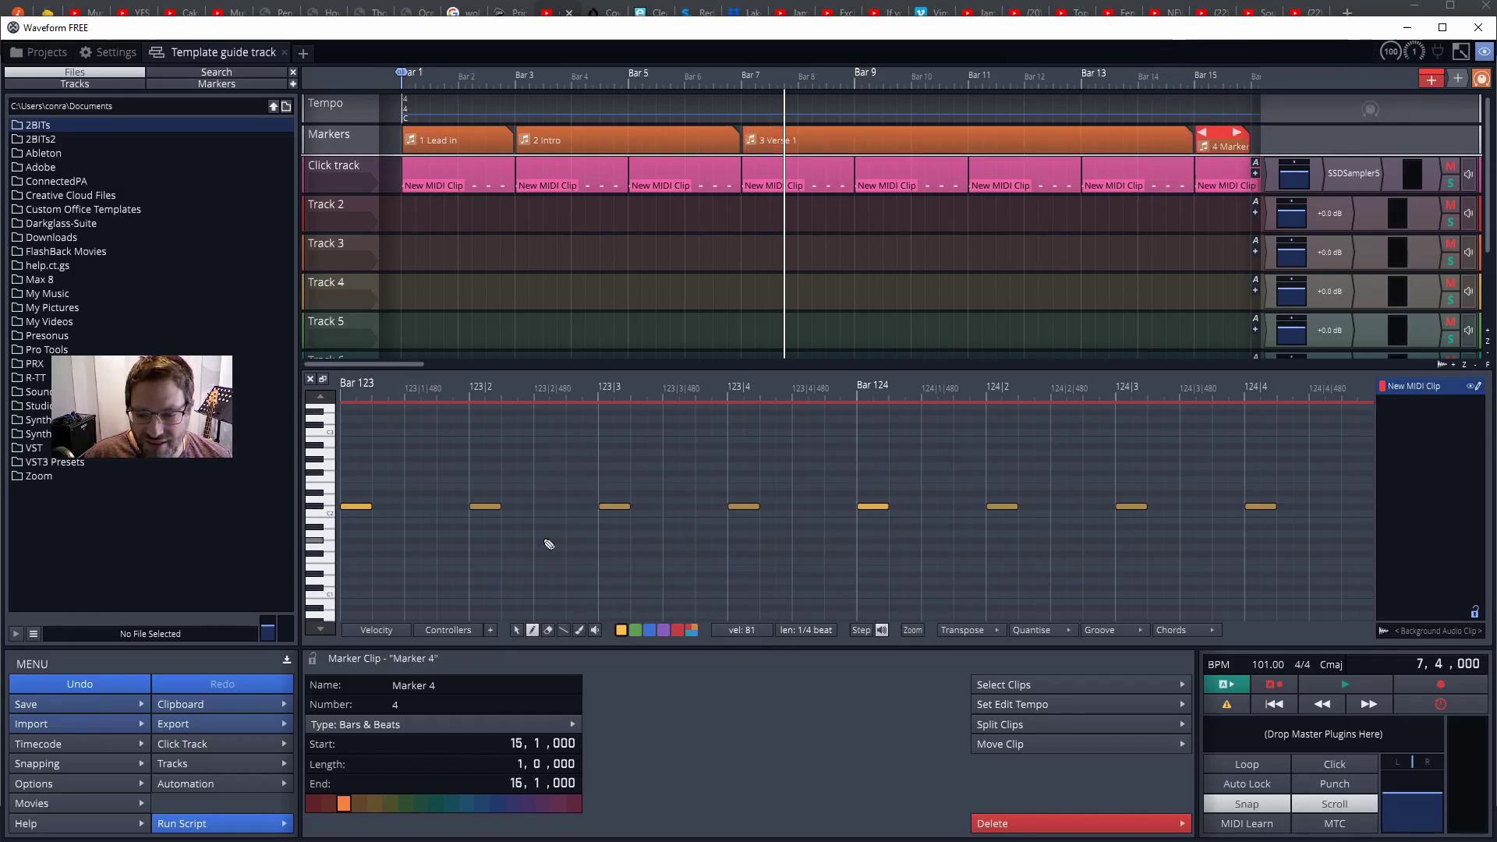
{"action": "left_click", "coordinate": [518, 783]}
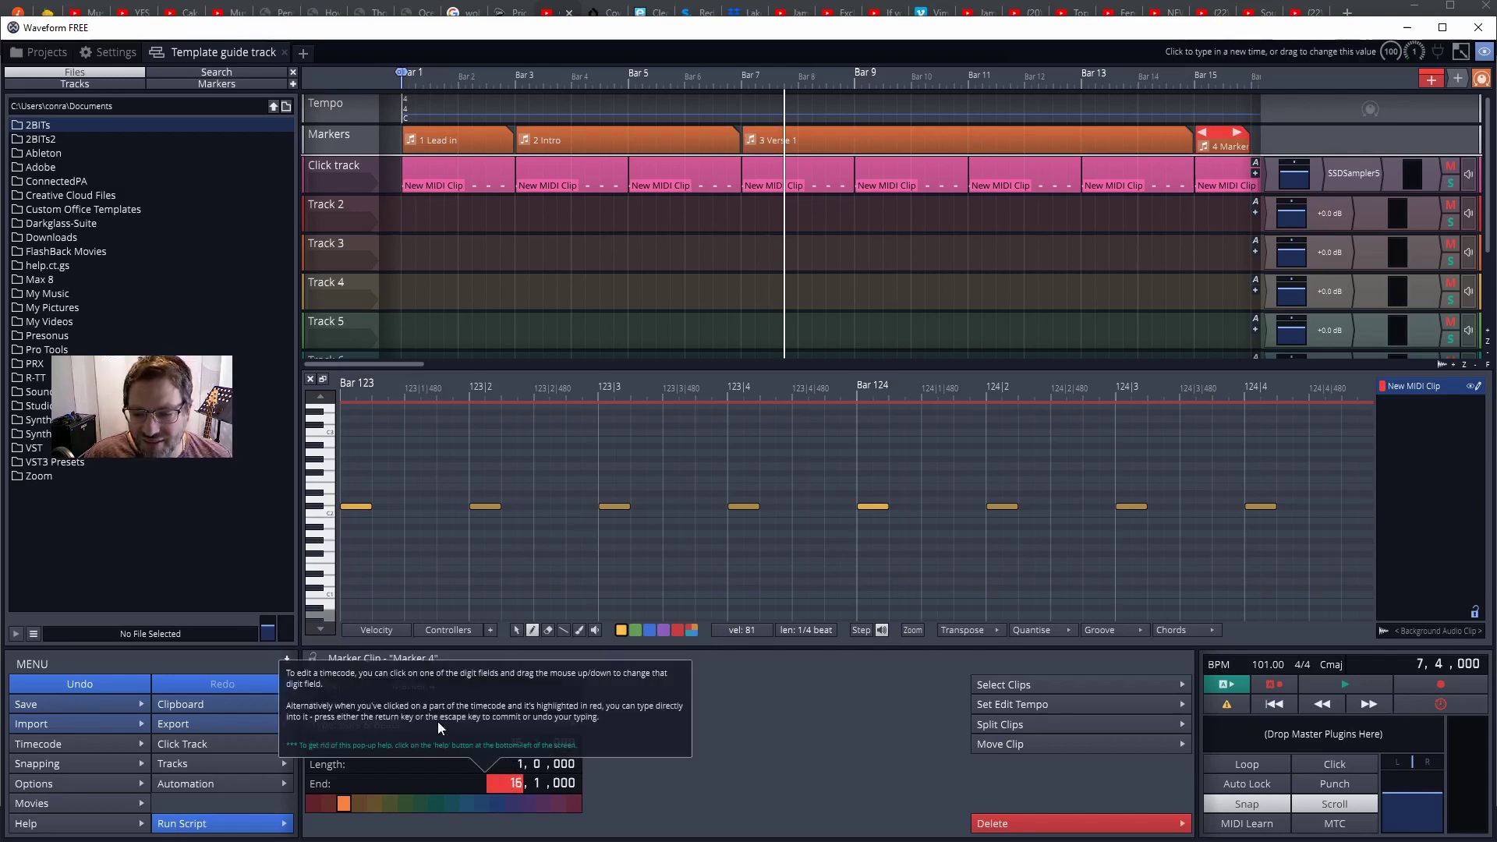
{"action": "left_click", "coordinate": [406, 686]}
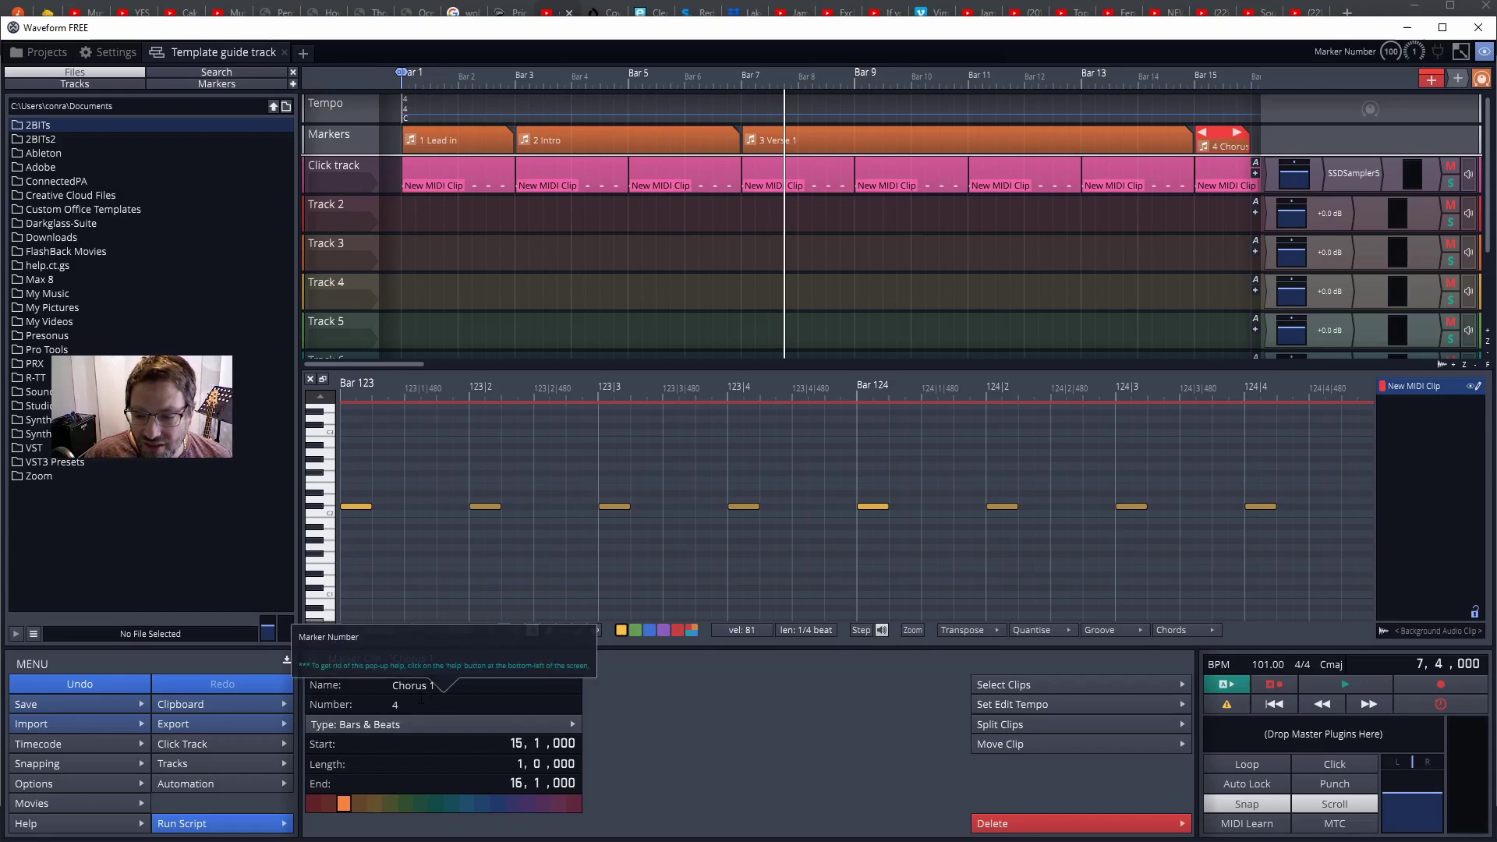
{"action": "left_click", "coordinate": [436, 704]}
{"action": "left_click", "coordinate": [507, 786]}
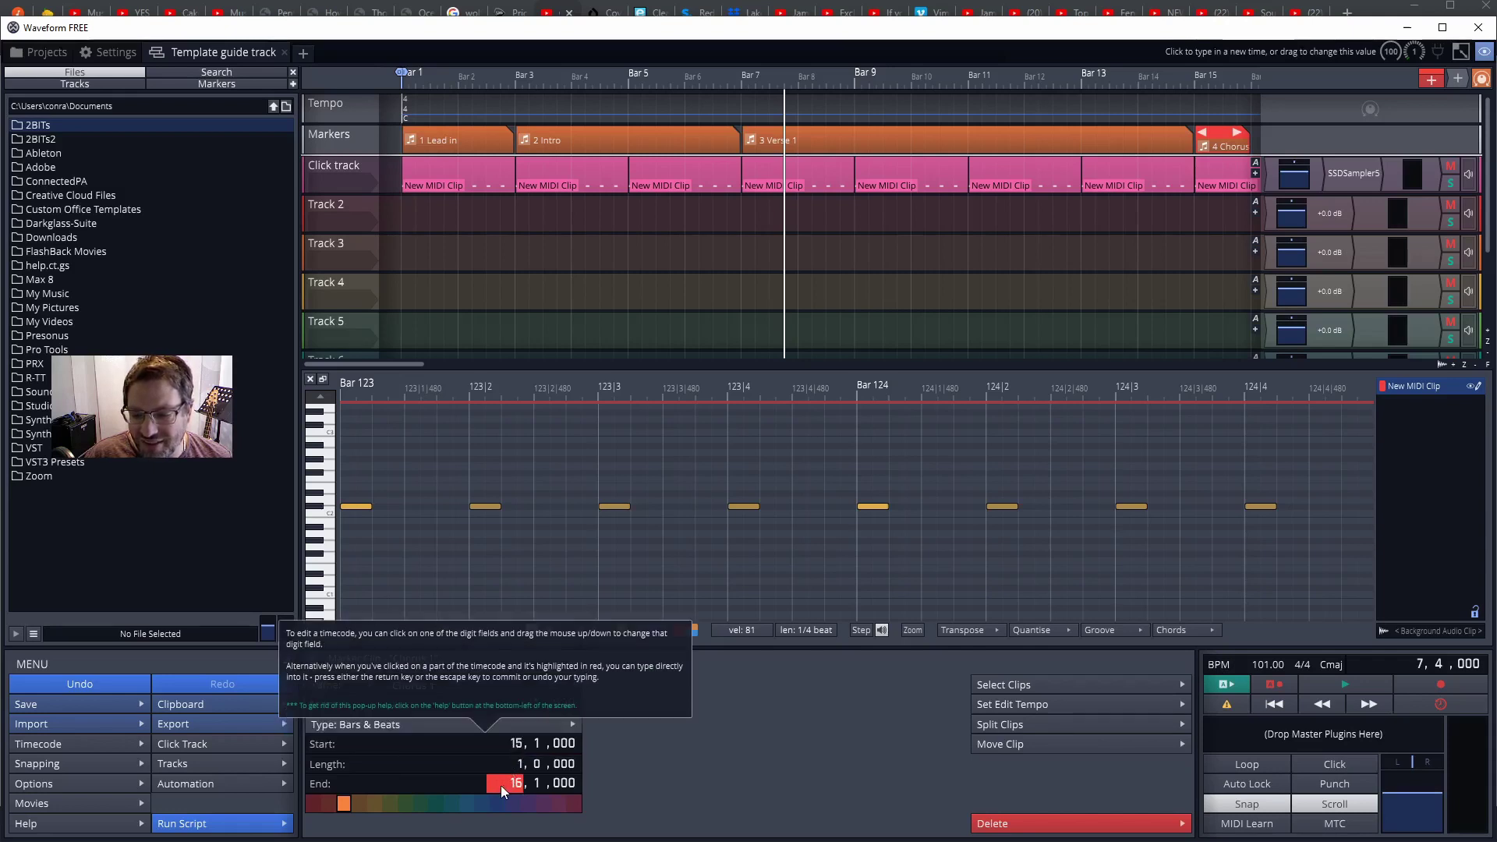
{"action": "type", "text": "24"}
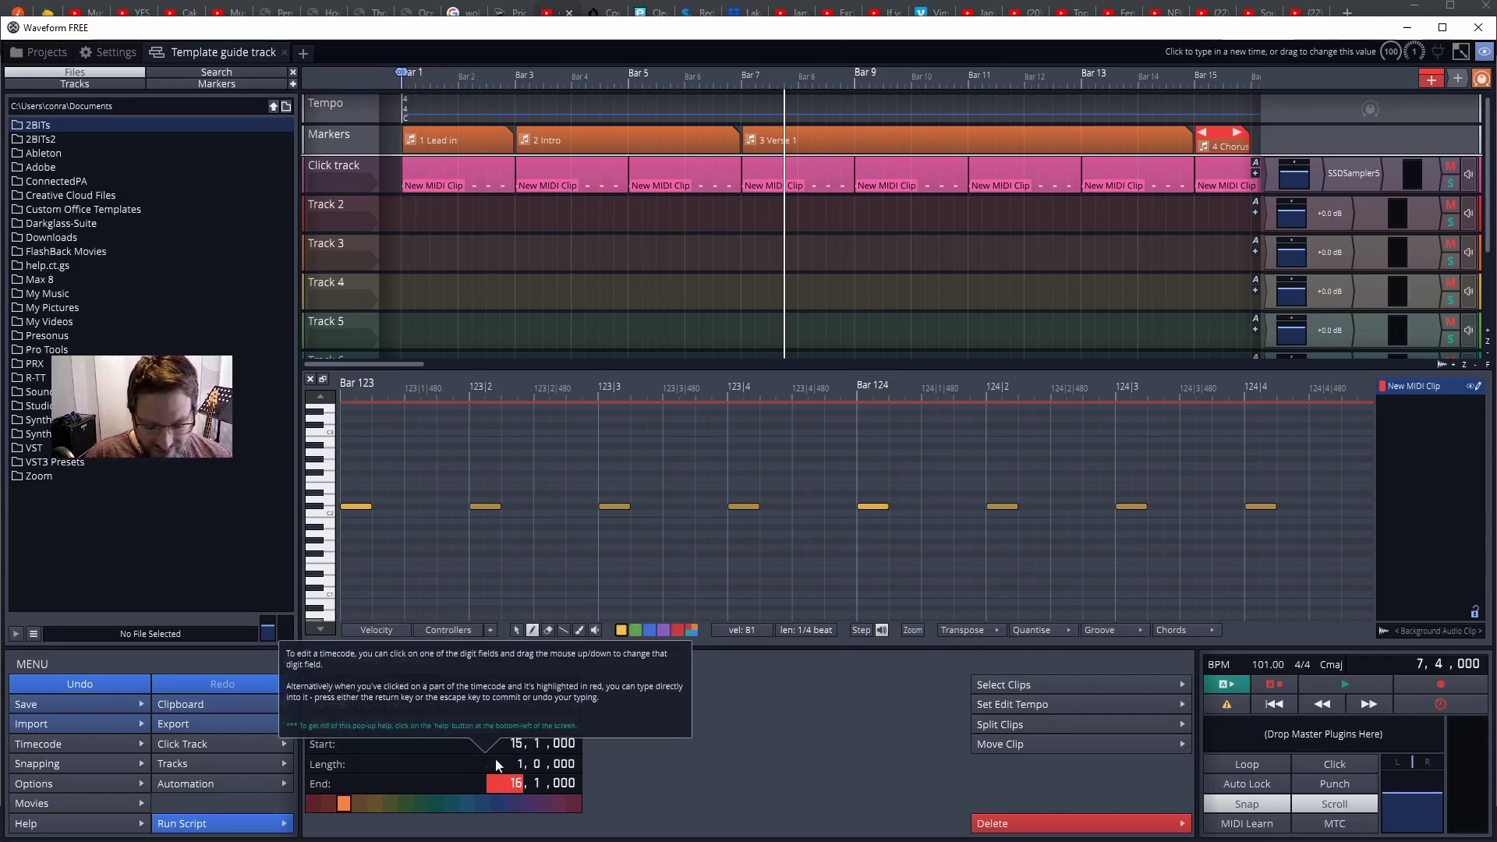
{"action": "key", "text": "Return"}
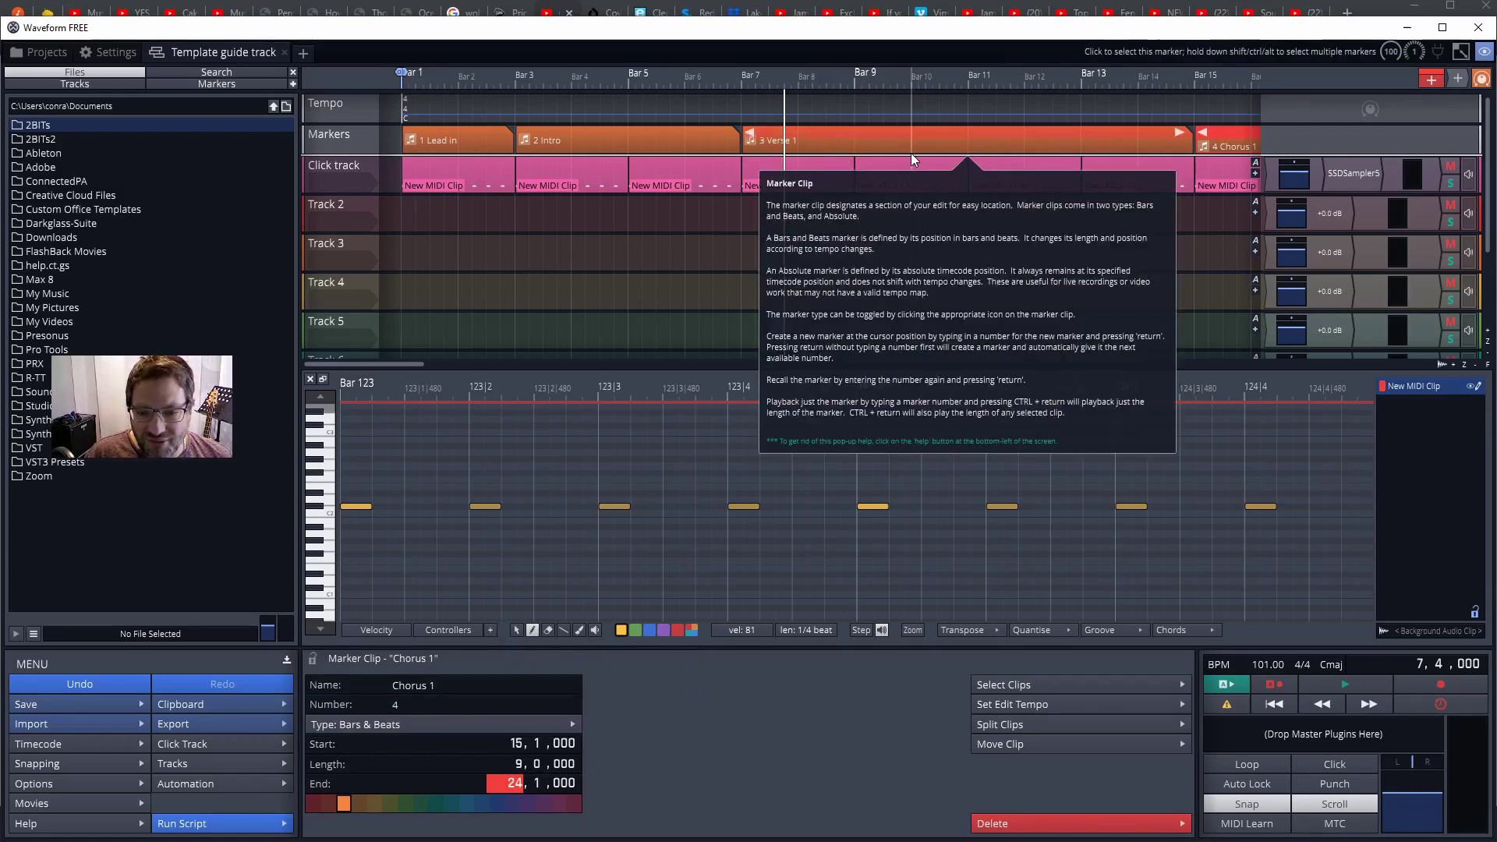
{"action": "scroll", "coordinate": [858, 195], "scroll_direction": "down", "scroll_amount": 2}
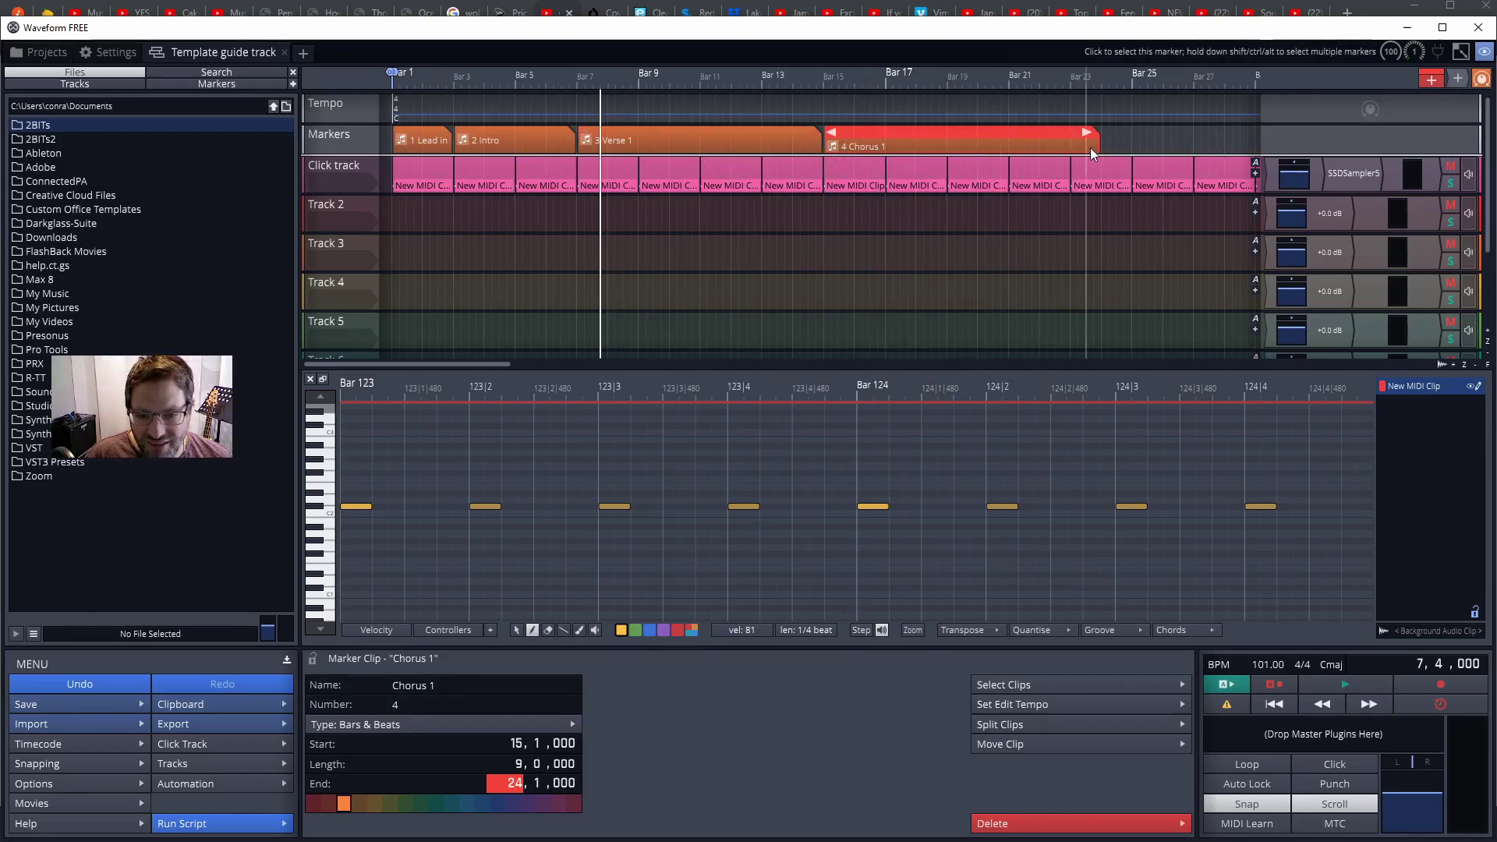
{"action": "mouse_move", "coordinate": [1100, 152]}
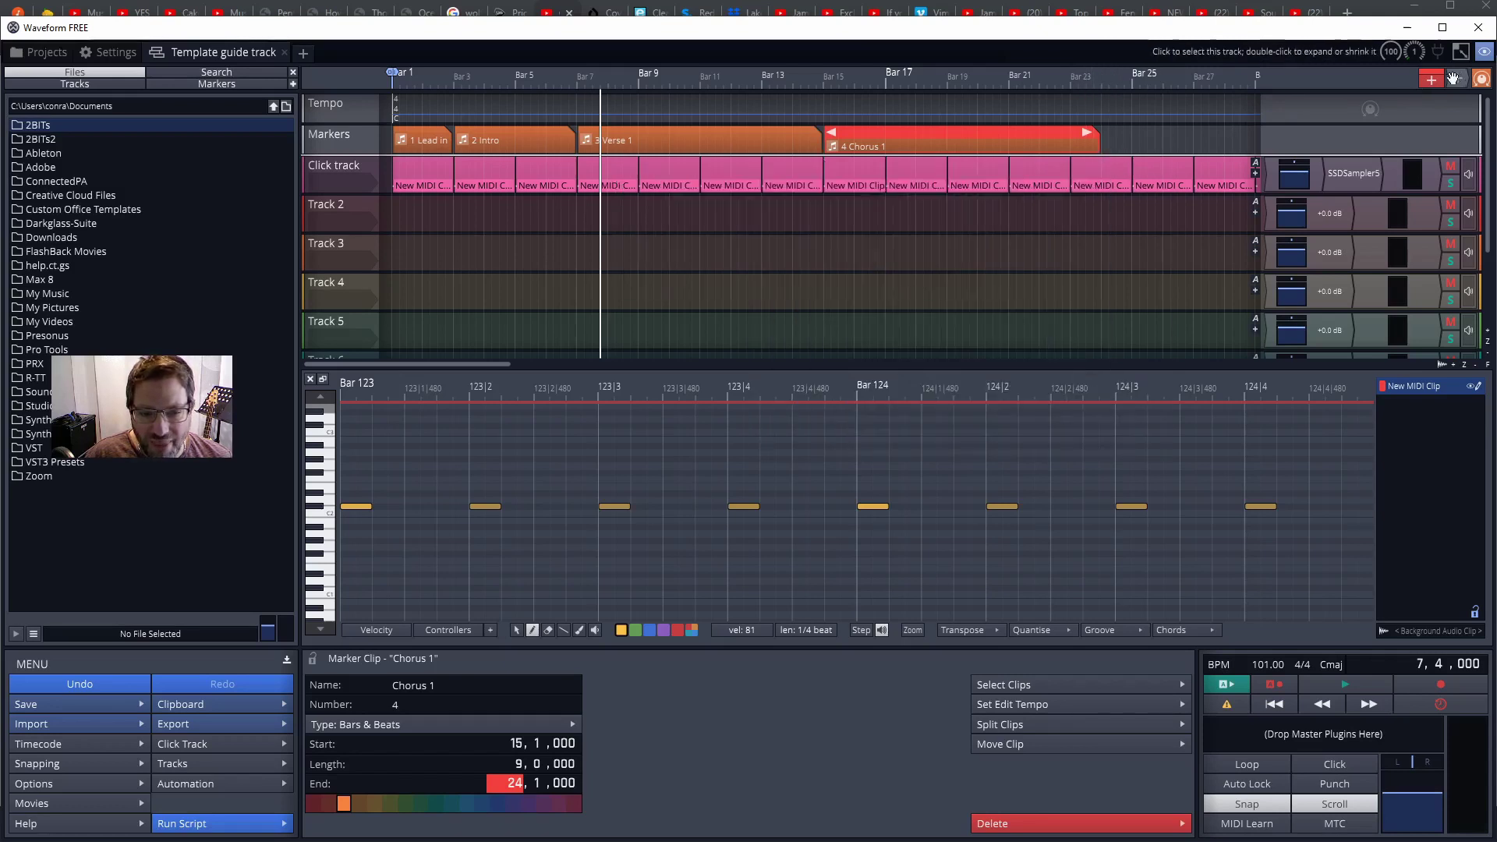
Step: Add a bars-and-beats marker after Chorus 1, name it 'Fill', and extend it to bar 27
{"action": "mouse_move", "coordinate": [1432, 79]}
{"action": "left_mouse_down"}
{"action": "mouse_move", "coordinate": [1105, 121]}
{"action": "mouse_move", "coordinate": [1105, 136]}
{"action": "left_mouse_up"}
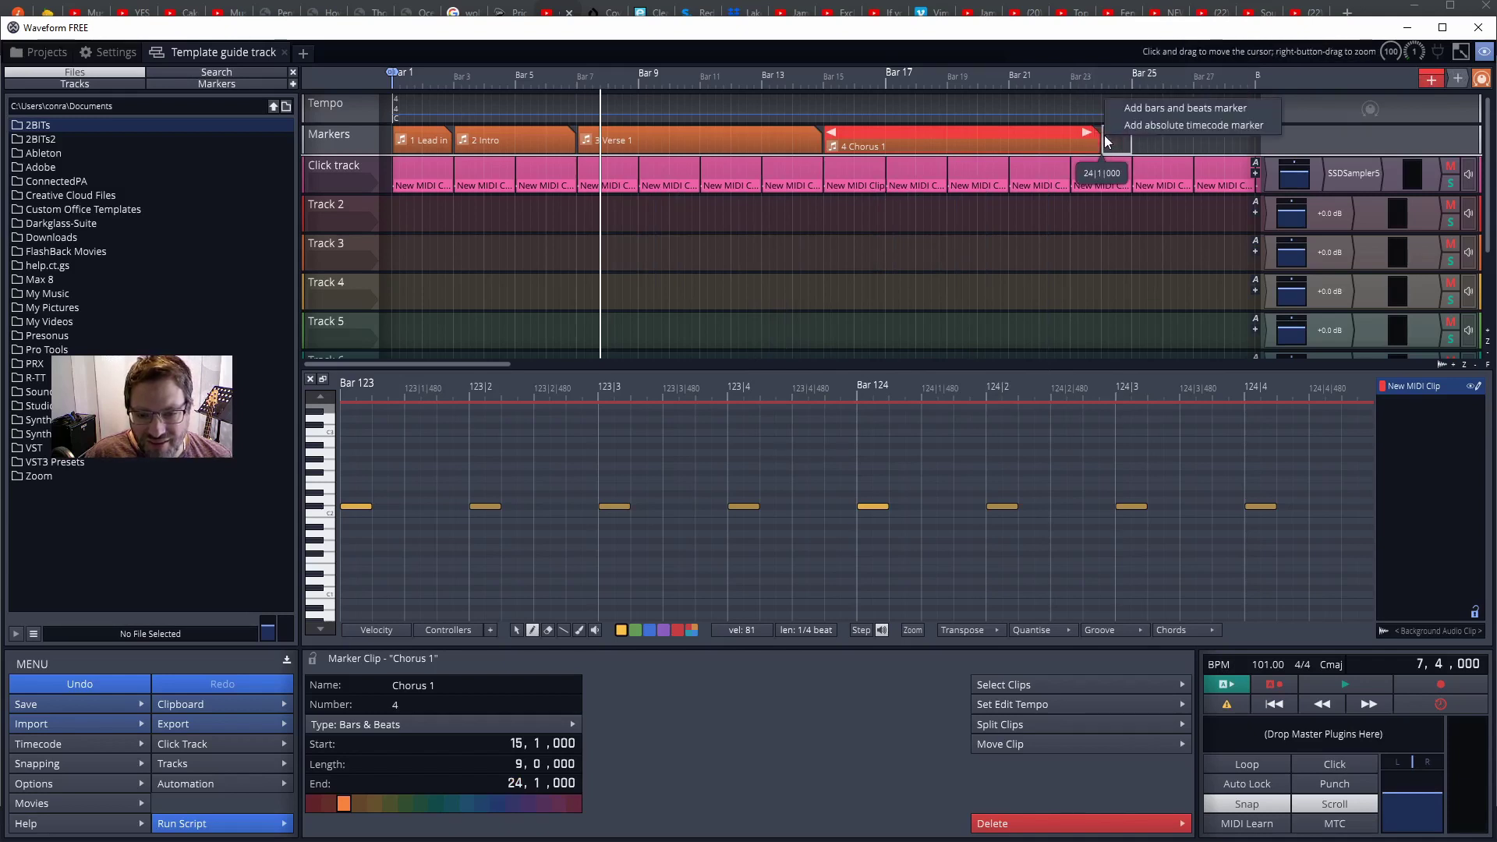
{"action": "left_click", "coordinate": [1144, 109]}
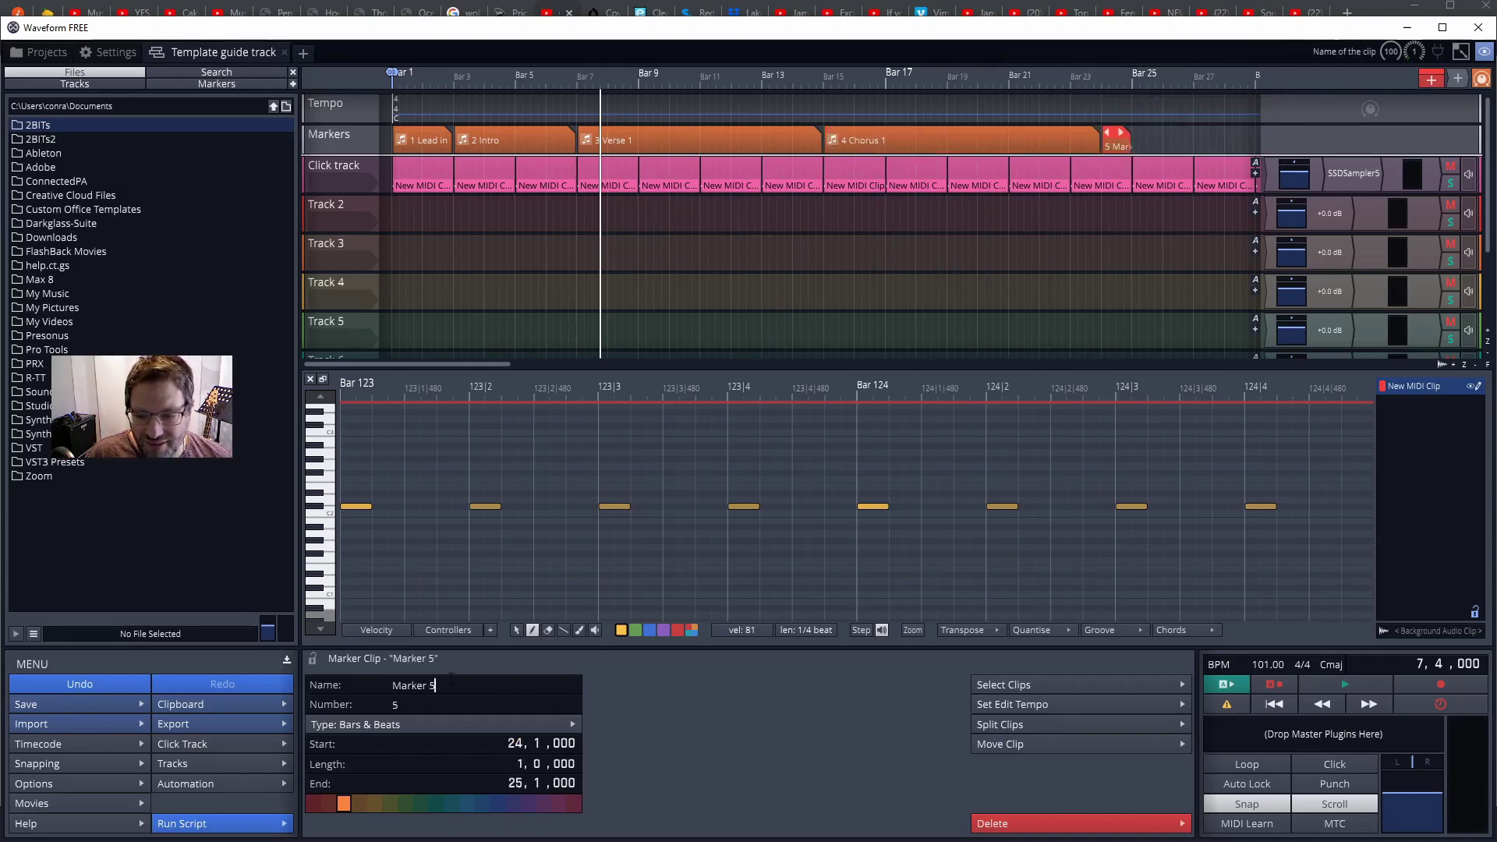
{"action": "left_click", "coordinate": [413, 685]}
{"action": "type", "text": "Fill"}
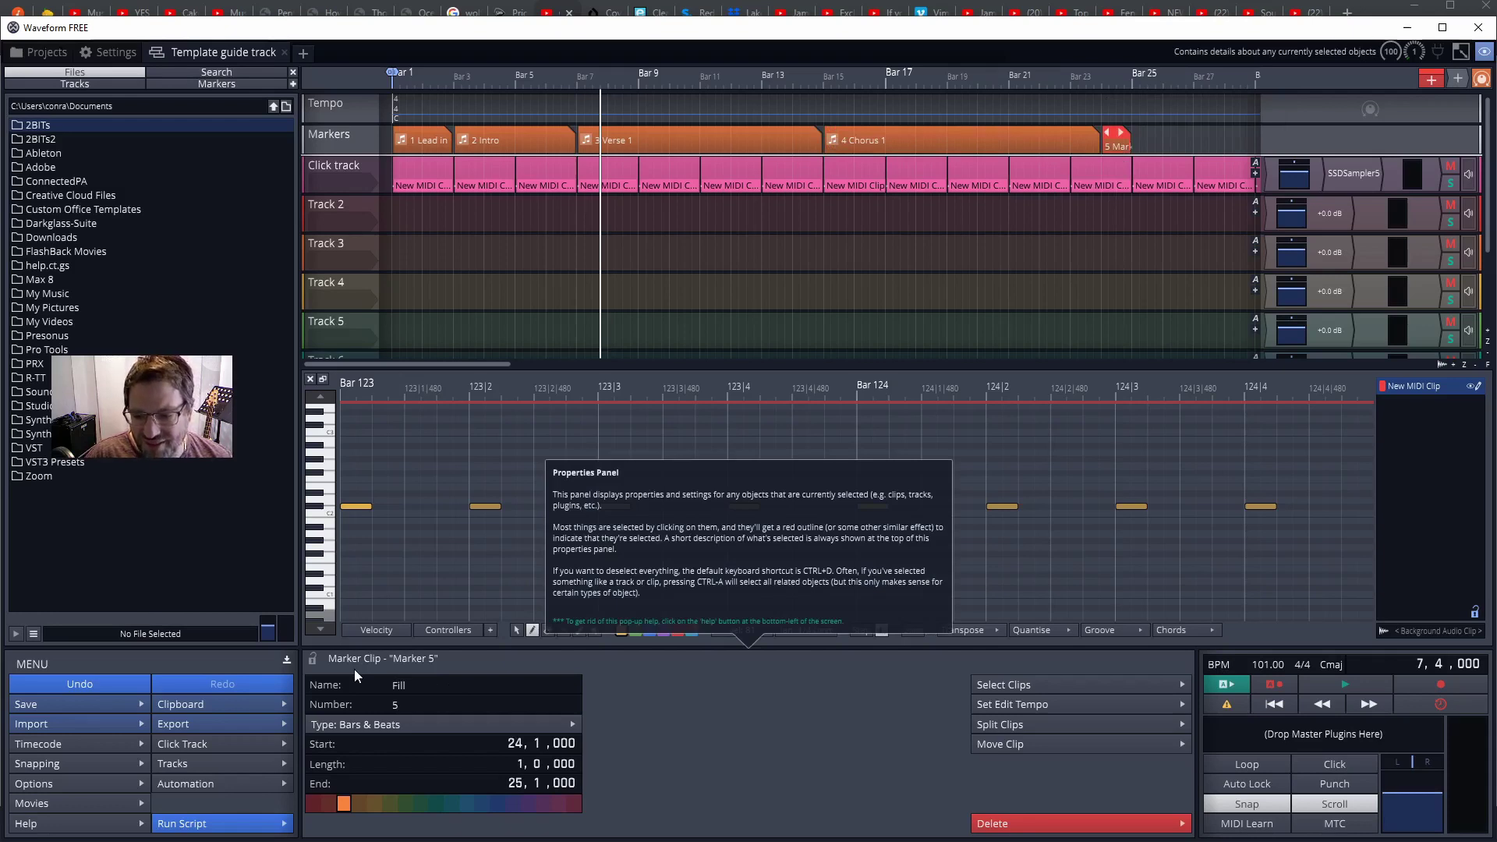
{"action": "key", "text": "Return"}
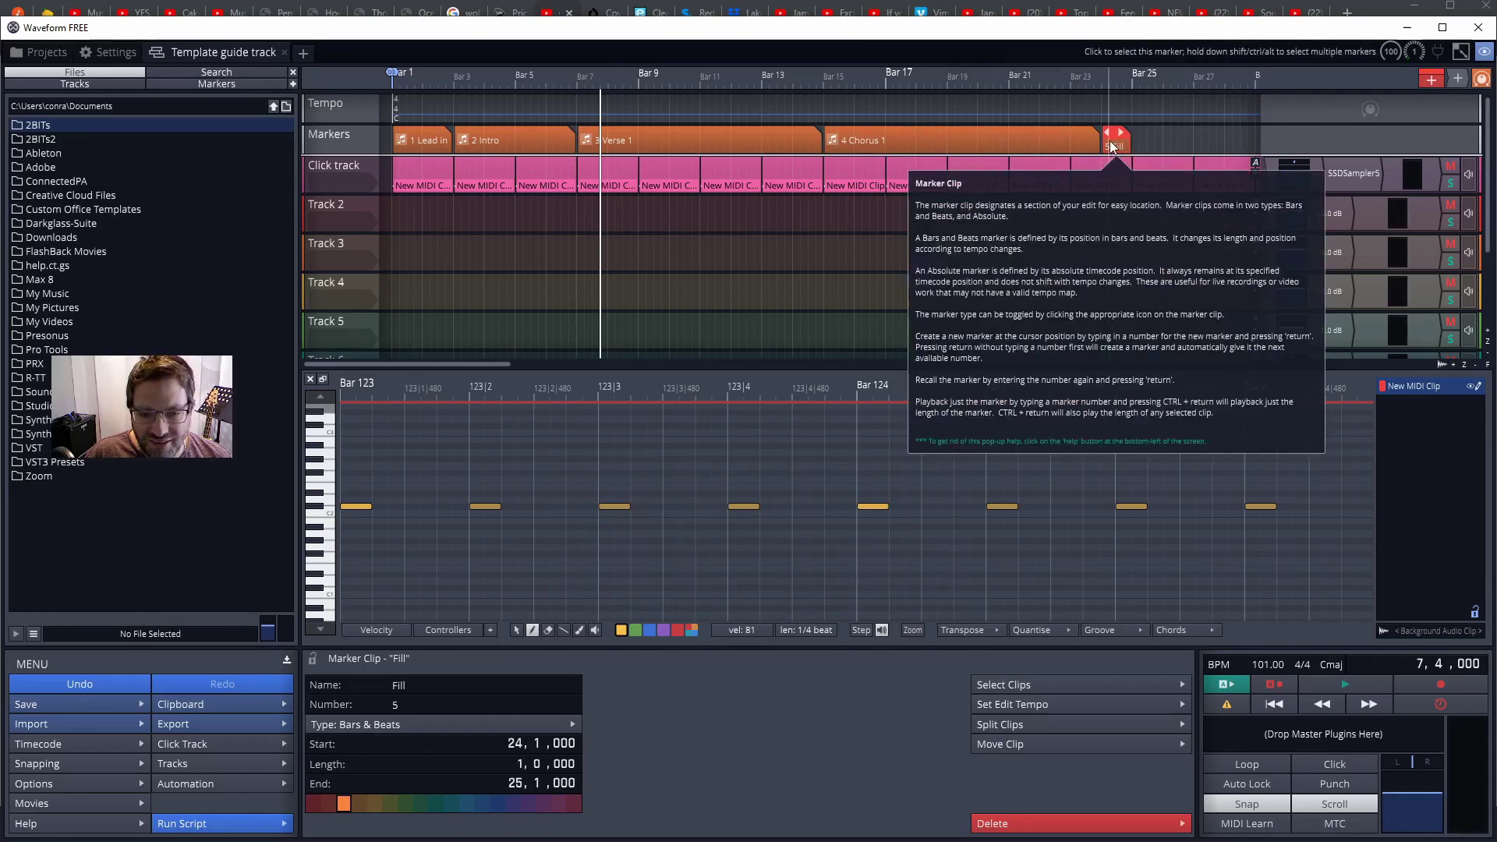
{"action": "left_click_drag", "start_coordinate": [1124, 134], "coordinate": [1182, 134]}
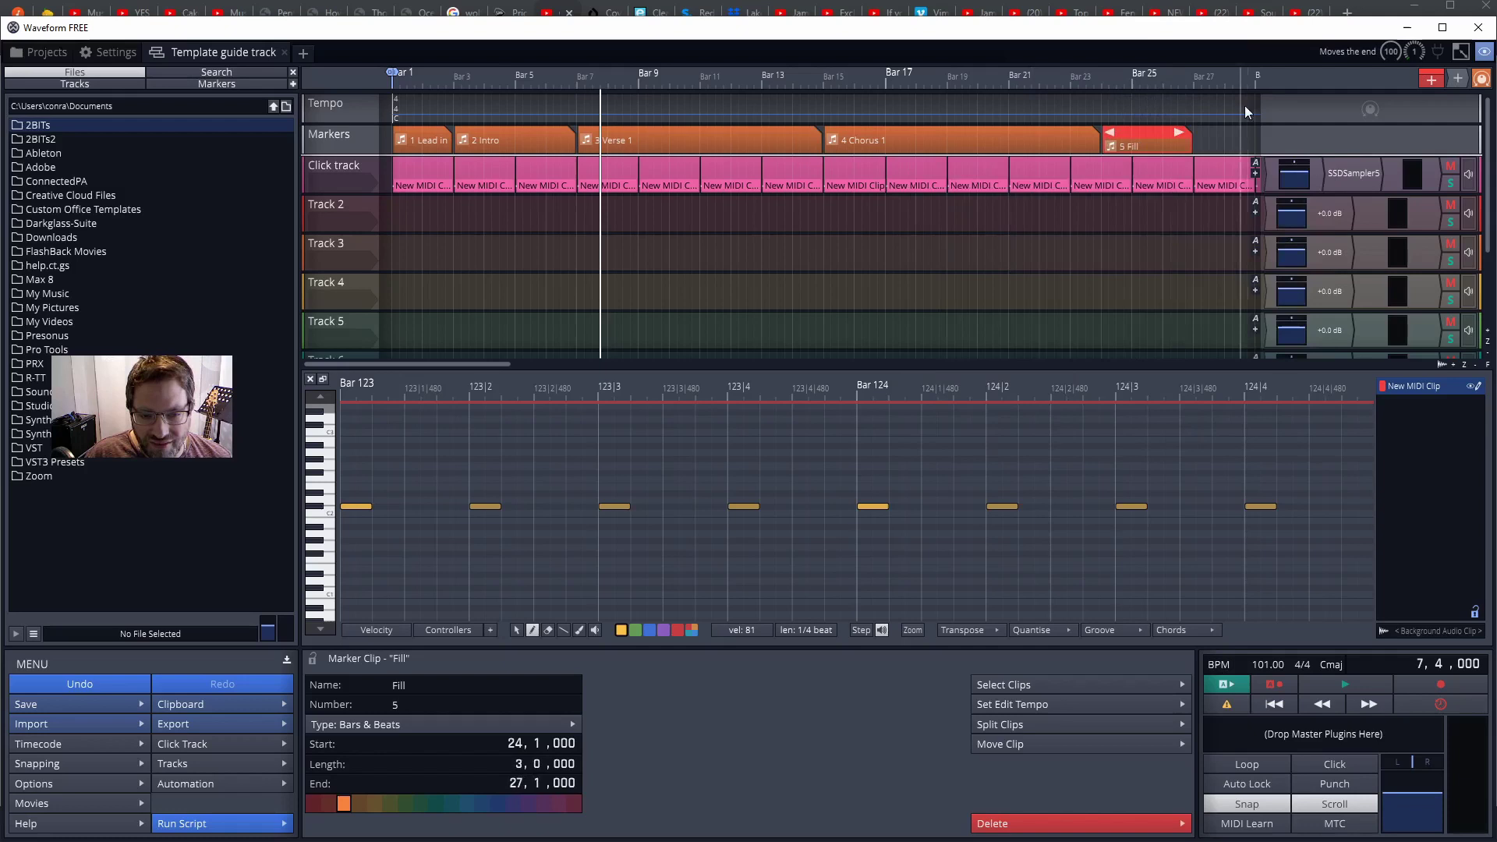
{"action": "left_click_drag", "start_coordinate": [1426, 78], "coordinate": [1201, 137]}
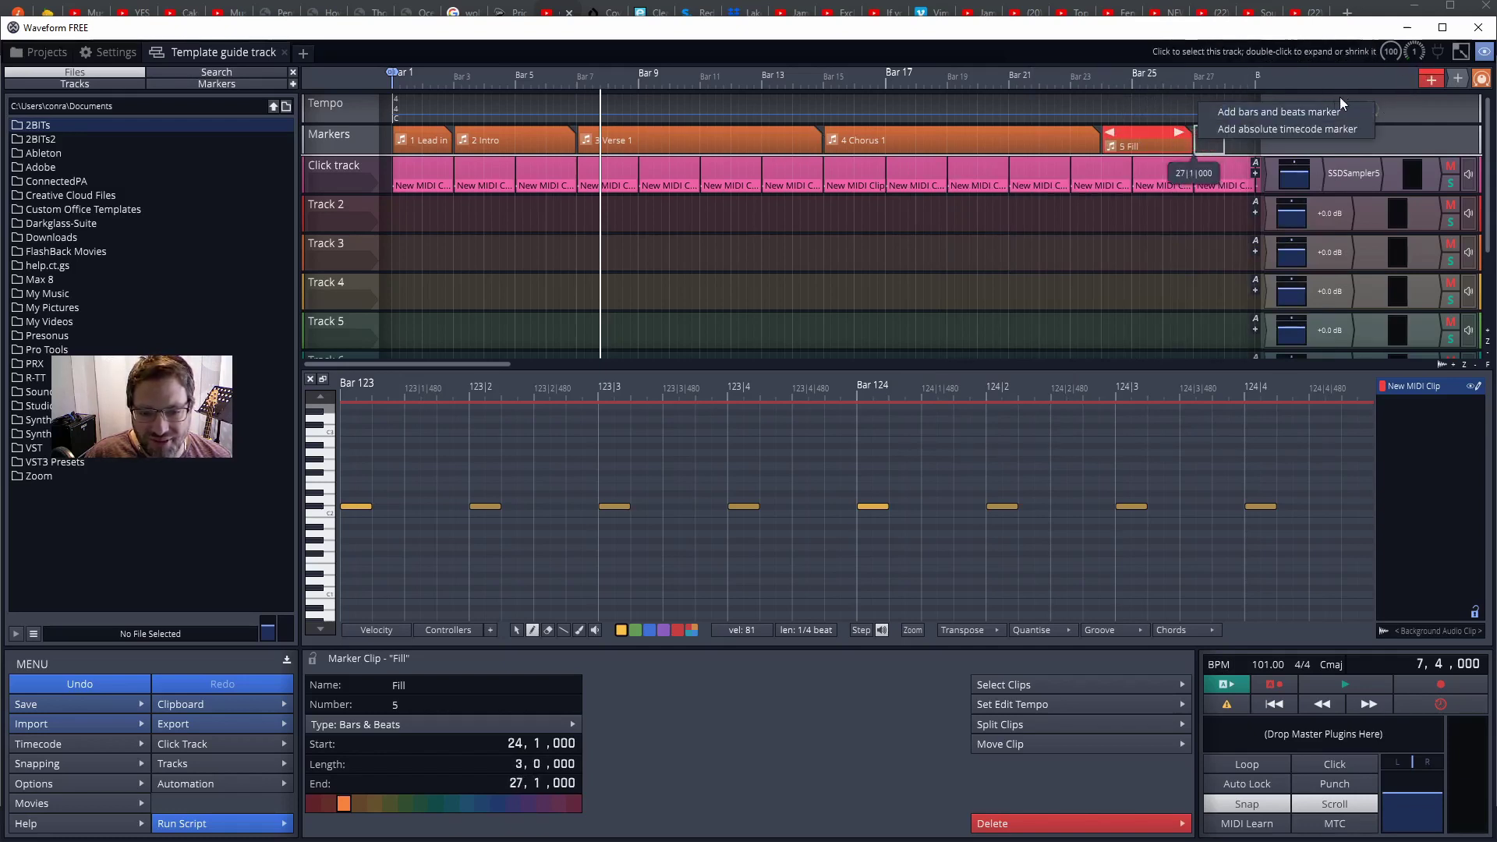
Step: Make the new marker a bars-and-beats marker named 'Verse 2' ending at bar 36
{"action": "left_click", "coordinate": [1317, 110]}
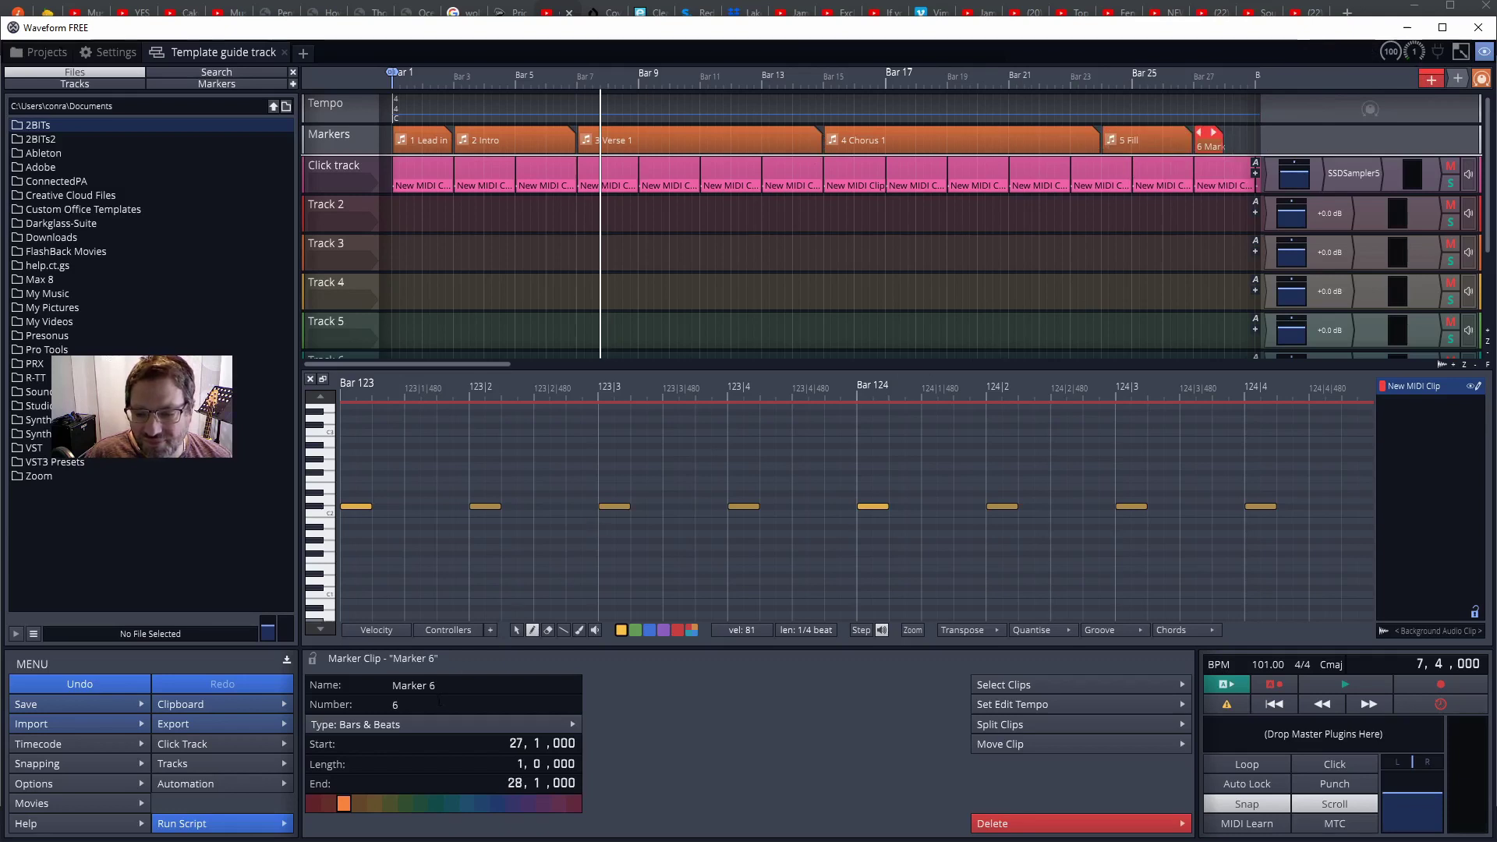
{"action": "left_click", "coordinate": [394, 685]}
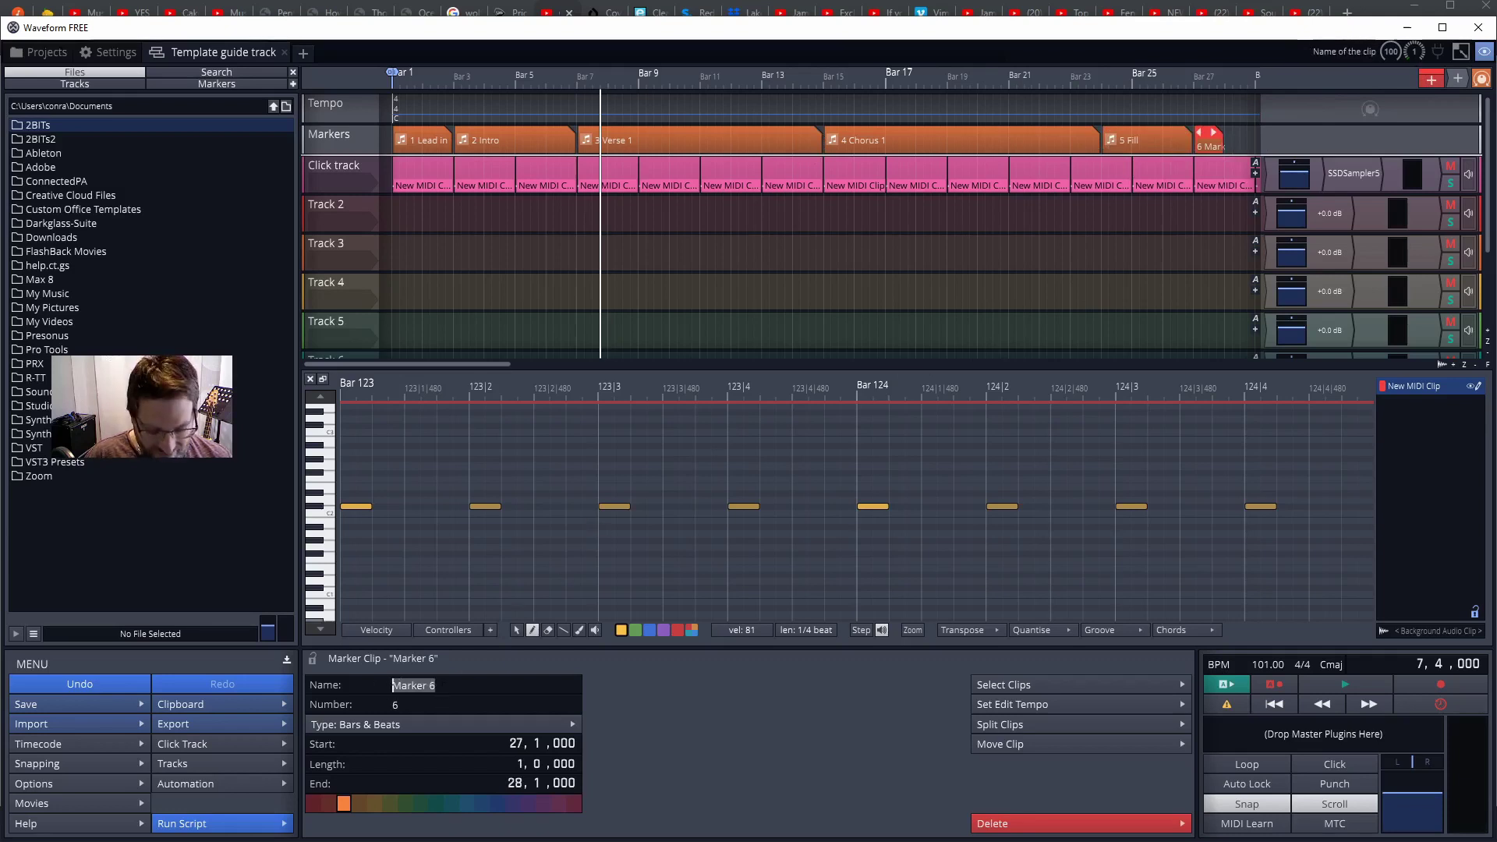
{"action": "type", "text": "Verse 2"}
{"action": "key", "text": "Return"}
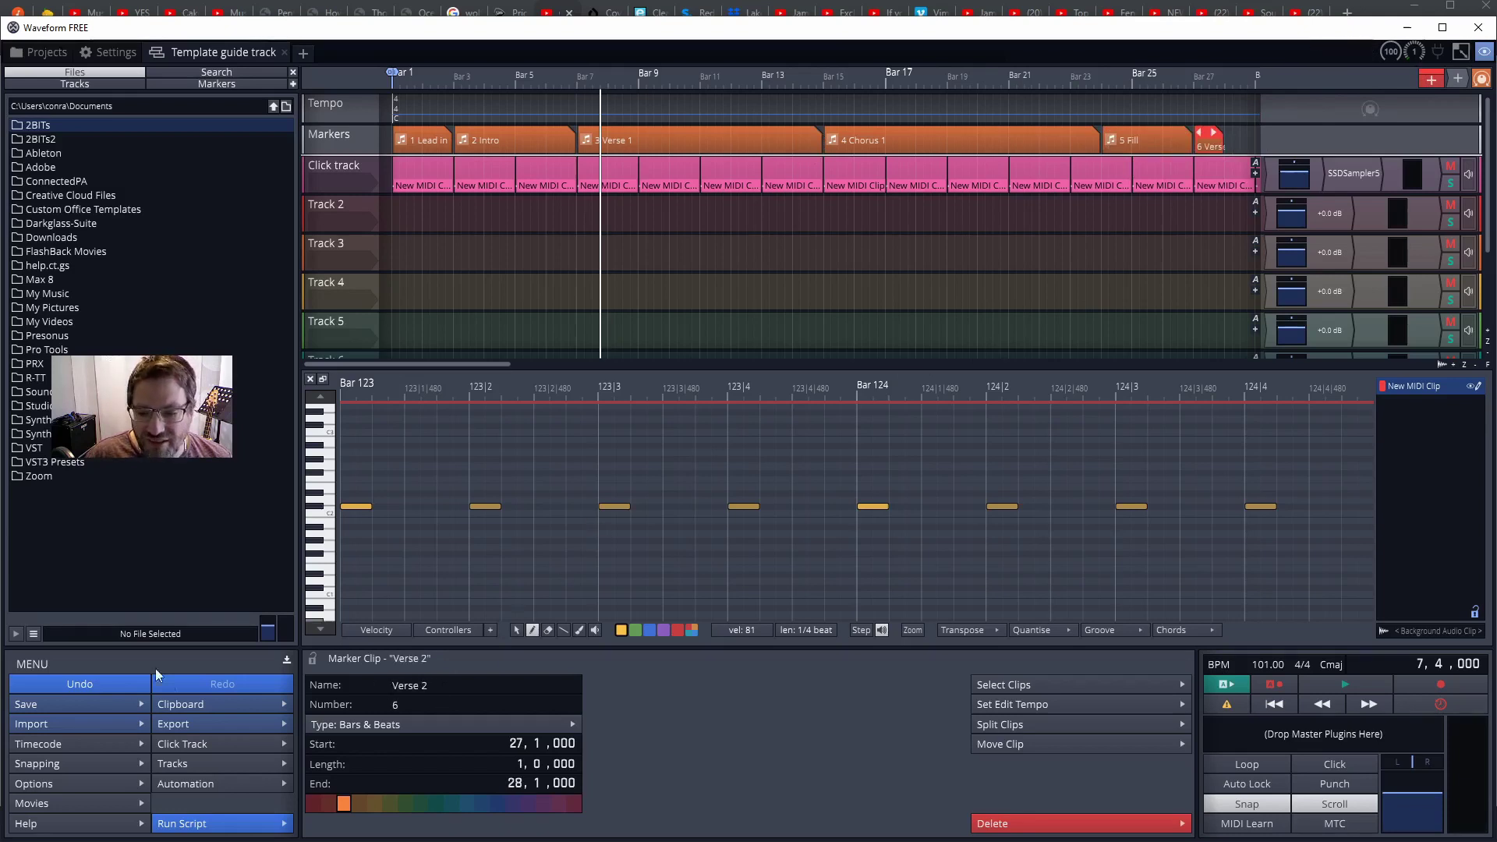
{"action": "left_click", "coordinate": [513, 784]}
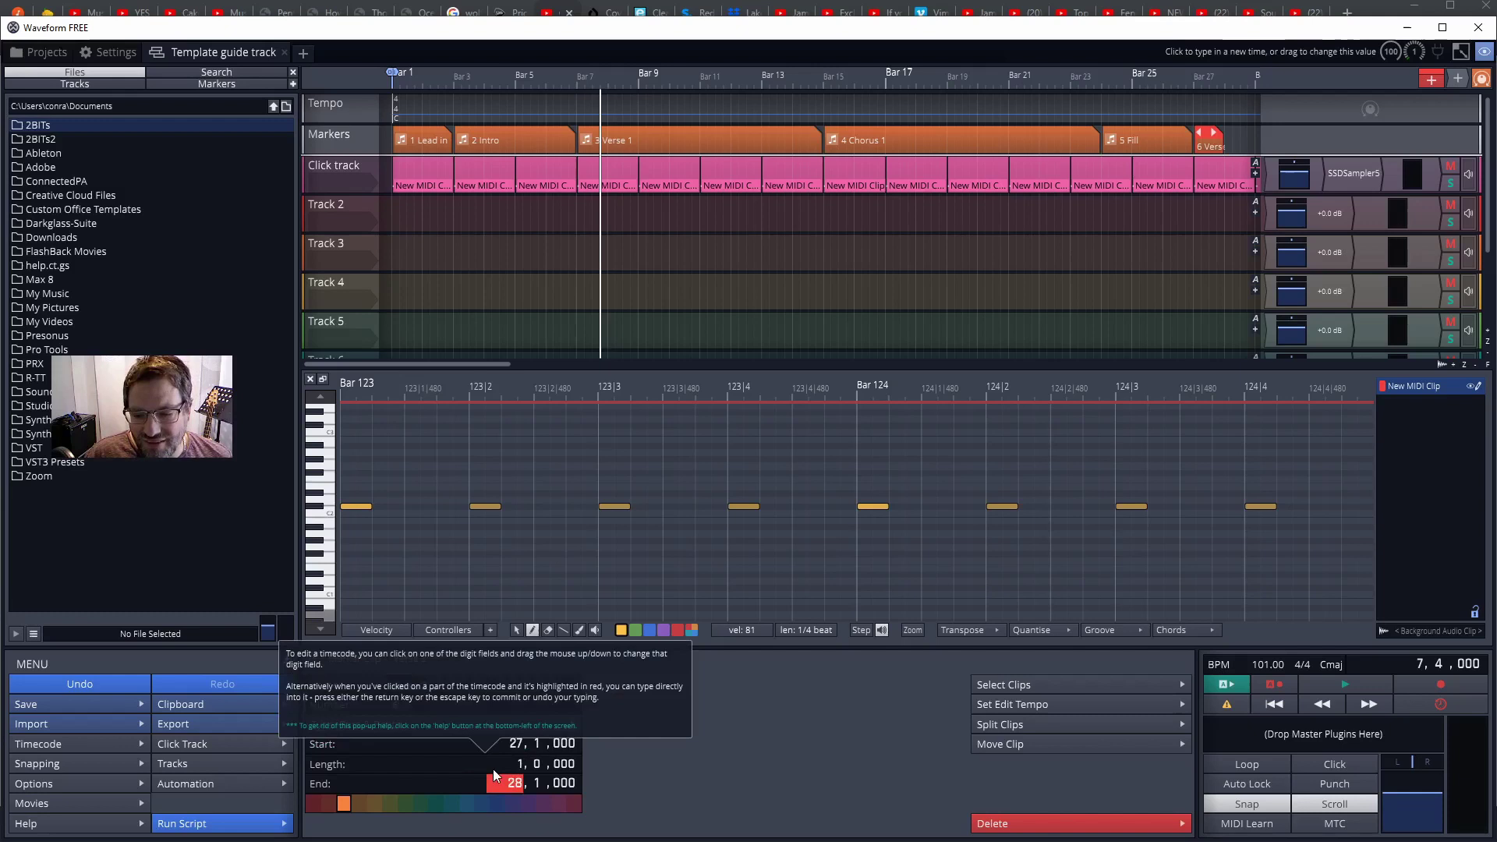
{"action": "key", "text": "Return"}
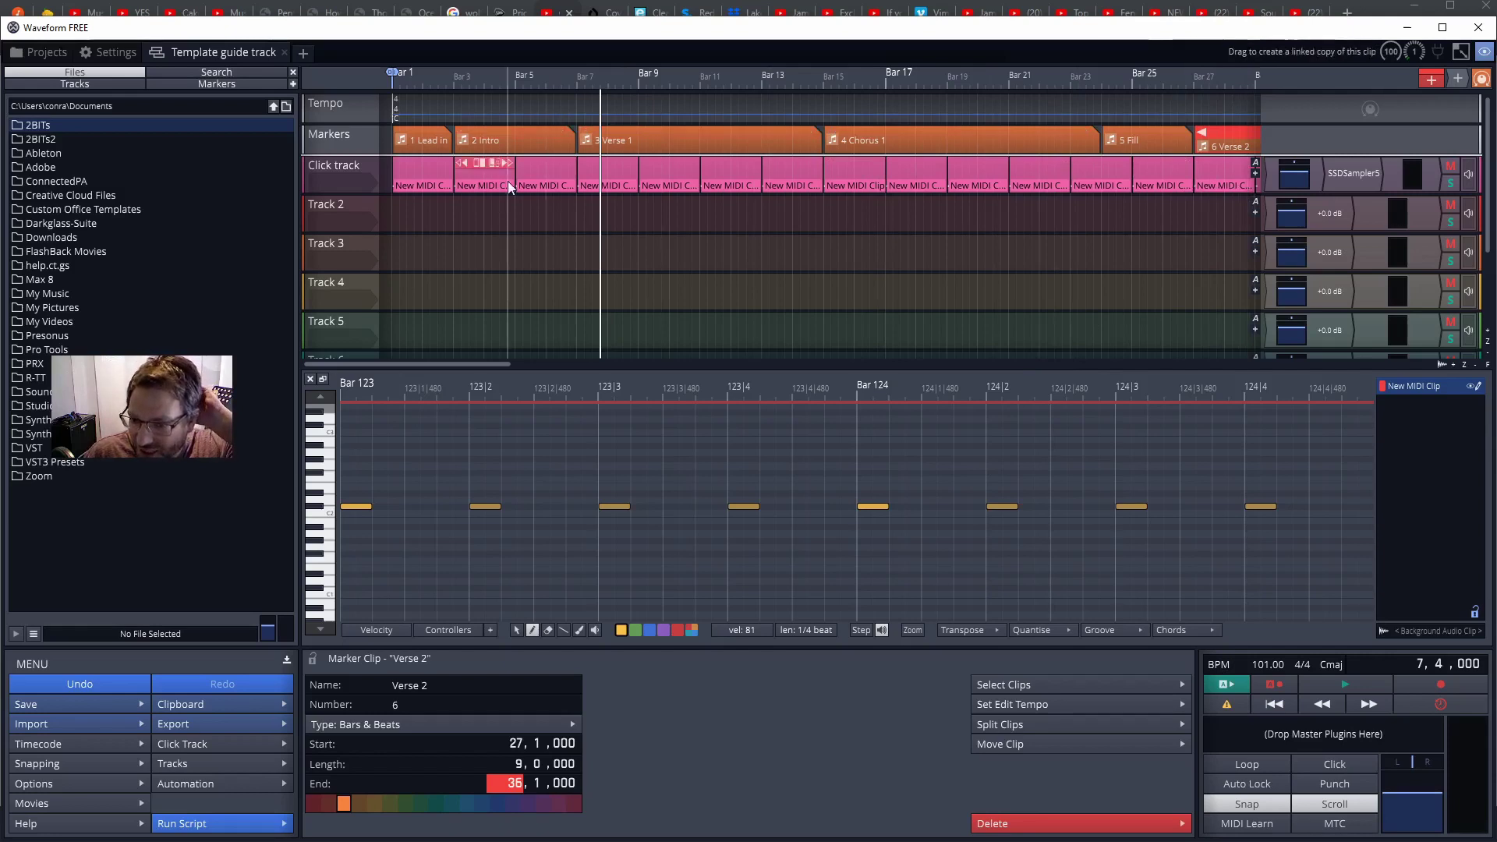
{"action": "mouse_move", "coordinate": [505, 214]}
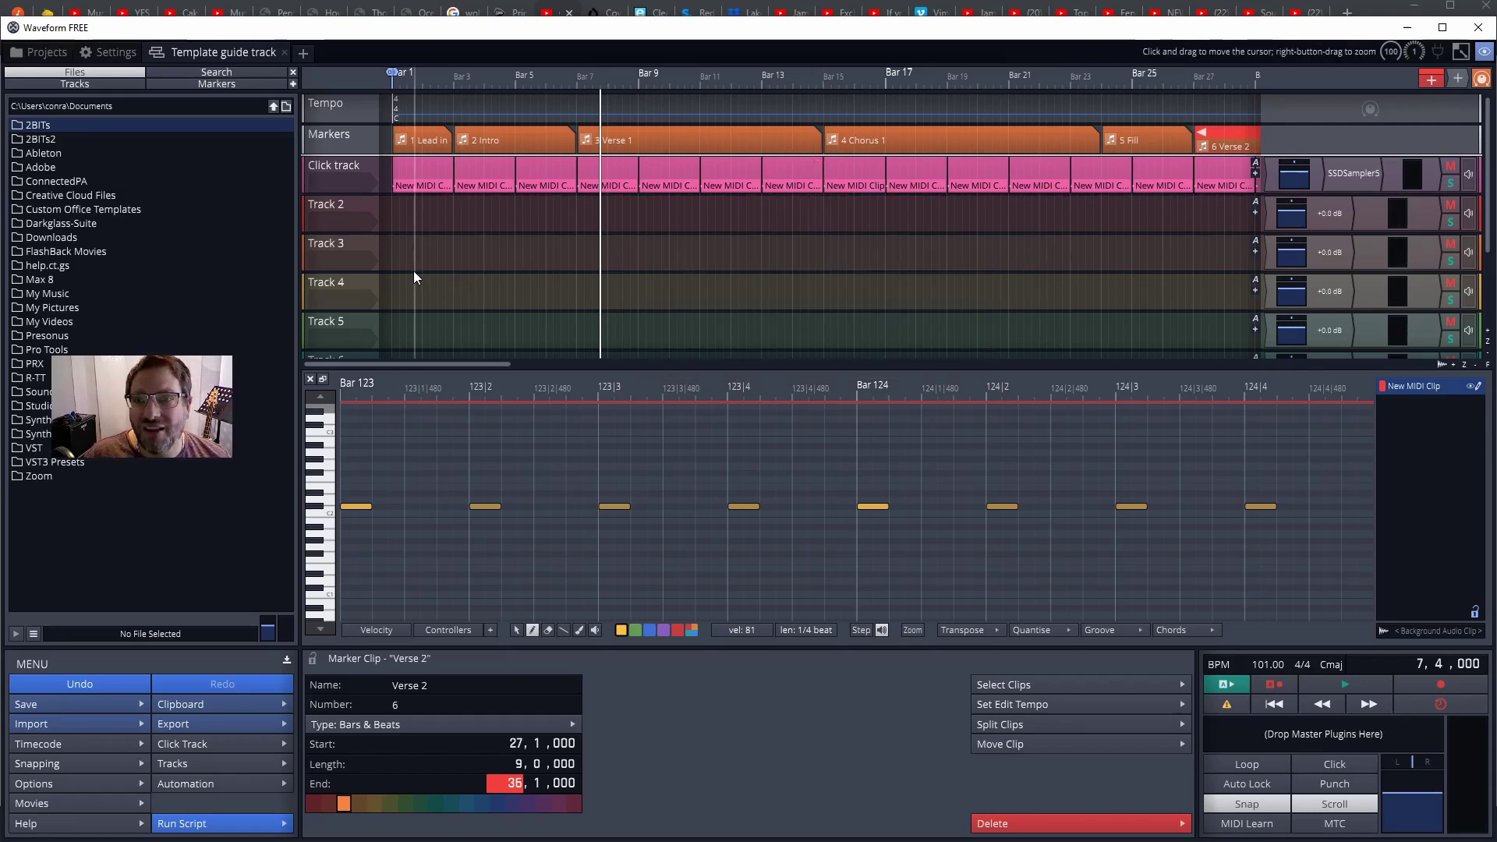
Step: Rename Track 2 to 'Drums'
{"action": "left_click", "coordinate": [344, 209]}
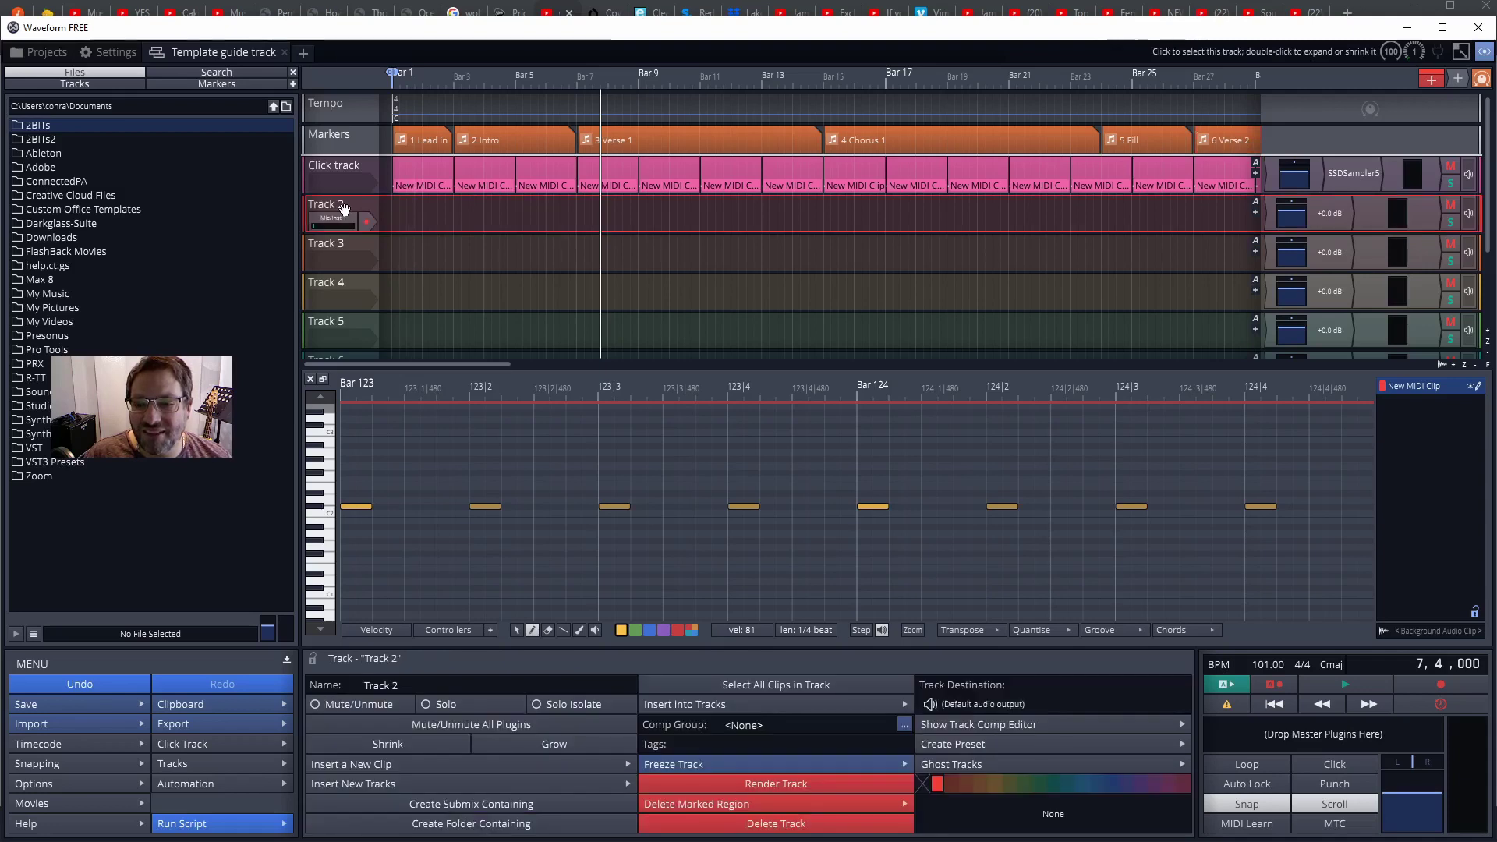
{"action": "right_click", "coordinate": [345, 211]}
{"action": "left_click", "coordinate": [362, 197]}
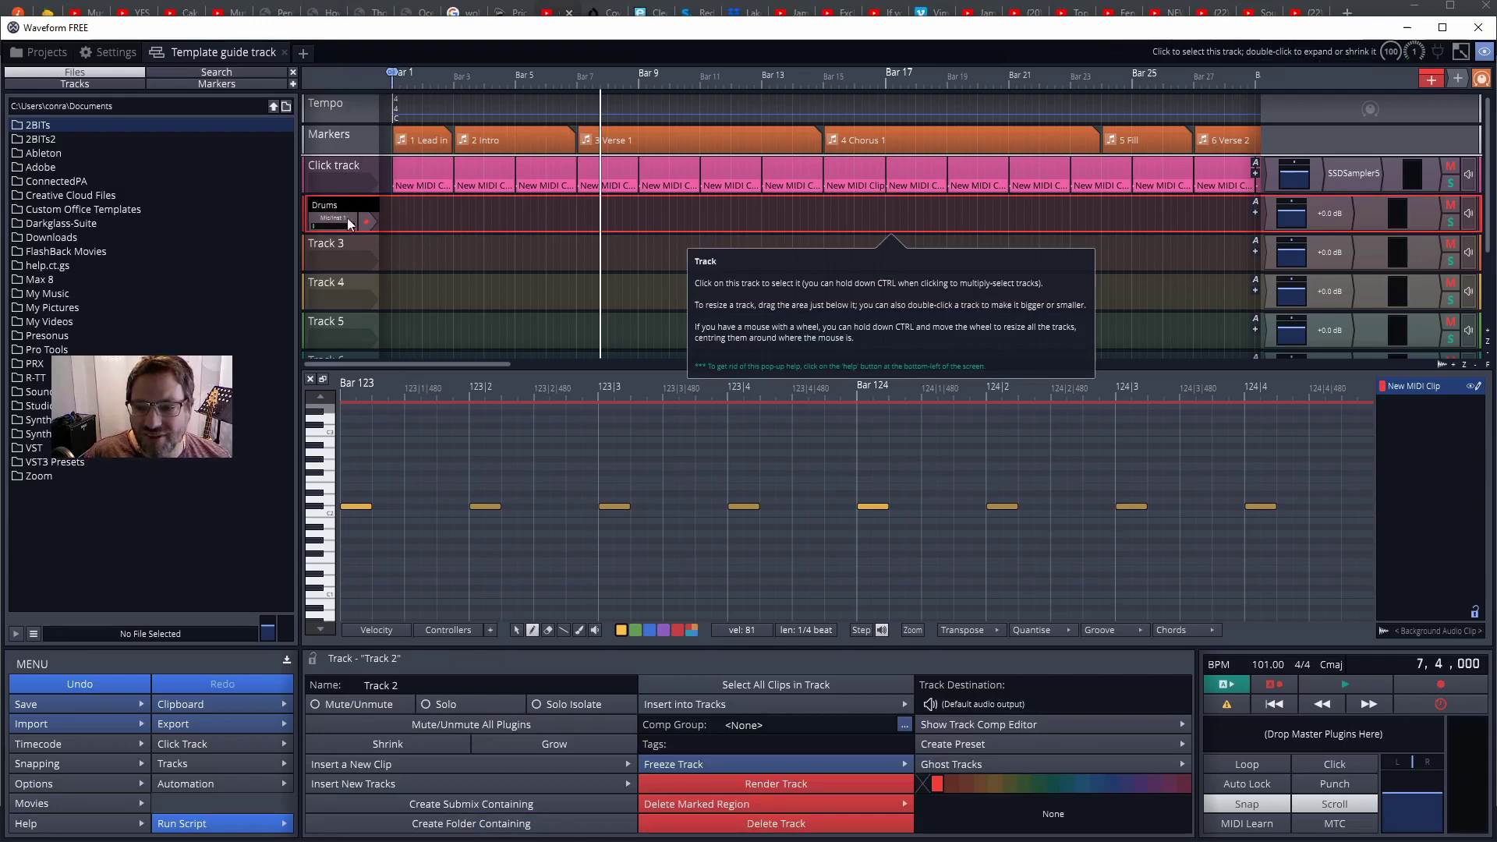
{"action": "key", "text": "Return"}
{"action": "right_click", "coordinate": [340, 218]}
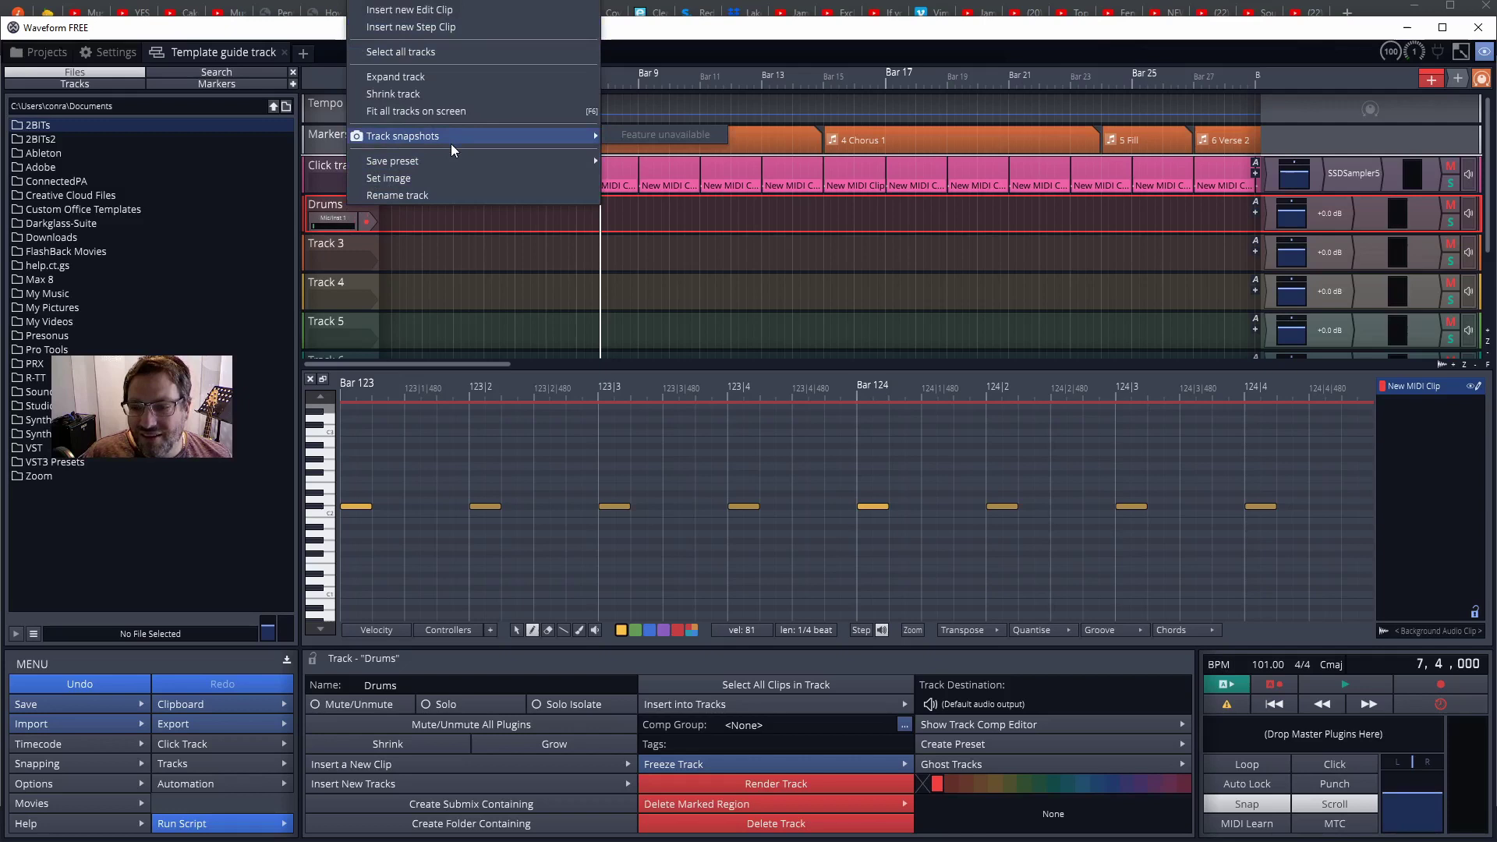
Step: Rename Track 3 to 'Drums R'
{"action": "left_click", "coordinate": [347, 241]}
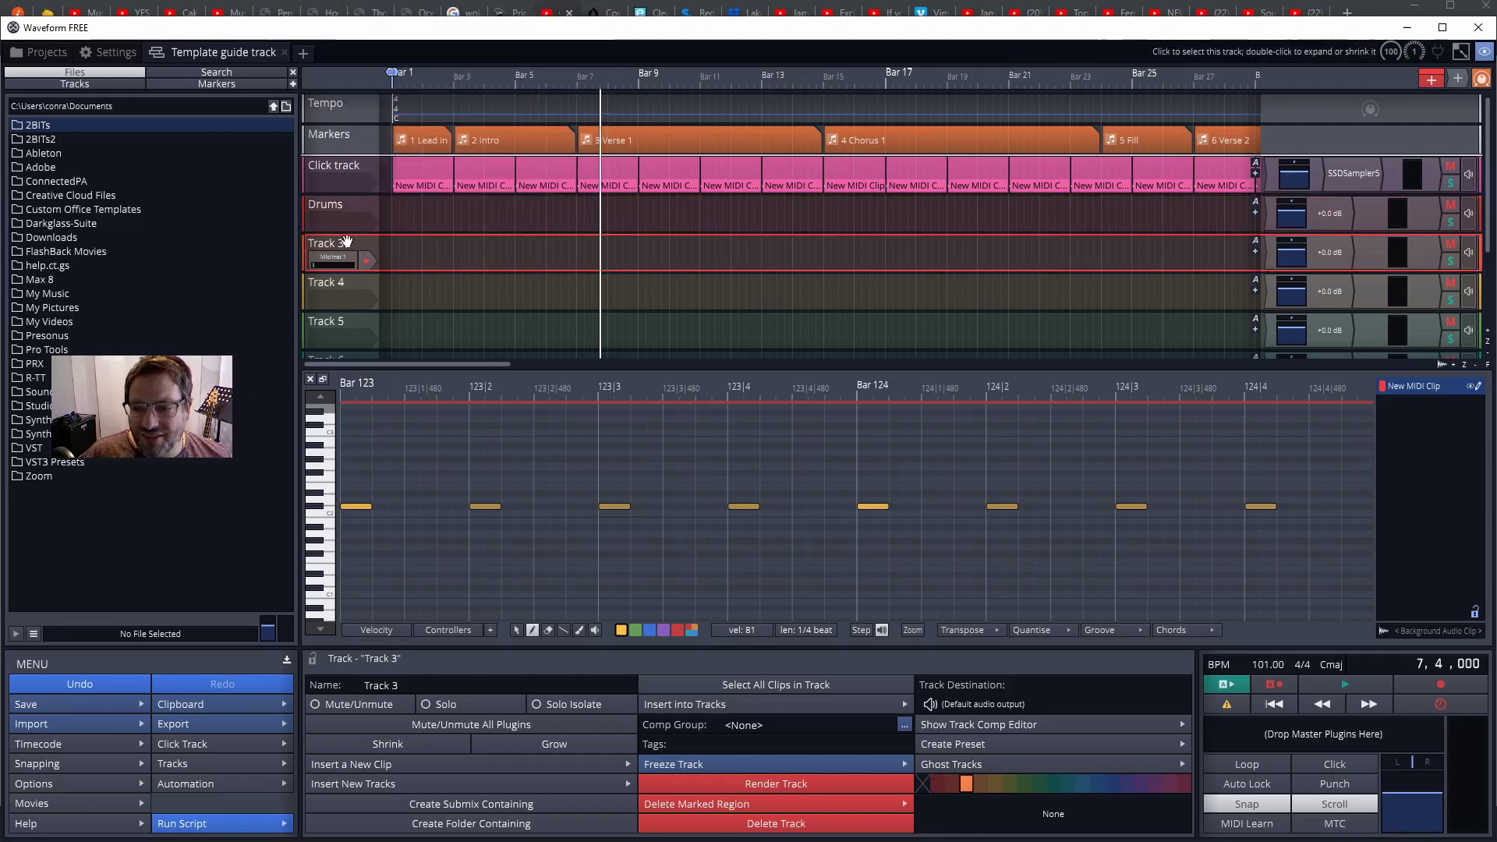
{"action": "right_click", "coordinate": [348, 240]}
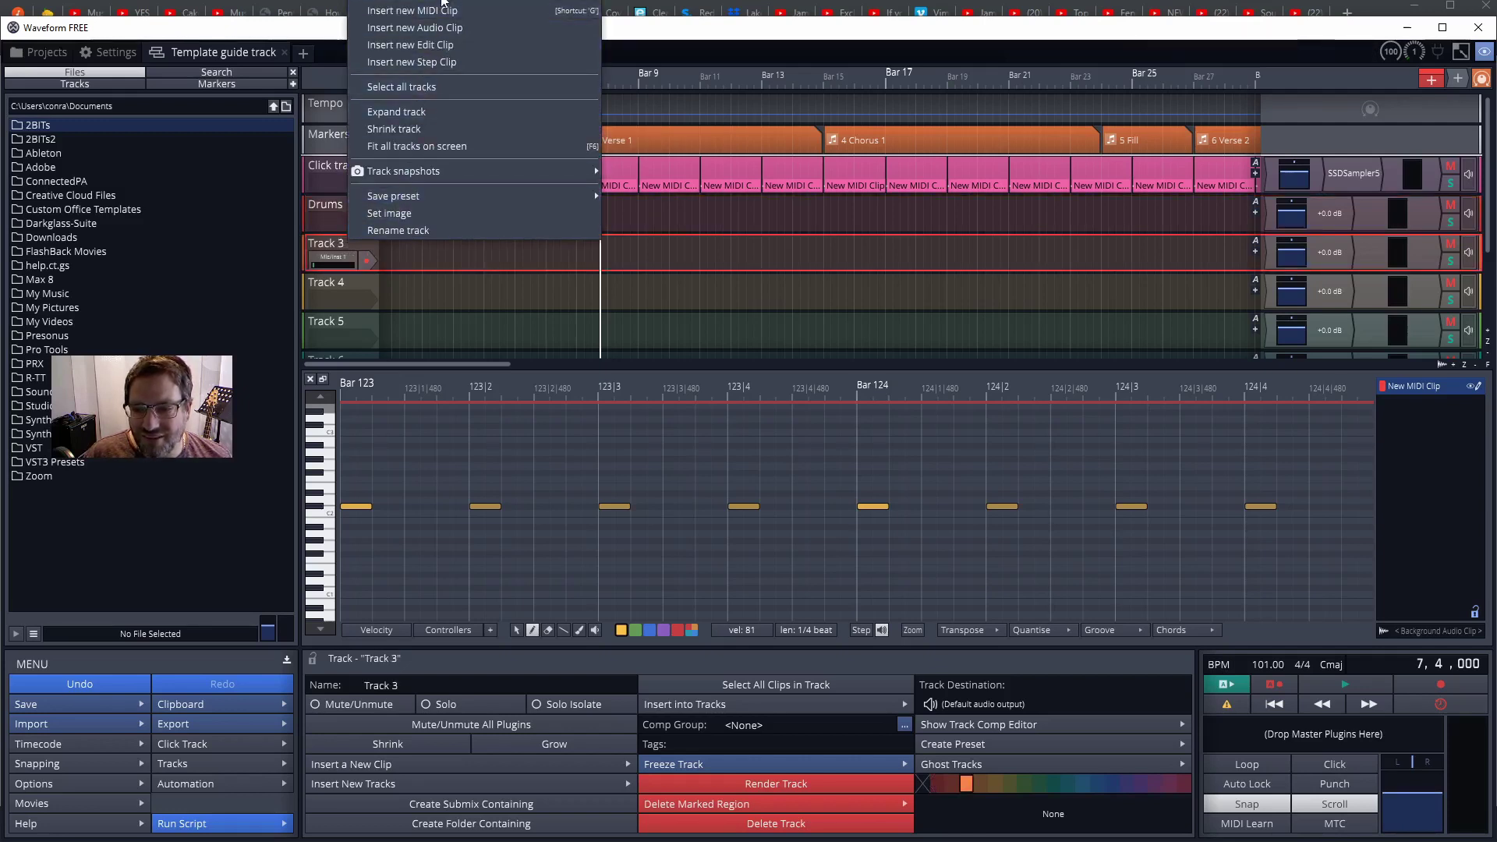
{"action": "left_click", "coordinate": [409, 230]}
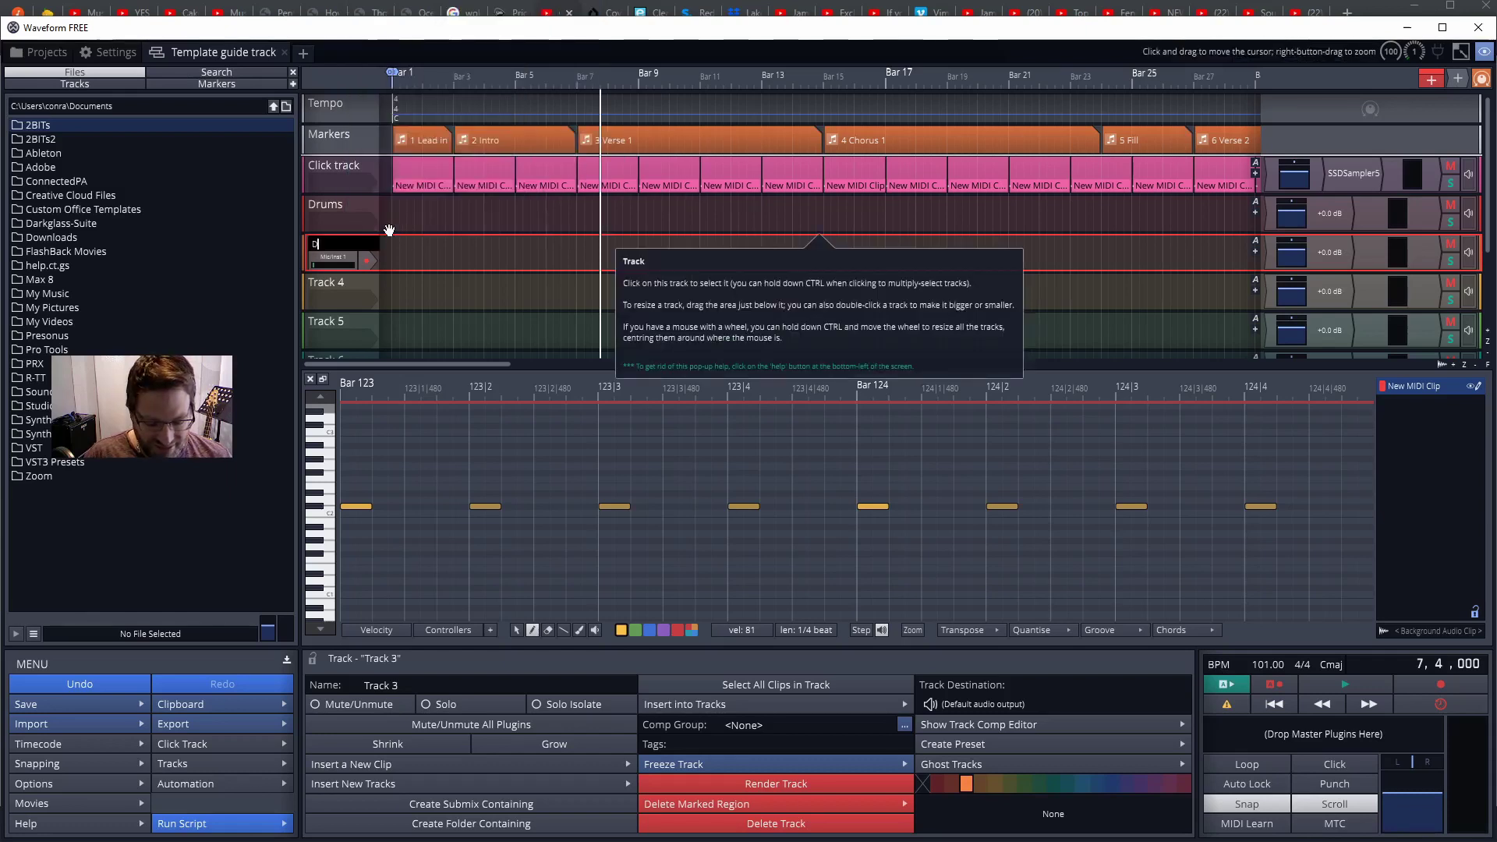
{"action": "type", "text": "Drums"}
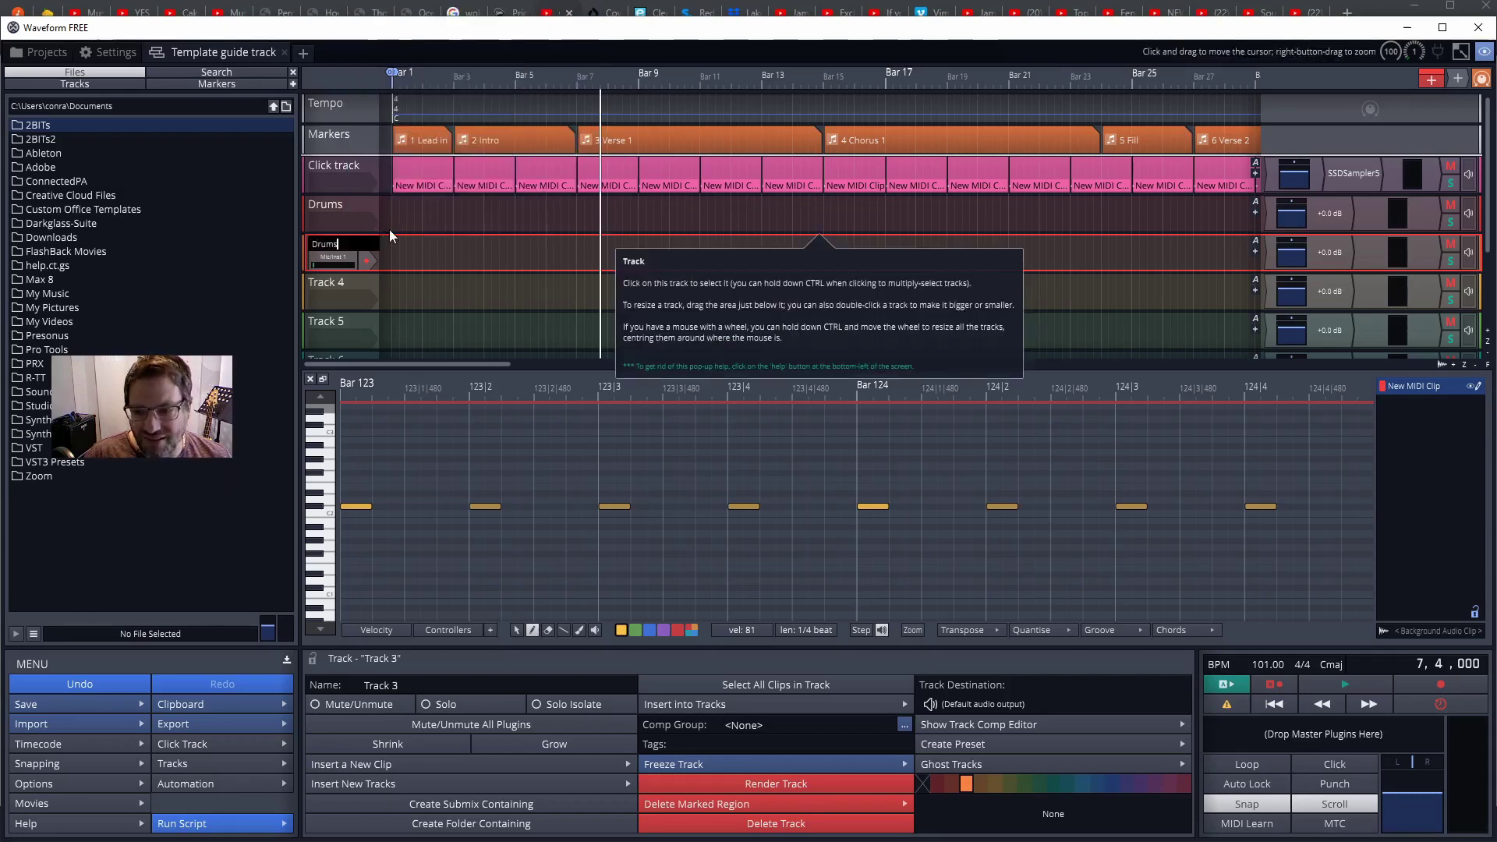
{"action": "type", "text": " R"}
{"action": "key", "text": "Return"}
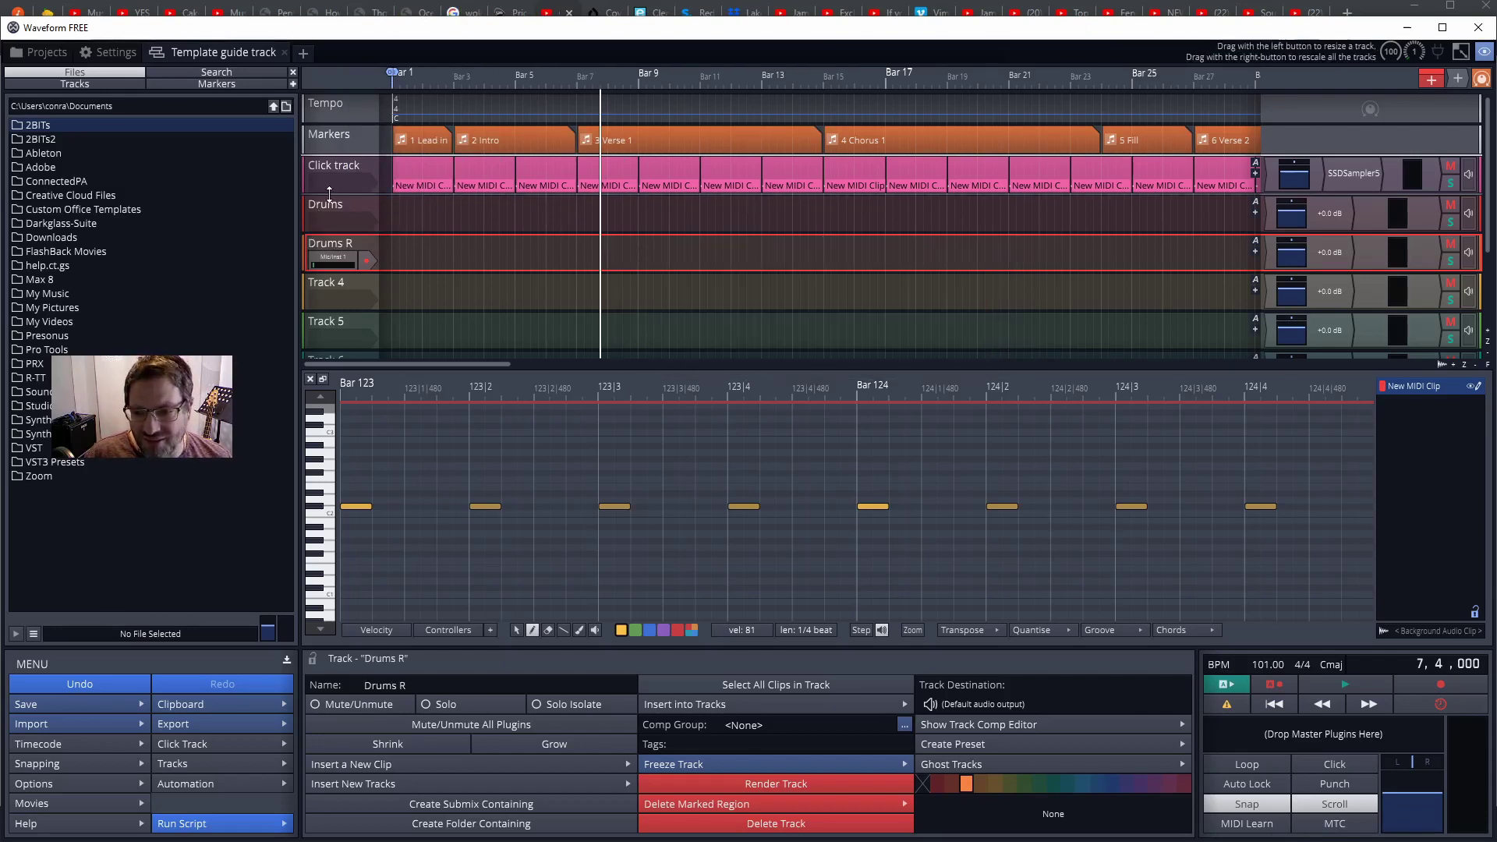
Step: Rename the Drums track to 'Drums L'
{"action": "left_click", "coordinate": [340, 202]}
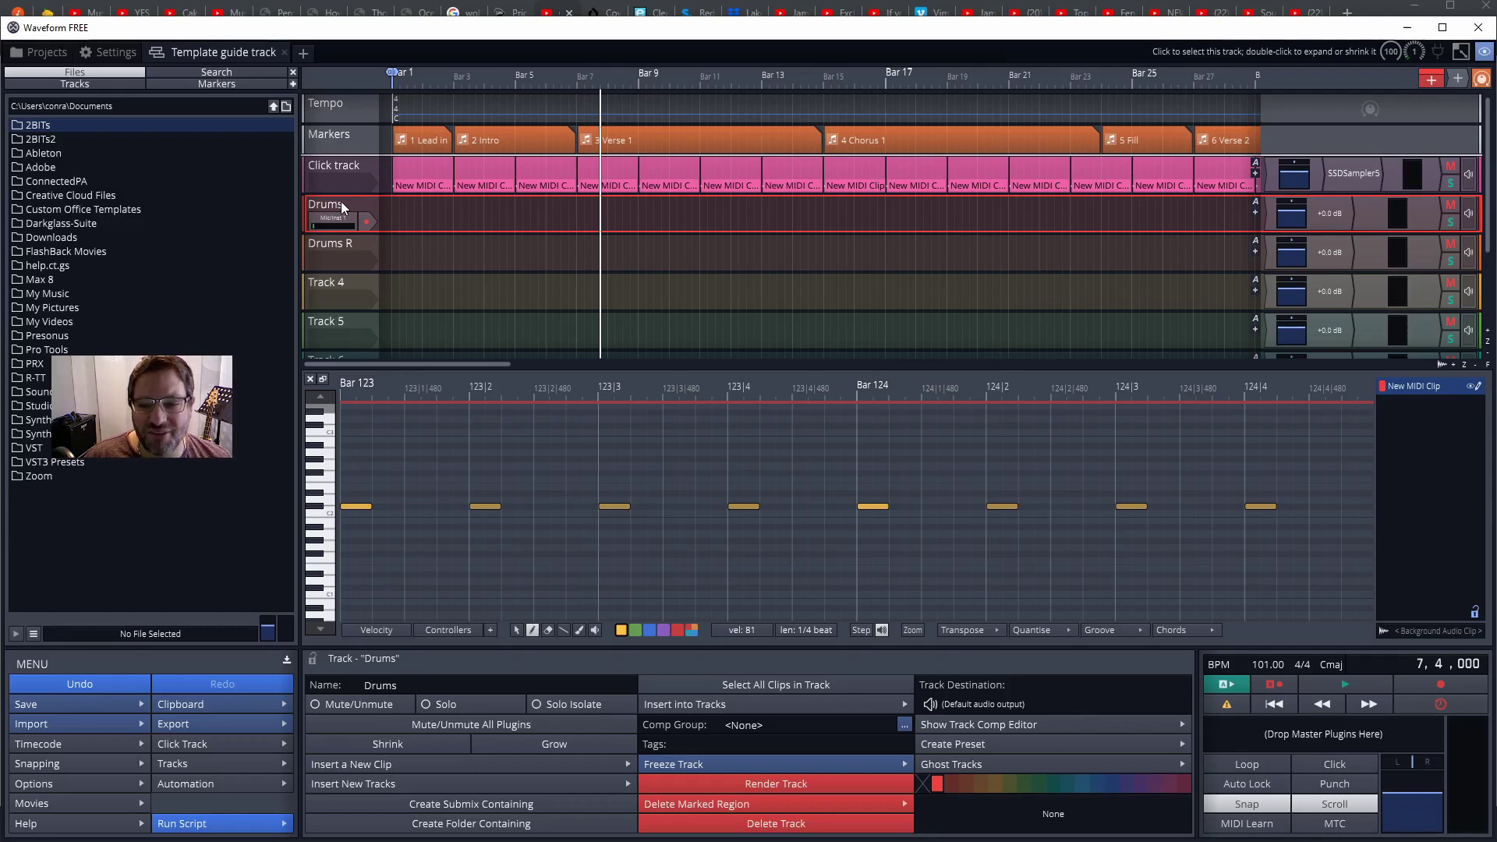
{"action": "right_click", "coordinate": [340, 201]}
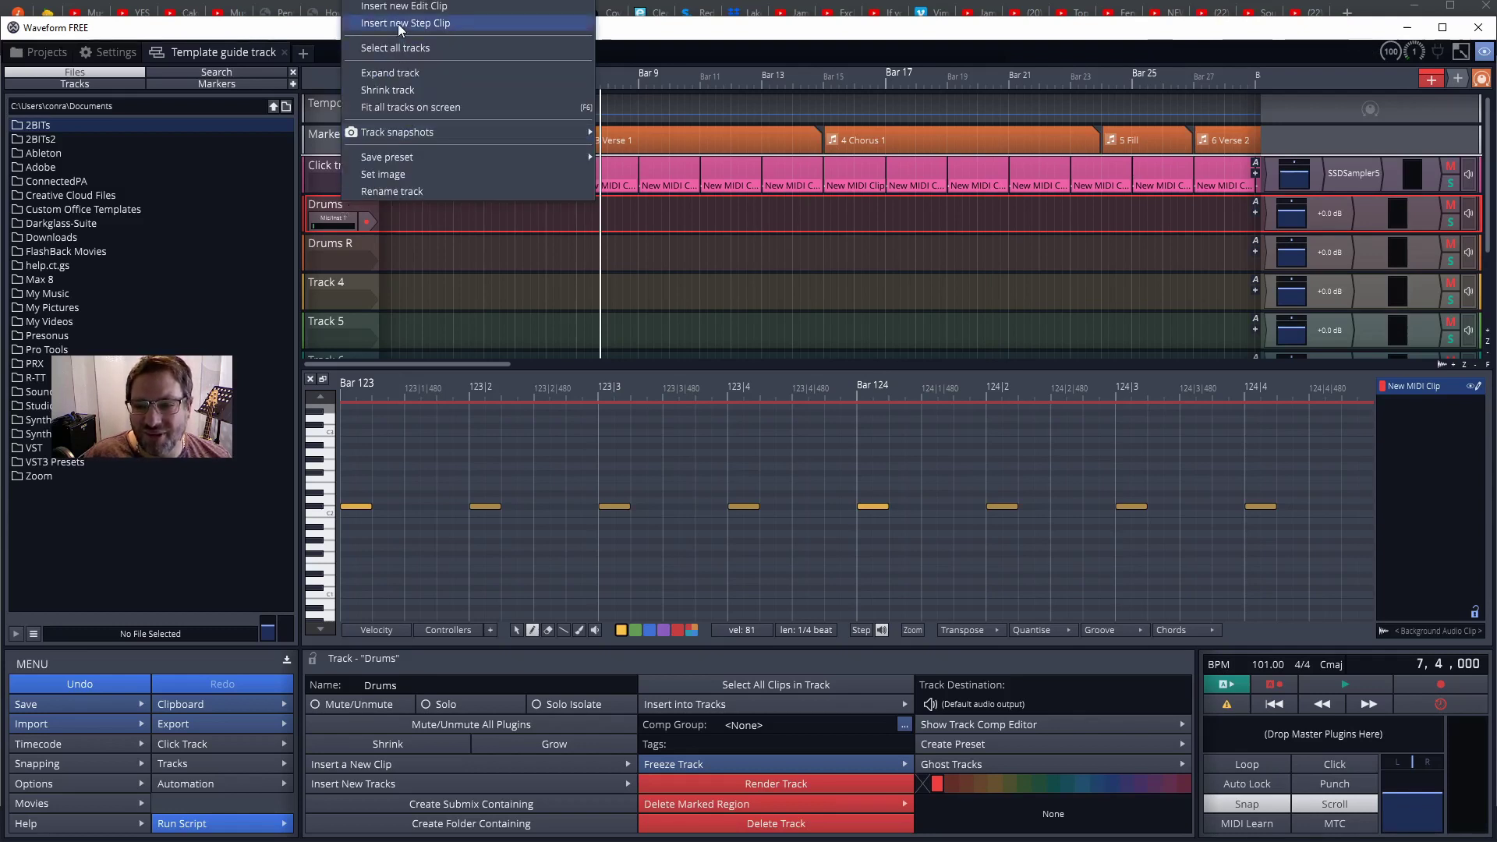
{"action": "left_click", "coordinate": [408, 191]}
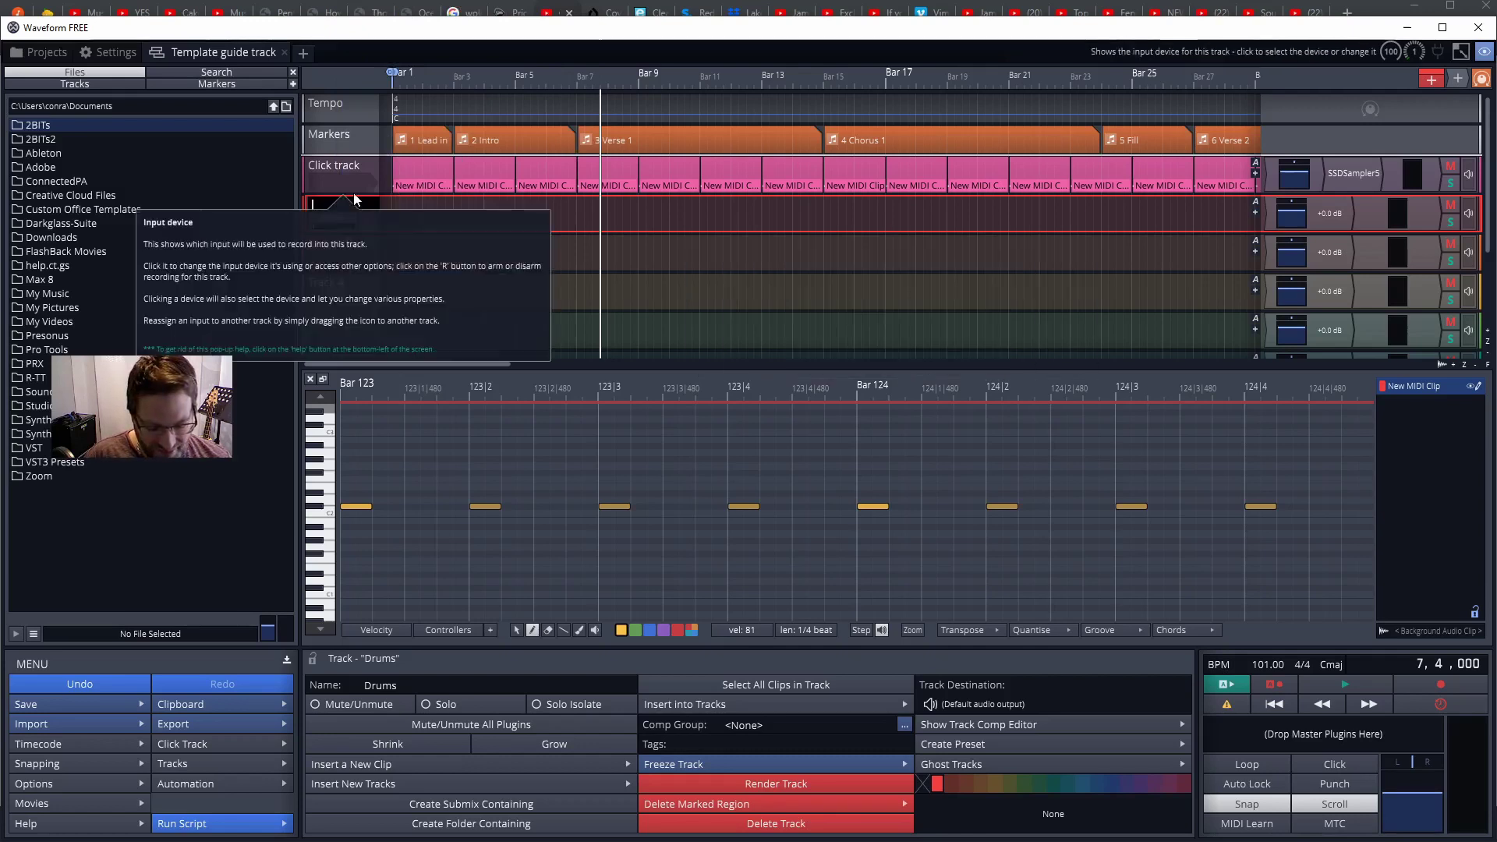
{"action": "type", "text": "Drums L"}
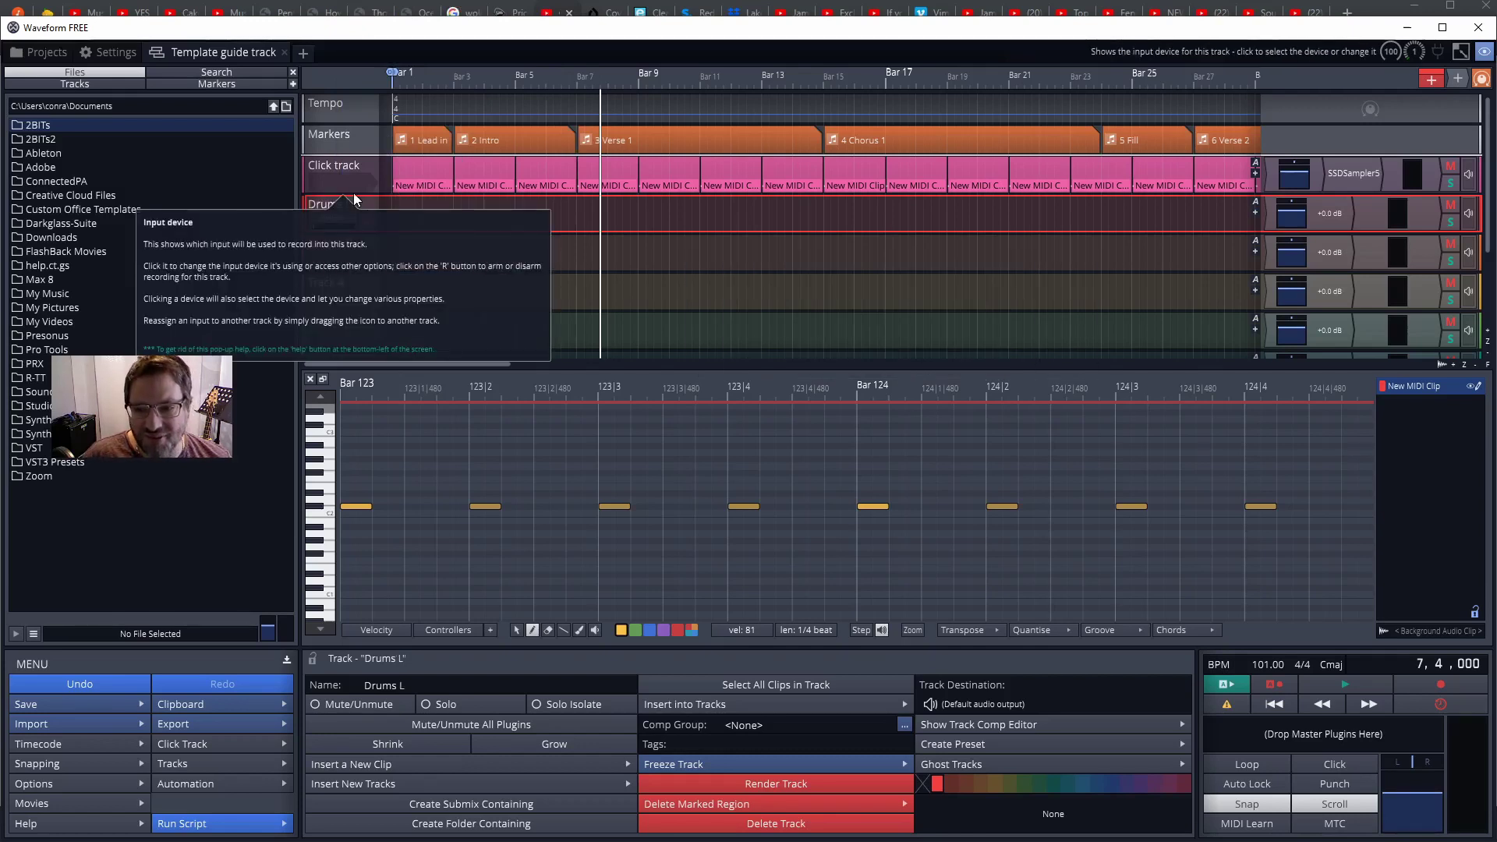
{"action": "key", "text": "Return"}
Step: Rename Track 4 to Bass
{"action": "left_click", "coordinate": [337, 278]}
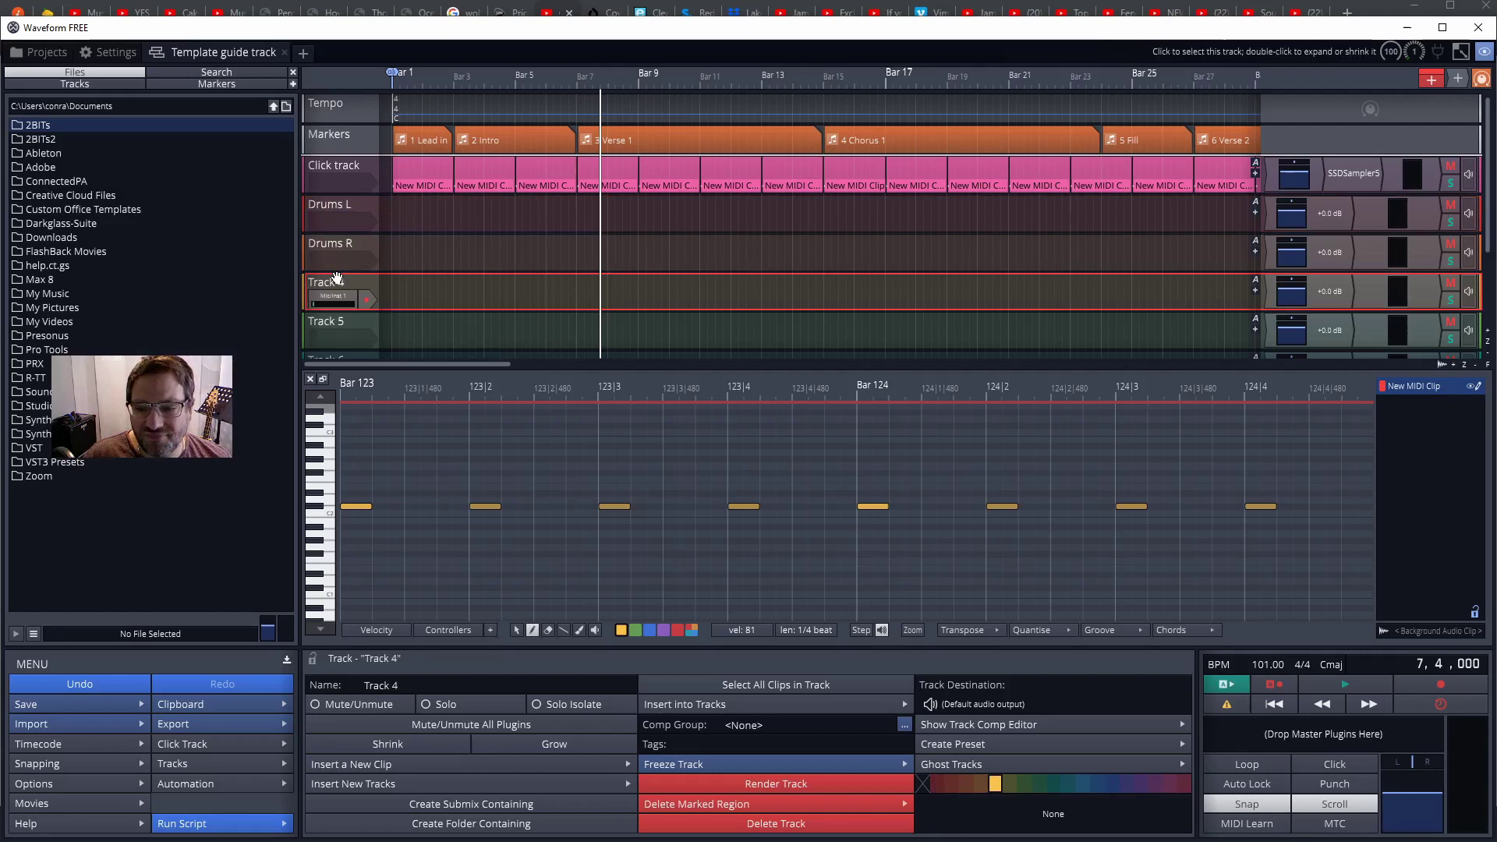
{"action": "right_click", "coordinate": [337, 278]}
{"action": "left_click", "coordinate": [374, 268]}
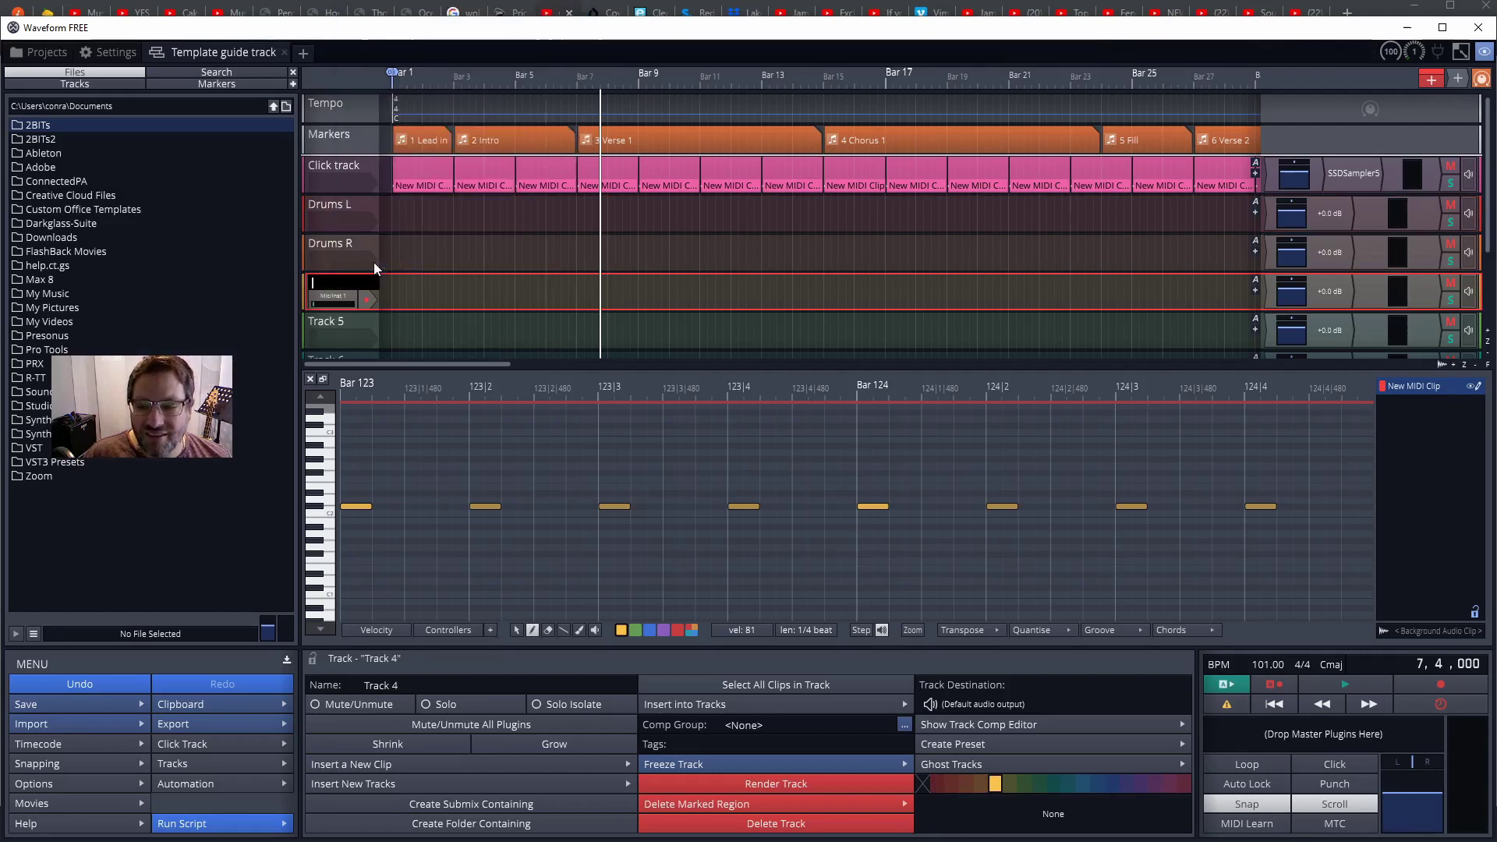
{"action": "type", "text": "Bas"}
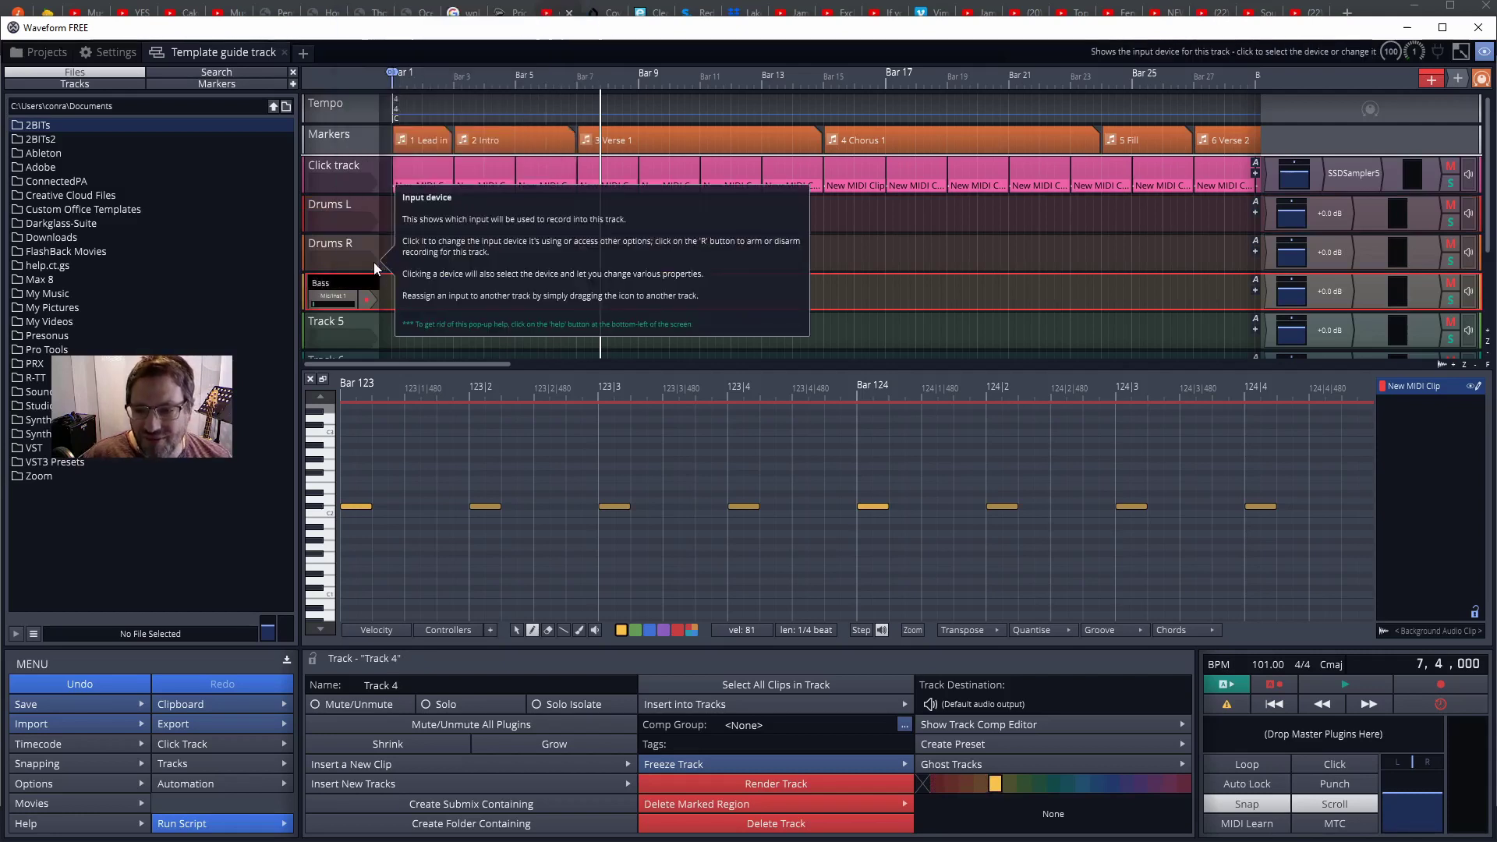
{"action": "type", "text": "s"}
{"action": "key", "text": "Return"}
Step: Rename Track 5 to Acoustic Guitar
{"action": "left_click", "coordinate": [351, 323]}
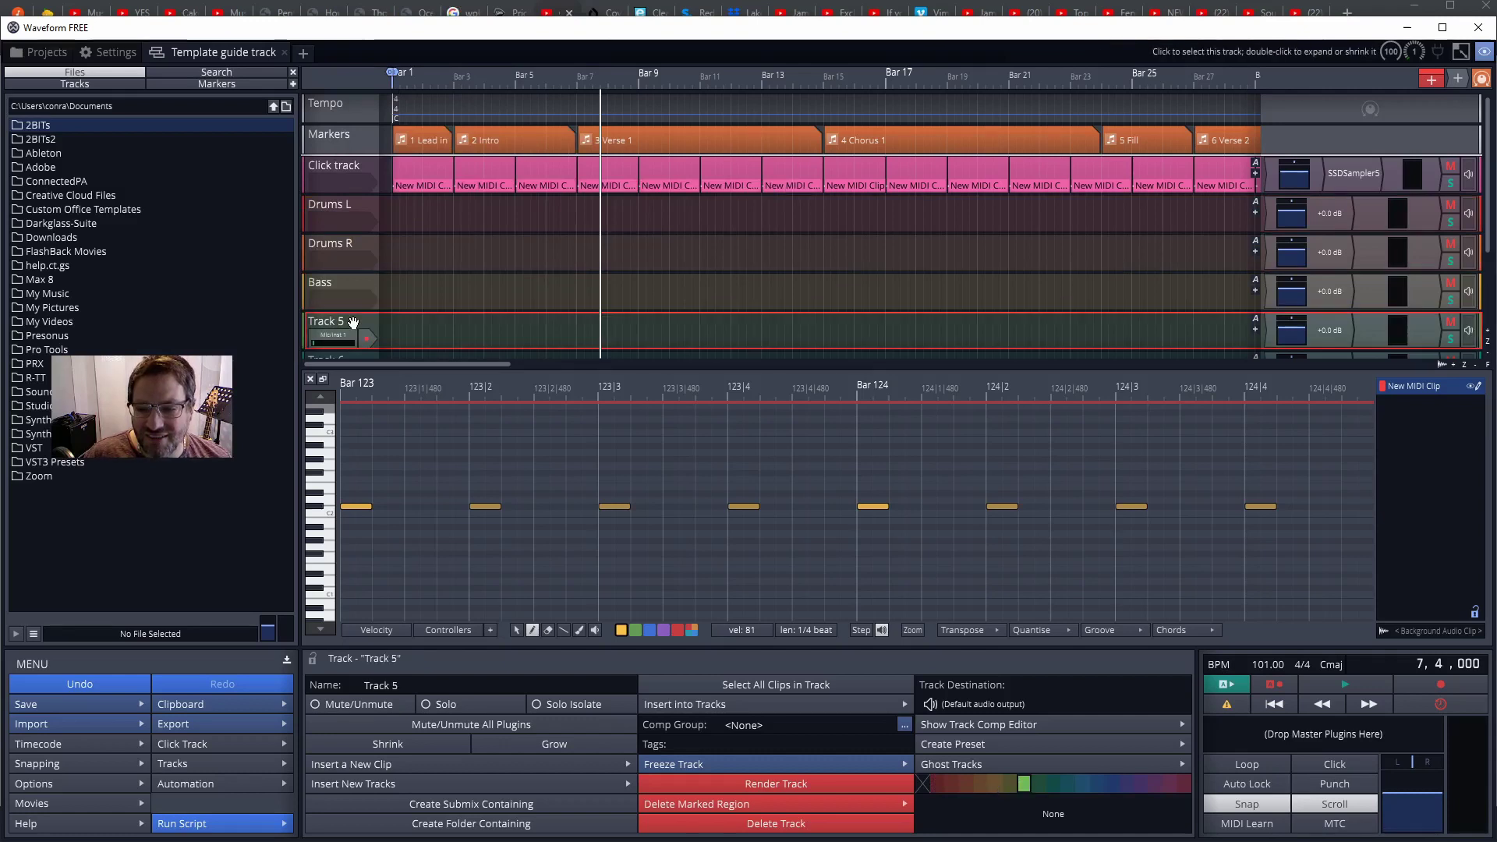
{"action": "right_click", "coordinate": [355, 326]}
{"action": "left_click", "coordinate": [382, 315]}
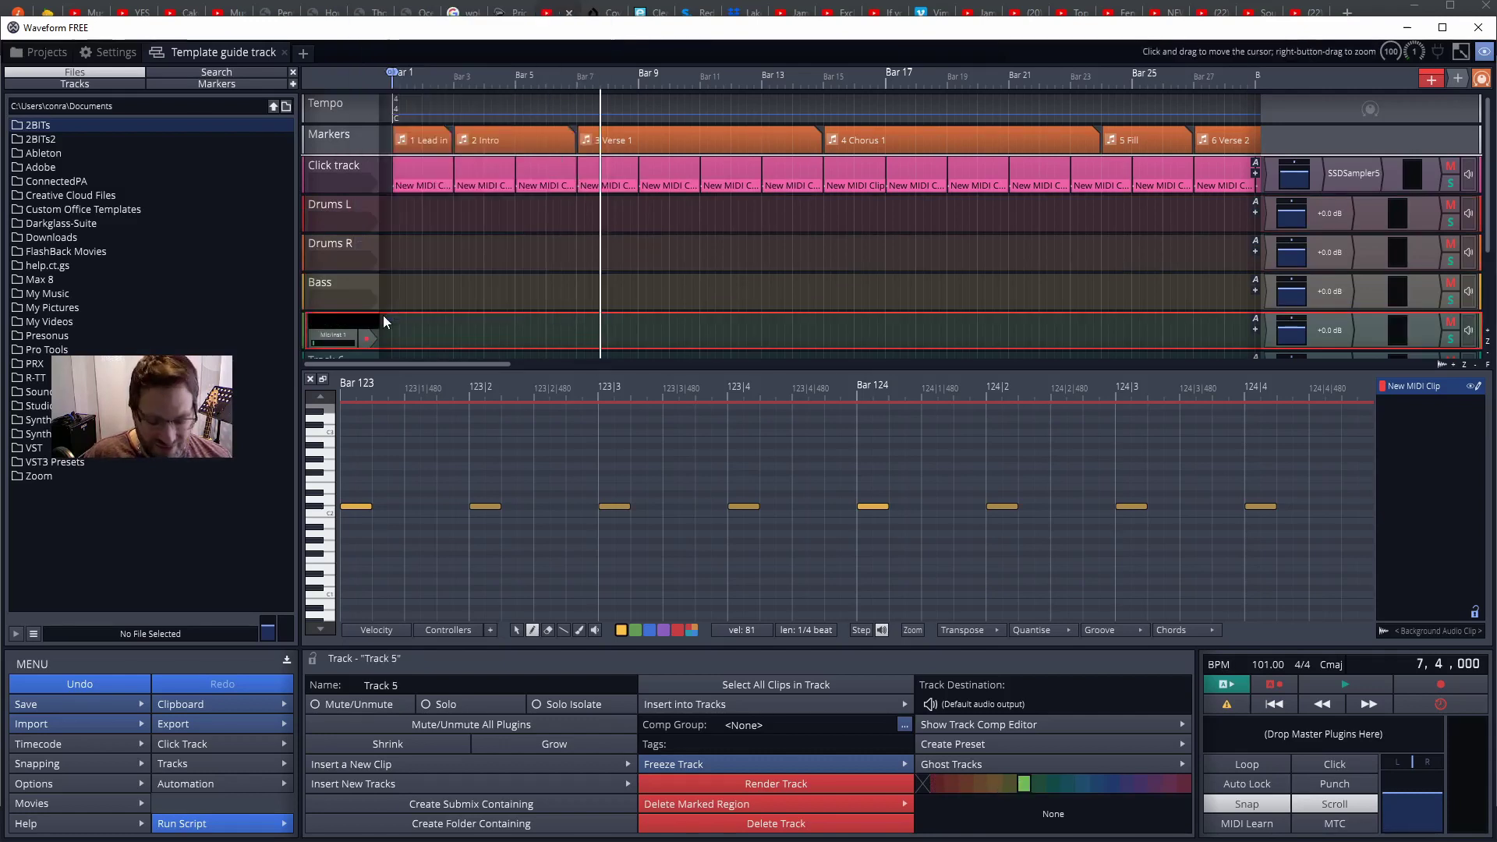
{"action": "type", "text": "Ac"}
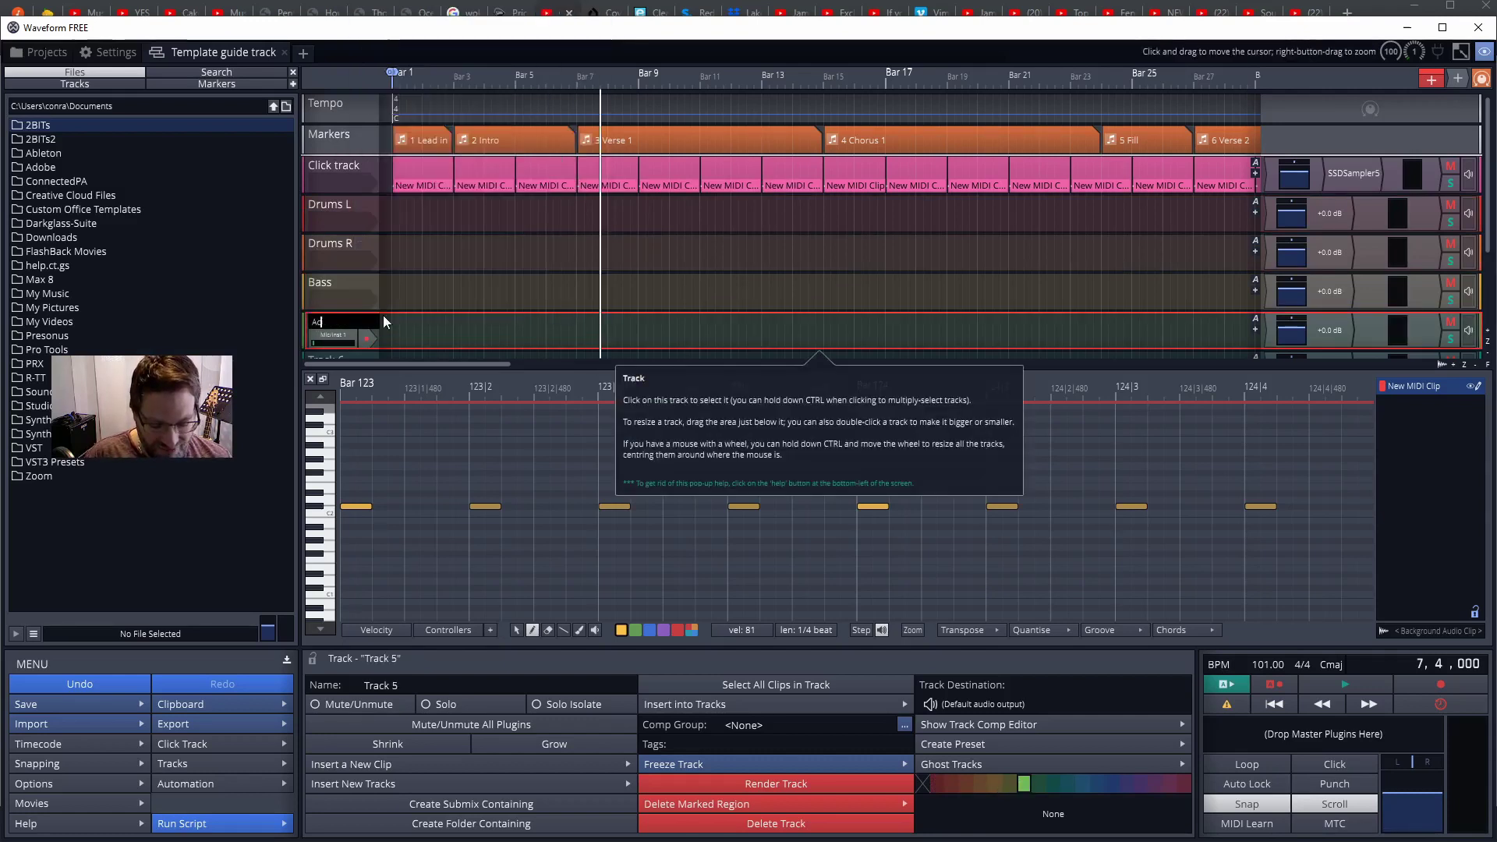
{"action": "type", "text": "oustic Gu"}
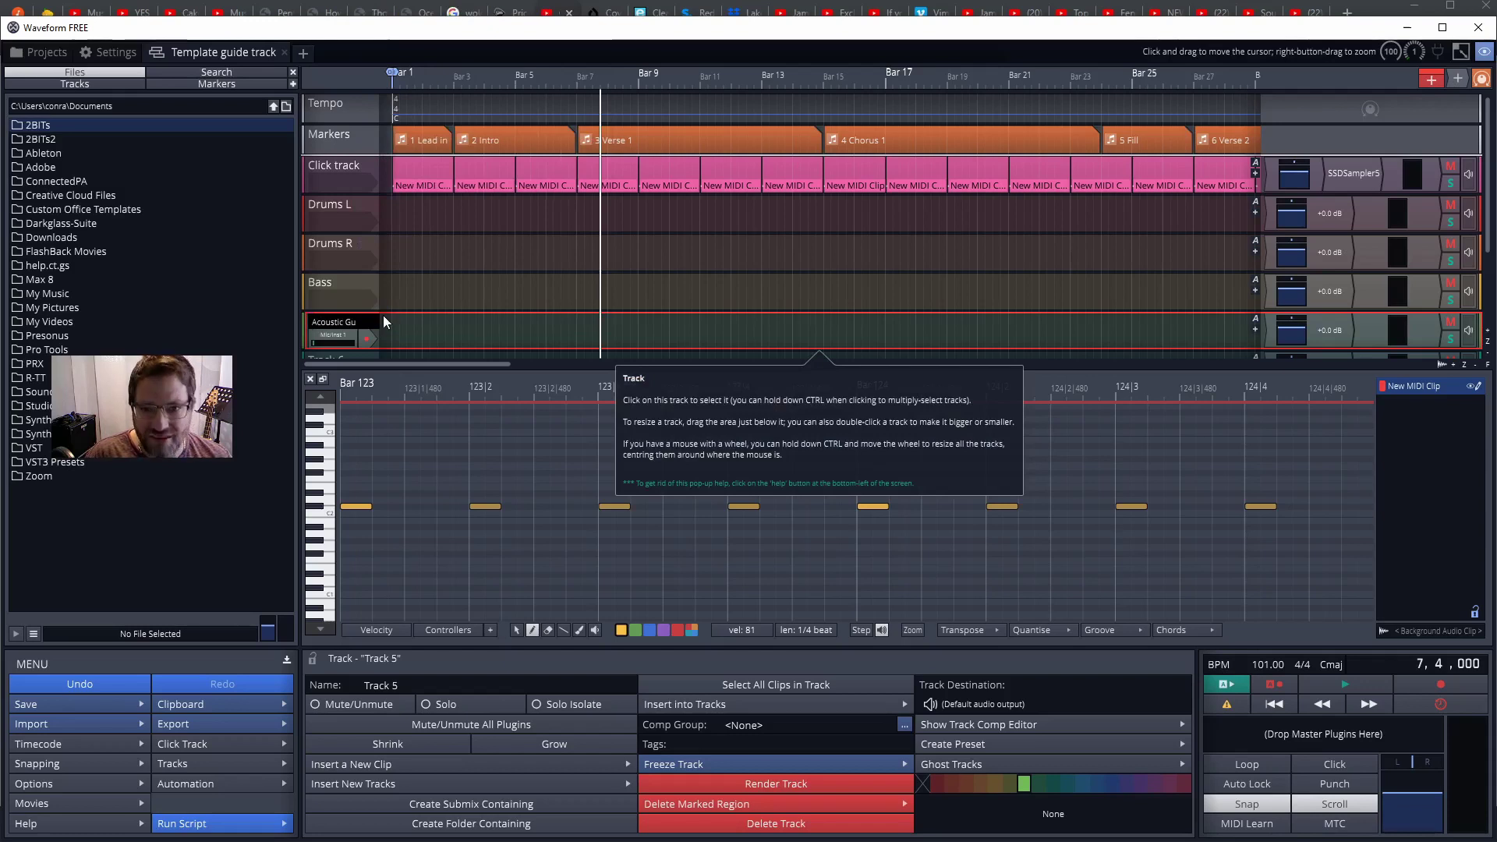
{"action": "type", "text": "itar"}
{"action": "key", "text": "Return"}
{"action": "scroll", "coordinate": [367, 296], "scroll_direction": "down", "scroll_amount": 2}
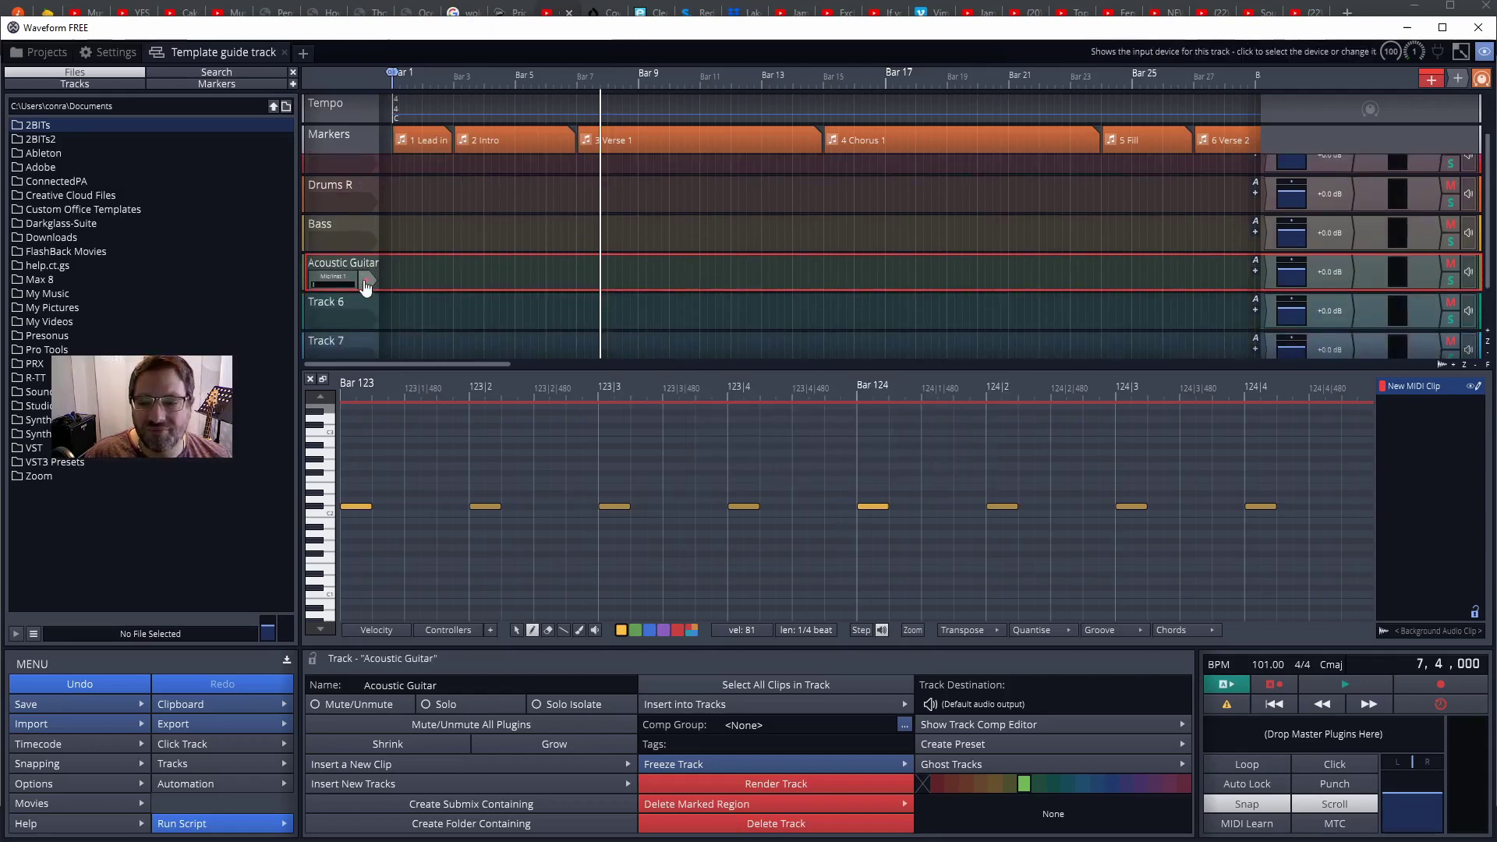
{"action": "right_click", "coordinate": [354, 294]}
{"action": "left_click", "coordinate": [365, 287]}
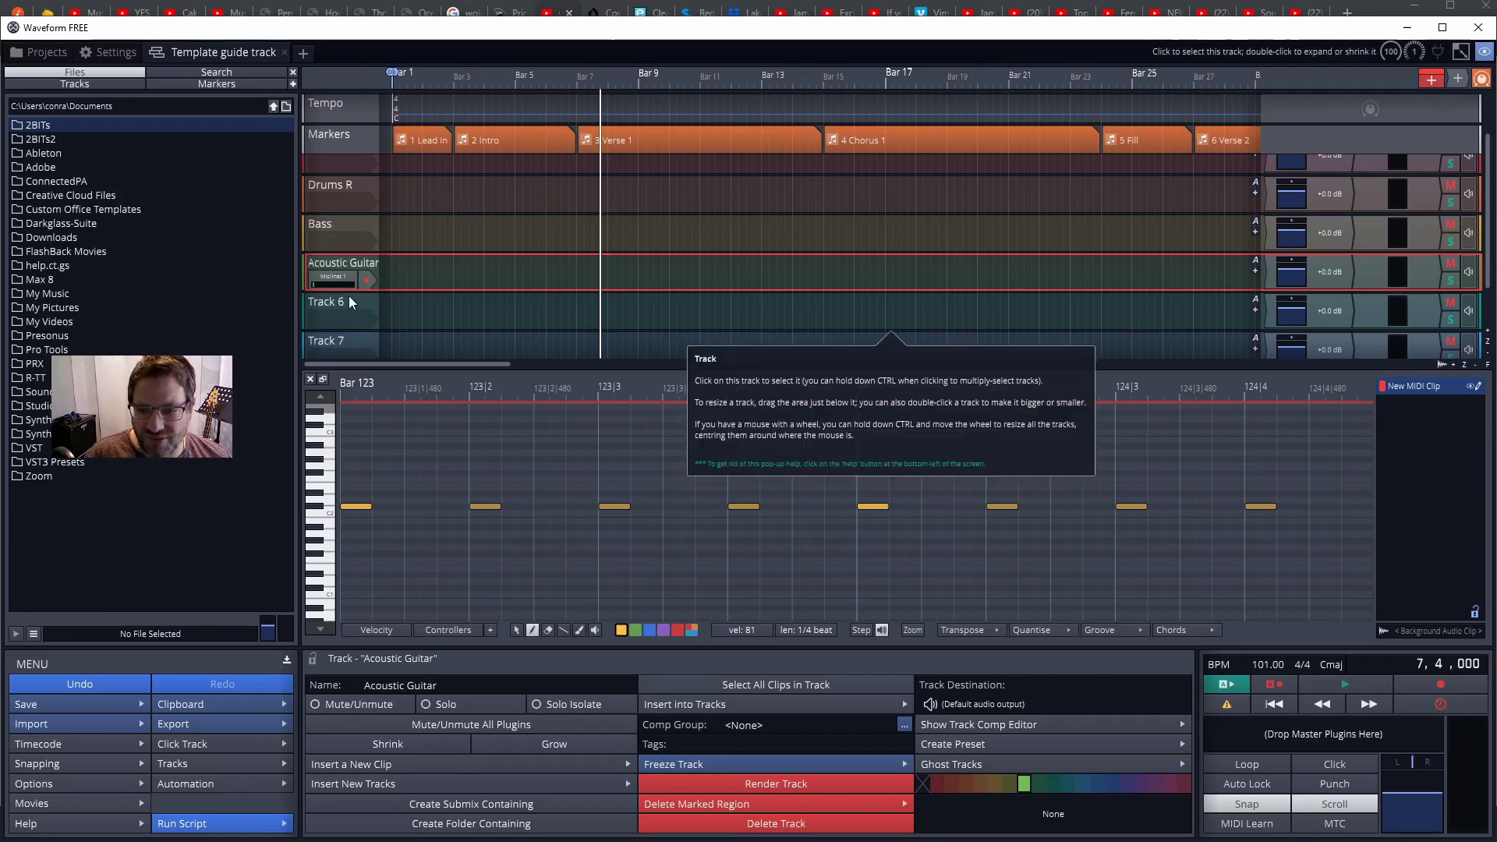
Step: Rename Track 6 to Electric Guitar, fixing the initial 'Electric Guiter' misspelling
{"action": "left_click", "coordinate": [330, 303]}
{"action": "right_click", "coordinate": [334, 302]}
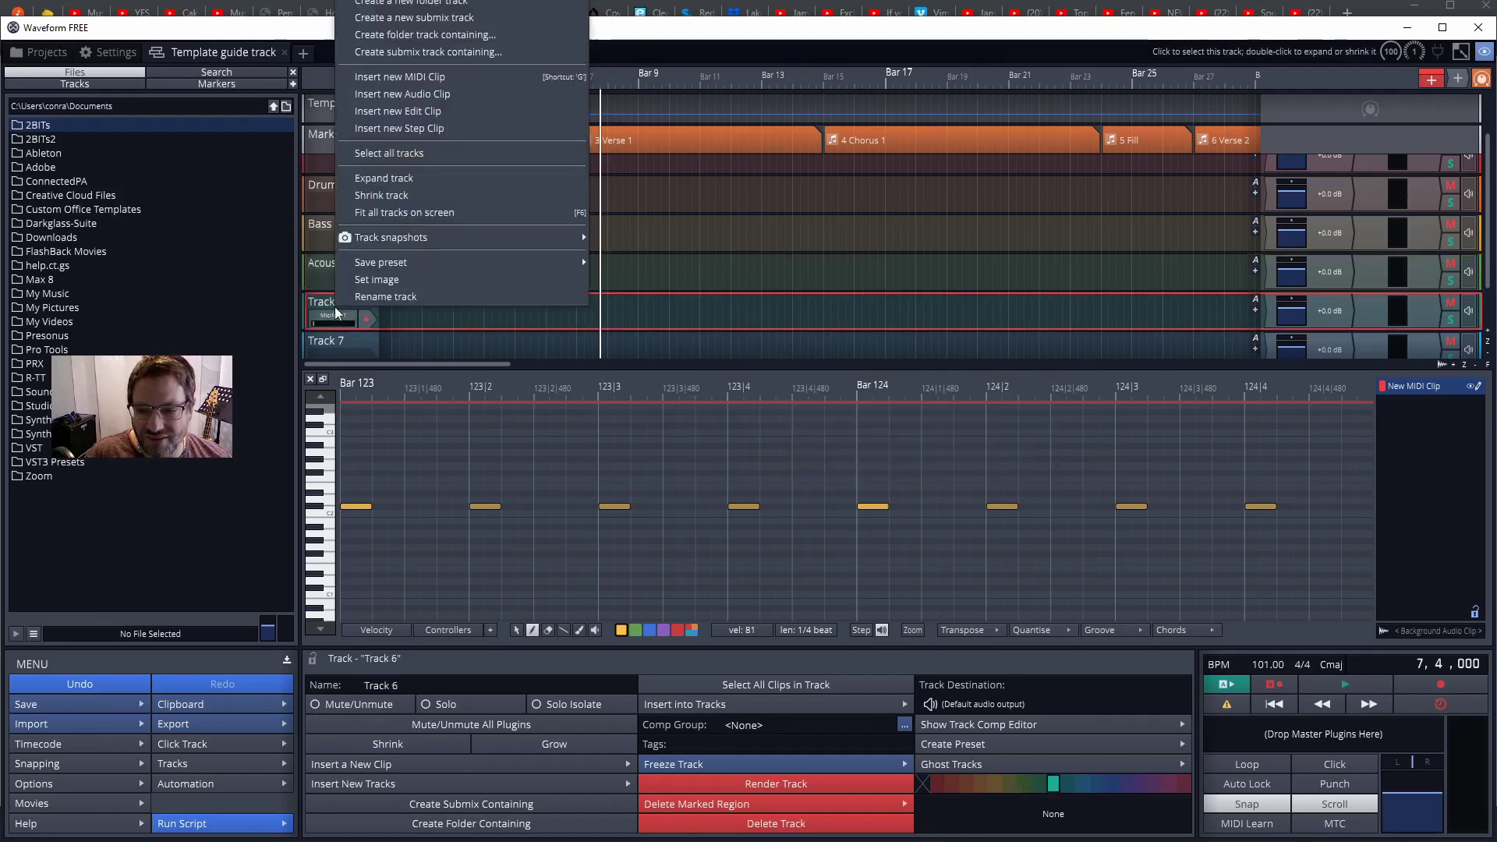
{"action": "left_click", "coordinate": [373, 297]}
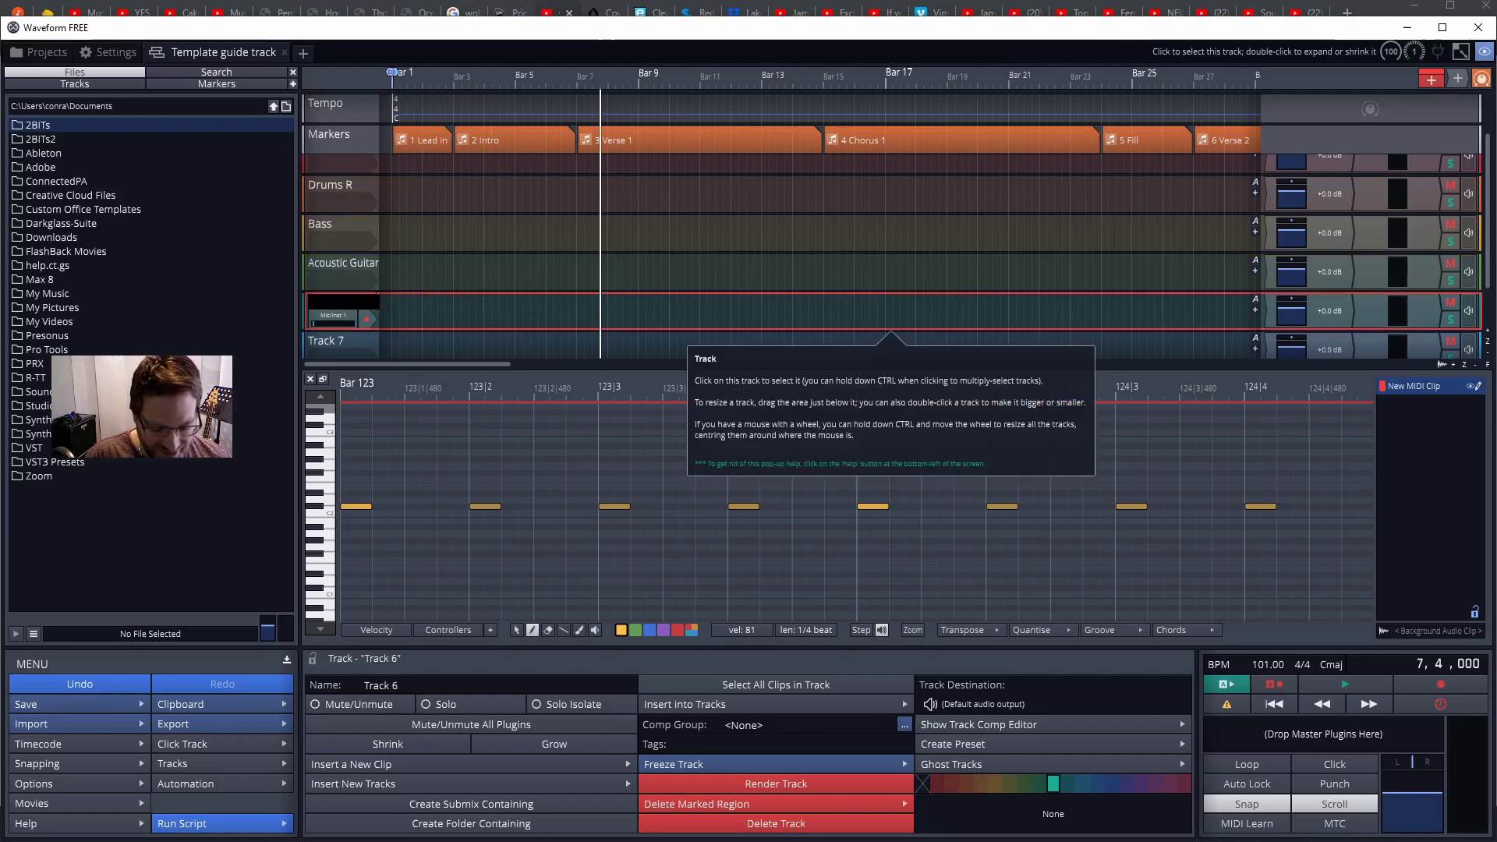
{"action": "type", "text": "G"}
{"action": "key", "text": "BackSpace"}
{"action": "type", "text": "Electric"}
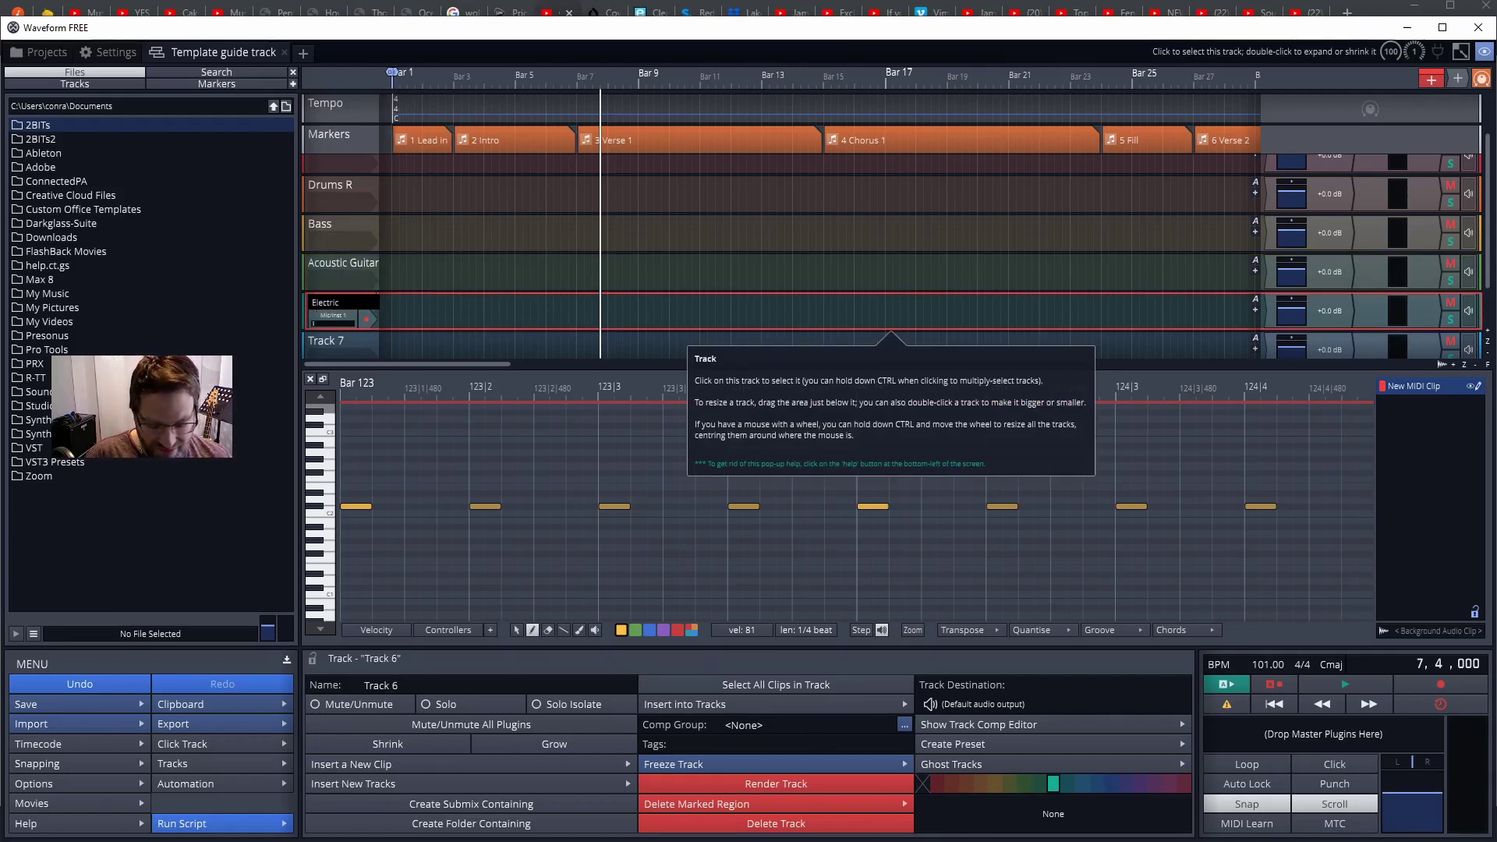
{"action": "type", "text": " Guiter"}
{"action": "key", "text": "Return"}
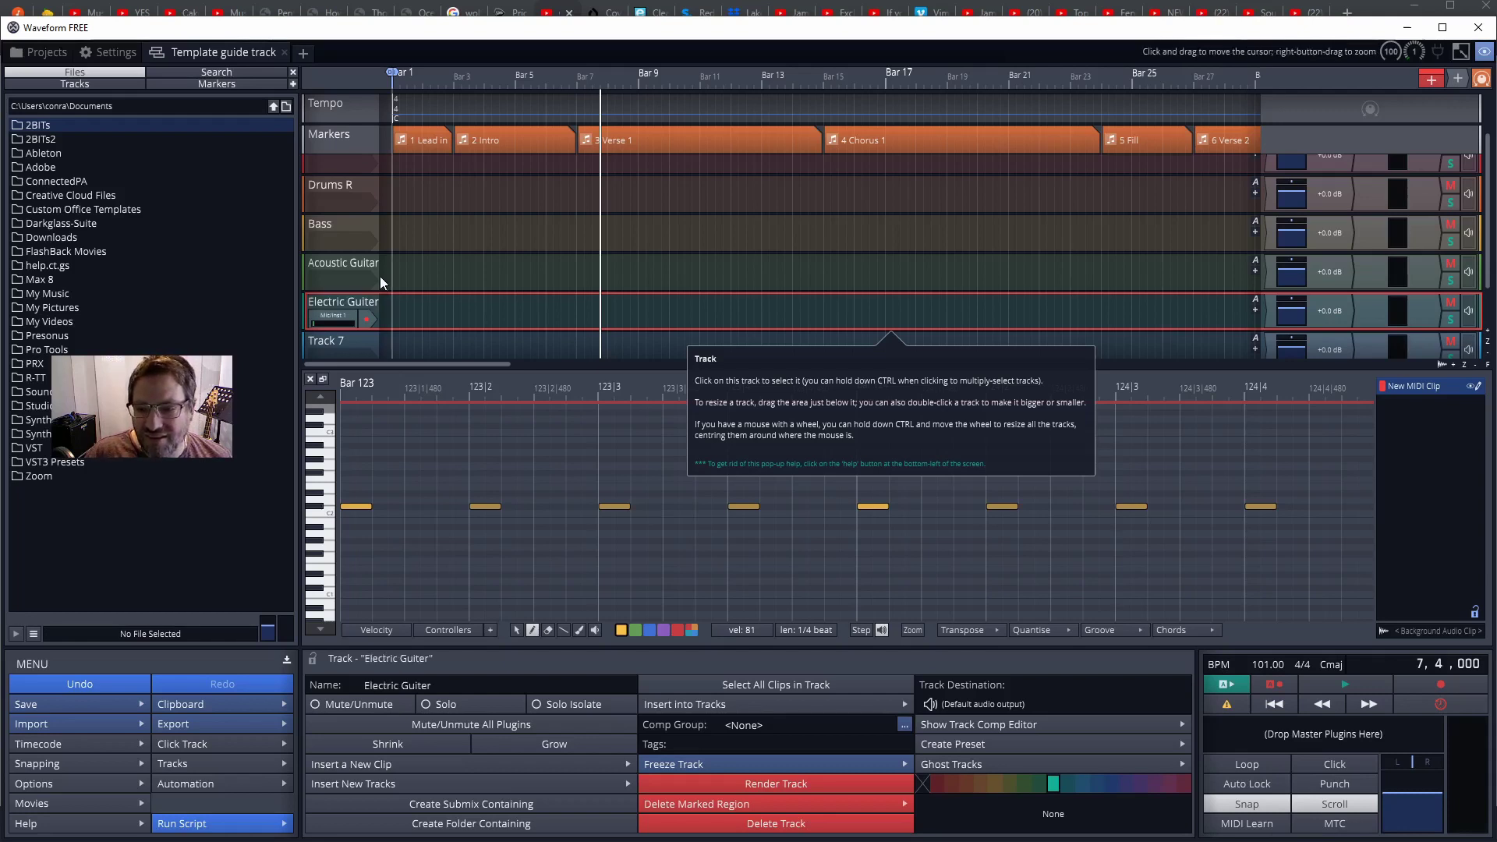
{"action": "right_click", "coordinate": [347, 344]}
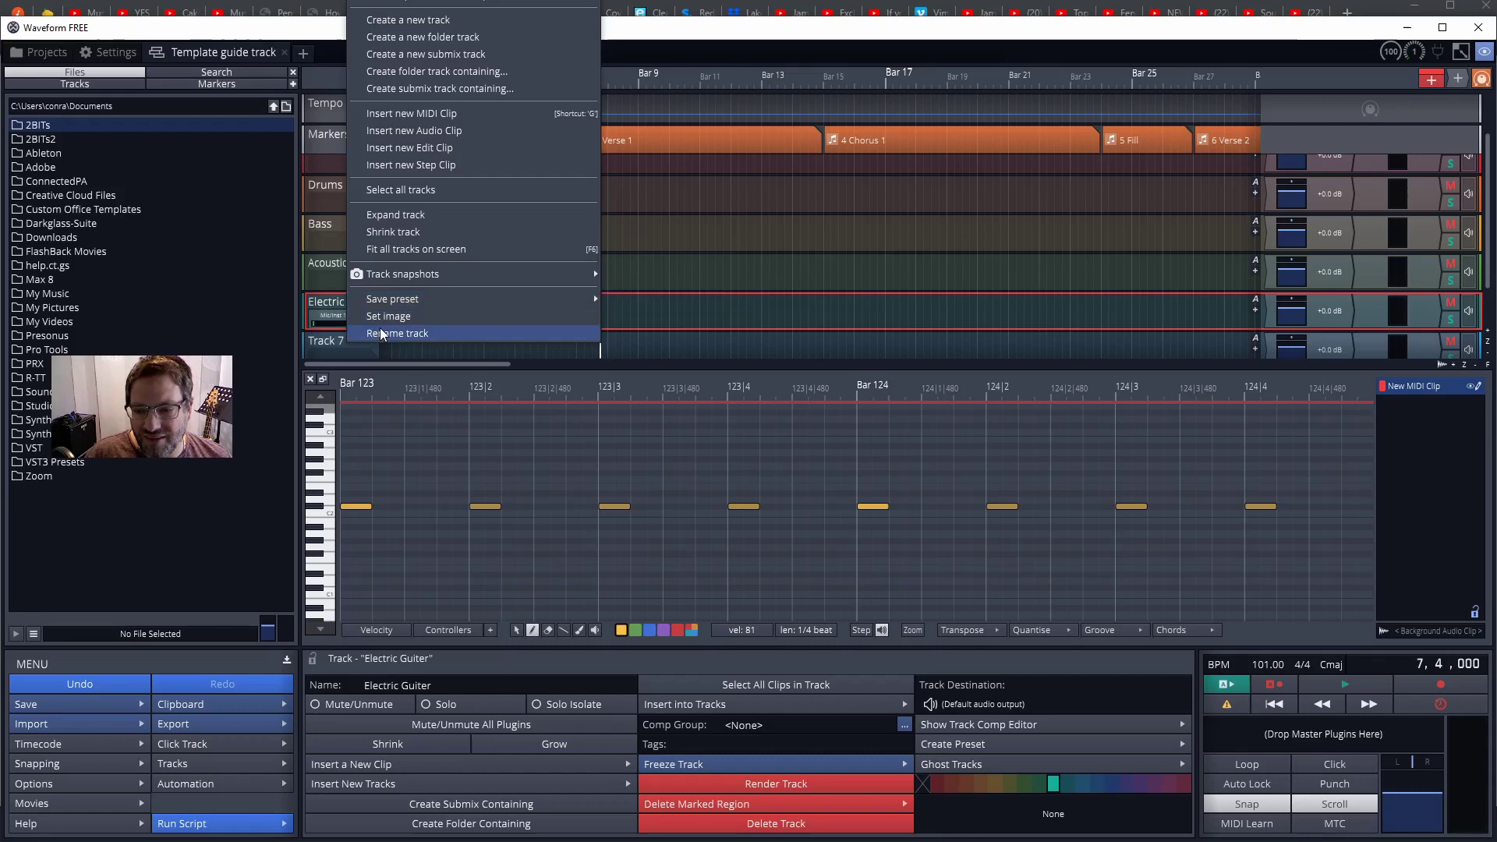
{"action": "left_click", "coordinate": [382, 334]}
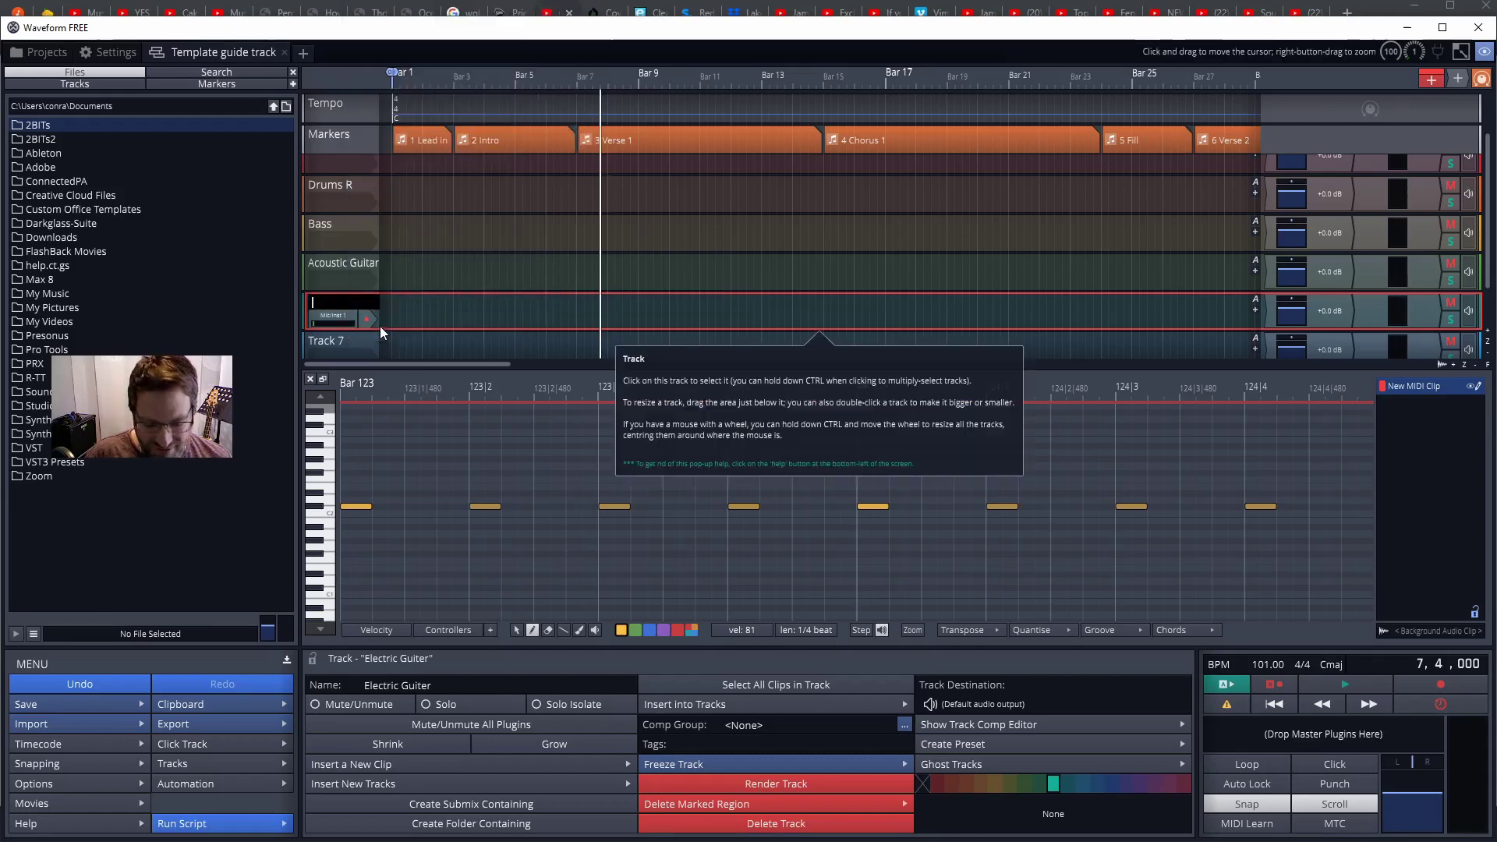
{"action": "type", "text": "Elec"}
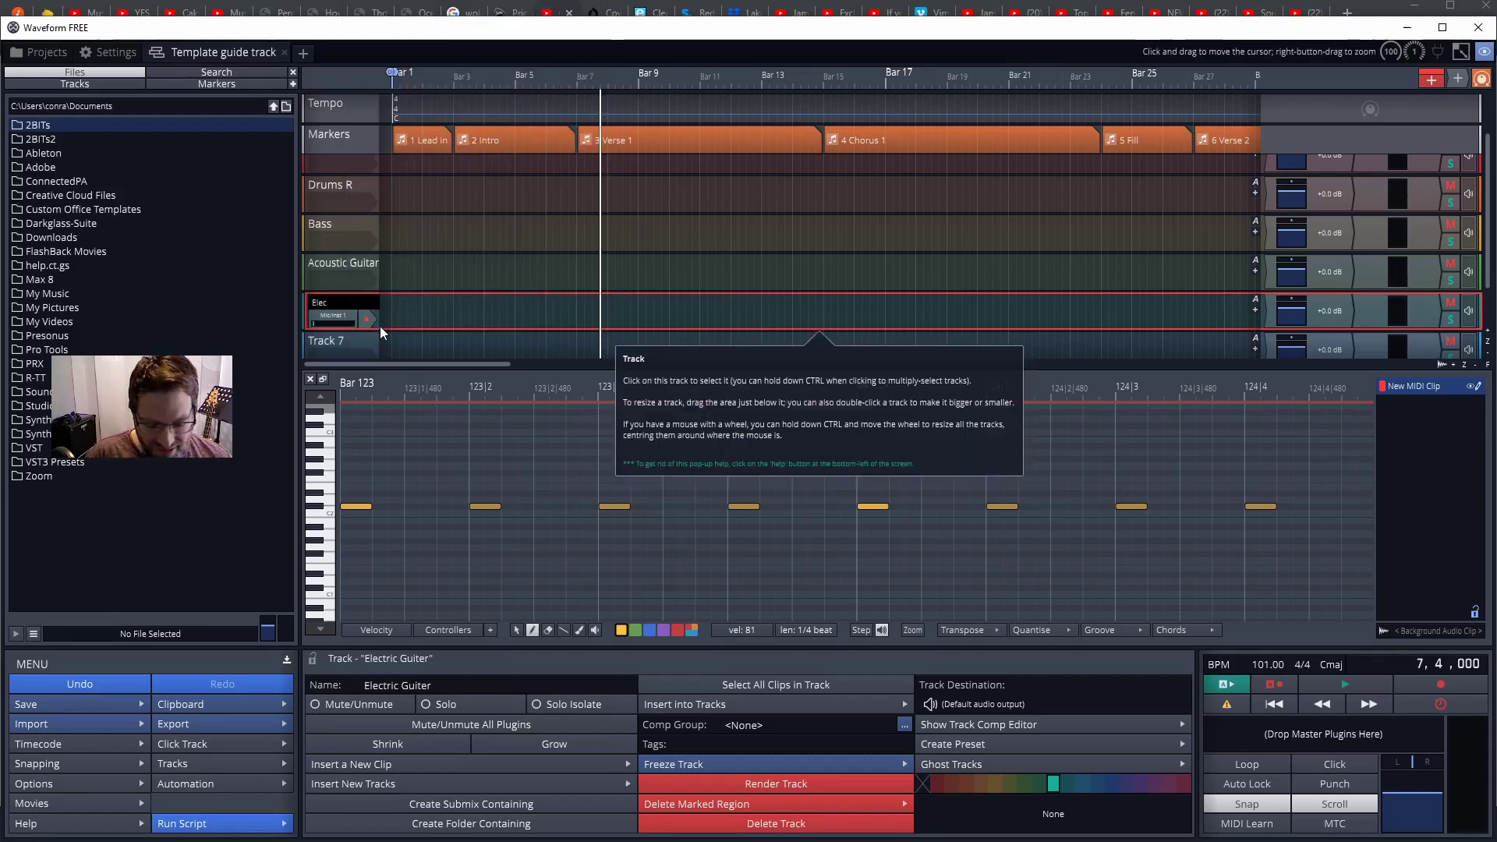
{"action": "type", "text": "tric Guitar"}
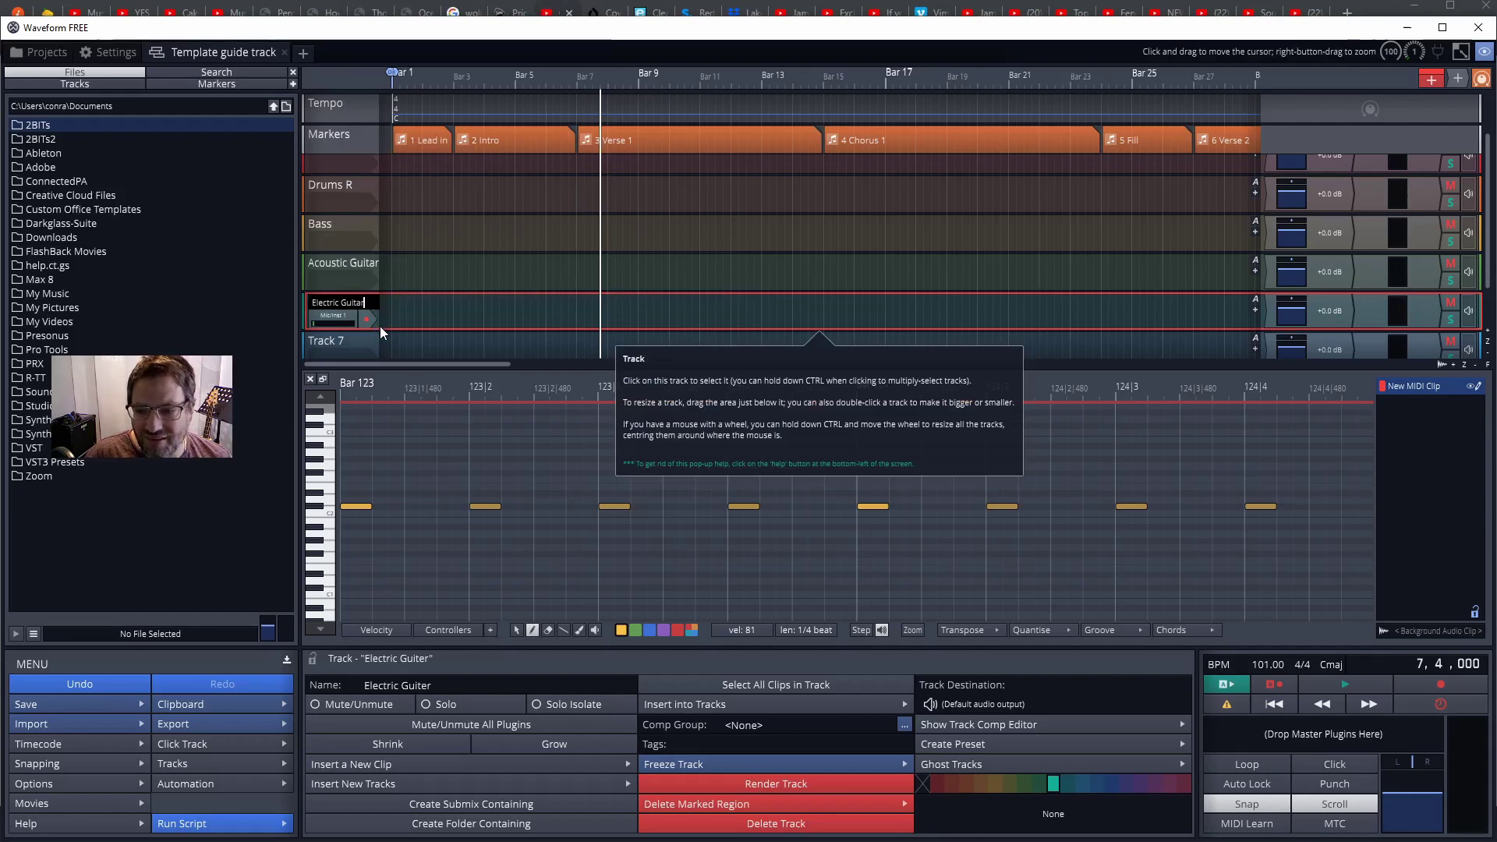
{"action": "key", "text": "Return"}
Step: Rename Track 7 to Lead Guitar
{"action": "left_click", "coordinate": [347, 343]}
{"action": "right_click", "coordinate": [348, 343]}
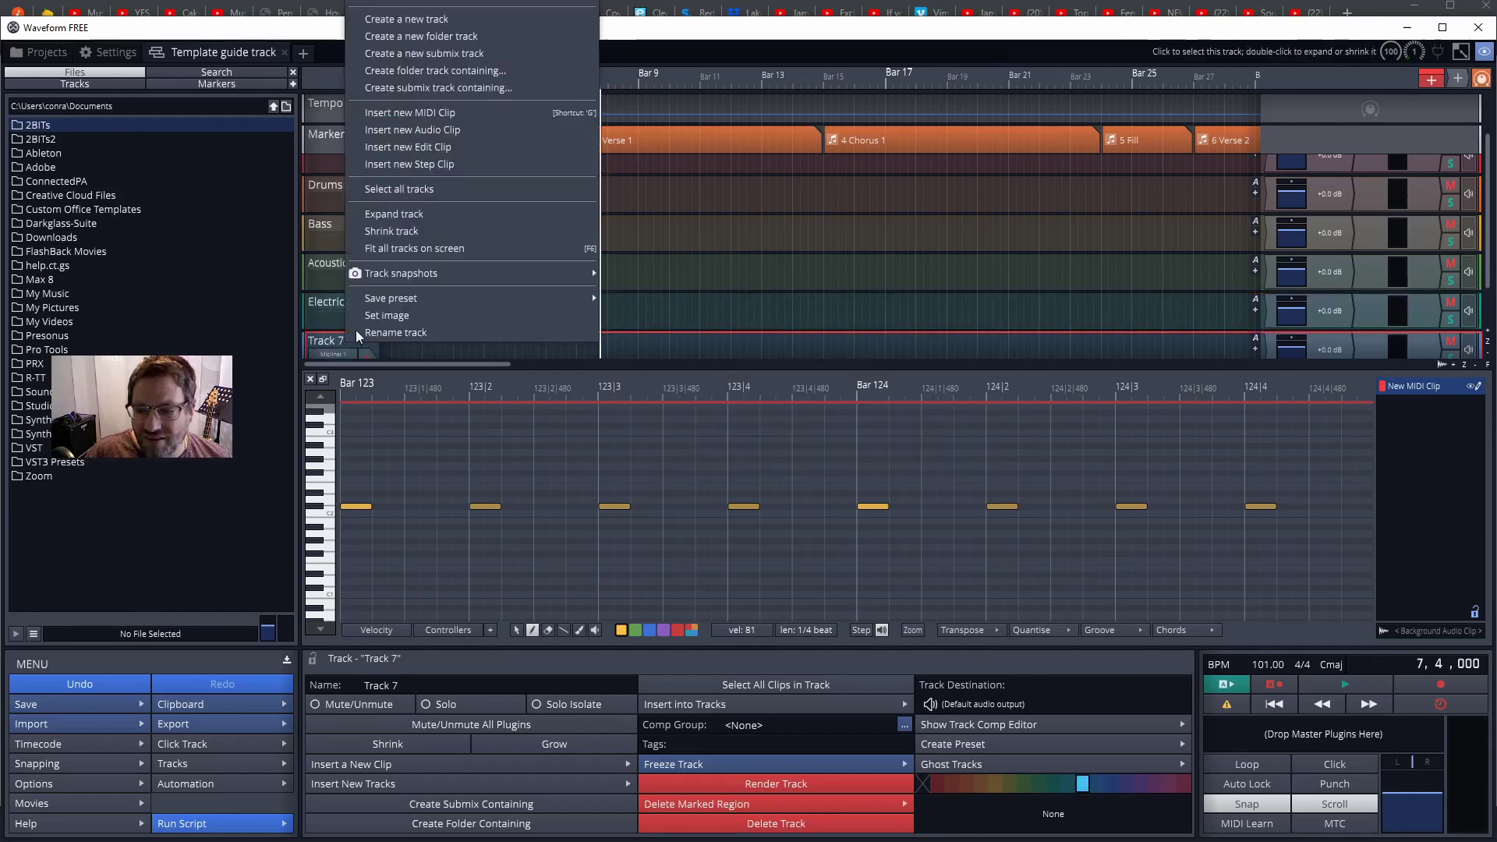
{"action": "left_click", "coordinate": [382, 329]}
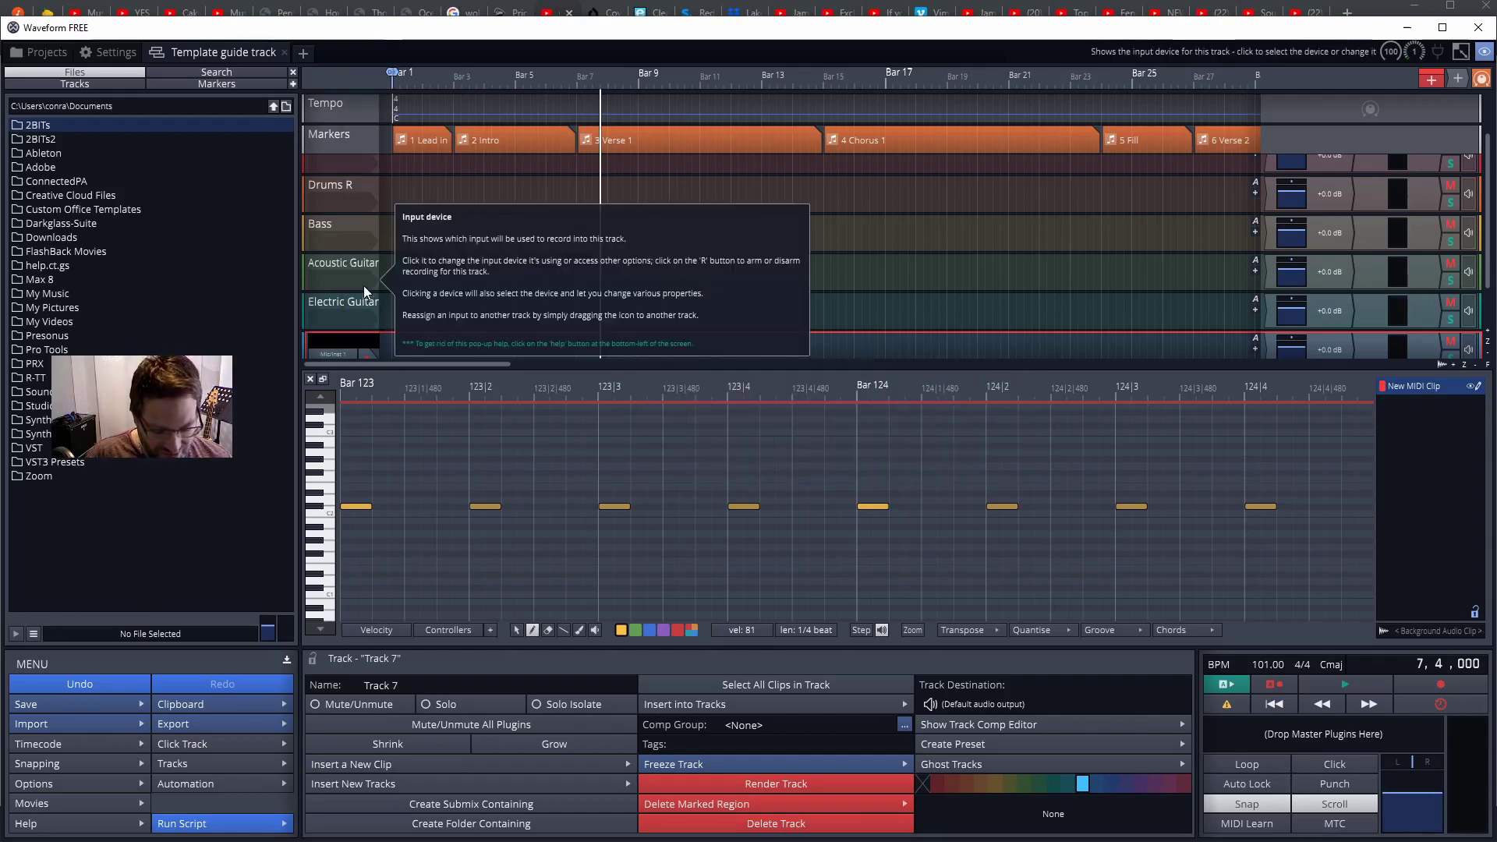
{"action": "type", "text": "Lead Guitar"}
{"action": "key", "text": "Return"}
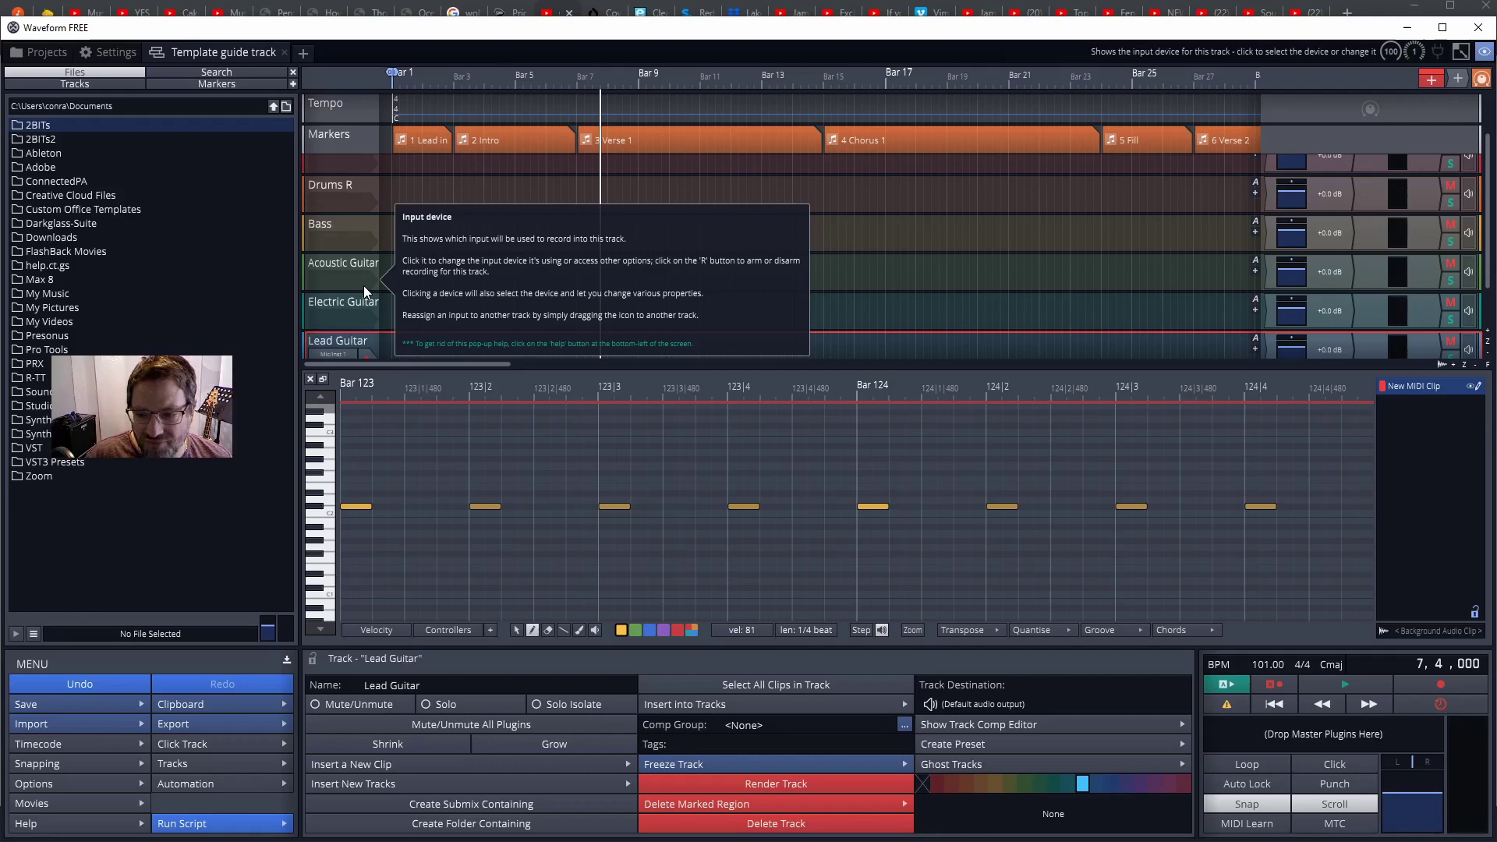
Step: Scroll down and name Track 8 Keys
{"action": "scroll", "coordinate": [348, 241], "scroll_direction": "down", "scroll_amount": 1}
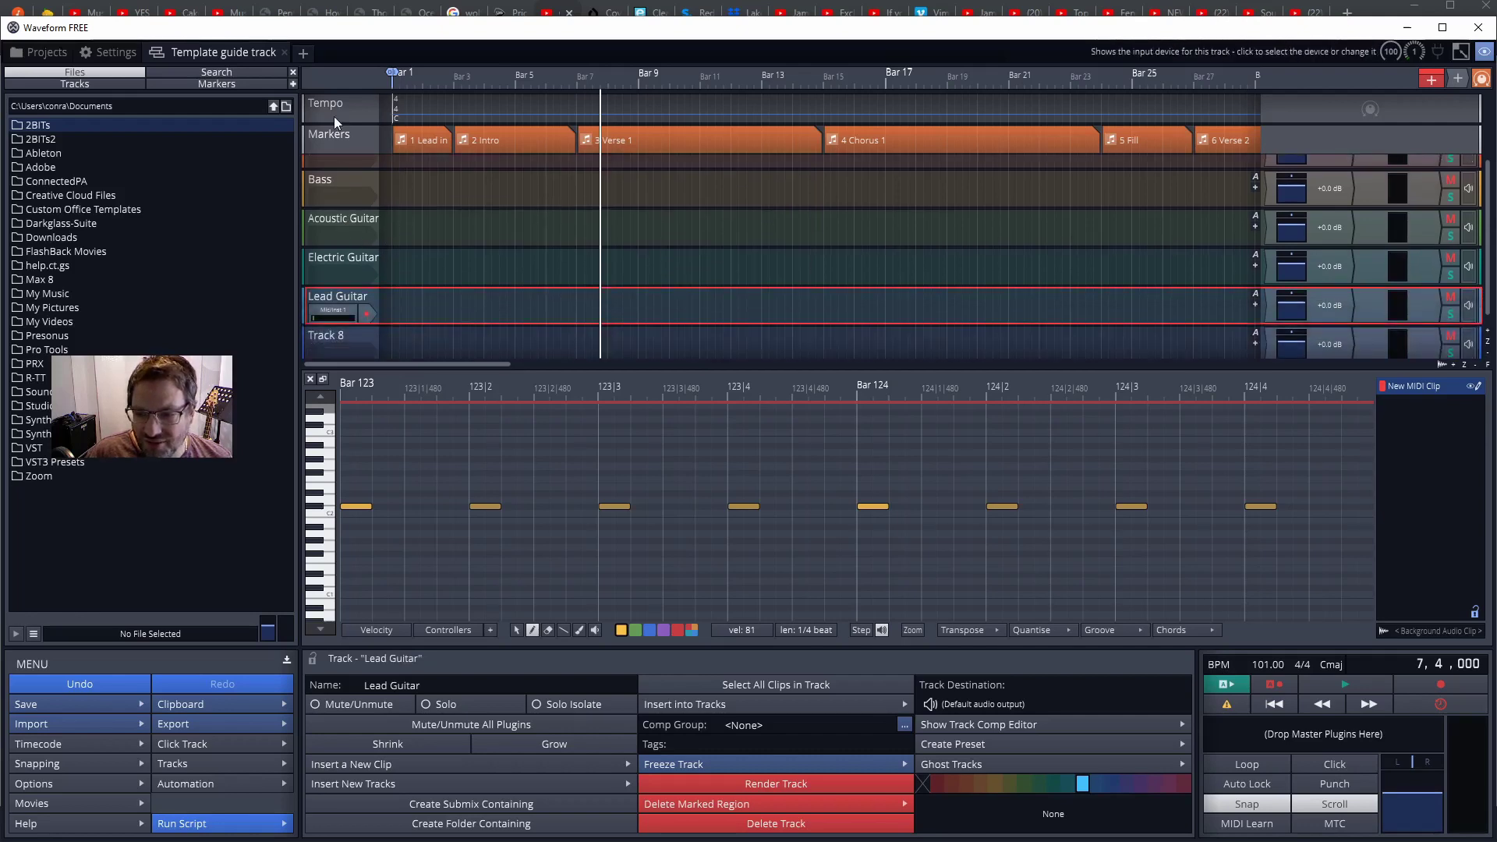
{"action": "scroll", "coordinate": [321, 228], "scroll_direction": "down", "scroll_amount": 1}
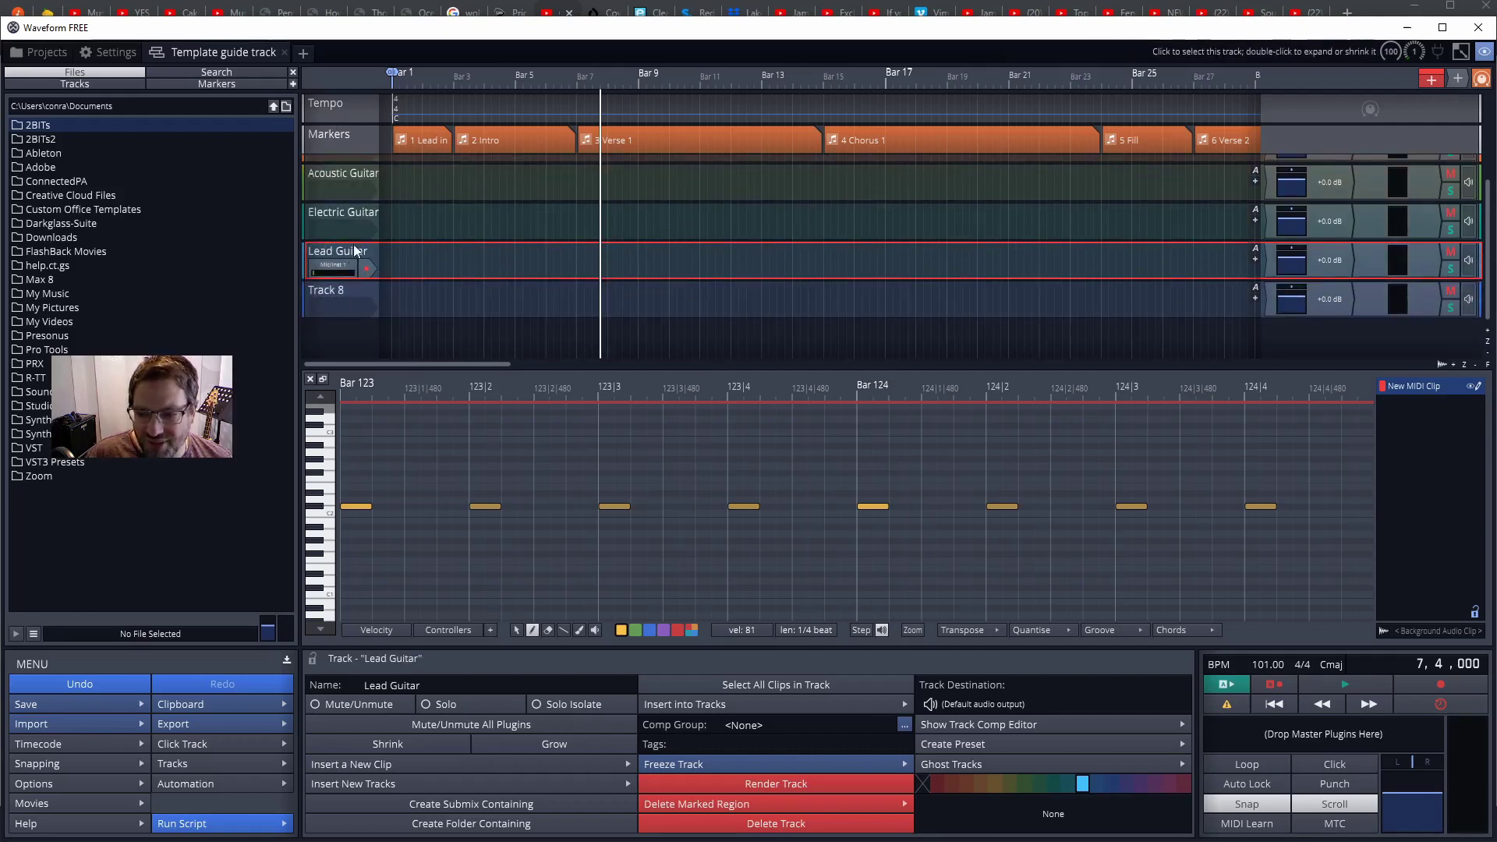
{"action": "left_click", "coordinate": [329, 287]}
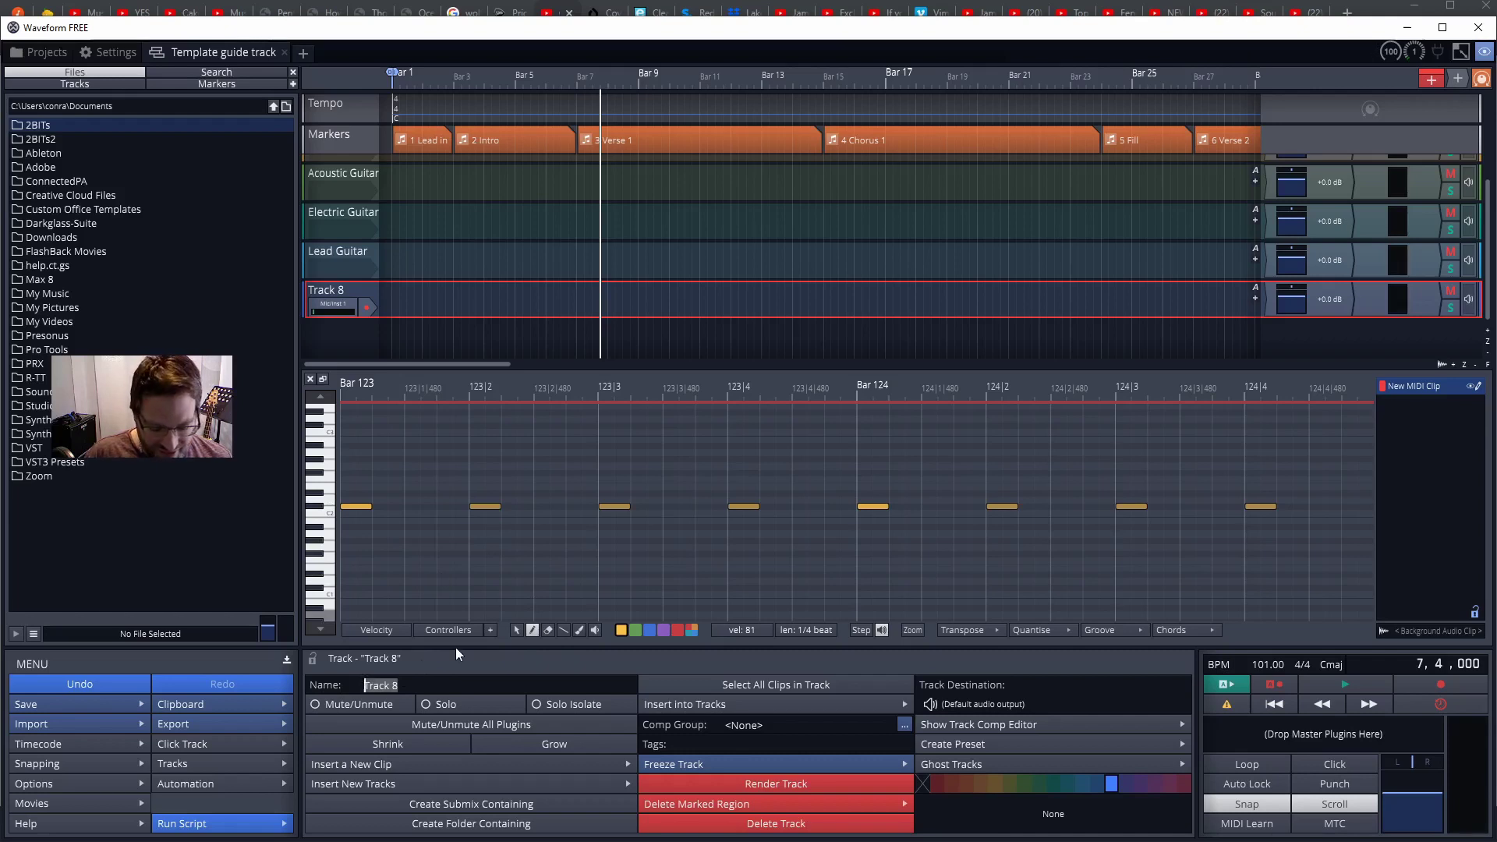
{"action": "type", "text": "Keys"}
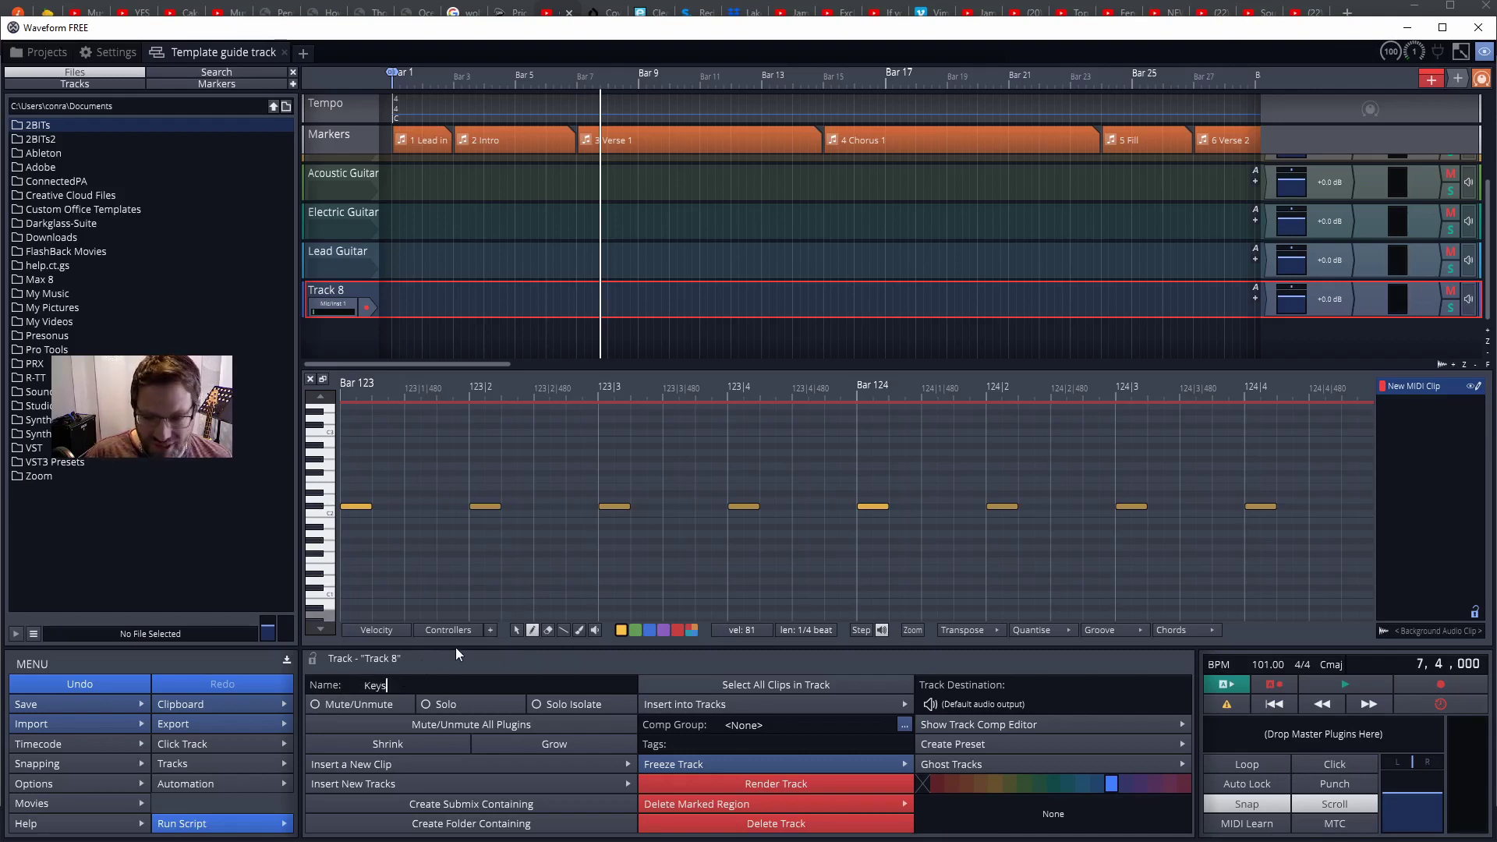
{"action": "key", "text": "Return"}
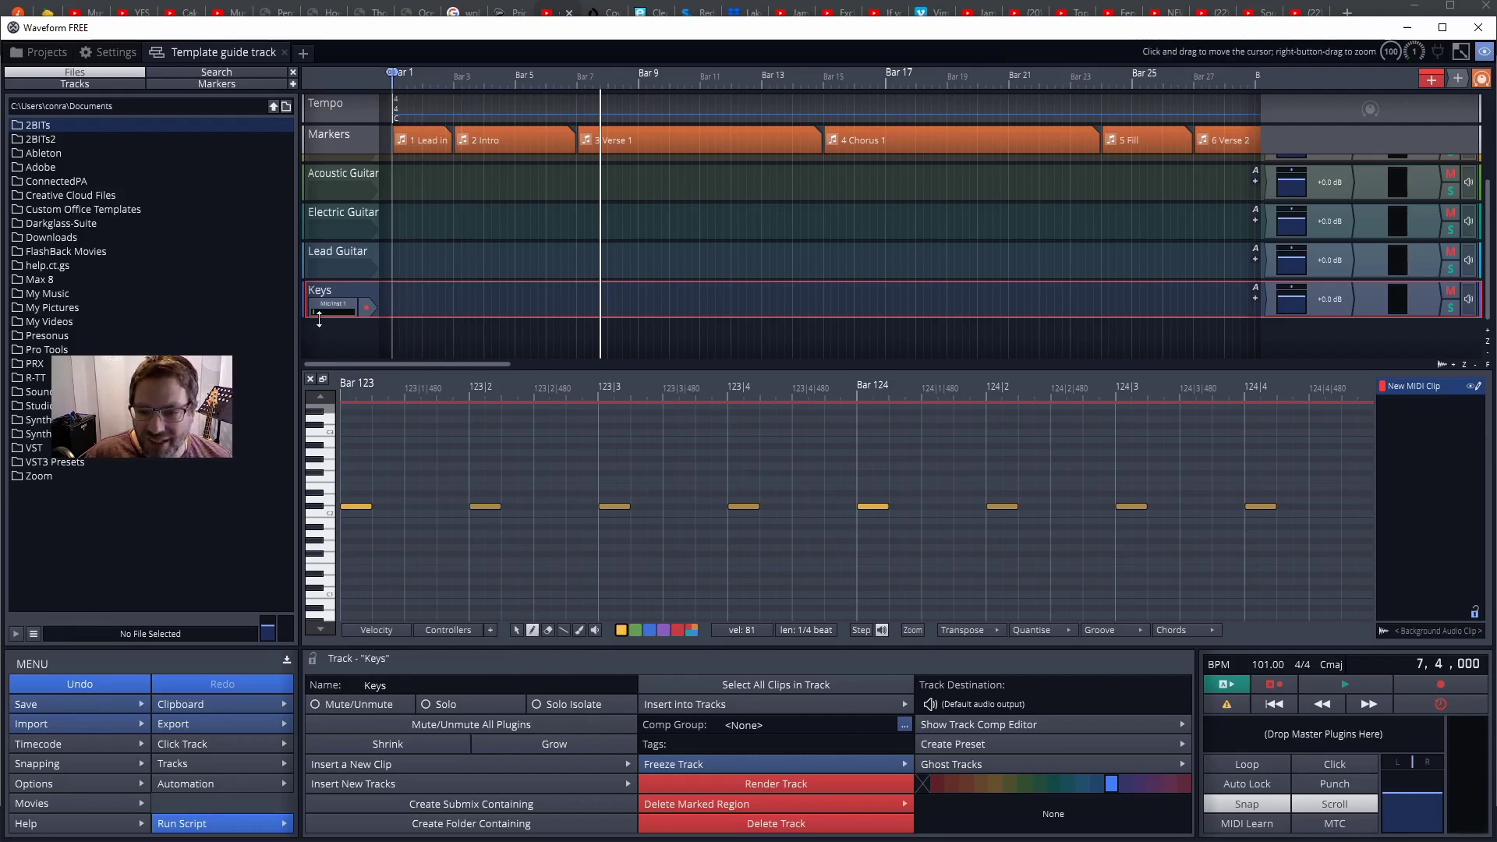
Step: Return the playback position to bar 1 and scroll back up the track list
{"action": "right_click", "coordinate": [356, 294]}
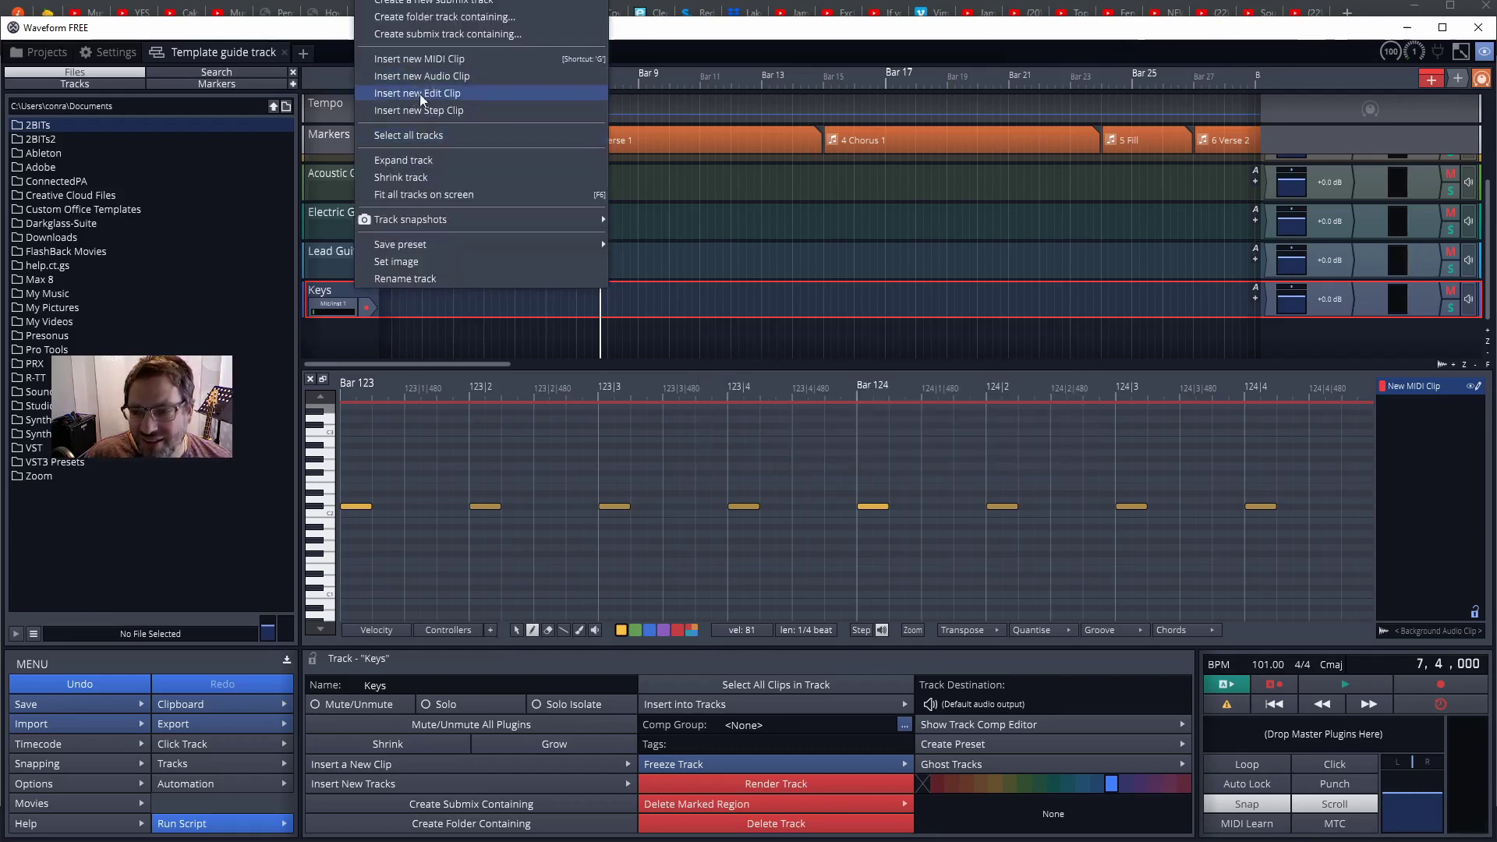
{"action": "left_click", "coordinate": [309, 348]}
{"action": "key", "text": "Home"}
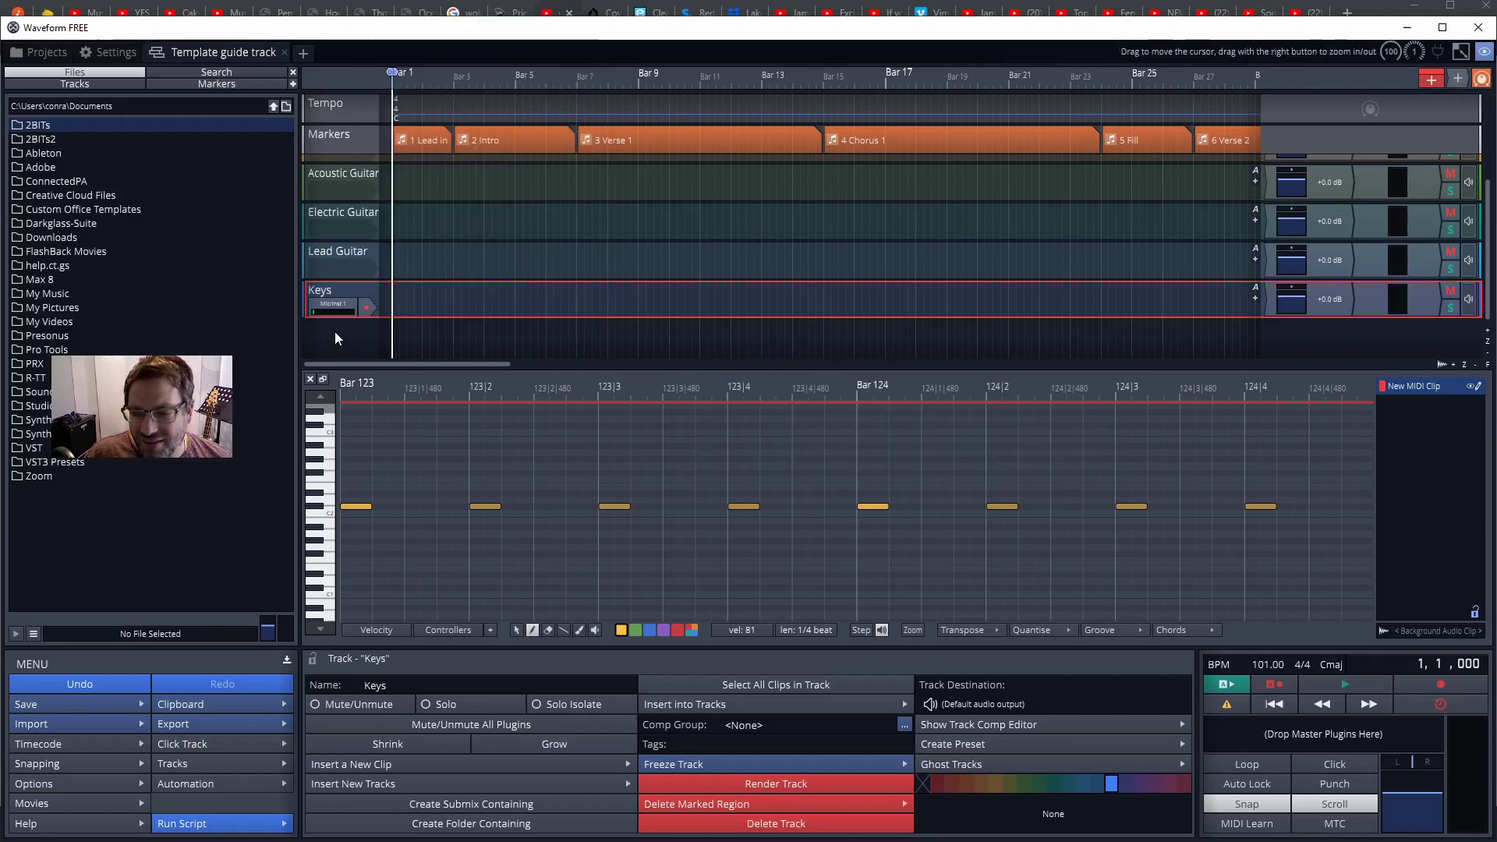
{"action": "scroll", "coordinate": [329, 326], "scroll_direction": "up", "scroll_amount": 1}
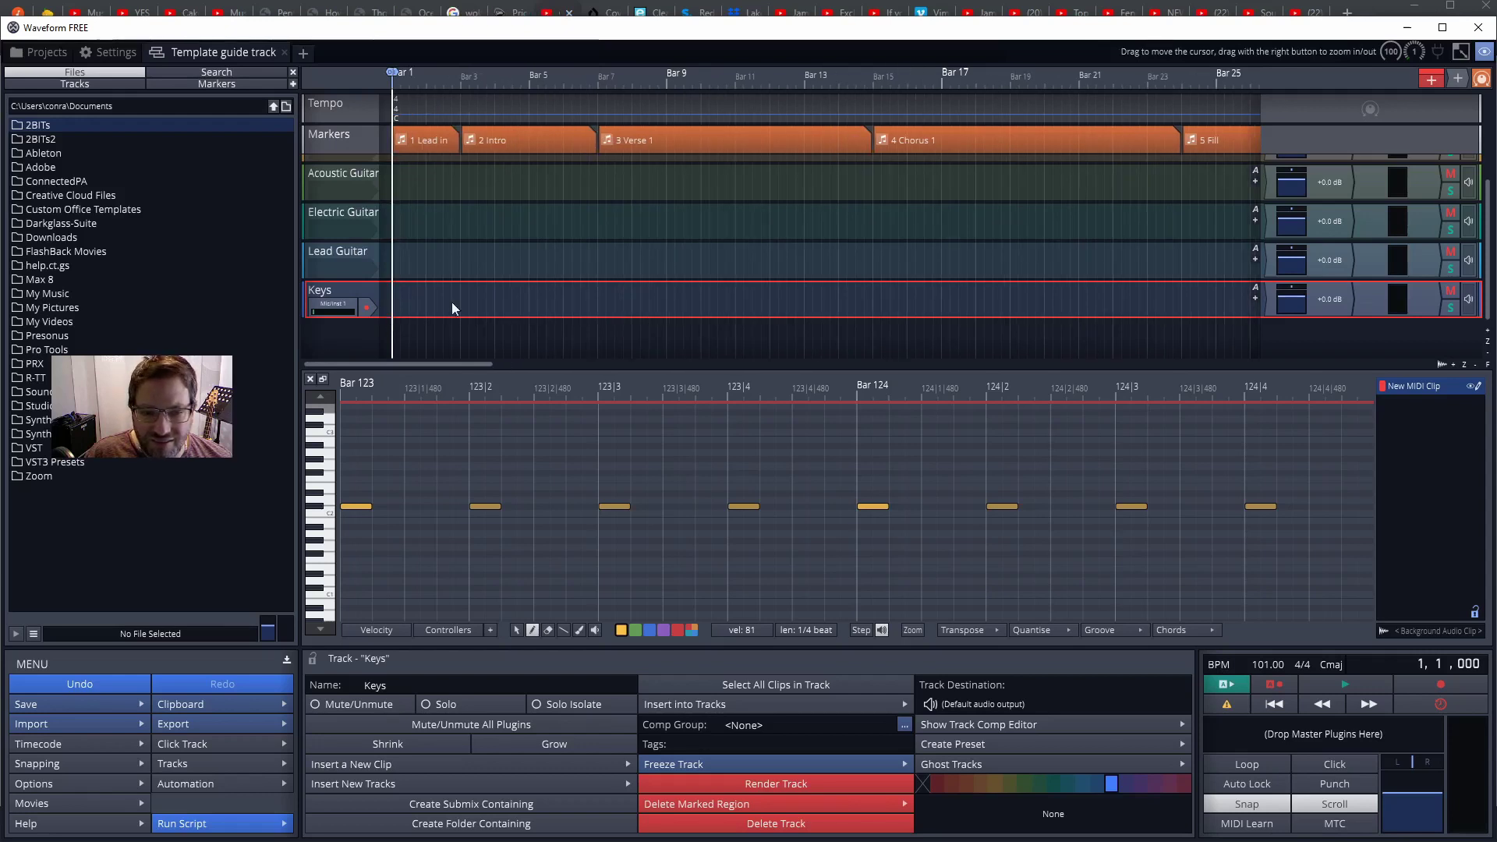
{"action": "right_click", "coordinate": [357, 339]}
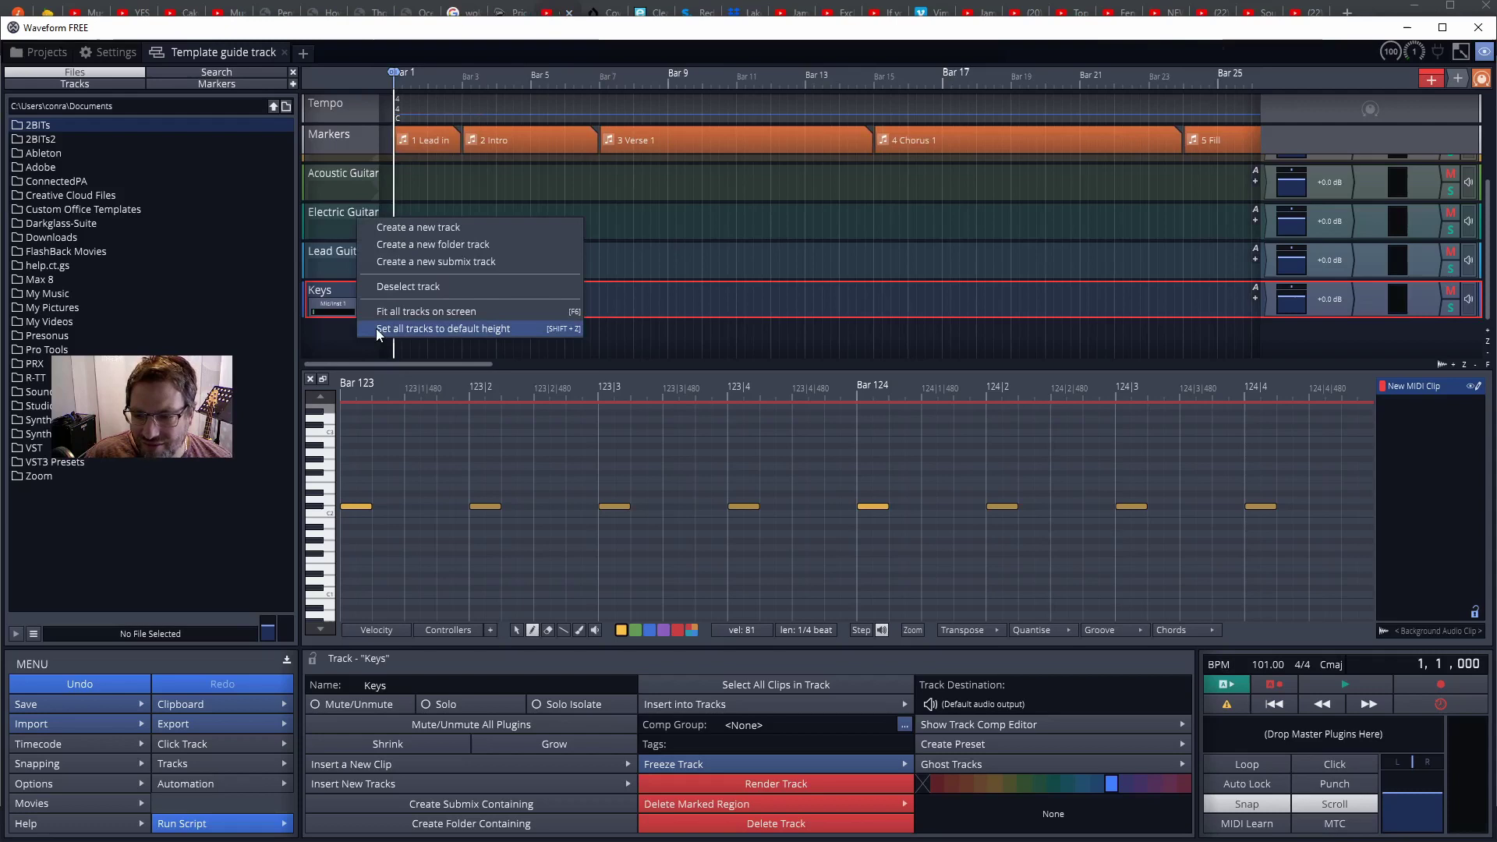
{"action": "left_click", "coordinate": [326, 353]}
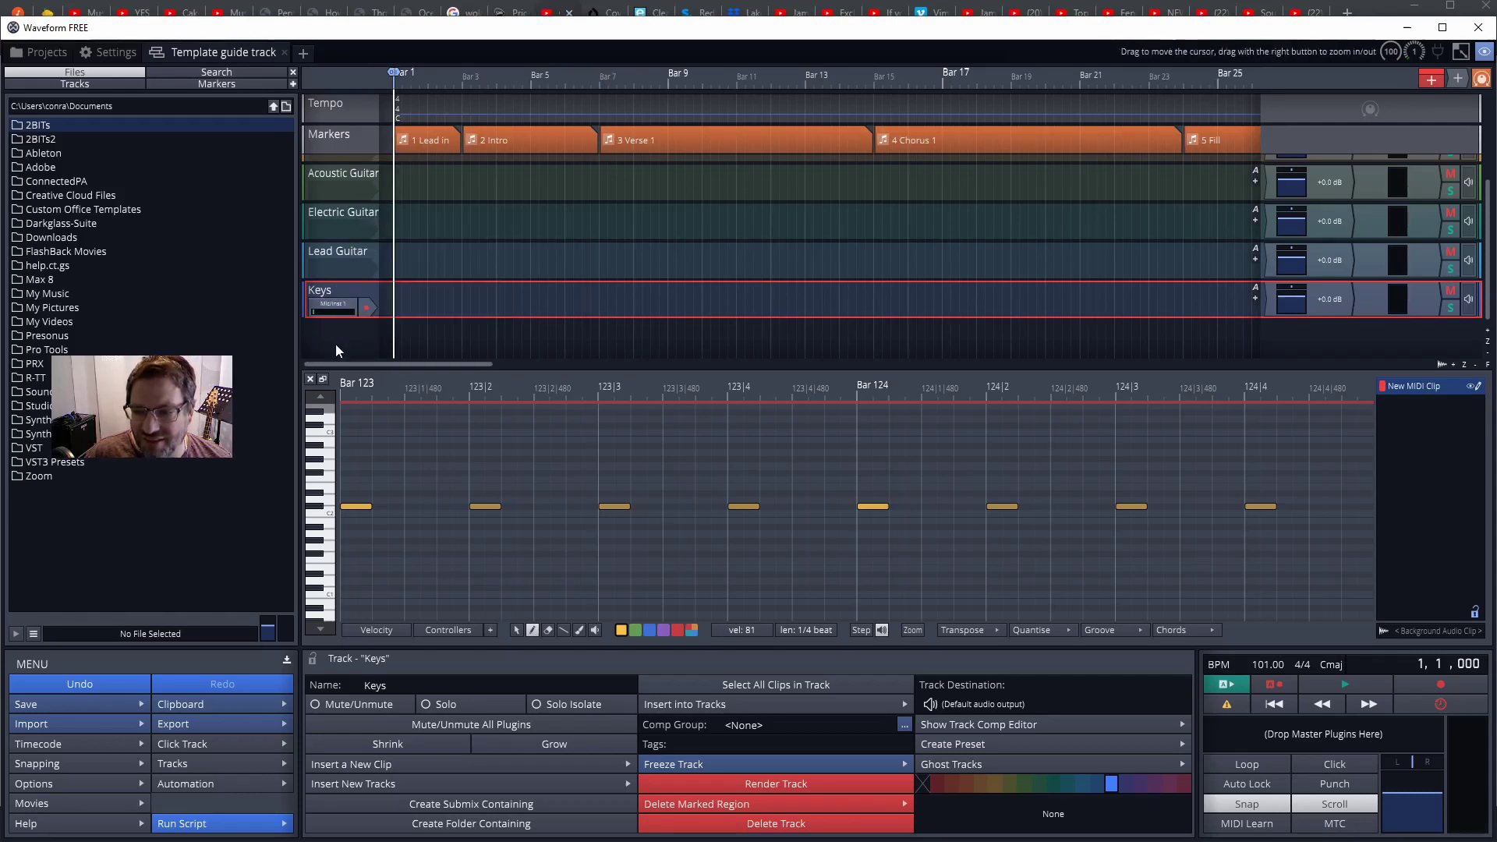
Step: Create three new empty tracks, Track 9, 10 and 11, below Keys, then select Track 9
{"action": "mouse_move", "coordinate": [337, 339]}
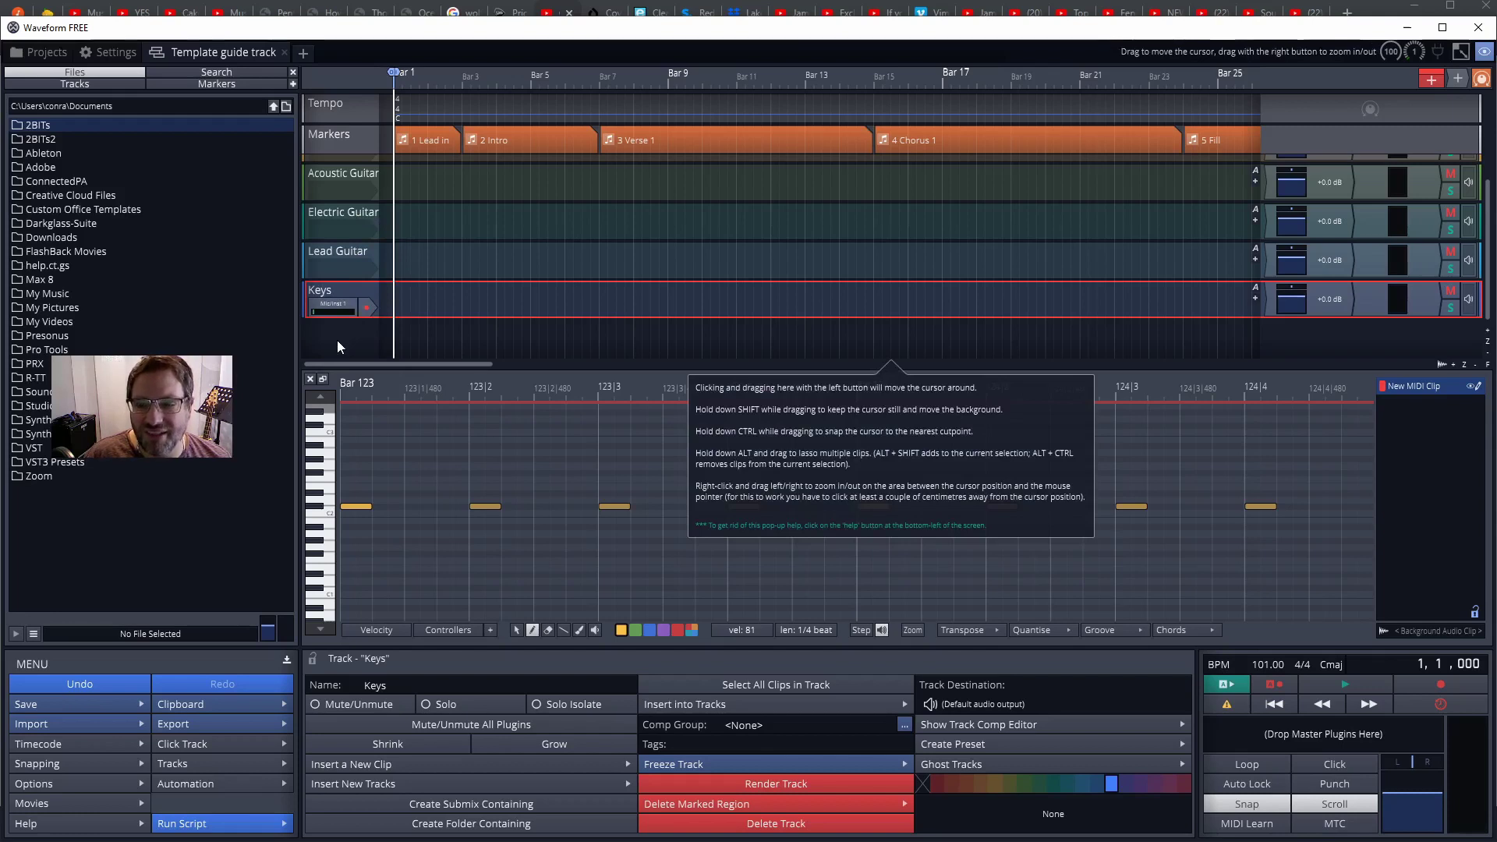
{"action": "right_click", "coordinate": [337, 343]}
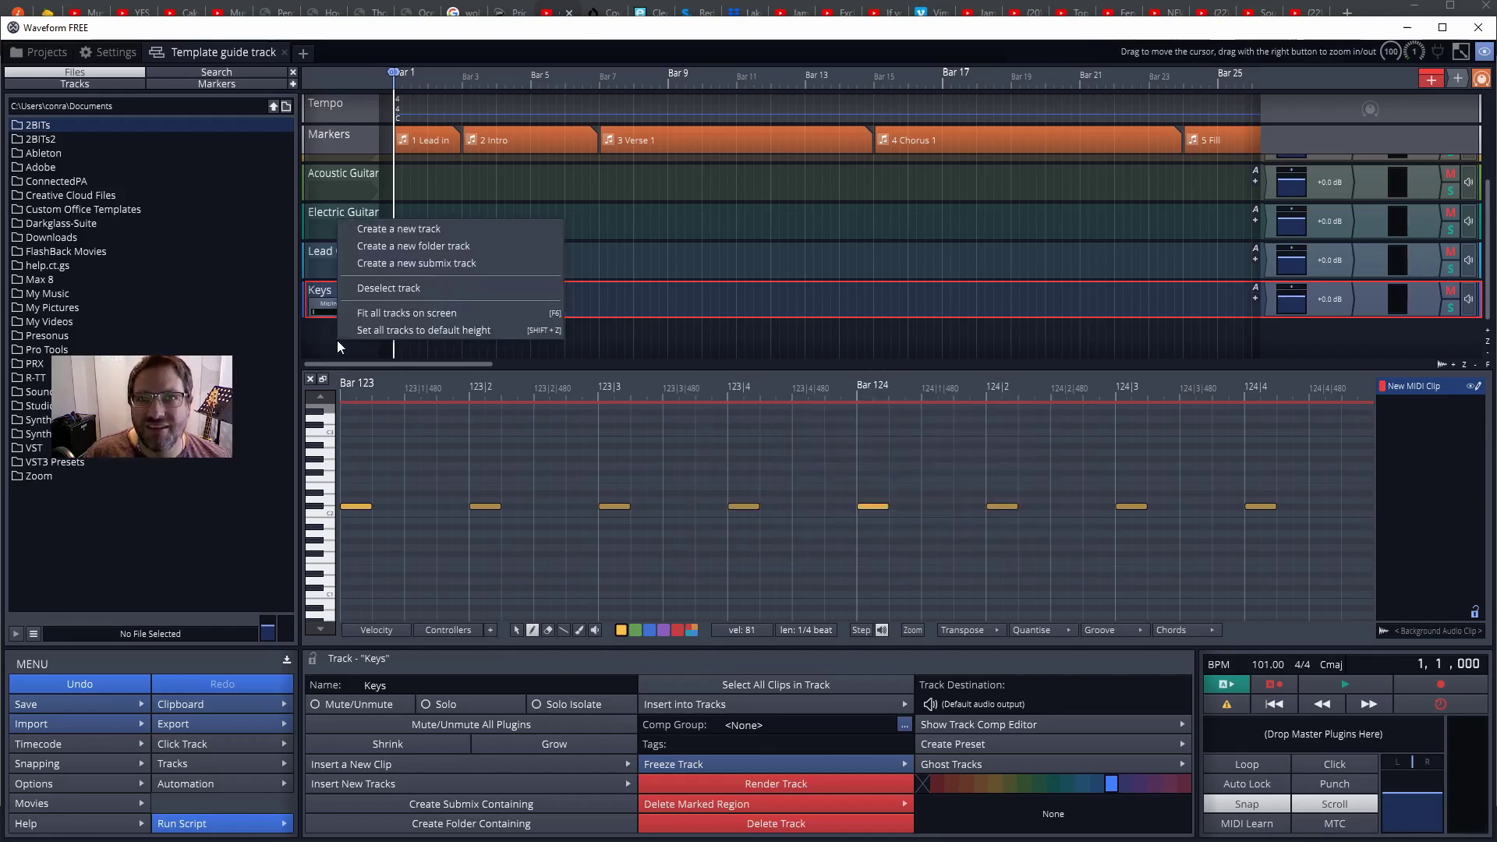
{"action": "left_click", "coordinate": [386, 235]}
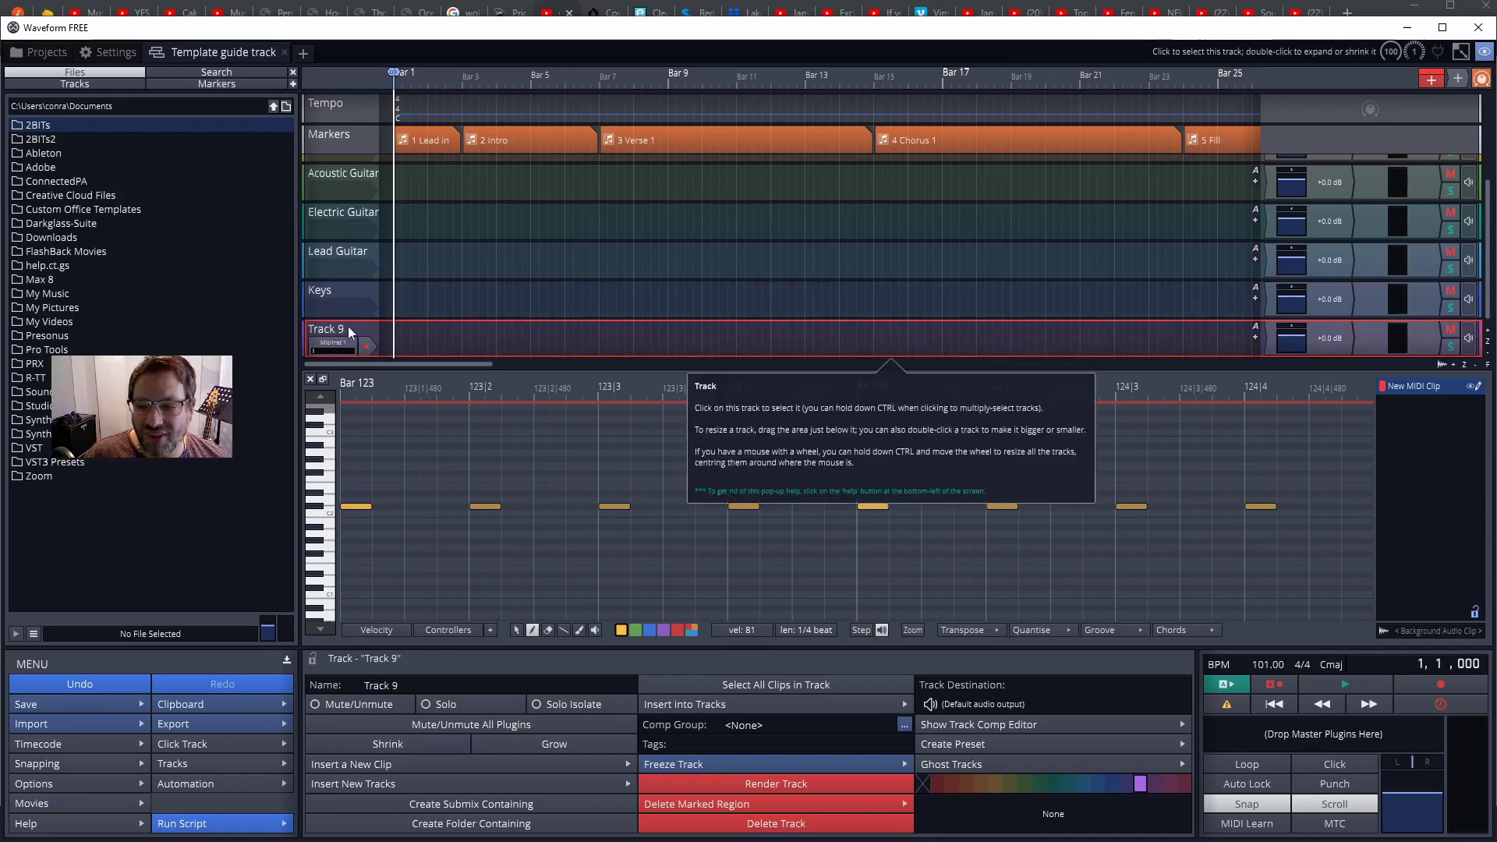
{"action": "right_click", "coordinate": [339, 335]}
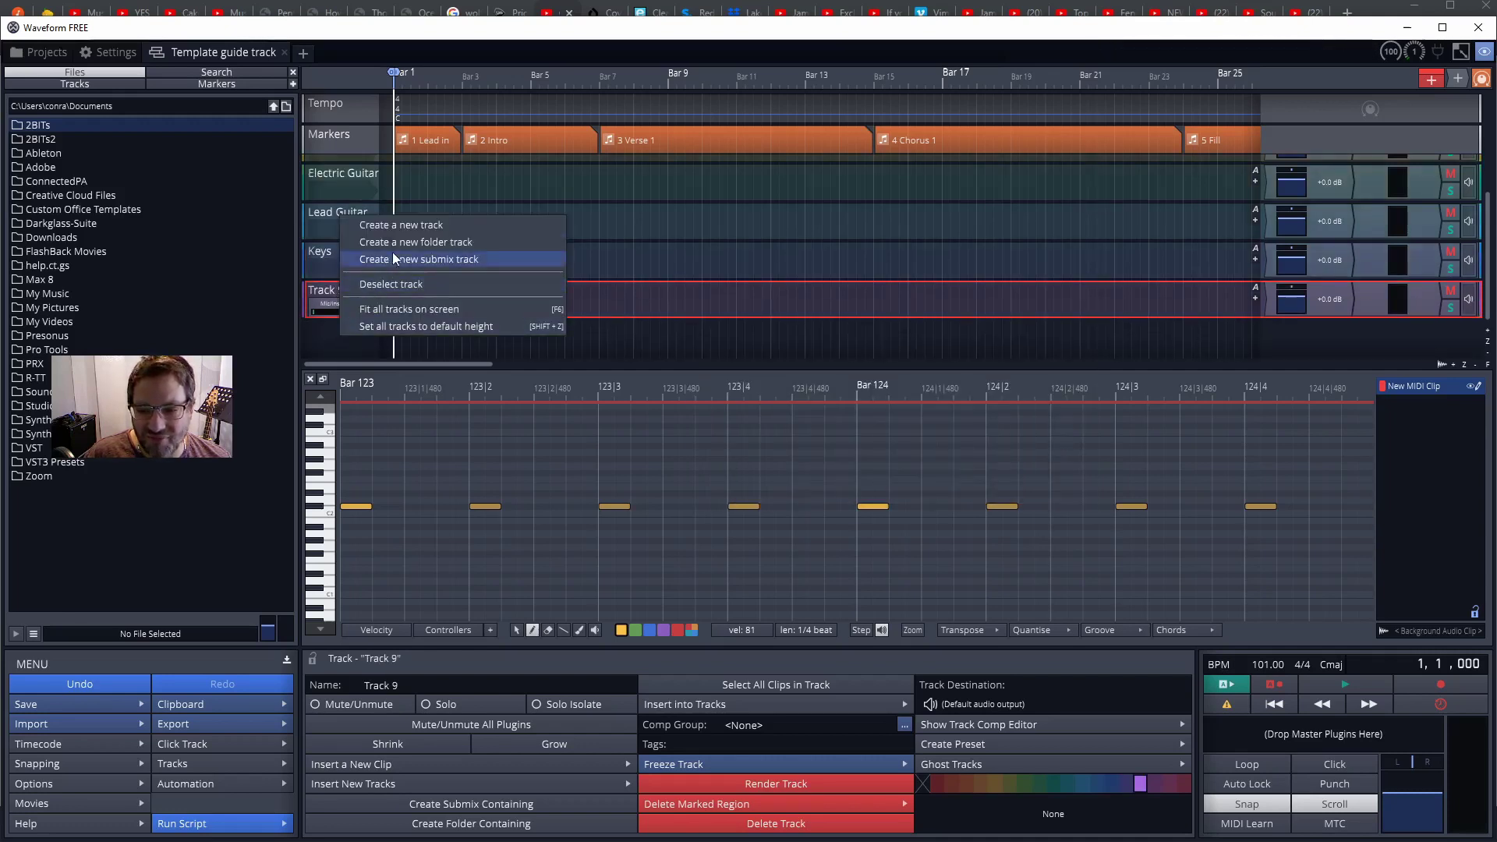
{"action": "left_click", "coordinate": [393, 228]}
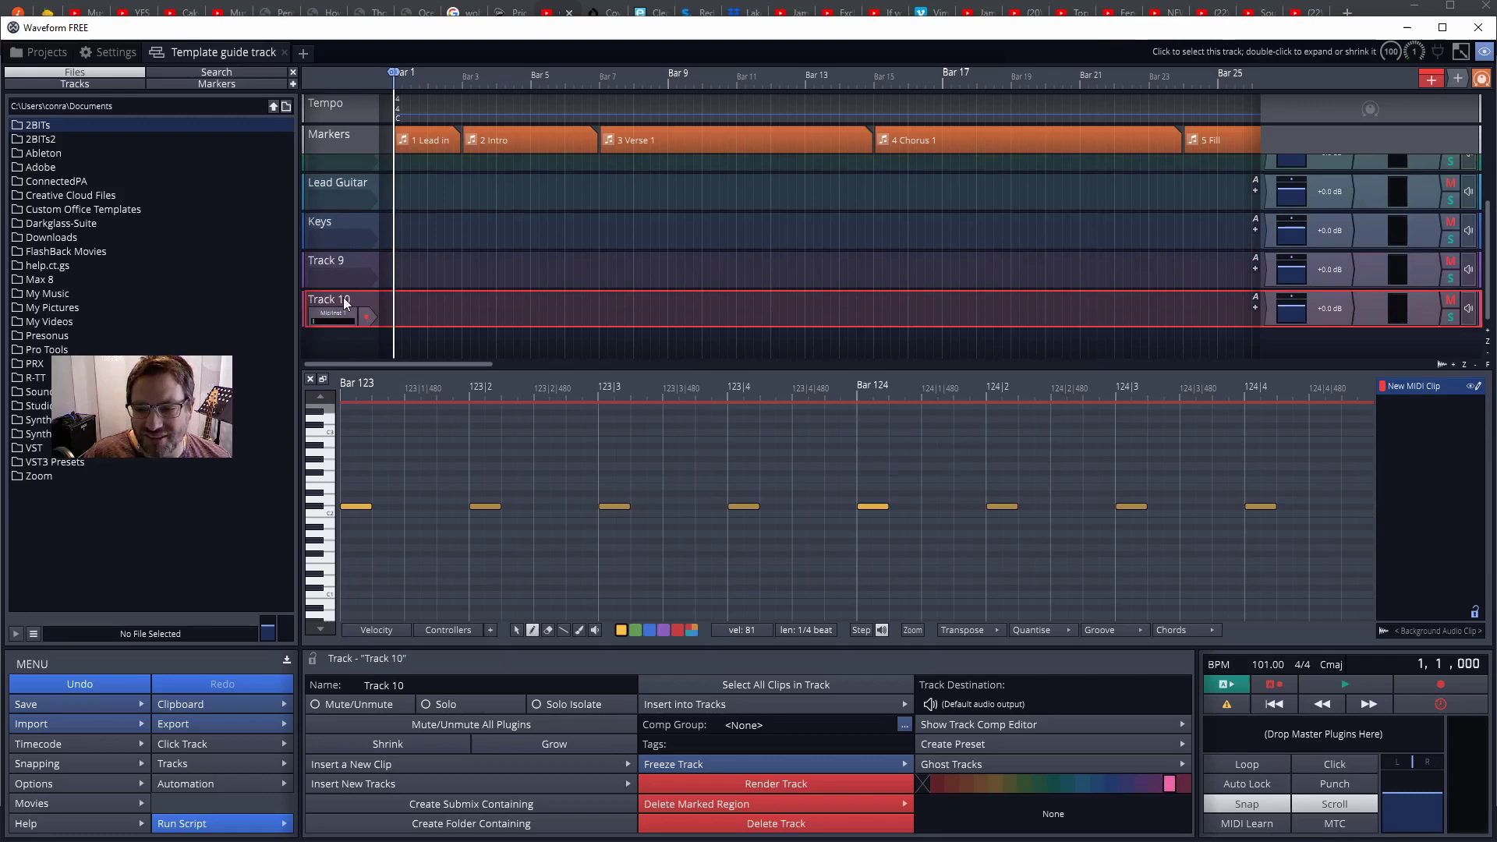
{"action": "right_click", "coordinate": [324, 343]}
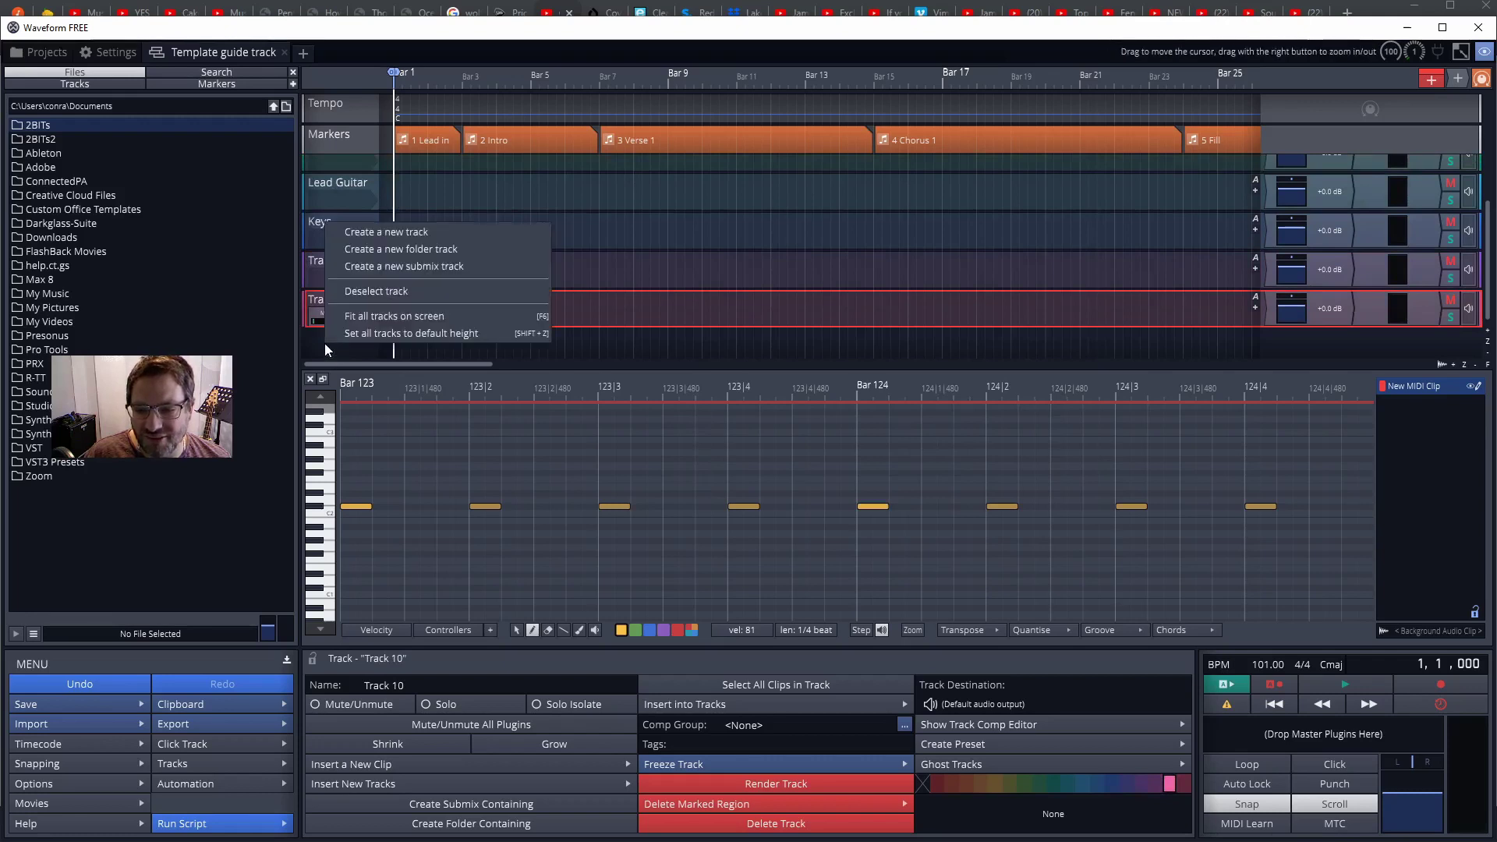
{"action": "left_click", "coordinate": [362, 229]}
{"action": "double_click", "coordinate": [343, 255]}
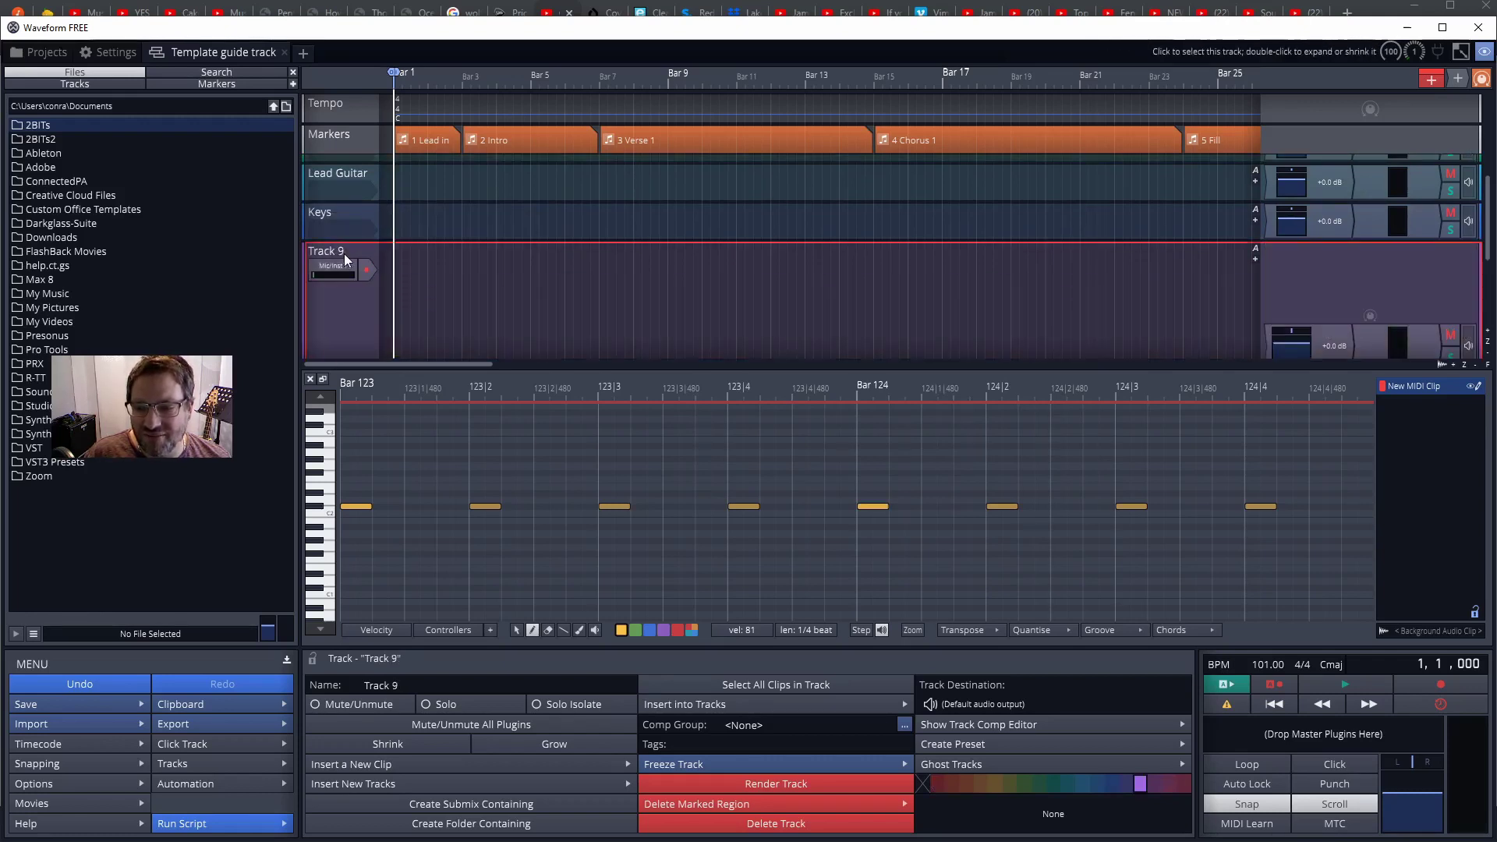
{"action": "double_click", "coordinate": [345, 260]}
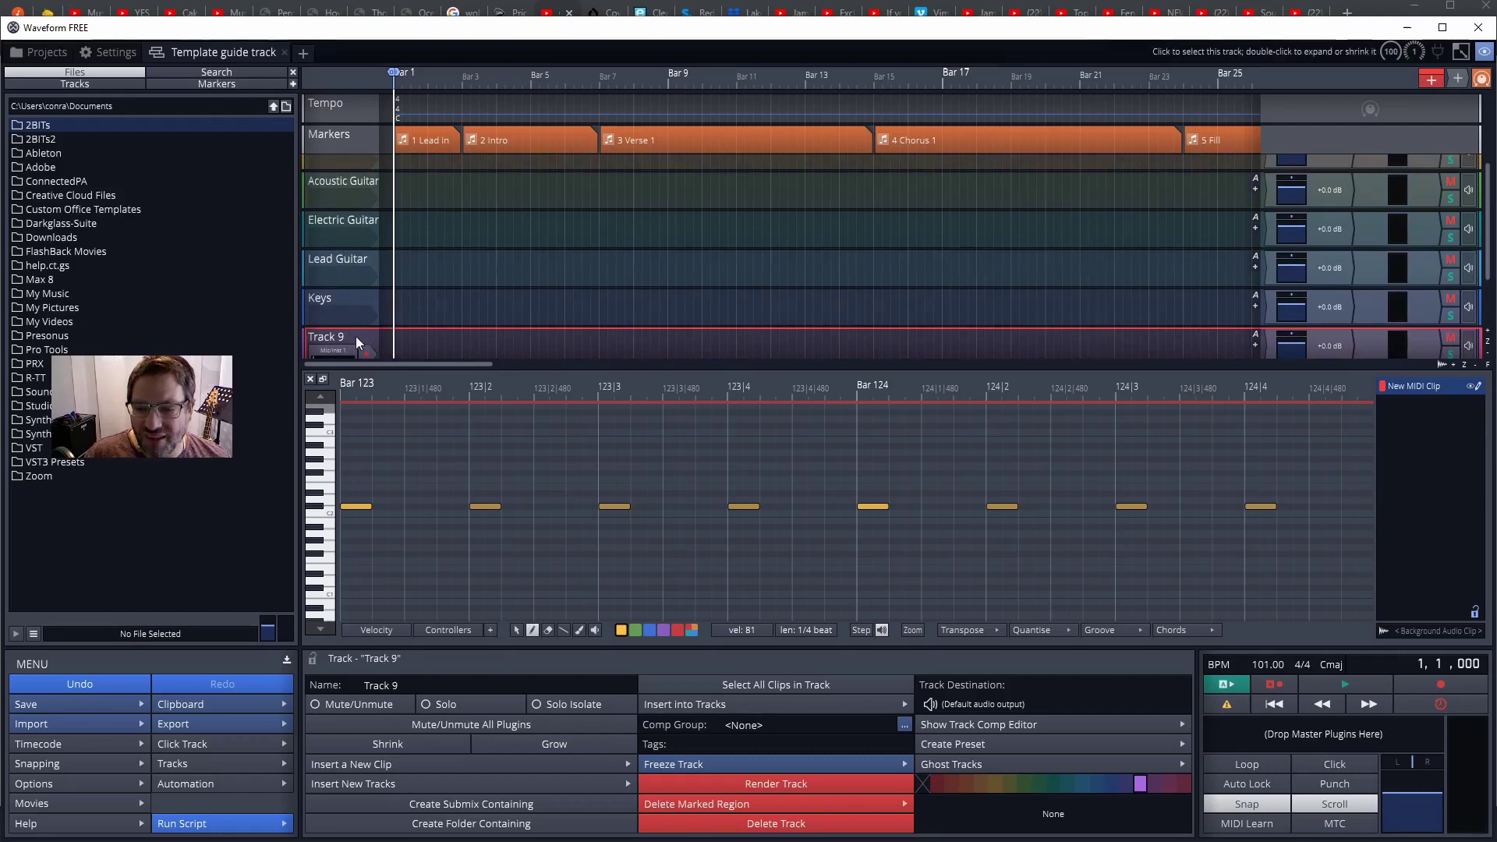
Step: Name Track 9 Lead Vocals in the Track properties Name field
{"action": "left_click", "coordinate": [527, 685]}
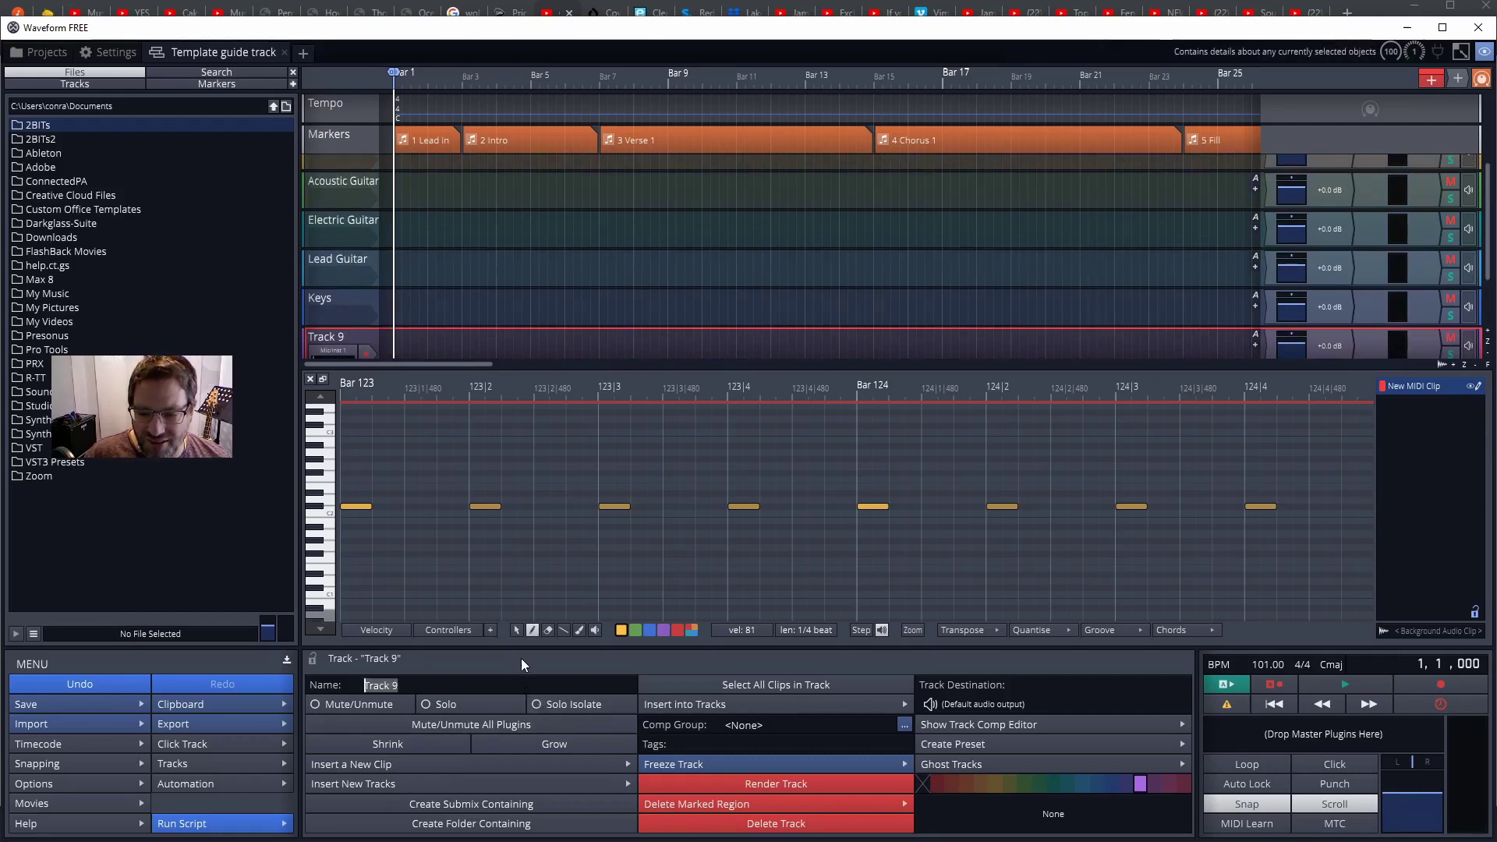
{"action": "type", "text": "Lead Vocals"}
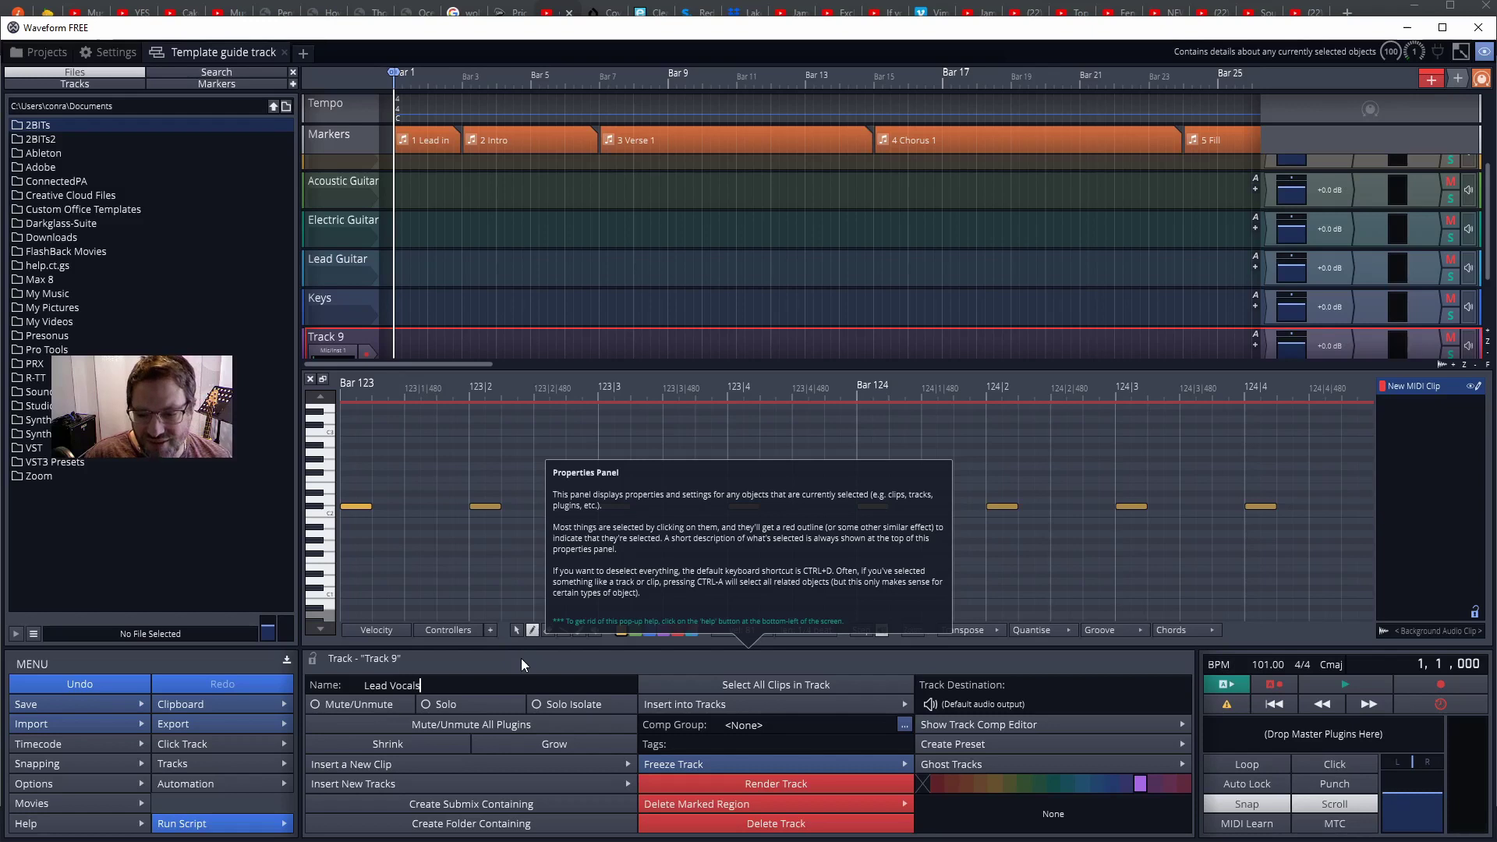
{"action": "key", "text": "Return"}
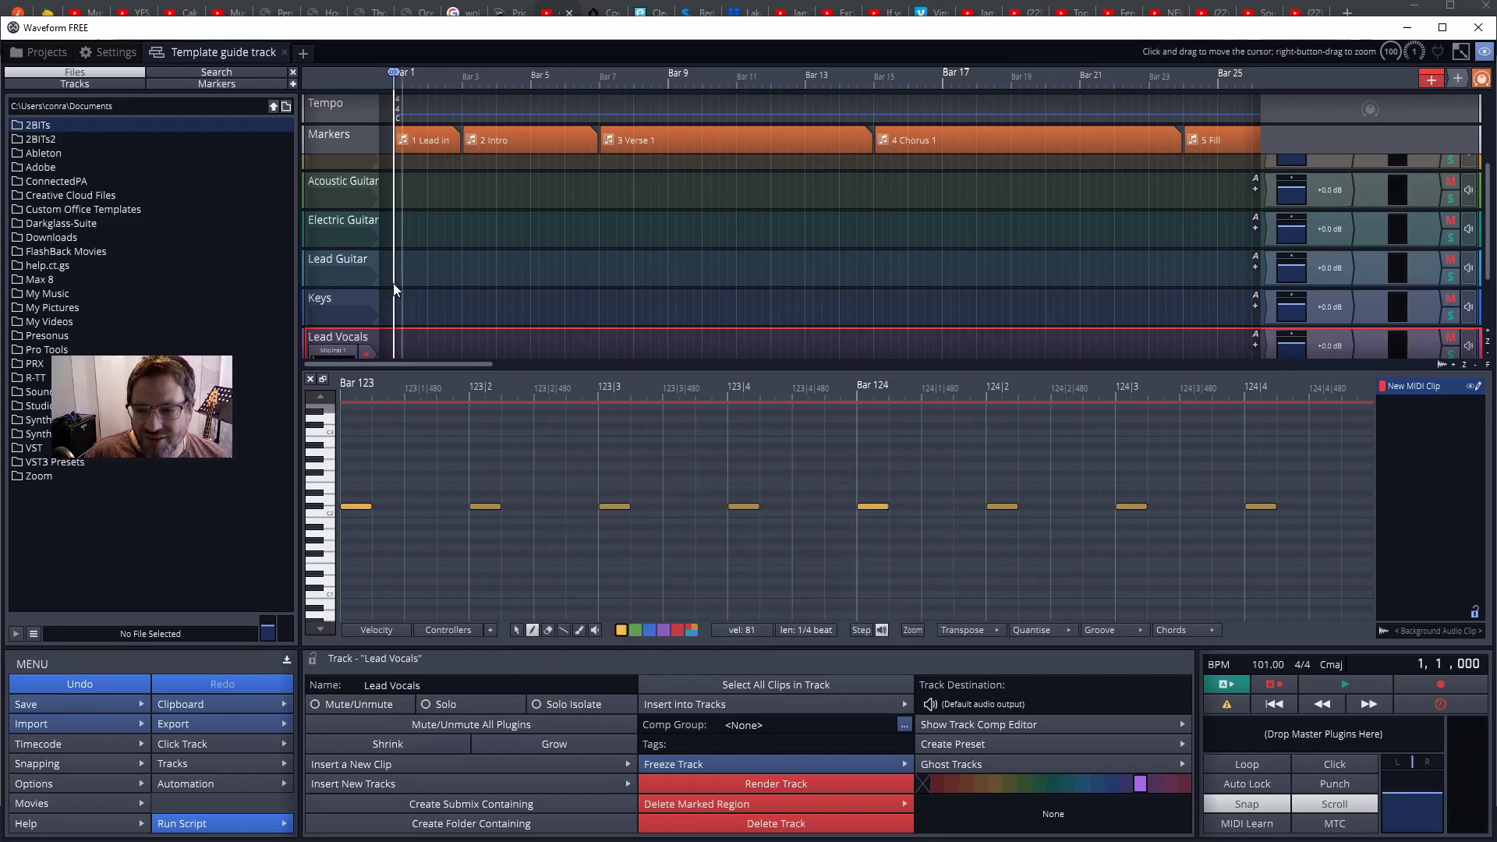
Step: Rename Track 10 to Harmony 1
{"action": "scroll", "coordinate": [380, 287], "scroll_direction": "down", "scroll_amount": 2}
{"action": "scroll", "coordinate": [358, 290], "scroll_direction": "down", "scroll_amount": 3}
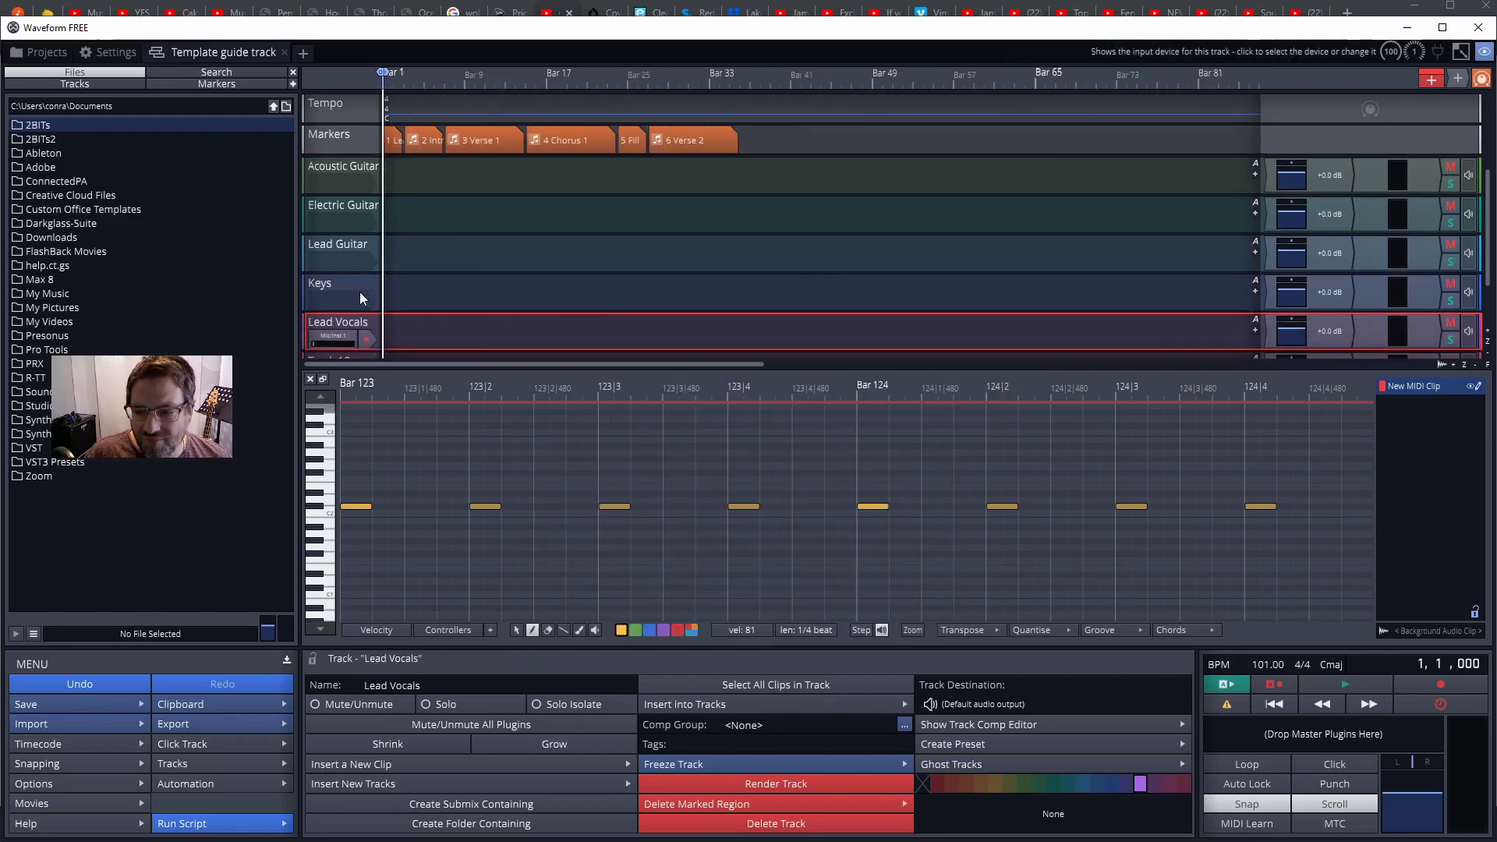
{"action": "left_click", "coordinate": [345, 264]}
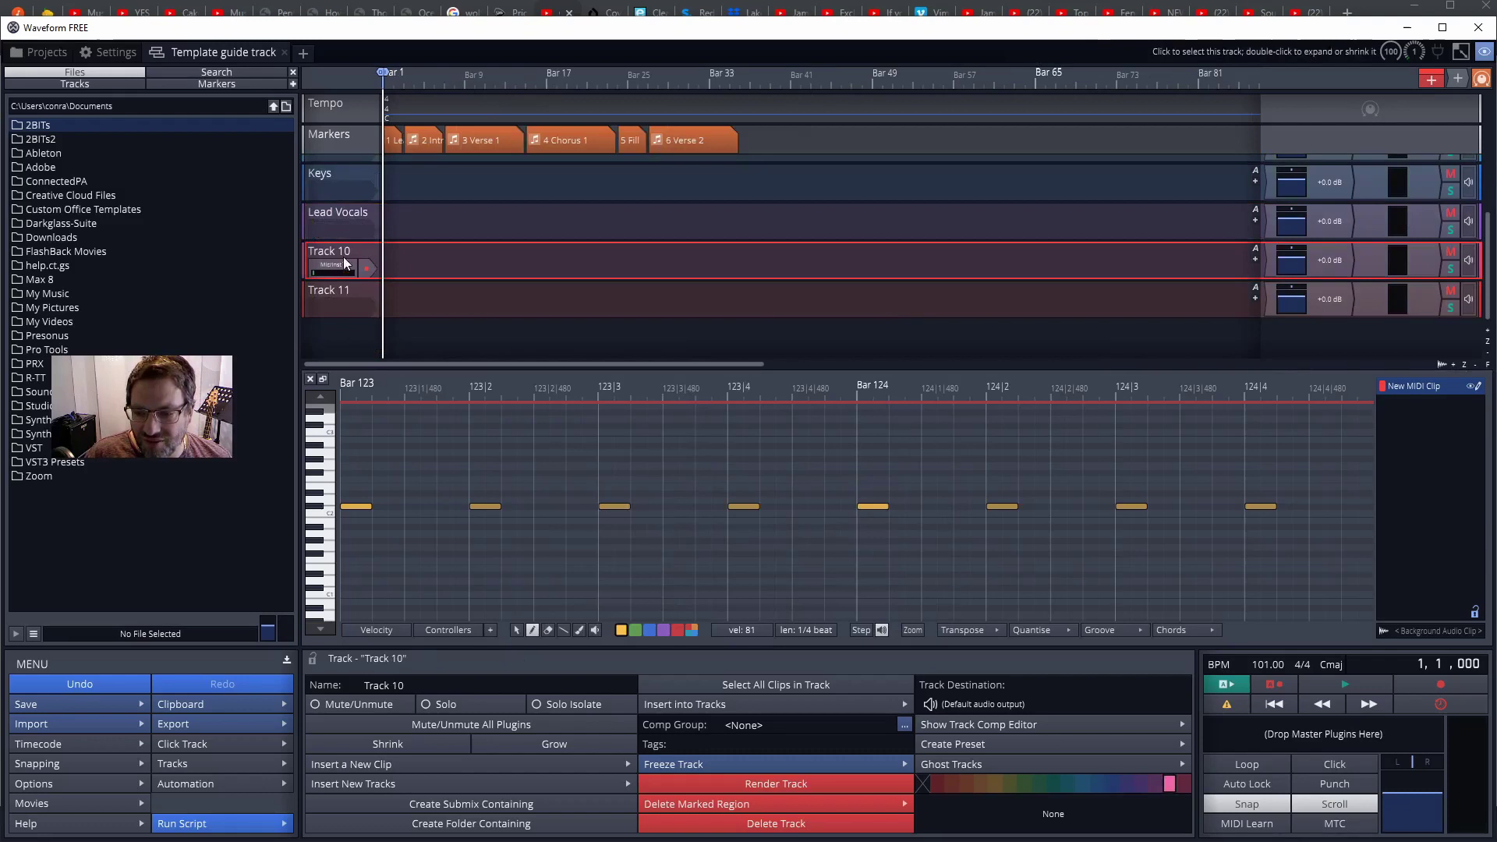
{"action": "left_click", "coordinate": [388, 685]}
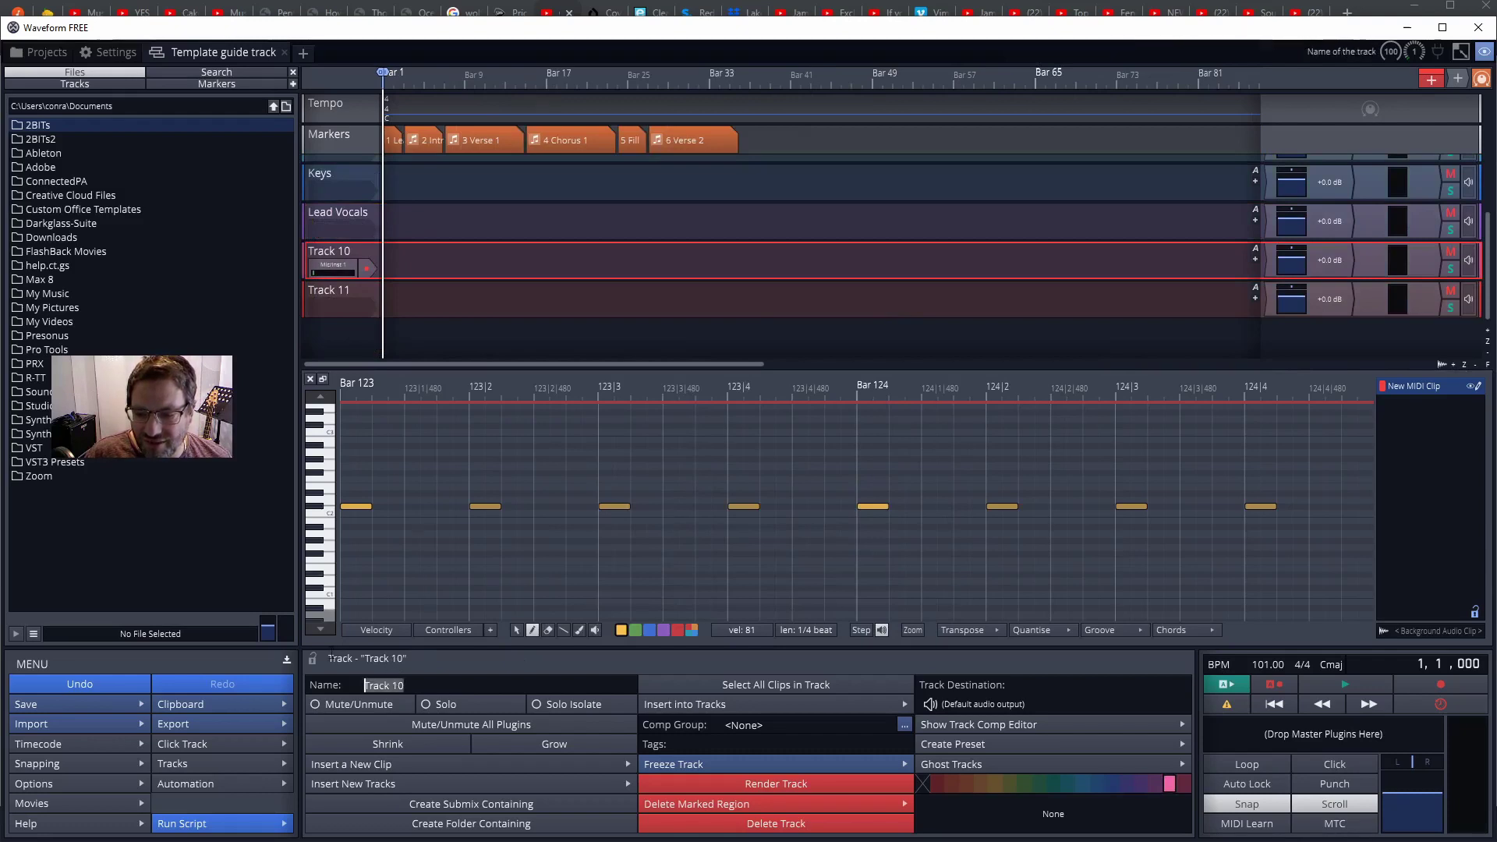
{"action": "type", "text": "Backing"}
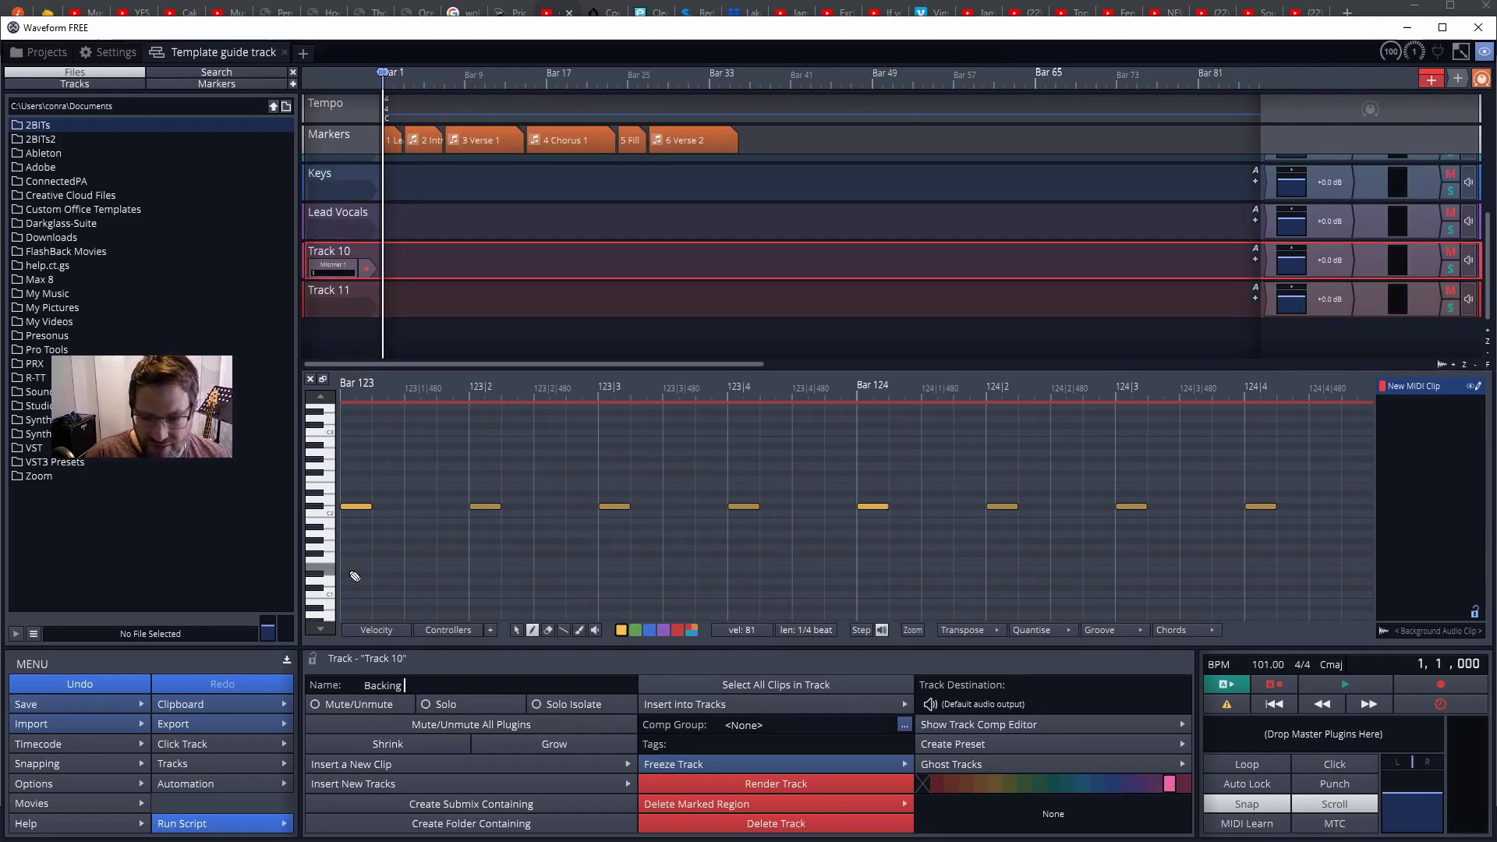
{"action": "key", "text": "BackSpace"}
{"action": "key", "text": "BackSpace"}
{"action": "key", "text": "BackSpace"}
{"action": "key", "text": "BackSpace"}
{"action": "key", "text": "BackSpace"}
{"action": "key", "text": "BackSpace"}
{"action": "key", "text": "BackSpace"}
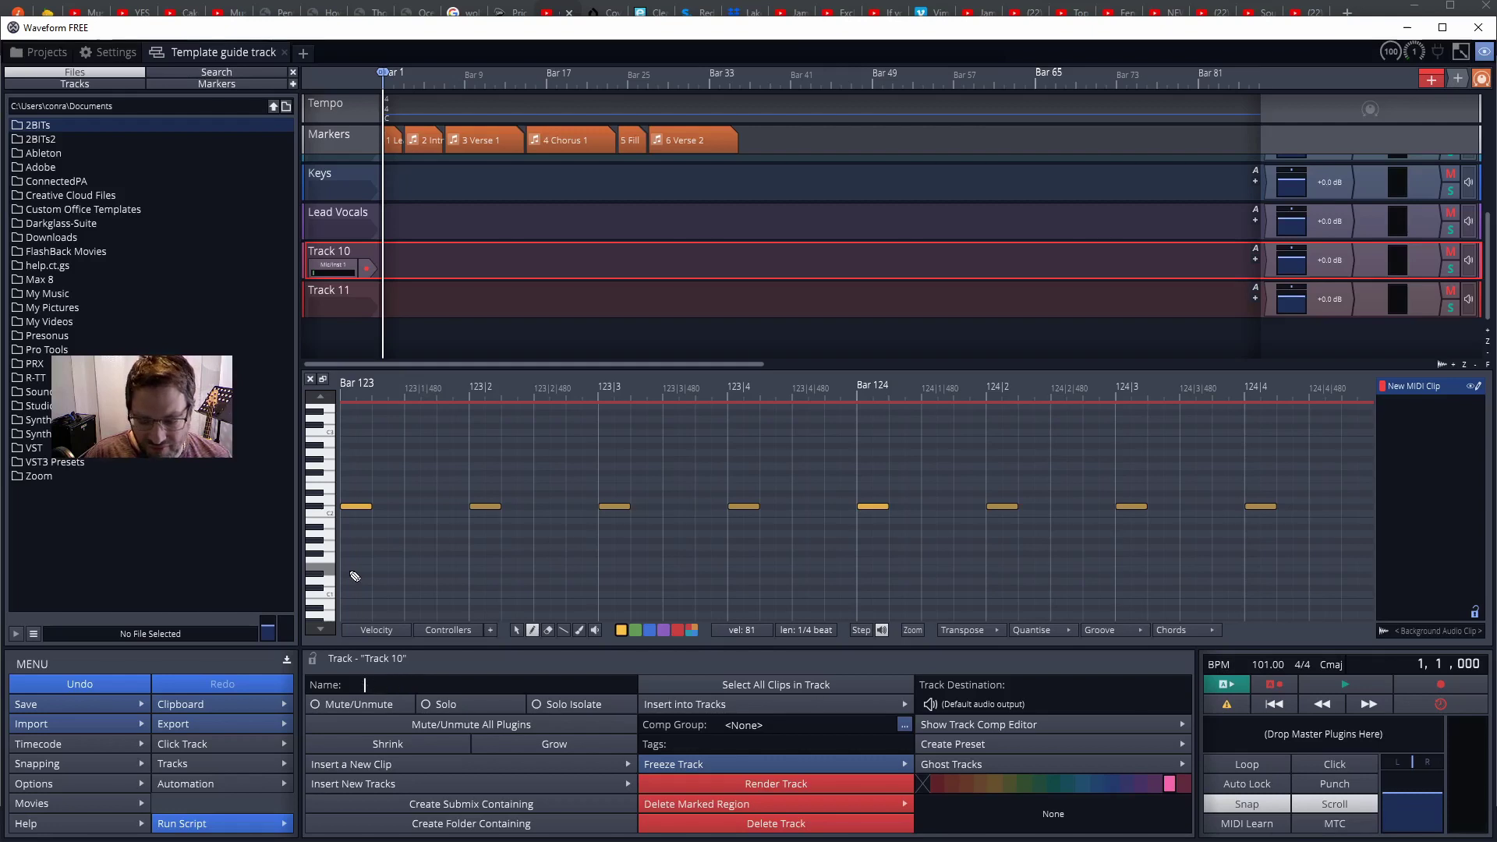
{"action": "type", "text": "Harmony 1"}
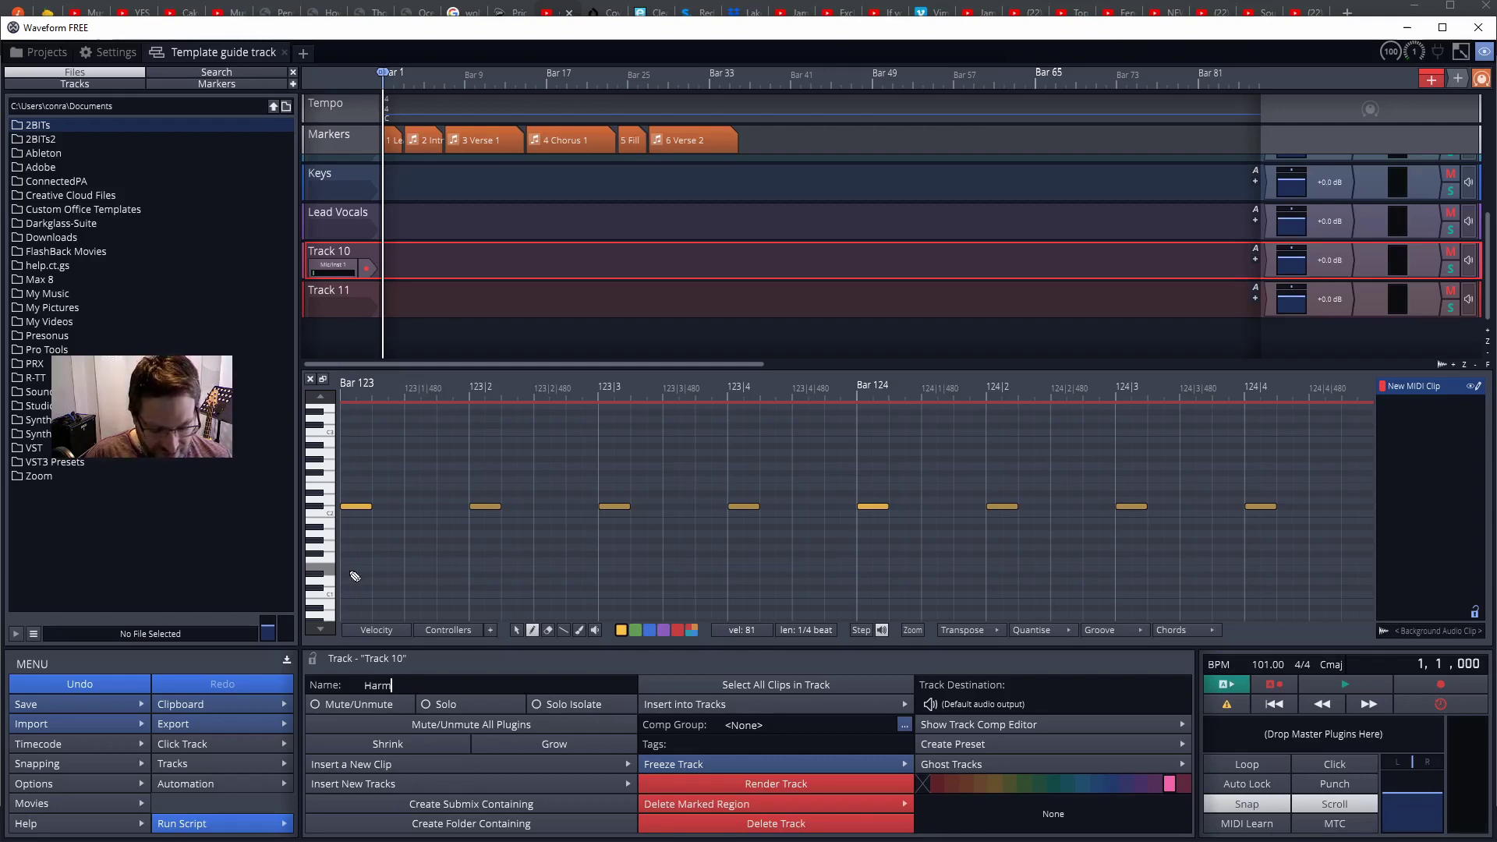
{"action": "key", "text": "Return"}
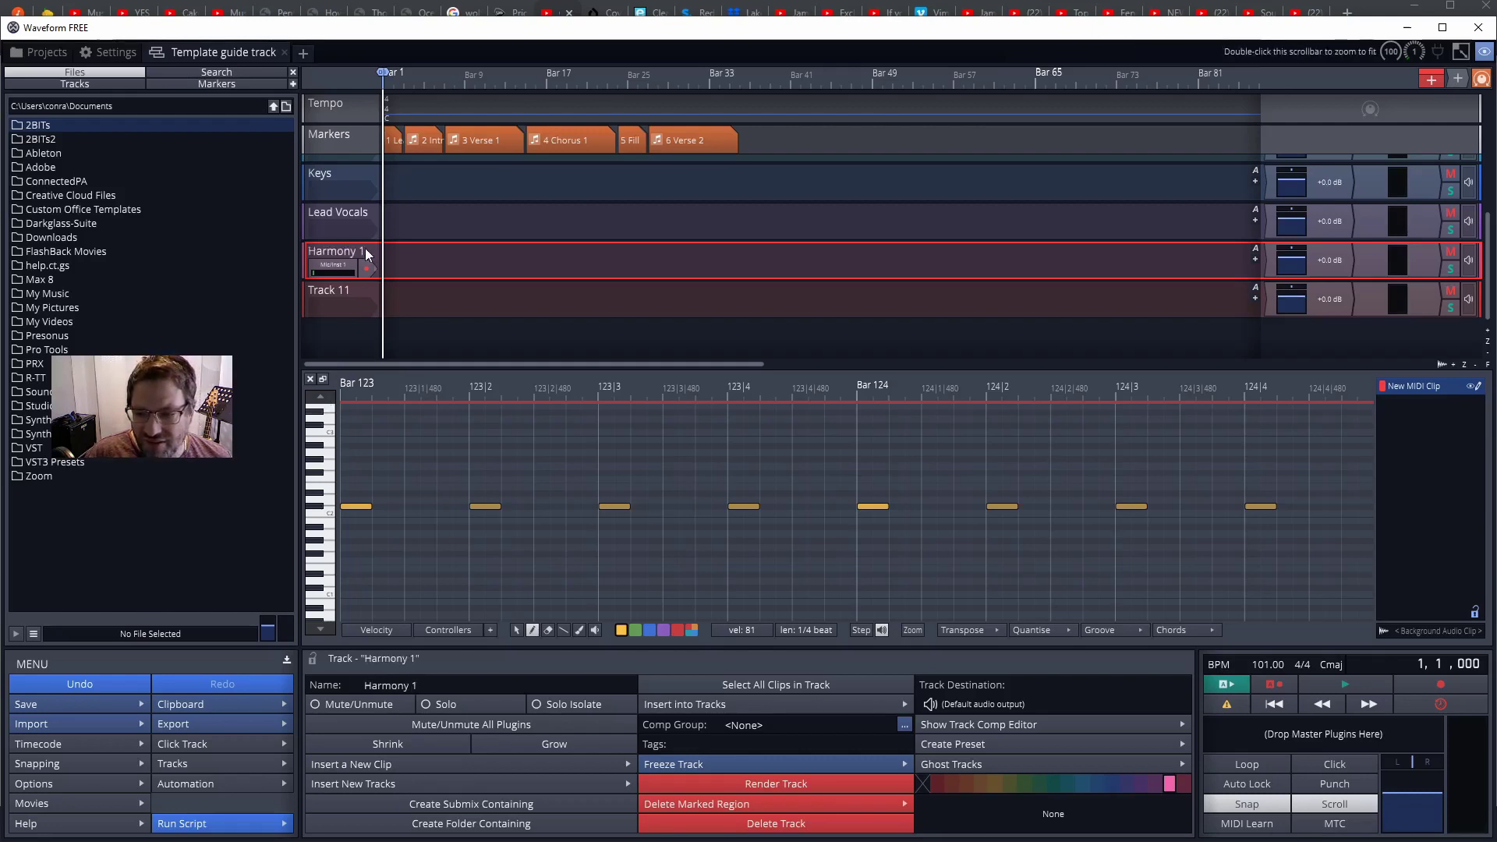
Step: Rename Track 11 to Harmony 2
{"action": "left_click", "coordinate": [354, 287]}
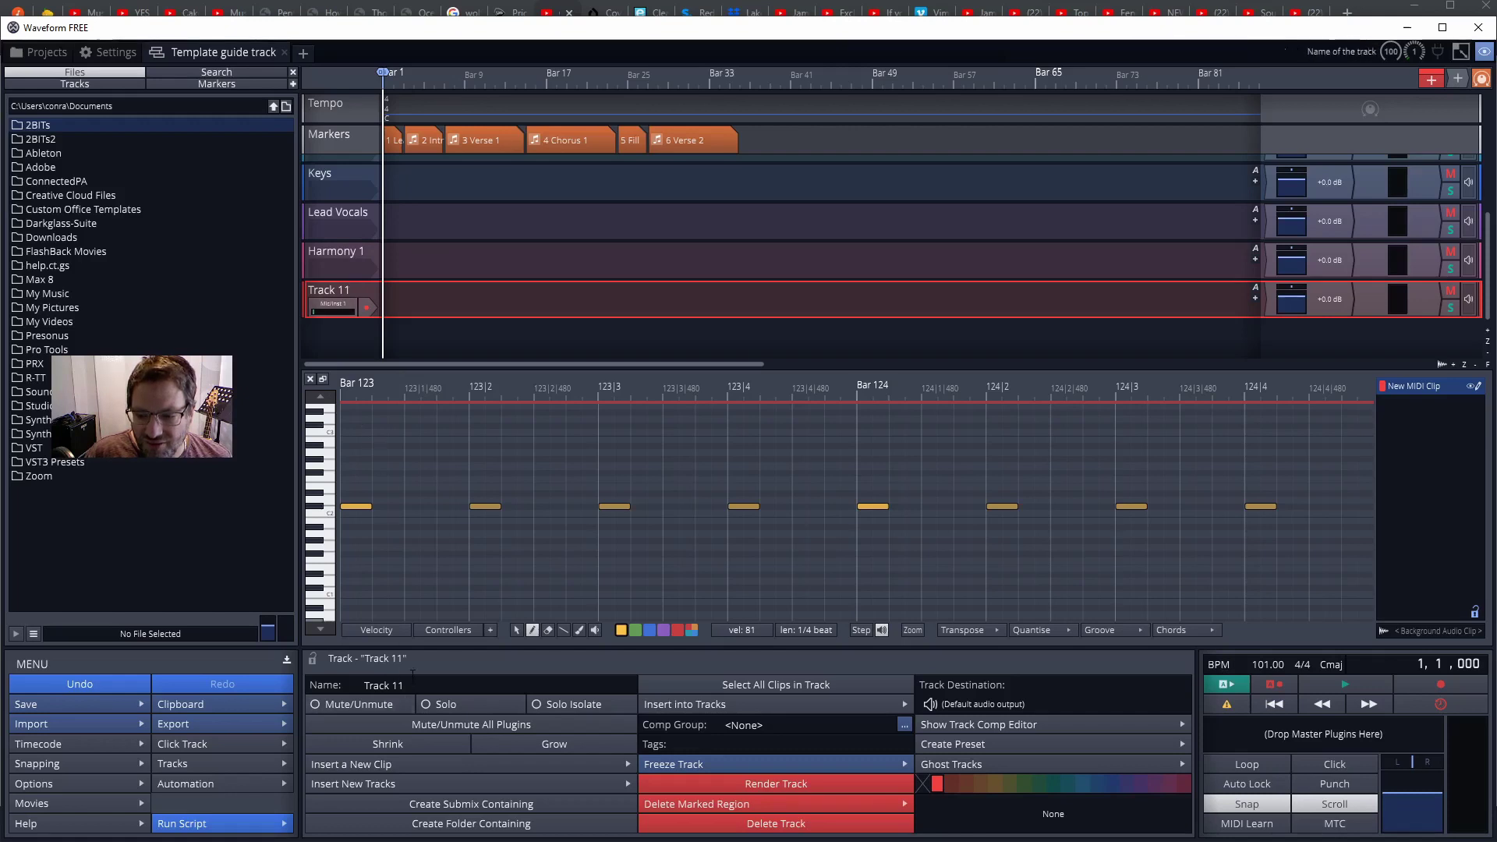
{"action": "left_click", "coordinate": [389, 684]}
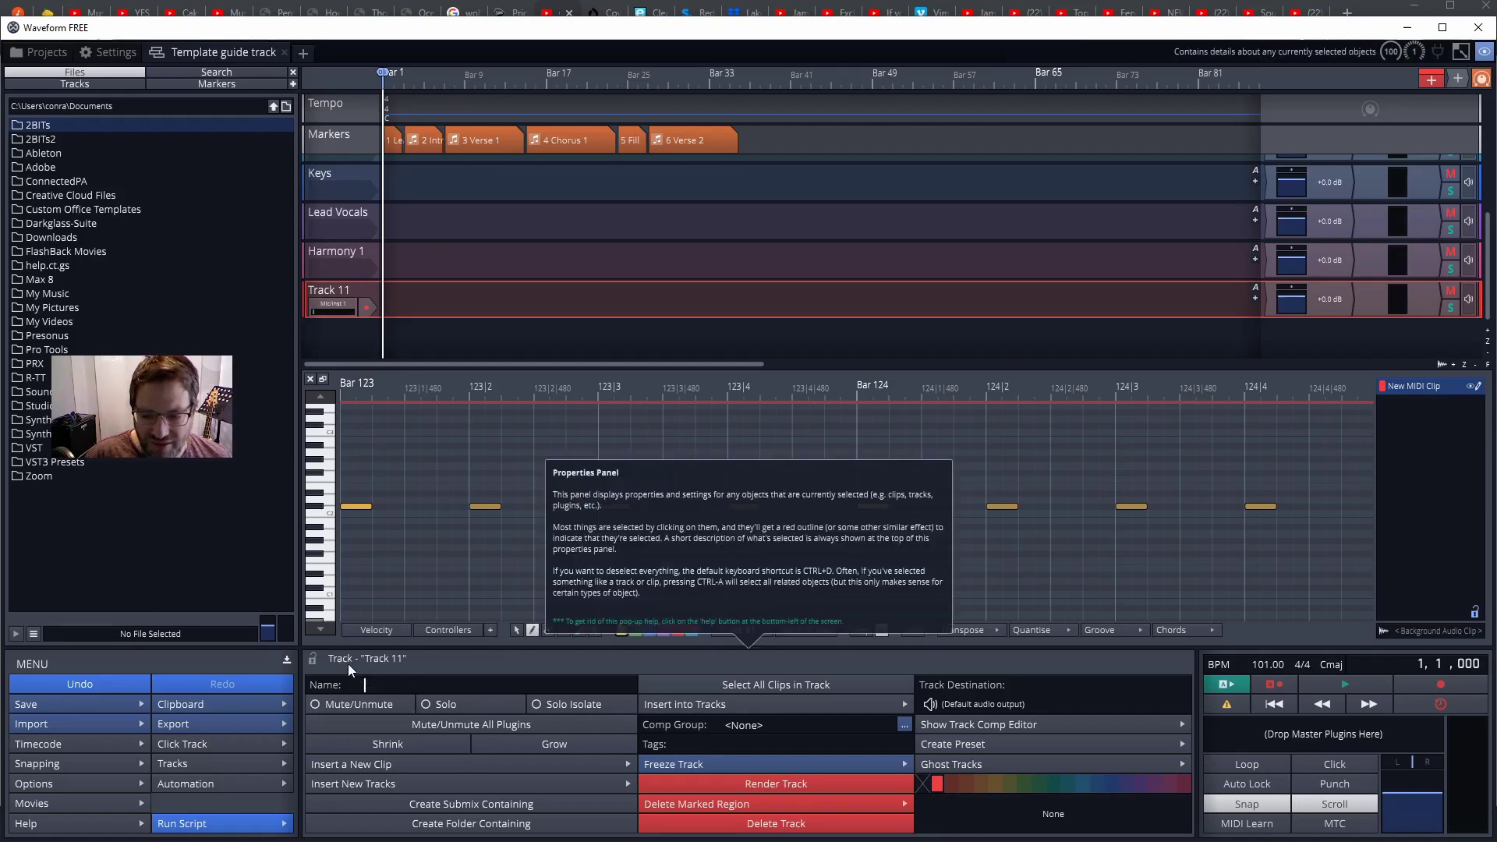
{"action": "type", "text": "Harmony 2"}
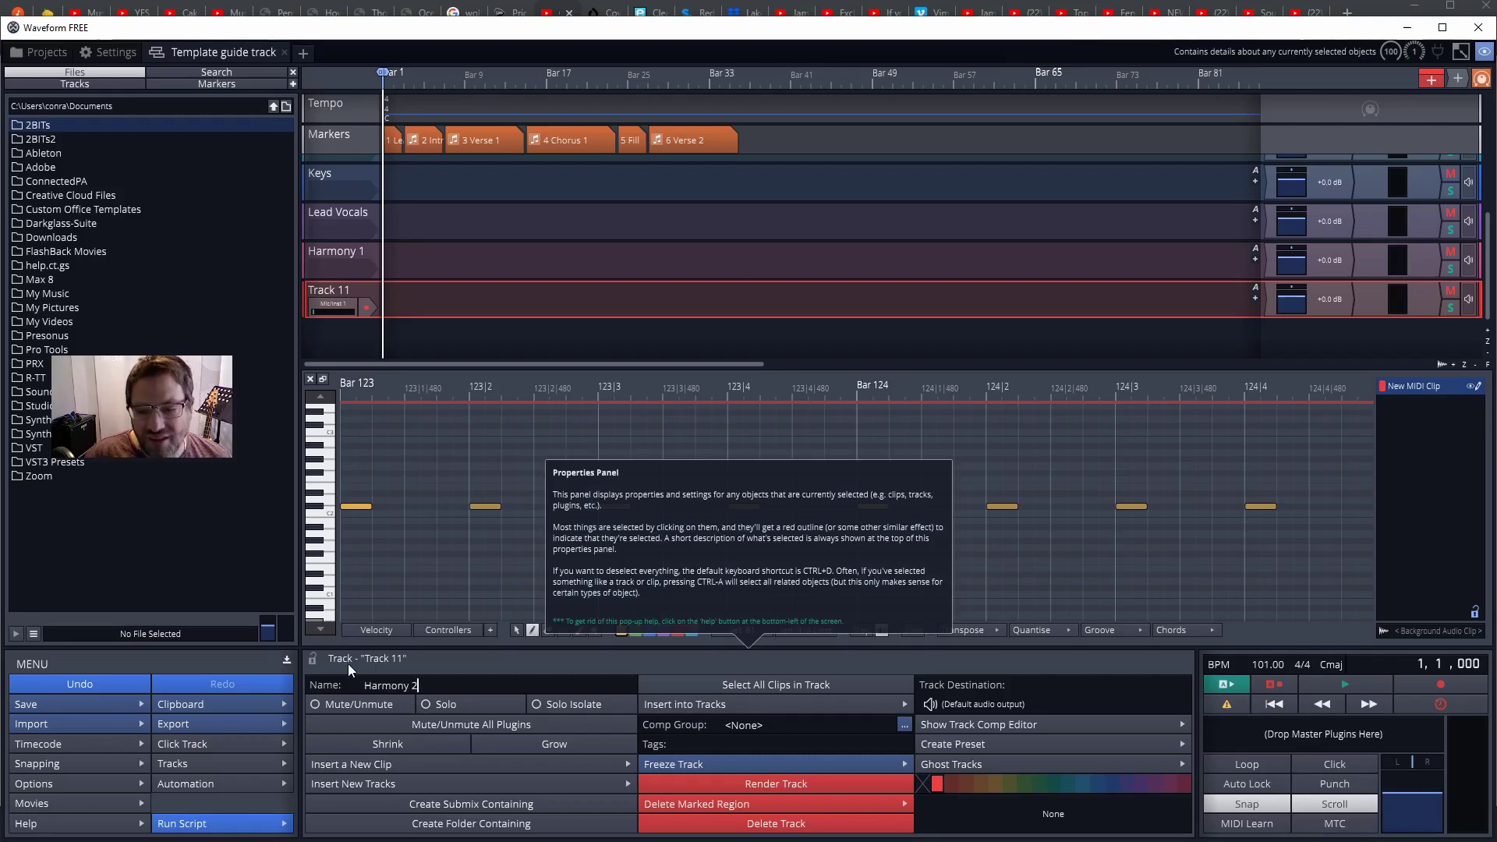
{"action": "key", "text": "Return"}
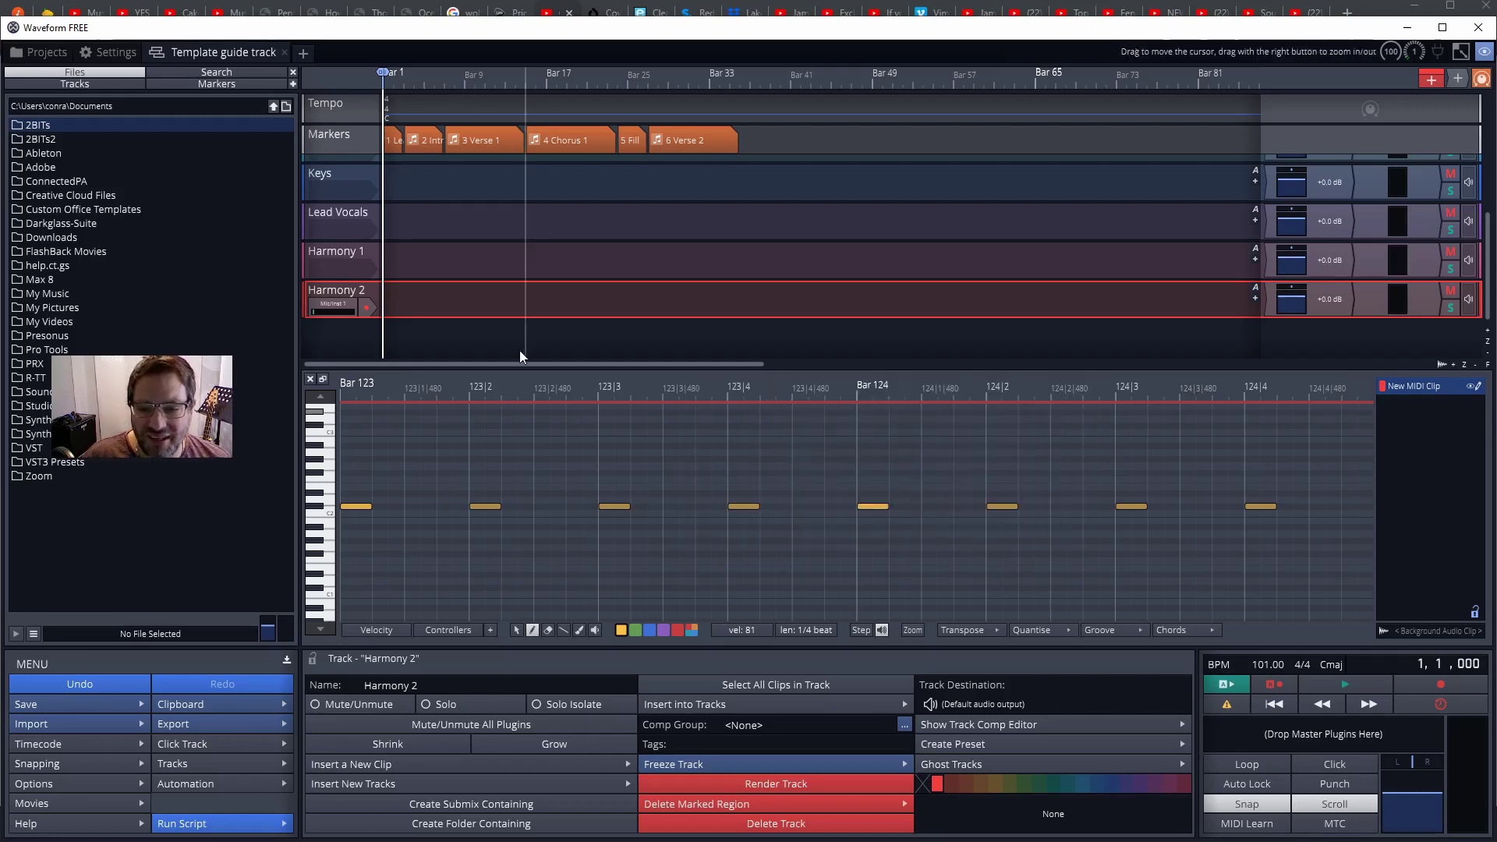
{"action": "scroll", "coordinate": [516, 267], "scroll_direction": "up", "scroll_amount": 3}
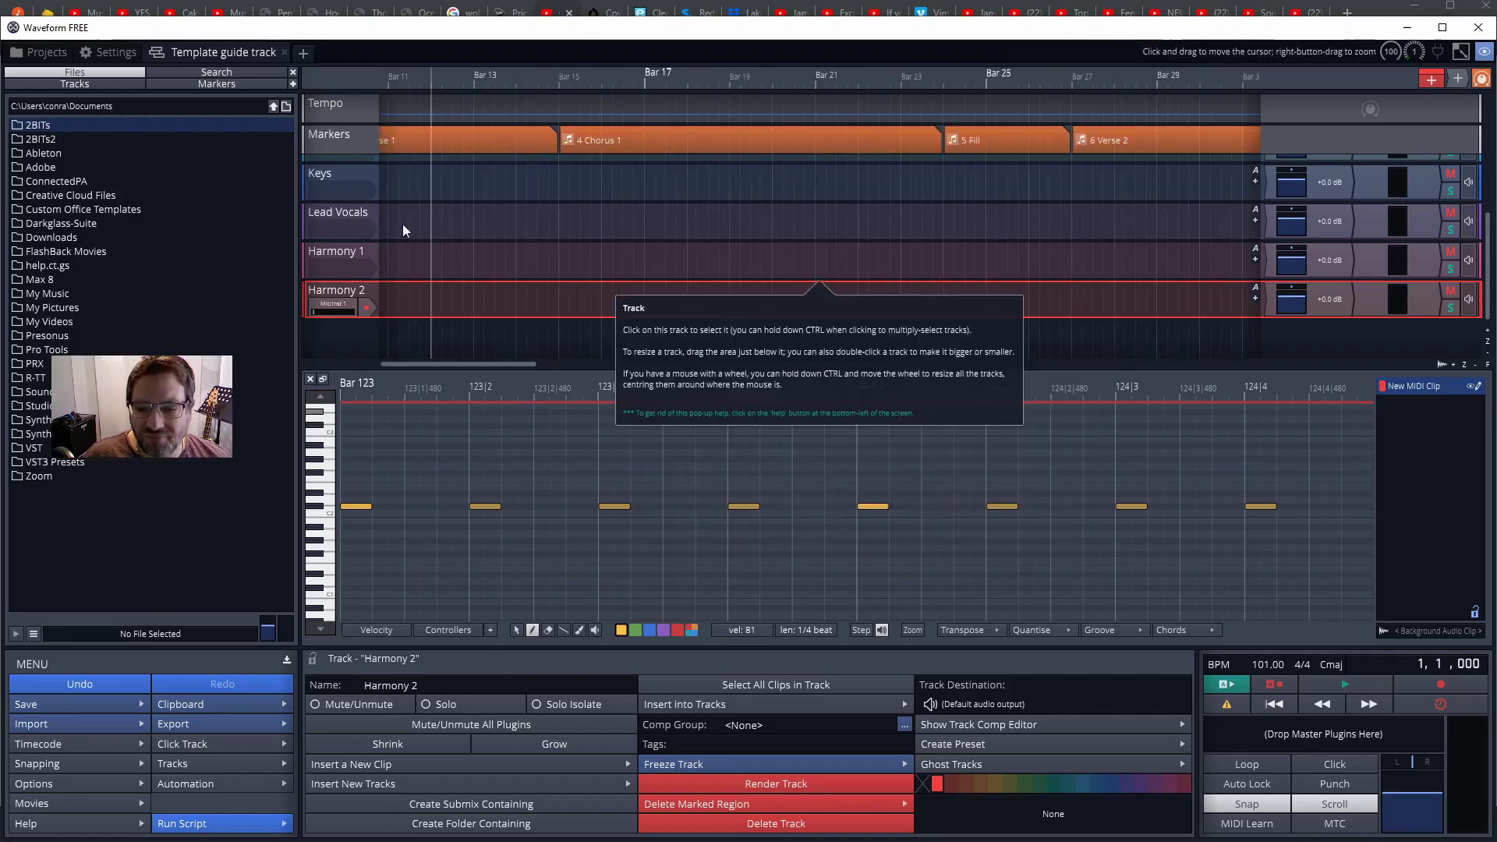
{"action": "scroll", "coordinate": [333, 212], "scroll_direction": "up", "scroll_amount": 4}
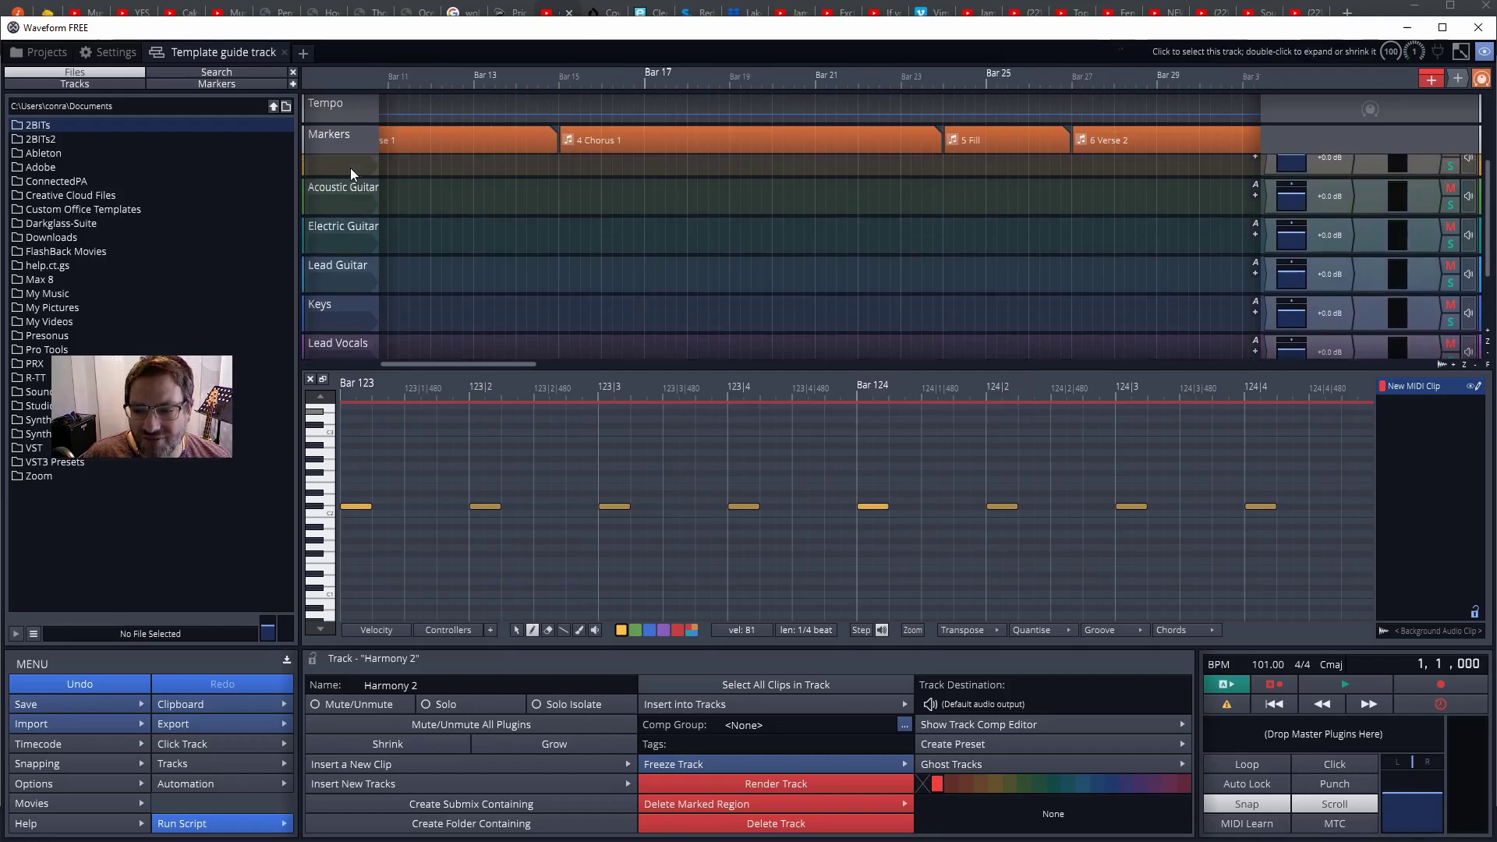
{"action": "scroll", "coordinate": [350, 167], "scroll_direction": "up", "scroll_amount": 4}
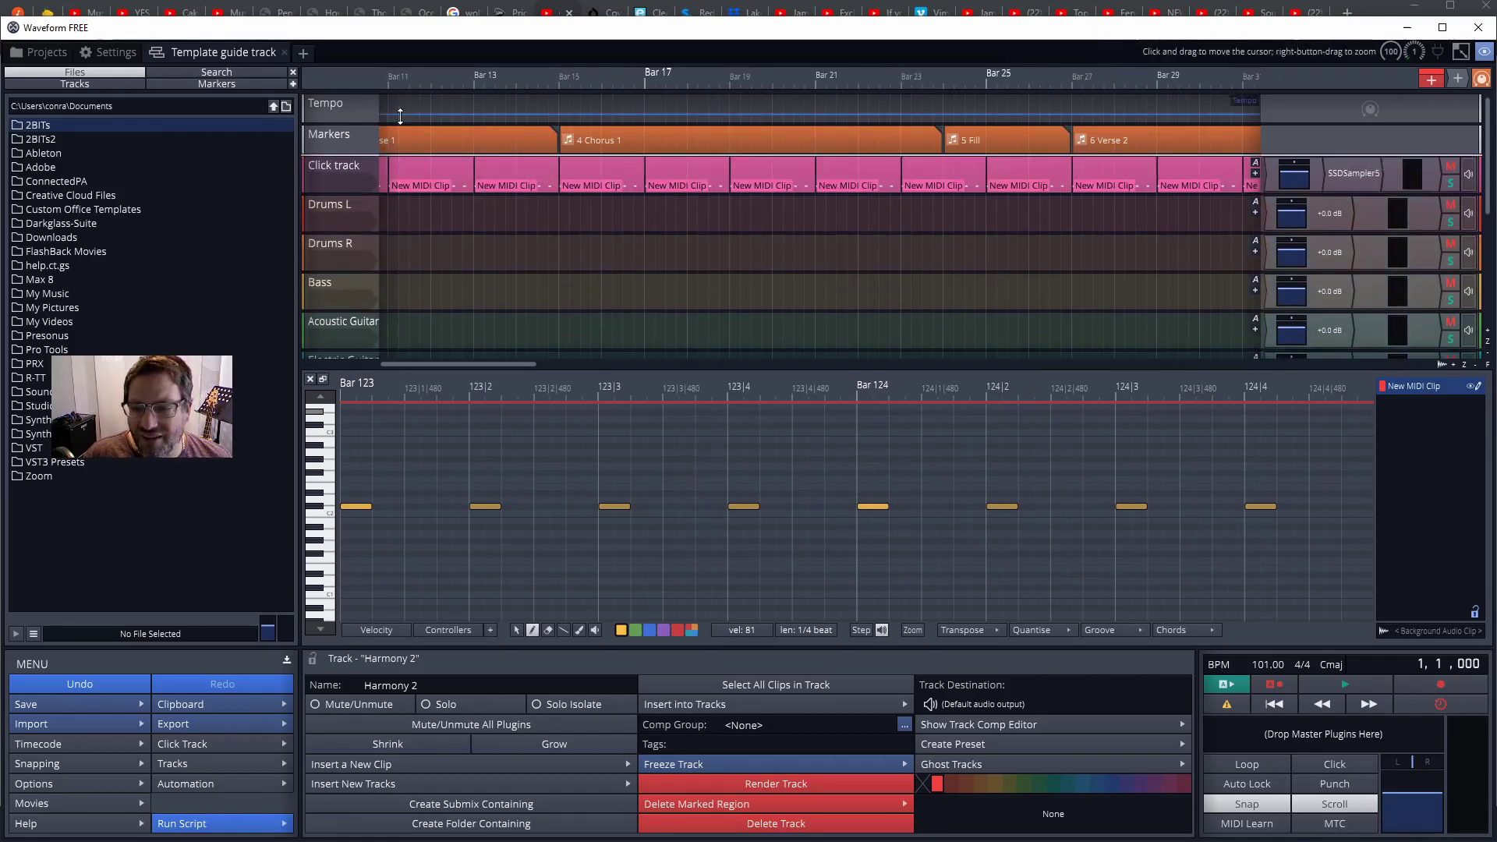
{"action": "key", "text": "Home"}
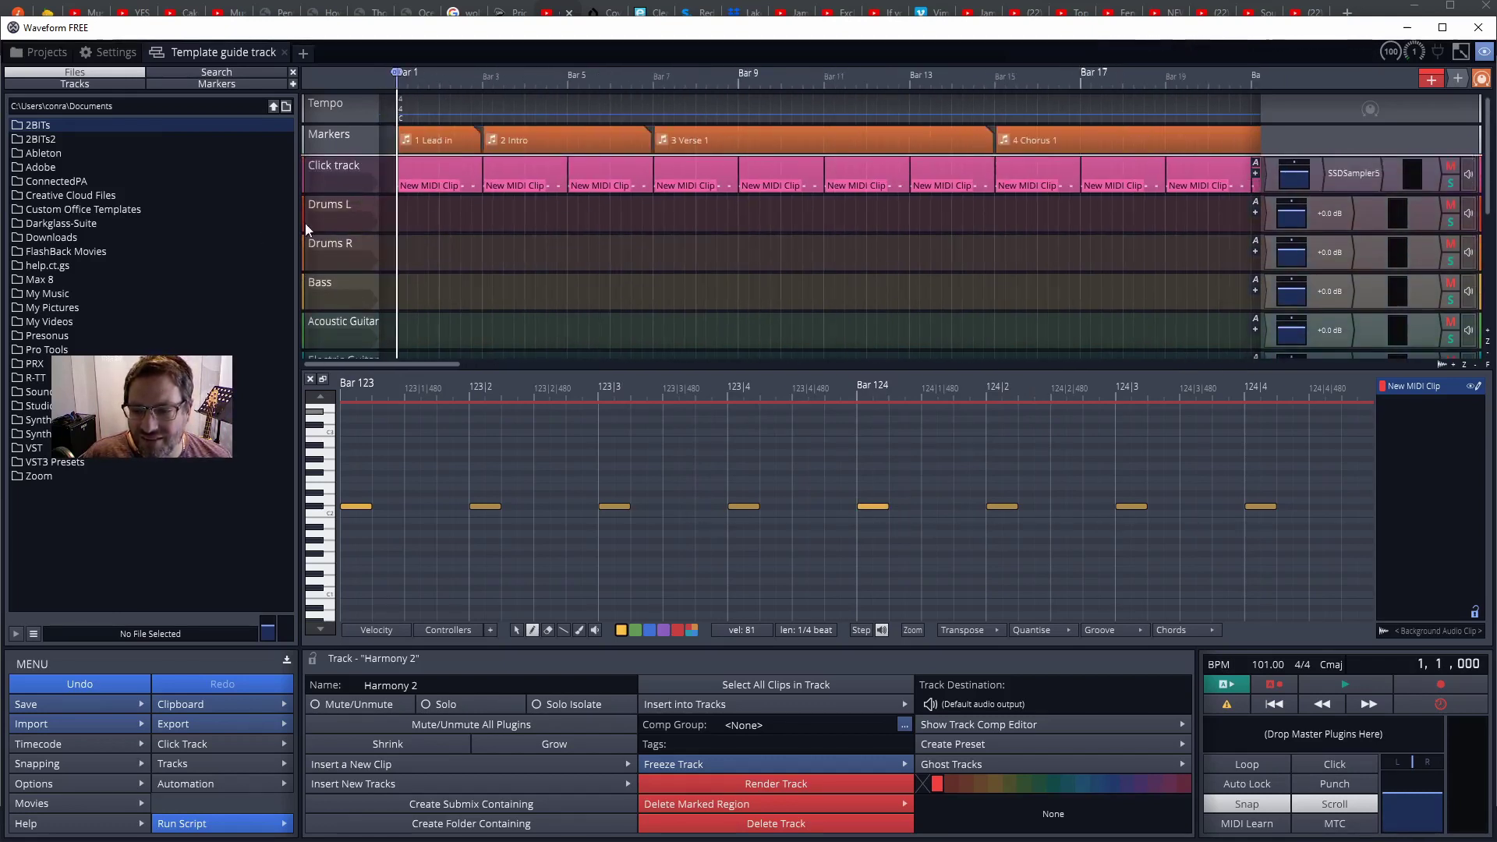